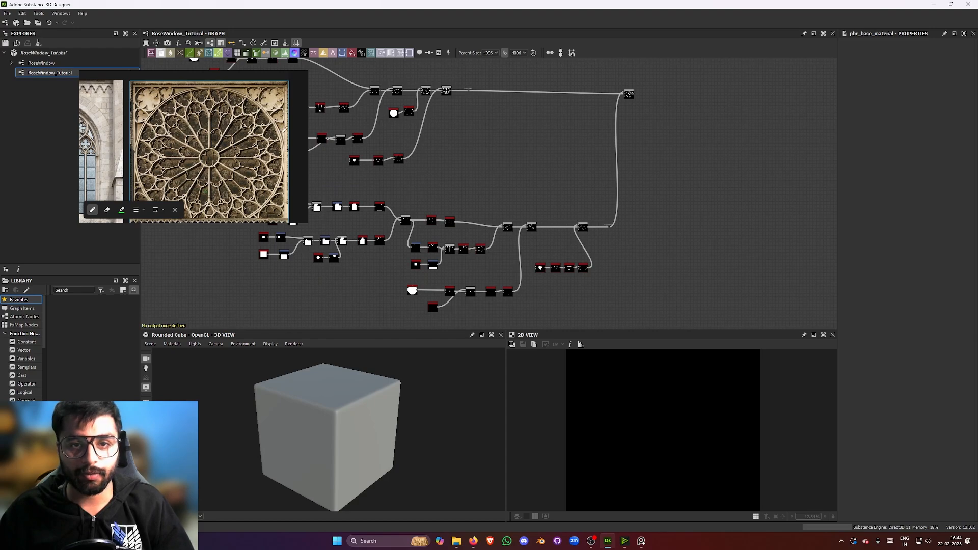
Maximize the reference board and examine the tracery of the large rose window photo up close.
{"action": "scroll", "coordinate": [270, 138], "scroll_direction": "up", "scroll_amount": 3}
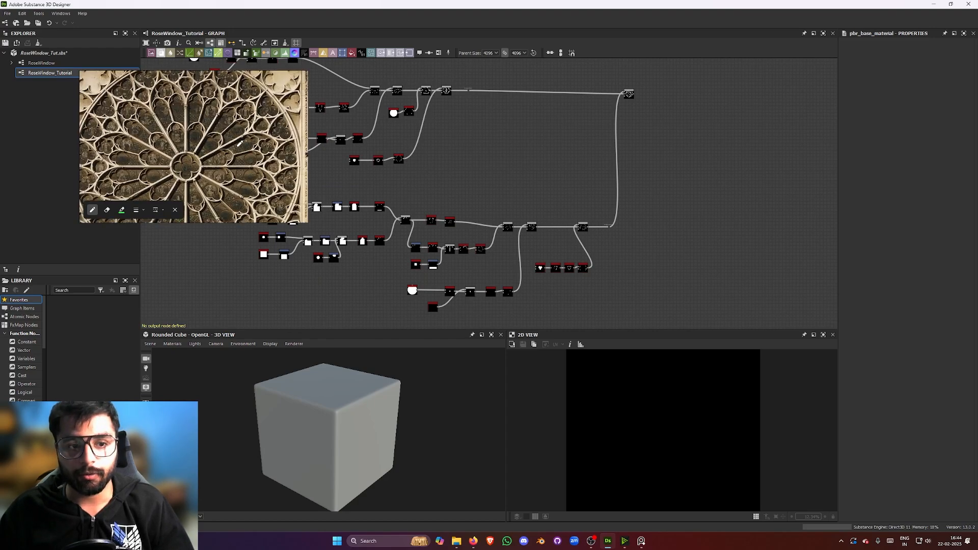
{"action": "scroll", "coordinate": [232, 146], "scroll_direction": "up", "scroll_amount": 3}
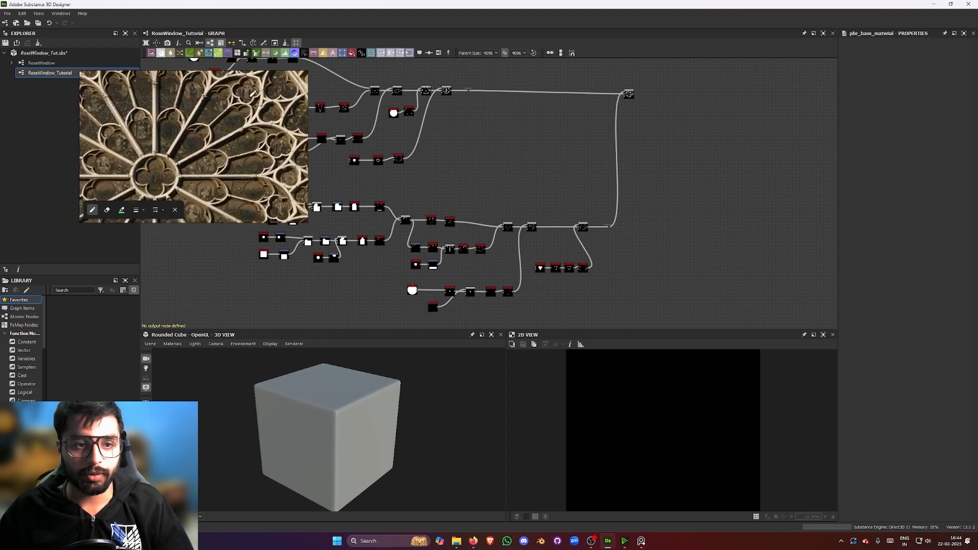
{"action": "mouse_move", "coordinate": [277, 80]}
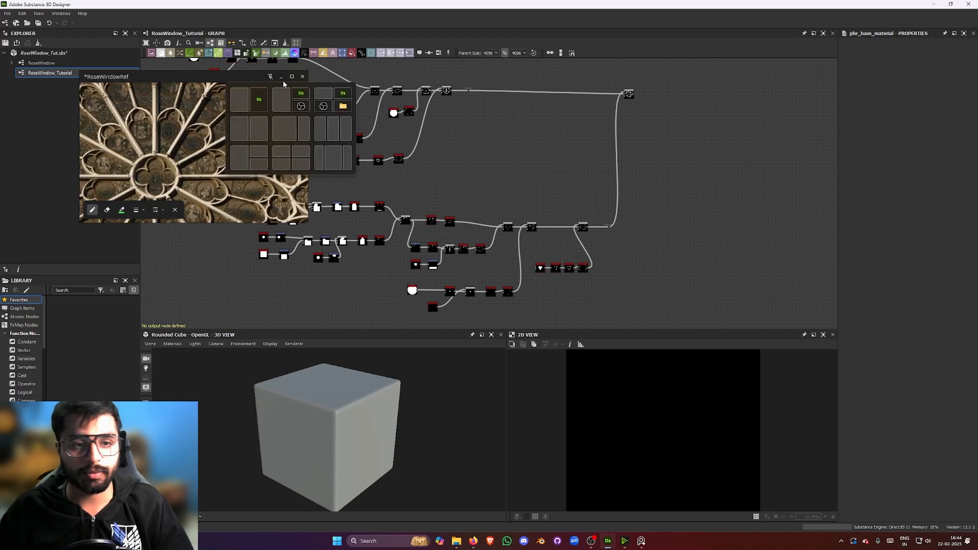
{"action": "left_click", "coordinate": [292, 77]}
{"action": "scroll", "coordinate": [574, 233], "scroll_direction": "up", "scroll_amount": 5}
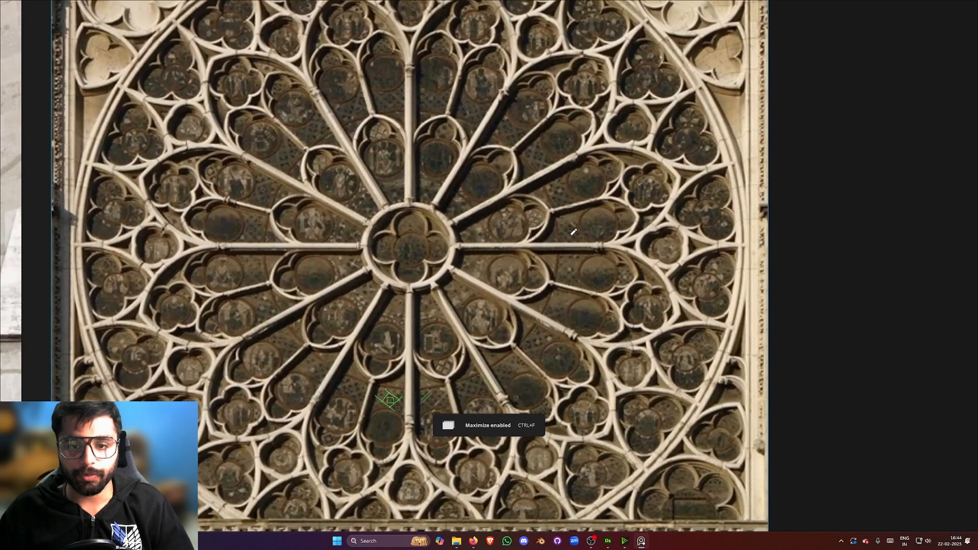
{"action": "middle_click_drag", "start_coordinate": [432, 340], "coordinate": [428, 291]}
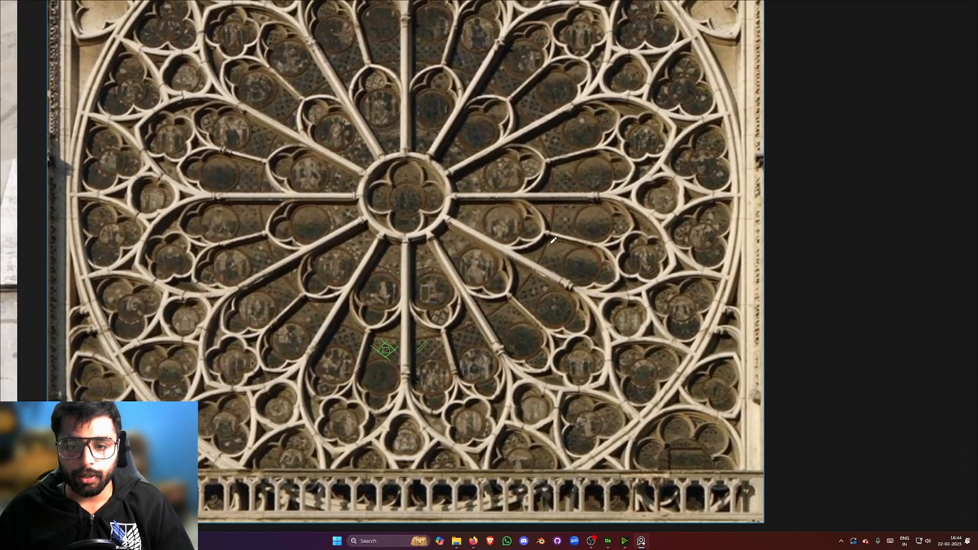
Circle three round glass medallions on the rose window photo in green, one near the hub and two farther out.
{"action": "scroll", "coordinate": [525, 254], "scroll_direction": "up", "scroll_amount": 2}
{"action": "middle_click_drag", "start_coordinate": [522, 215], "coordinate": [524, 244]}
{"action": "mouse_move", "coordinate": [476, 239]}
{"action": "left_mouse_down"}
{"action": "mouse_move", "coordinate": [478, 258]}
{"action": "mouse_move", "coordinate": [484, 225]}
{"action": "mouse_move", "coordinate": [469, 242]}
{"action": "left_mouse_up"}
{"action": "mouse_move", "coordinate": [583, 232]}
{"action": "left_mouse_down"}
{"action": "mouse_move", "coordinate": [581, 267]}
{"action": "mouse_move", "coordinate": [619, 227]}
{"action": "mouse_move", "coordinate": [593, 228]}
{"action": "left_mouse_up"}
{"action": "mouse_move", "coordinate": [580, 284]}
{"action": "left_mouse_down"}
{"action": "mouse_move", "coordinate": [604, 322]}
{"action": "mouse_move", "coordinate": [617, 286]}
{"action": "left_mouse_up"}
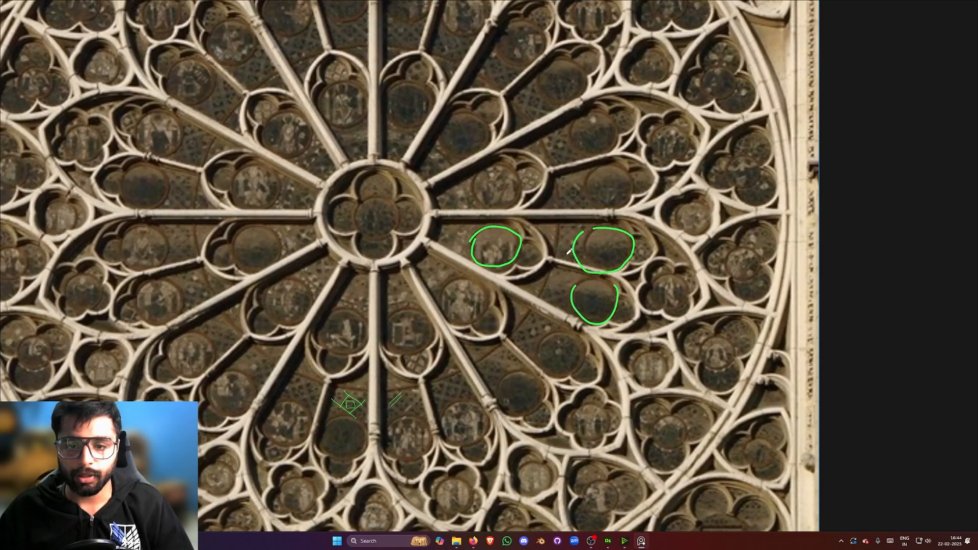
Draw a green arc across the spokes between the inner and outer rings of medallions on the reference photo.
{"action": "scroll", "coordinate": [547, 162], "scroll_direction": "down", "scroll_amount": 3}
{"action": "middle_click_drag", "start_coordinate": [547, 162], "coordinate": [579, 196]}
{"action": "scroll", "coordinate": [561, 170], "scroll_direction": "up", "scroll_amount": 3}
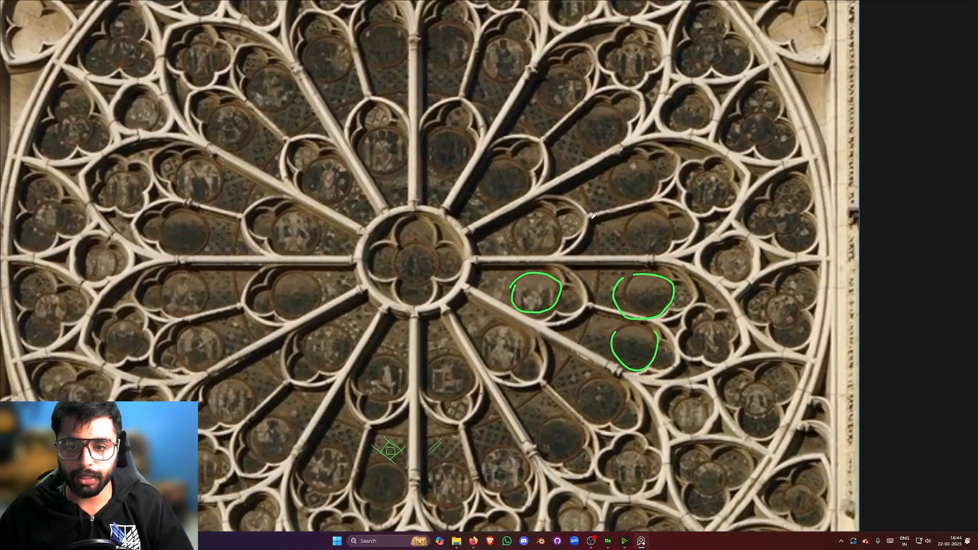
{"action": "mouse_move", "coordinate": [596, 227]}
{"action": "left_mouse_down"}
{"action": "mouse_move", "coordinate": [598, 302]}
{"action": "mouse_move", "coordinate": [585, 346]}
{"action": "mouse_move", "coordinate": [550, 385]}
{"action": "left_mouse_up"}
{"action": "scroll", "coordinate": [578, 204], "scroll_direction": "down", "scroll_amount": 2}
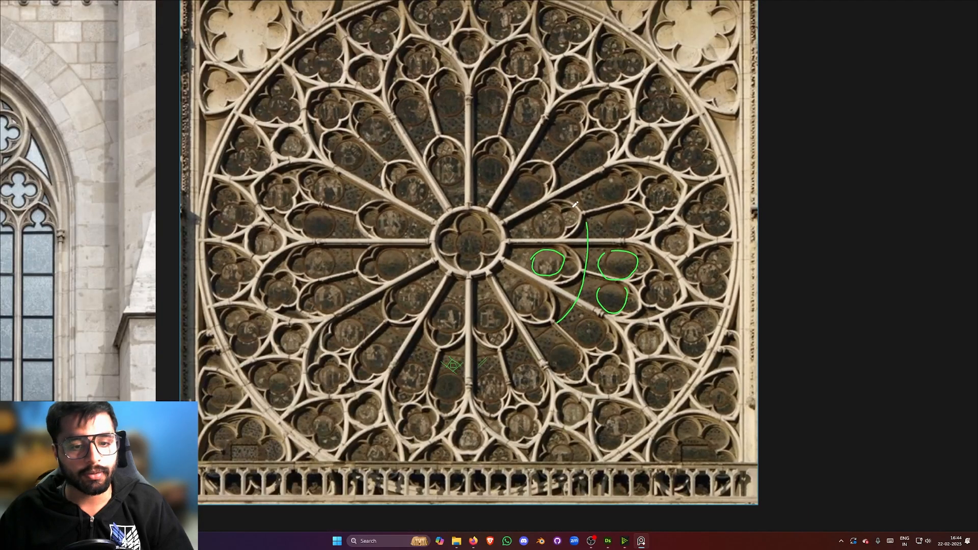
Sketch a green square over the lattice-patterned glass between the lower spokes of the rose window.
{"action": "middle_click_drag", "start_coordinate": [575, 204], "coordinate": [537, 225]}
{"action": "scroll", "coordinate": [560, 235], "scroll_direction": "up", "scroll_amount": 2}
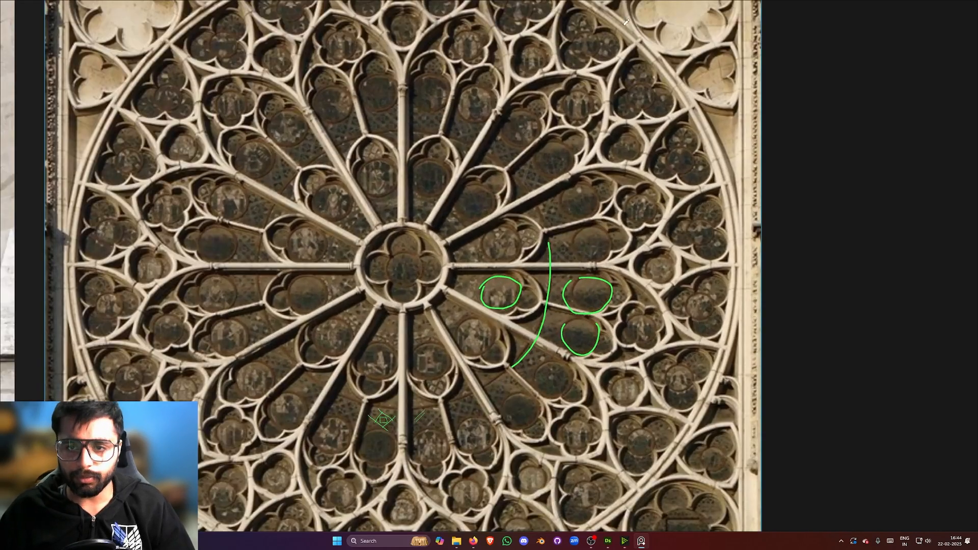
{"action": "scroll", "coordinate": [580, 214], "scroll_direction": "down", "scroll_amount": 2}
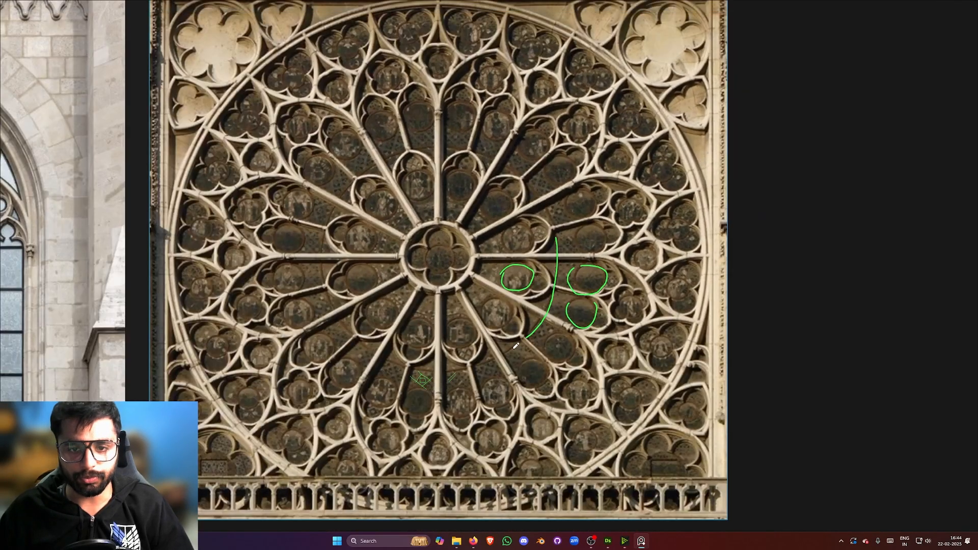
{"action": "middle_click_drag", "start_coordinate": [446, 253], "coordinate": [436, 256]}
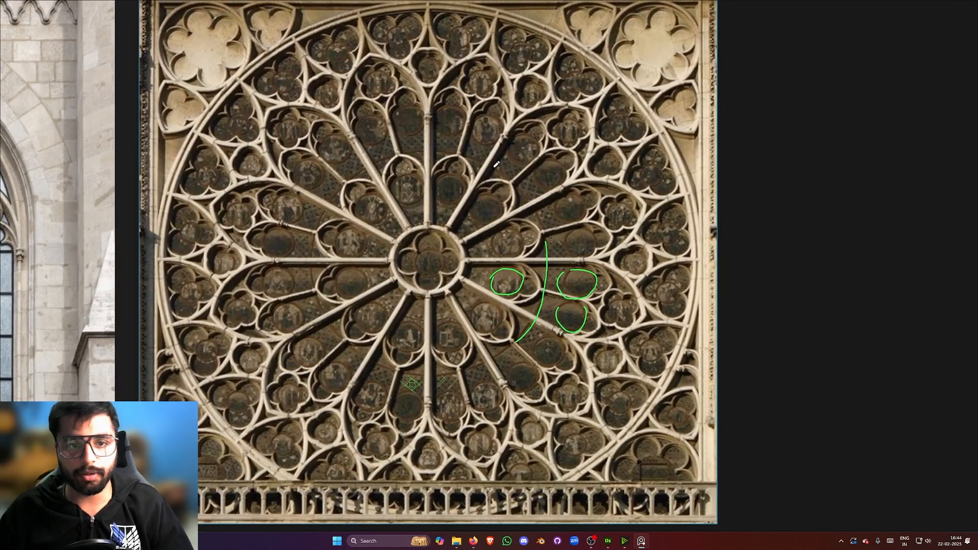
{"action": "scroll", "coordinate": [468, 379], "scroll_direction": "up", "scroll_amount": 6}
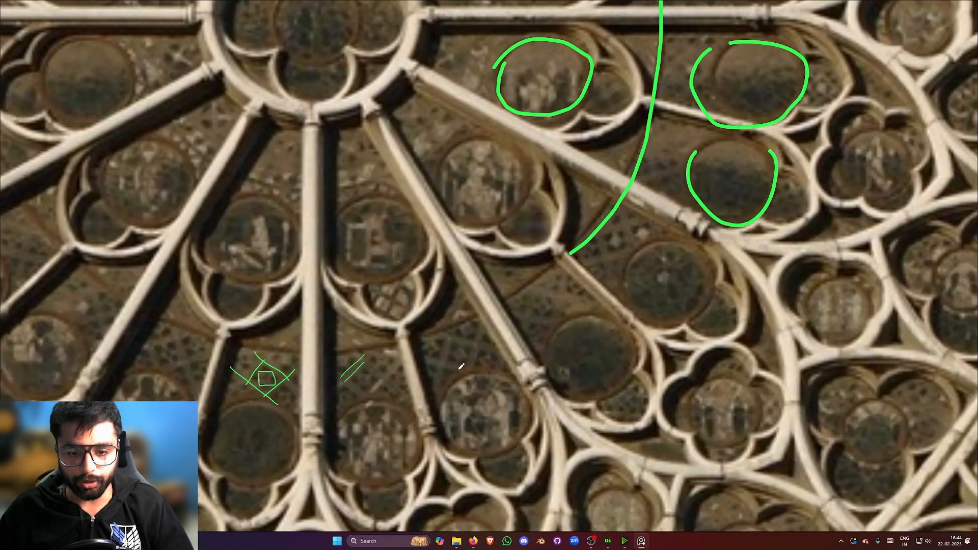
{"action": "scroll", "coordinate": [471, 330], "scroll_direction": "up", "scroll_amount": 2}
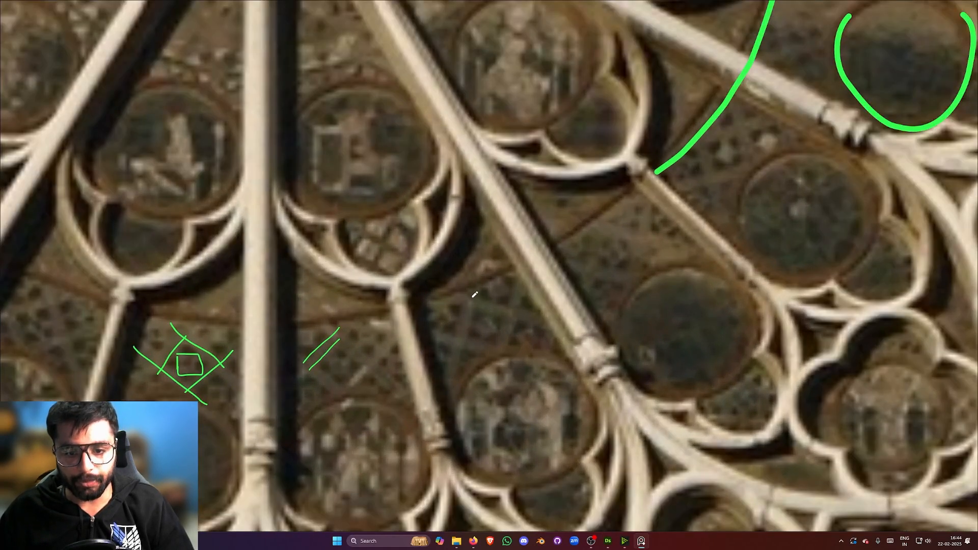
{"action": "mouse_move", "coordinate": [472, 298]}
{"action": "left_mouse_down"}
{"action": "mouse_move", "coordinate": [460, 340]}
{"action": "mouse_move", "coordinate": [506, 353]}
{"action": "mouse_move", "coordinate": [529, 307]}
{"action": "left_mouse_up"}
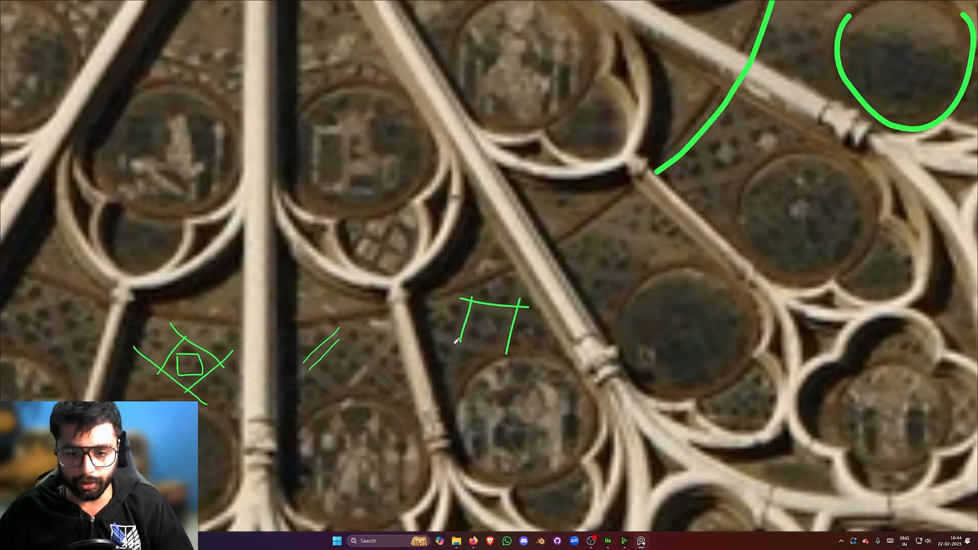
{"action": "left_click_drag", "start_coordinate": [452, 341], "coordinate": [502, 350]}
Sketch a smaller square with a small shape at its centre inside the green square on the reference photo.
{"action": "scroll", "coordinate": [510, 314], "scroll_direction": "up", "scroll_amount": 2}
{"action": "scroll", "coordinate": [509, 317], "scroll_direction": "down", "scroll_amount": 5}
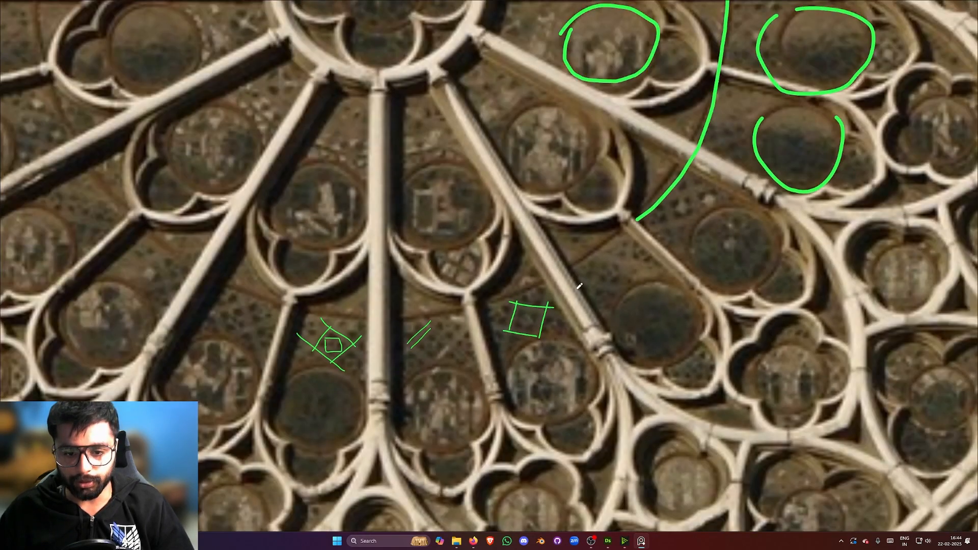
{"action": "scroll", "coordinate": [500, 319], "scroll_direction": "up", "scroll_amount": 3}
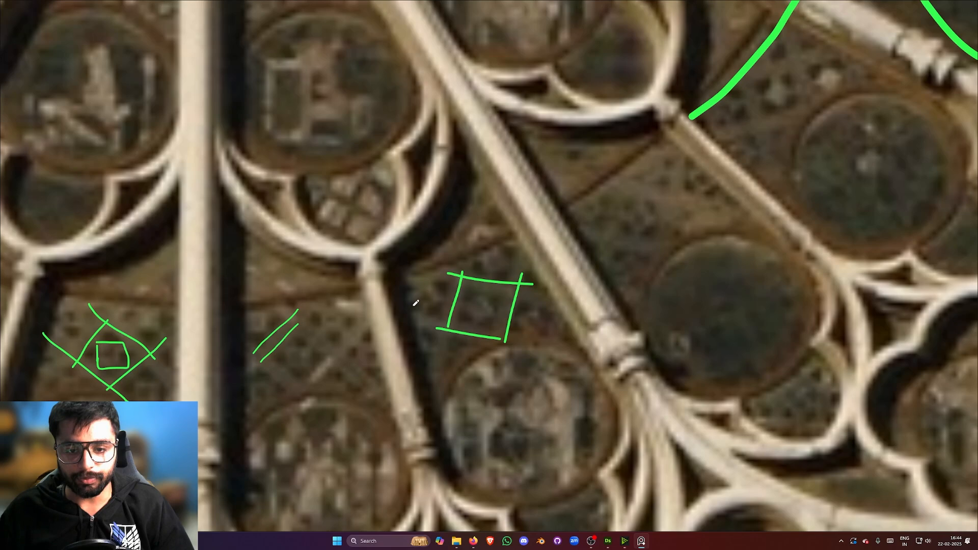
{"action": "middle_click_drag", "start_coordinate": [609, 258], "coordinate": [605, 260]}
{"action": "middle_click_drag", "start_coordinate": [600, 128], "coordinate": [584, 172]}
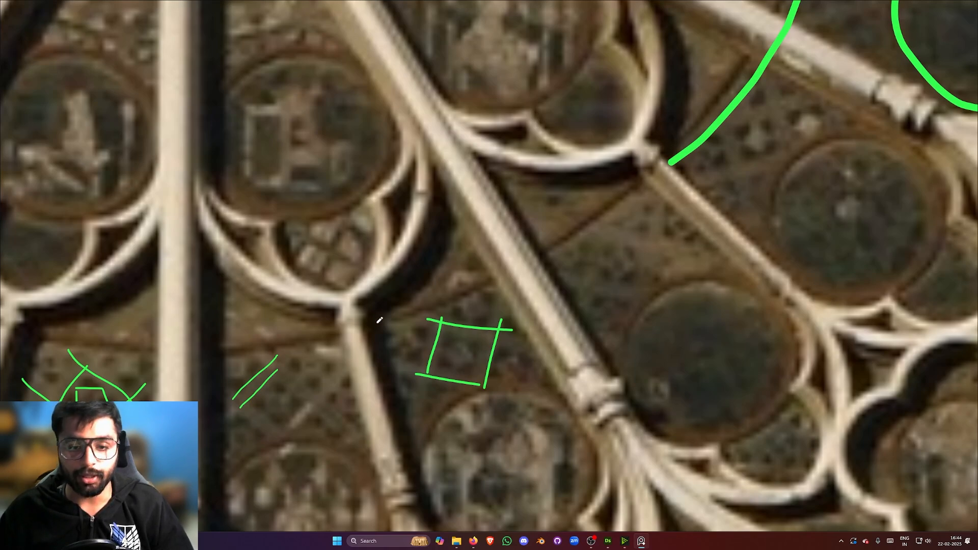
{"action": "middle_click_drag", "start_coordinate": [531, 315], "coordinate": [544, 293]}
{"action": "mouse_move", "coordinate": [458, 305]}
{"action": "left_mouse_down"}
{"action": "mouse_move", "coordinate": [448, 349]}
{"action": "mouse_move", "coordinate": [503, 317]}
{"action": "mouse_move", "coordinate": [492, 355]}
{"action": "mouse_move", "coordinate": [479, 360]}
{"action": "left_mouse_up"}
{"action": "key", "text": "ctrl+z"}
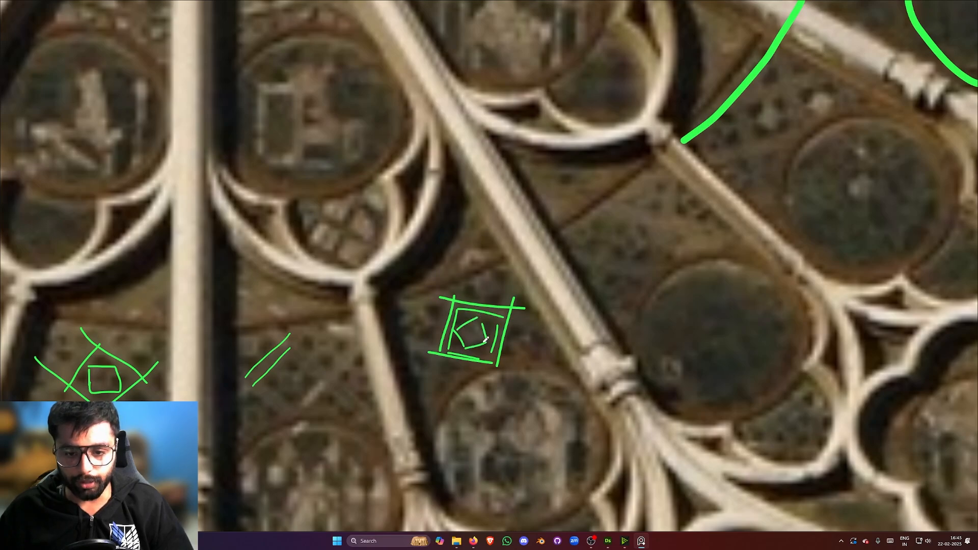
Restore the reference board to its small window and minimize it to return to the Substance 3D Designer graph.
{"action": "scroll", "coordinate": [736, 321], "scroll_direction": "down", "scroll_amount": 10}
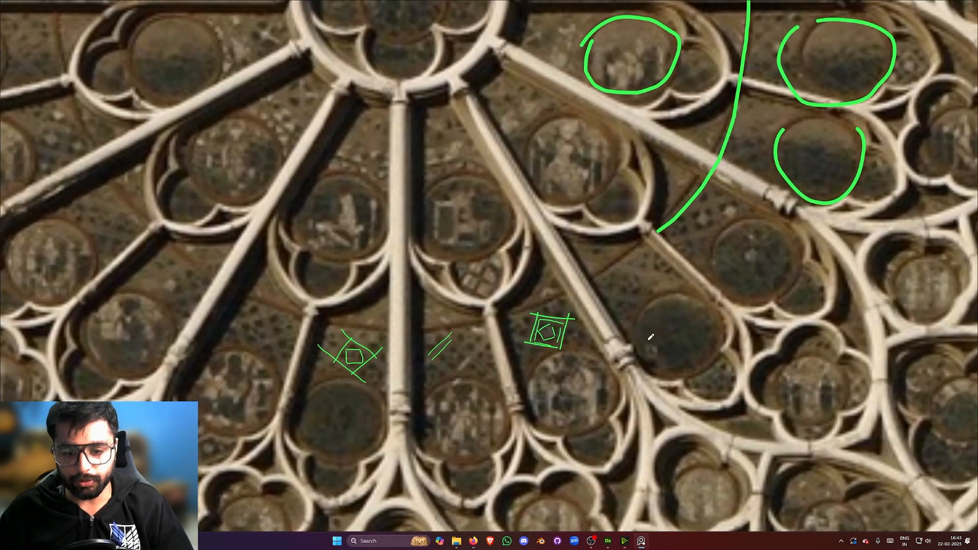
{"action": "key", "text": "ctrl+f"}
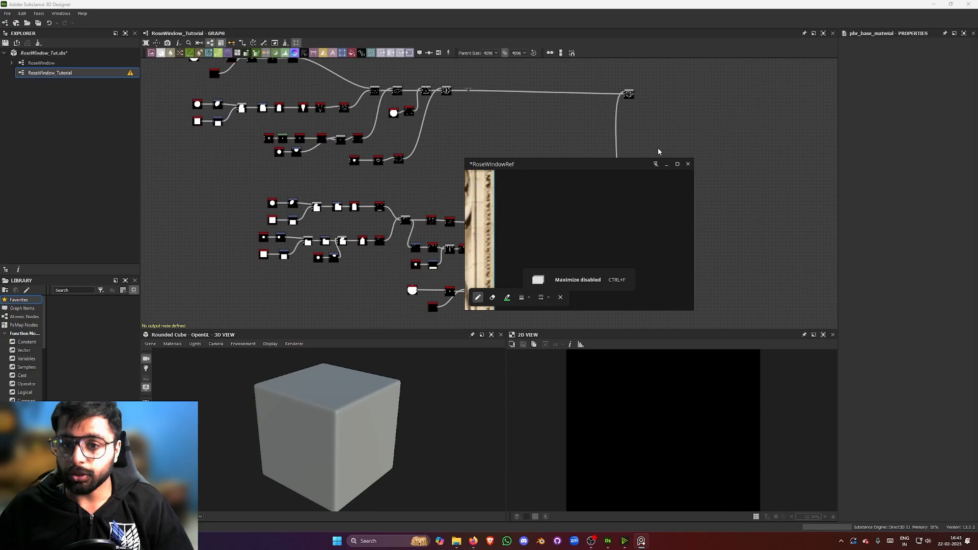
{"action": "left_click", "coordinate": [665, 164]}
Add a Tile Sampler node in the empty area below the existing node chains of the RoseWindow_Tutorial graph.
{"action": "middle_click_drag", "start_coordinate": [503, 286], "coordinate": [514, 165]}
{"action": "scroll", "coordinate": [496, 219], "scroll_direction": "up", "scroll_amount": 2}
{"action": "middle_click_drag", "start_coordinate": [448, 217], "coordinate": [458, 167]}
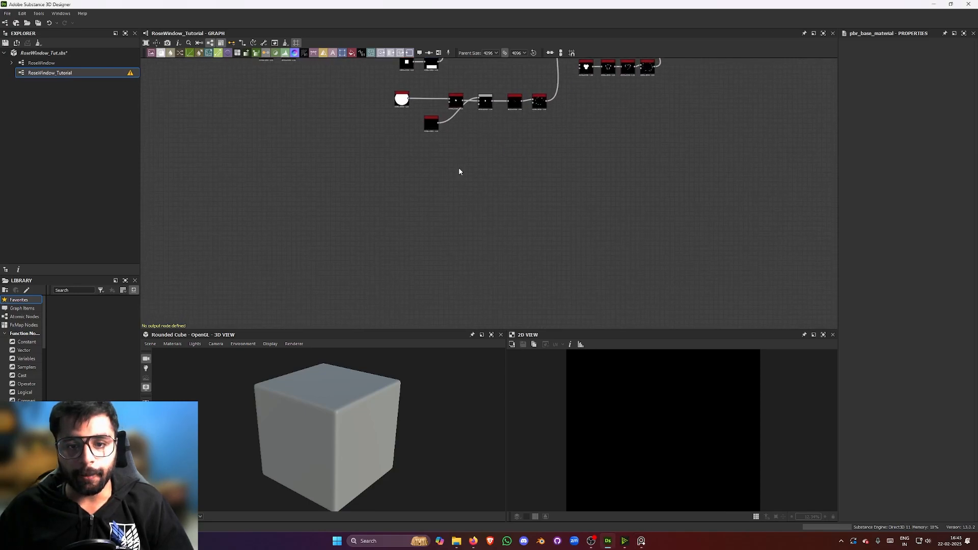
{"action": "scroll", "coordinate": [357, 162], "scroll_direction": "up", "scroll_amount": 2}
{"action": "scroll", "coordinate": [356, 162], "scroll_direction": "up", "scroll_amount": 3}
{"action": "key", "text": "space"}
{"action": "left_click", "coordinate": [316, 123]}
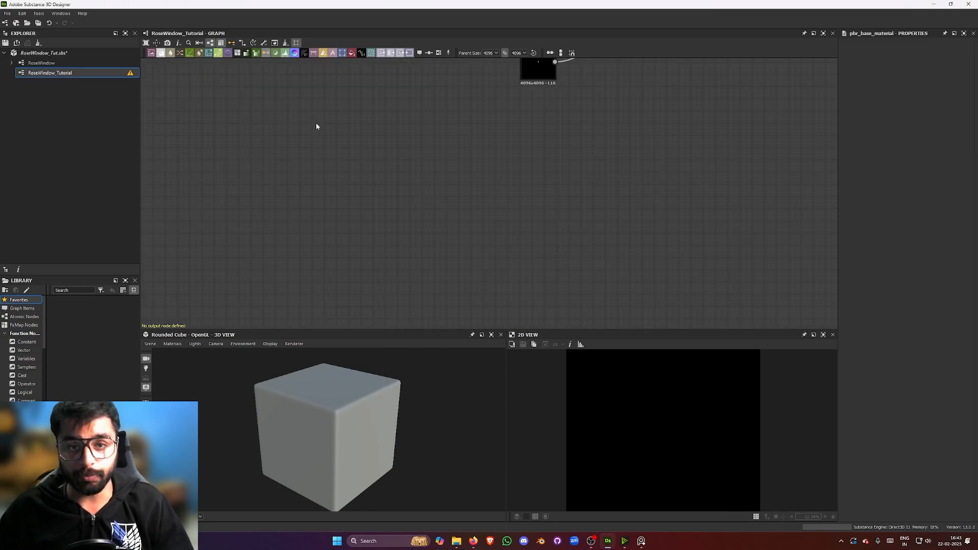
{"action": "scroll", "coordinate": [316, 125], "scroll_direction": "down", "scroll_amount": 1}
{"action": "middle_click_drag", "start_coordinate": [386, 148], "coordinate": [420, 174]}
{"action": "scroll", "coordinate": [423, 175], "scroll_direction": "down", "scroll_amount": 2}
{"action": "middle_click_drag", "start_coordinate": [480, 185], "coordinate": [488, 179]}
{"action": "scroll", "coordinate": [473, 153], "scroll_direction": "up", "scroll_amount": 2}
{"action": "middle_click_drag", "start_coordinate": [465, 134], "coordinate": [452, 117]}
{"action": "scroll", "coordinate": [461, 121], "scroll_direction": "down", "scroll_amount": 4}
{"action": "middle_click_drag", "start_coordinate": [416, 174], "coordinate": [453, 176]}
{"action": "scroll", "coordinate": [436, 172], "scroll_direction": "up", "scroll_amount": 3}
{"action": "key", "text": "space"}
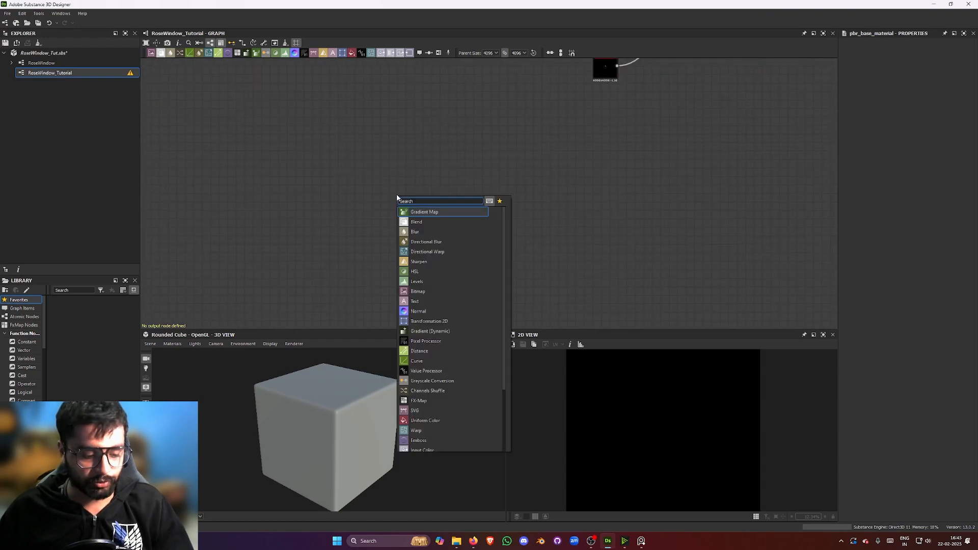
{"action": "type", "text": "tile sa"}
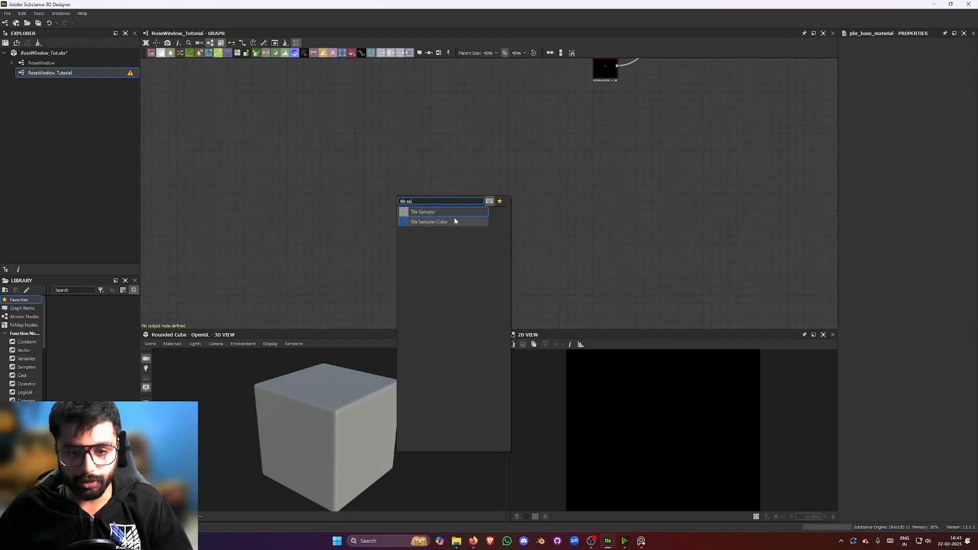
{"action": "key", "text": "Return"}
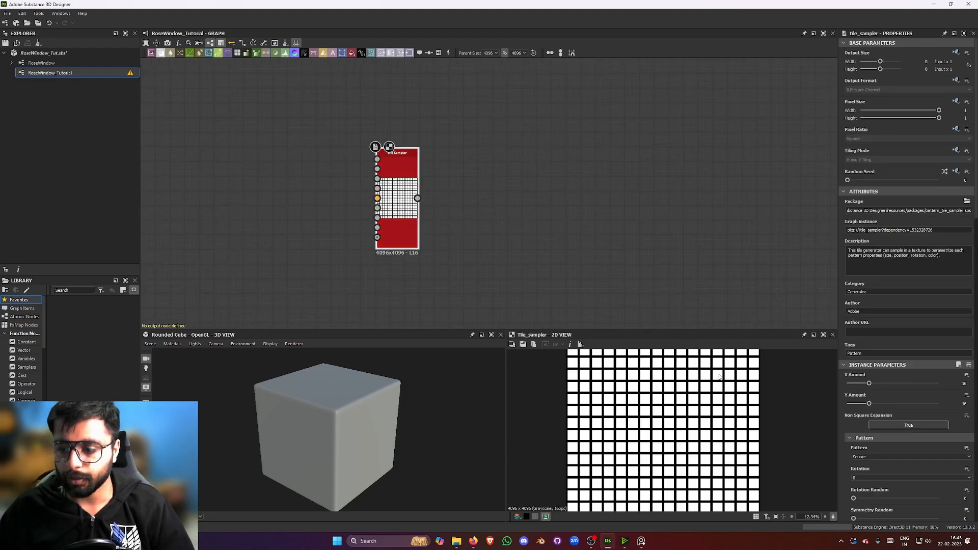
Enlarge the 3D and 2D views vertically at the expense of the graph area.
{"action": "left_click_drag", "start_coordinate": [683, 330], "coordinate": [685, 260]}
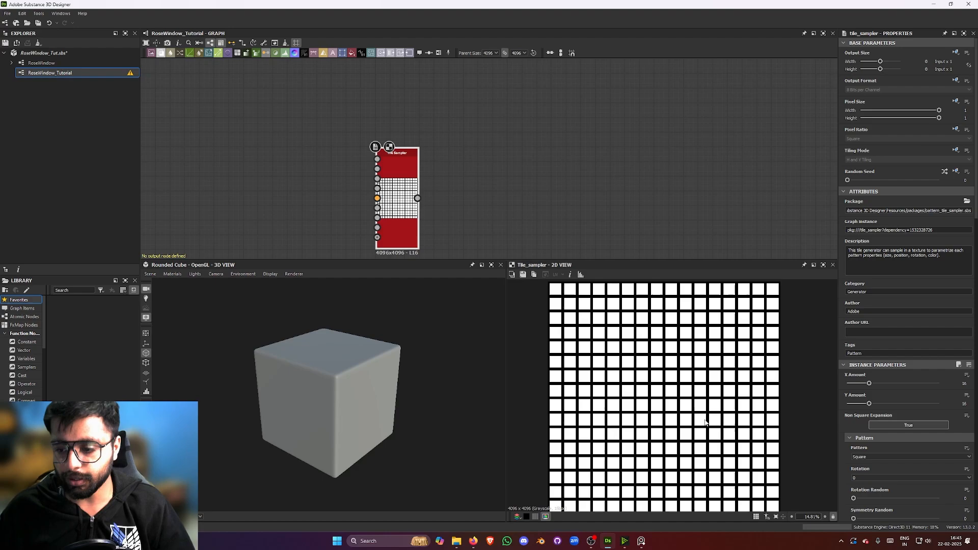
{"action": "scroll", "coordinate": [708, 421], "scroll_direction": "down", "scroll_amount": 1}
{"action": "scroll", "coordinate": [719, 420], "scroll_direction": "up", "scroll_amount": 2}
{"action": "scroll", "coordinate": [787, 415], "scroll_direction": "down", "scroll_amount": 2}
Set the Tile Sampler's size to 2 in X and 0.32 in Y to form continuous horizontal stripes.
{"action": "scroll", "coordinate": [911, 478], "scroll_direction": "down", "scroll_amount": 2}
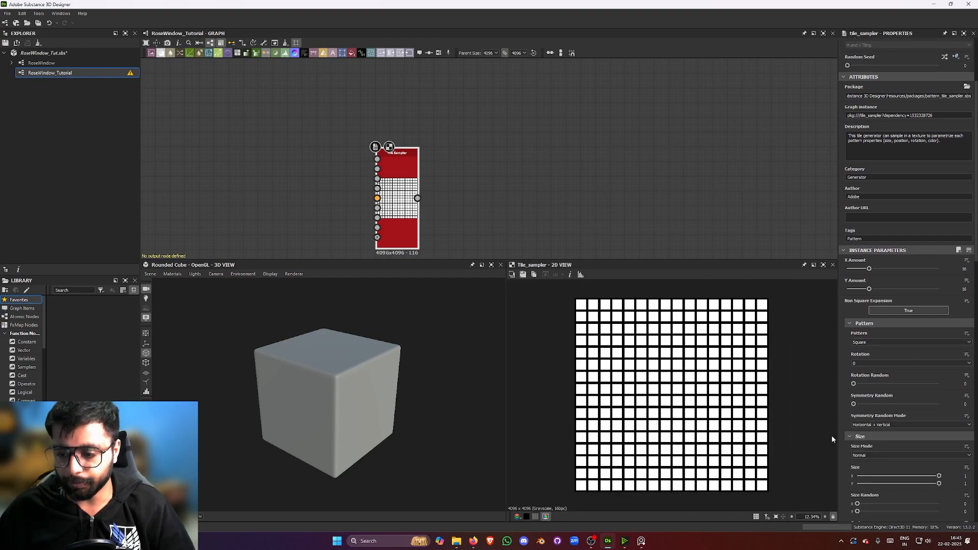
{"action": "scroll", "coordinate": [758, 453], "scroll_direction": "up", "scroll_amount": 1}
{"action": "scroll", "coordinate": [884, 463], "scroll_direction": "down", "scroll_amount": 2}
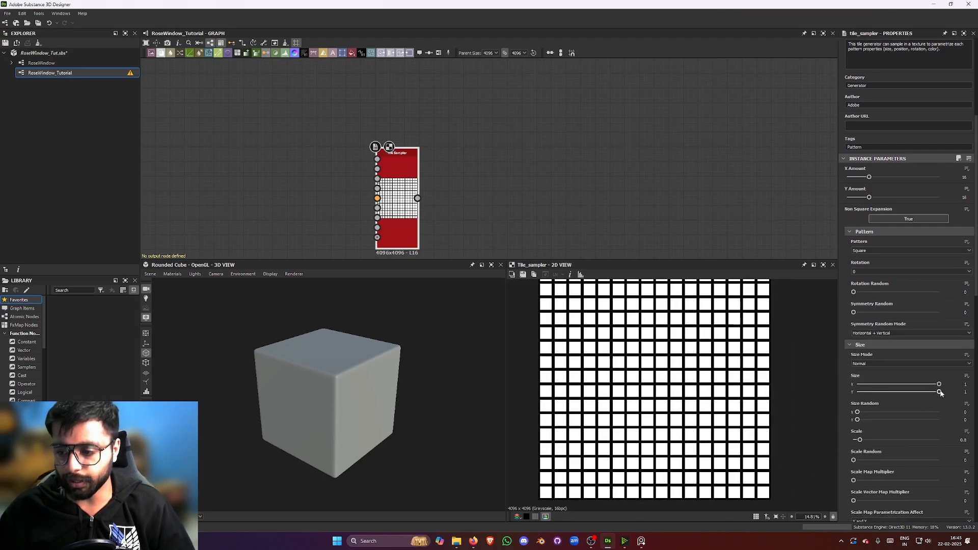
{"action": "left_click_drag", "start_coordinate": [939, 392], "coordinate": [883, 395]}
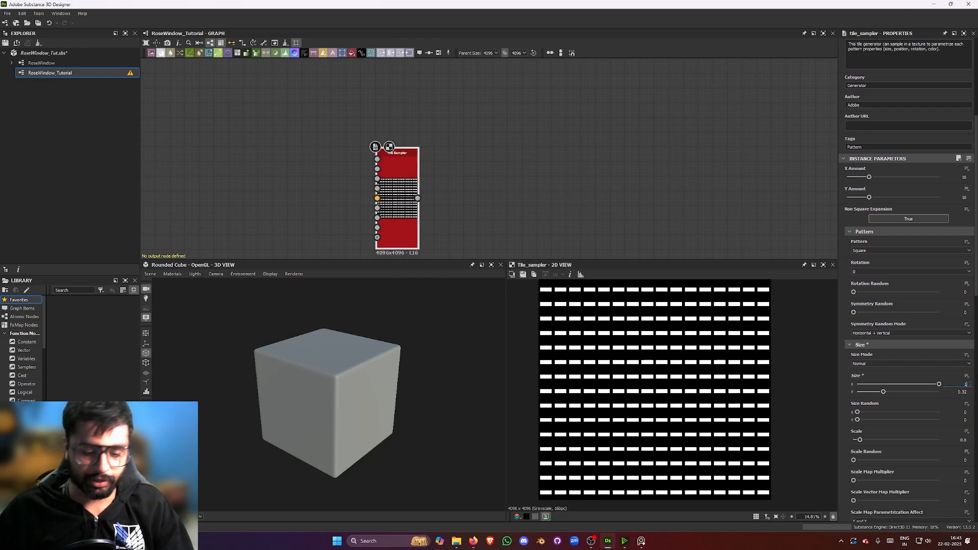
{"action": "type", "text": "2"}
{"action": "key", "text": "Return"}
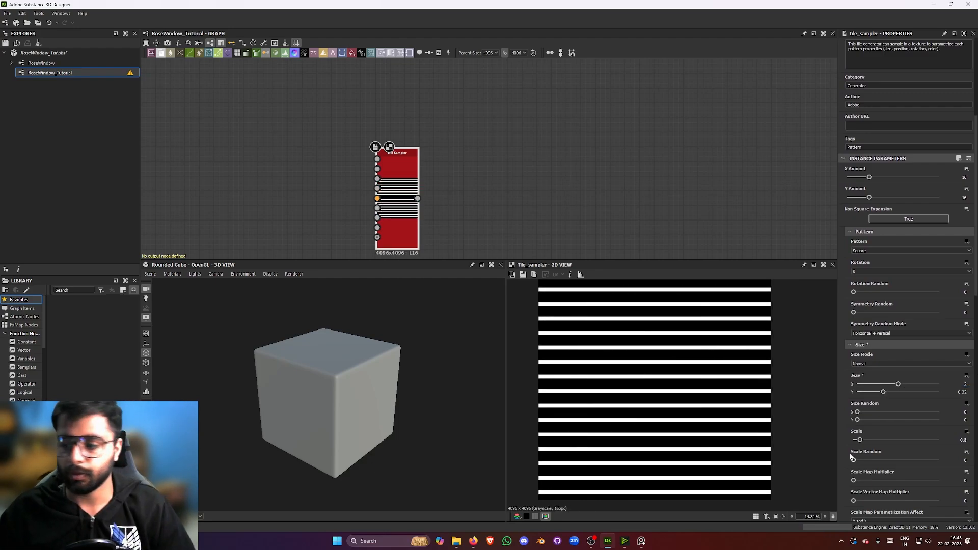
Set the Tile Sampler's pattern rotation to 45 degrees to form diagonal stripes.
{"action": "scroll", "coordinate": [866, 451], "scroll_direction": "down", "scroll_amount": 3}
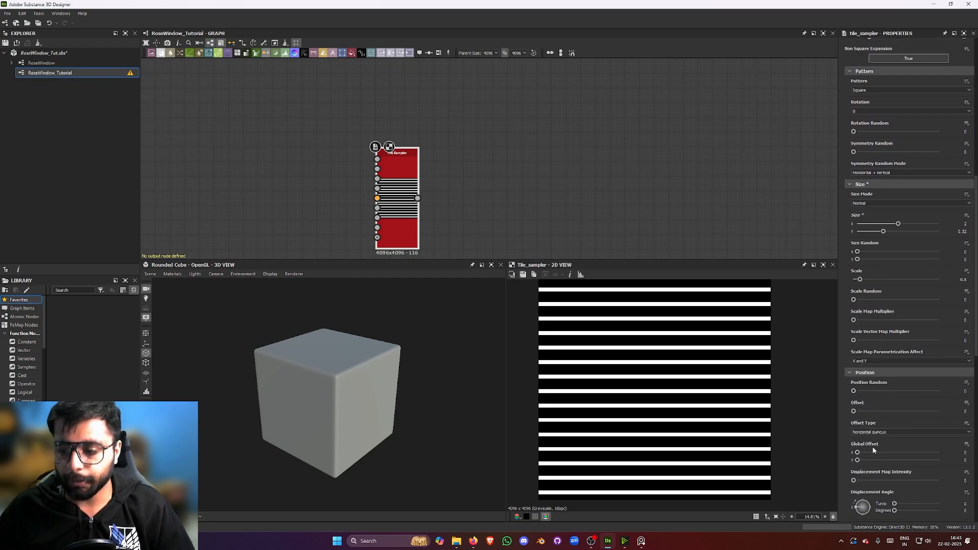
{"action": "scroll", "coordinate": [869, 432], "scroll_direction": "down", "scroll_amount": 3}
{"action": "left_click_drag", "start_coordinate": [855, 432], "coordinate": [858, 429]}
{"action": "scroll", "coordinate": [663, 354], "scroll_direction": "up", "scroll_amount": 3}
{"action": "scroll", "coordinate": [694, 378], "scroll_direction": "down", "scroll_amount": 4}
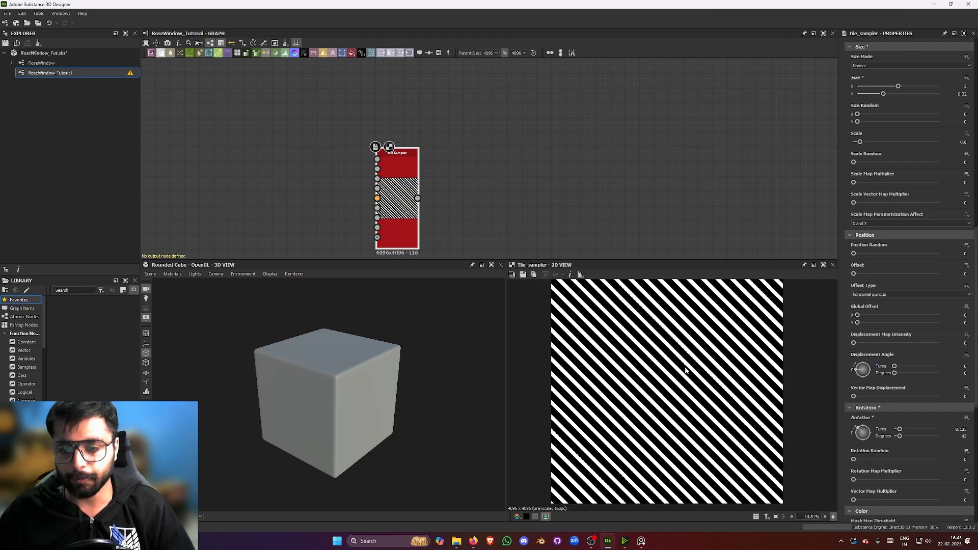
Duplicate the Tile Sampler node and place the copy directly below the original.
{"action": "middle_click_drag", "start_coordinate": [408, 181], "coordinate": [427, 108]}
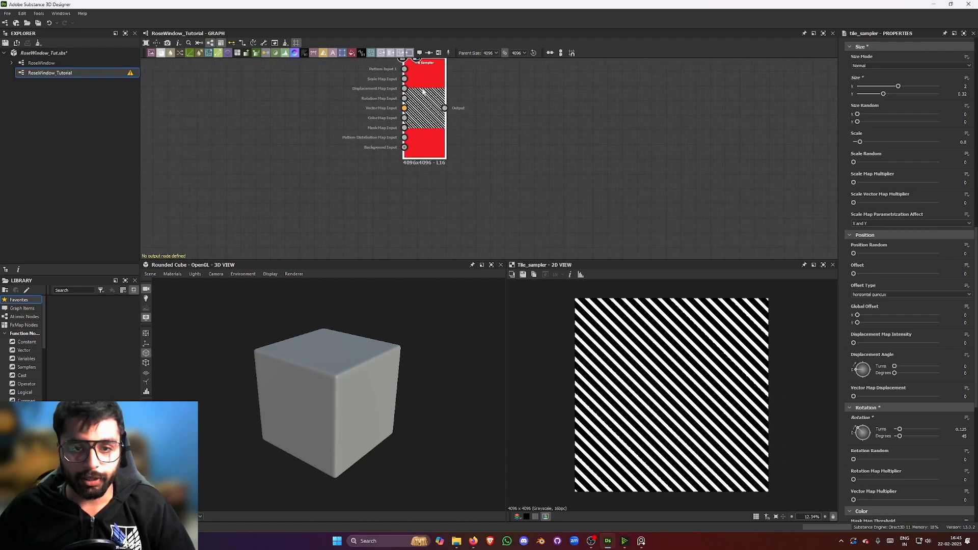
{"action": "key", "text": "ctrl+d"}
{"action": "left_click_drag", "start_coordinate": [471, 128], "coordinate": [409, 219]}
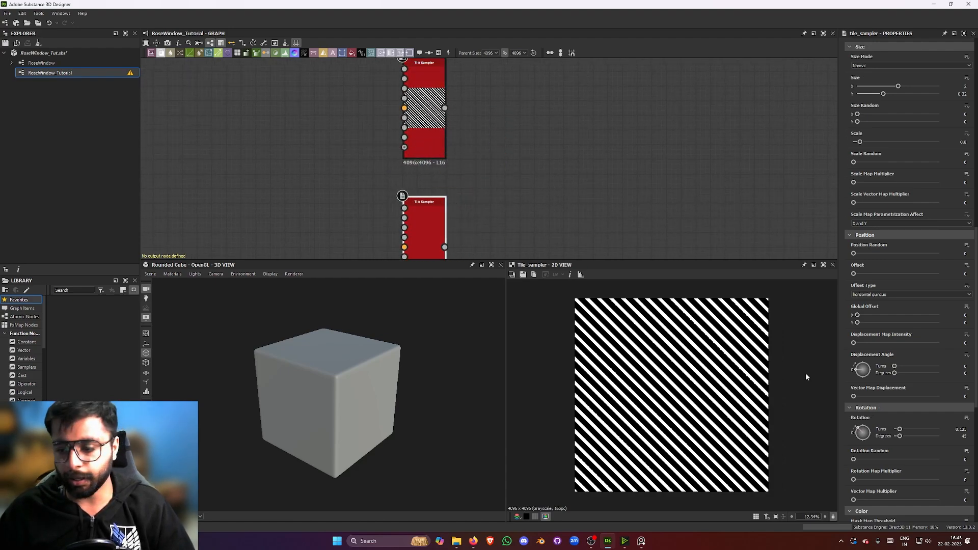
Set the duplicated Tile Sampler's pattern rotation to 135 degrees.
{"action": "scroll", "coordinate": [867, 411], "scroll_direction": "down", "scroll_amount": 1}
{"action": "scroll", "coordinate": [866, 408], "scroll_direction": "down", "scroll_amount": 1}
{"action": "left_click_drag", "start_coordinate": [858, 360], "coordinate": [874, 360]}
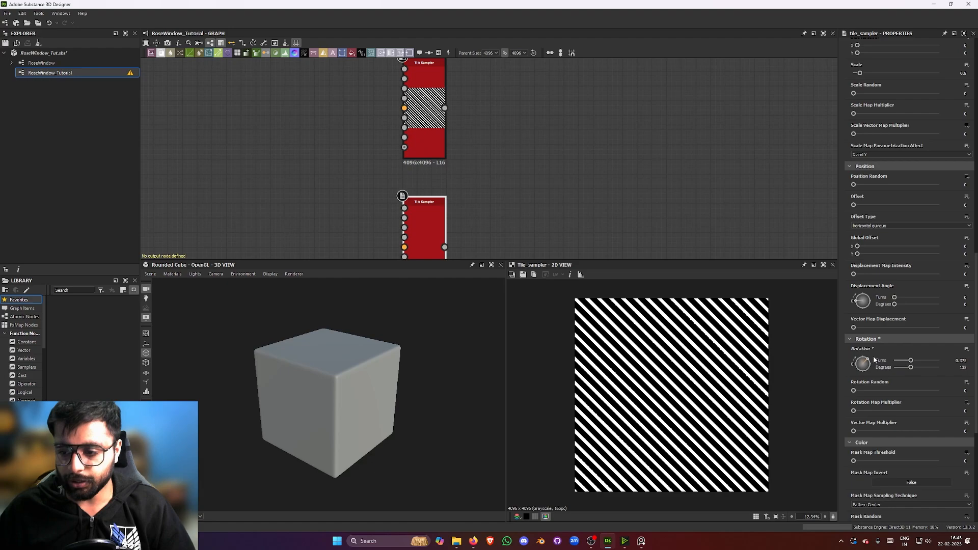
Preview the outputs of both Tile Sampler nodes in turn to compare their stripe directions.
{"action": "middle_click_drag", "start_coordinate": [519, 182], "coordinate": [509, 200]}
{"action": "scroll", "coordinate": [497, 214], "scroll_direction": "down", "scroll_amount": 1}
{"action": "middle_click_drag", "start_coordinate": [457, 249], "coordinate": [476, 179]}
{"action": "double_click", "coordinate": [453, 190]}
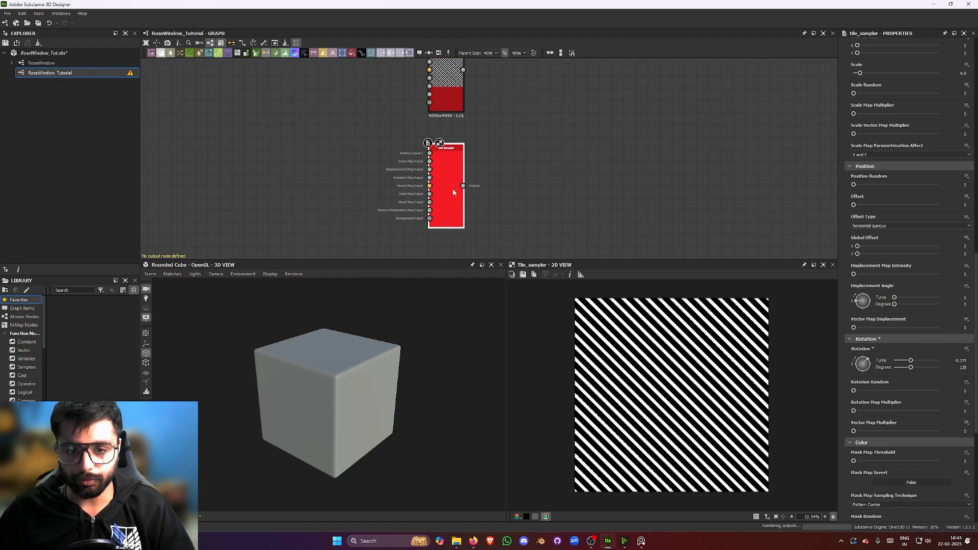
{"action": "middle_click_drag", "start_coordinate": [506, 115], "coordinate": [488, 158]}
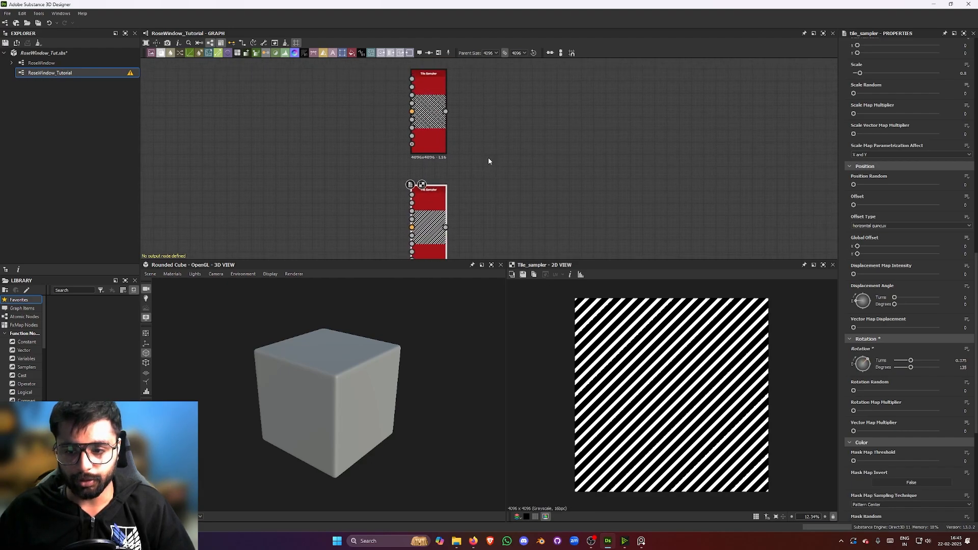
{"action": "double_click", "coordinate": [425, 135]}
{"action": "double_click", "coordinate": [425, 225]}
{"action": "double_click", "coordinate": [434, 120]}
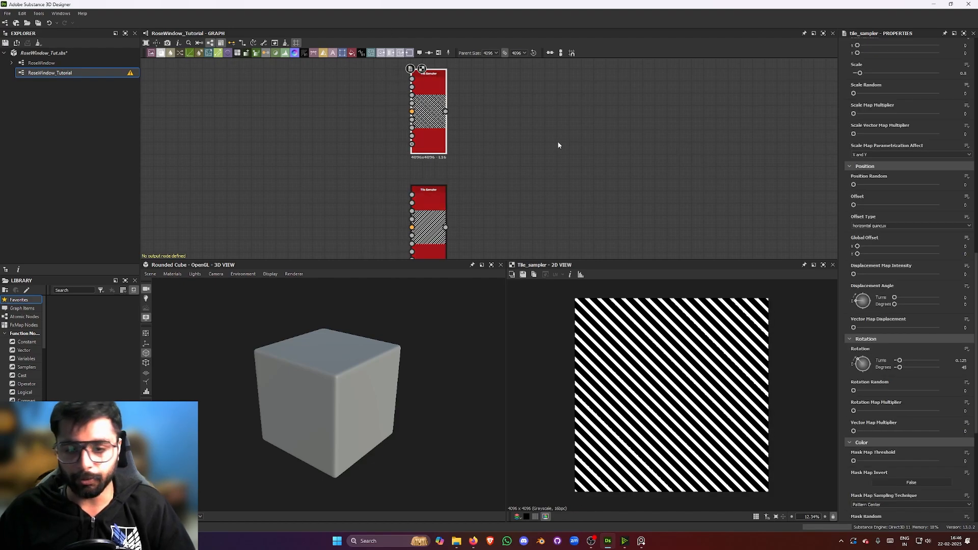
Add a Blend node combining the outputs of both Tile Samplers and set its blending mode to Screen.
{"action": "middle_click_drag", "start_coordinate": [511, 150], "coordinate": [498, 157]}
{"action": "key", "text": "space"}
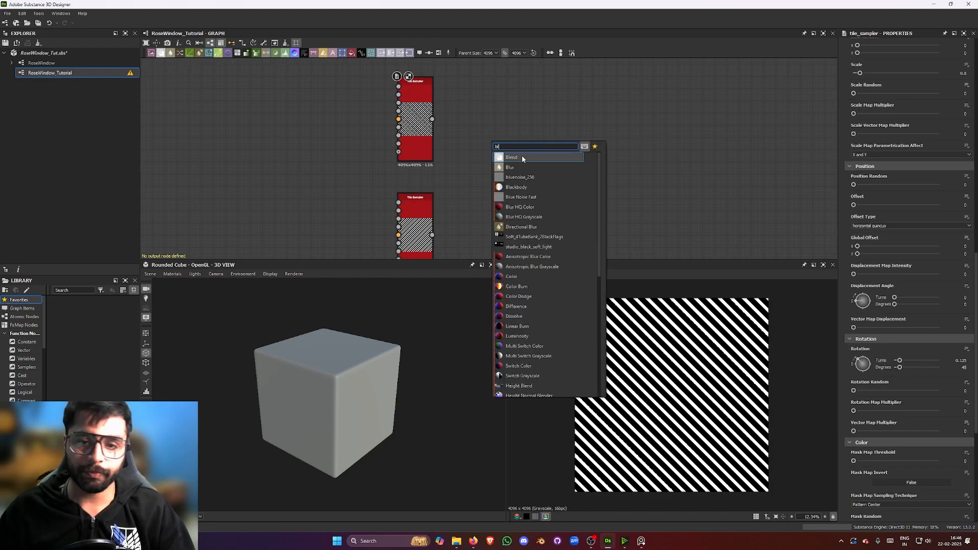
{"action": "left_click", "coordinate": [519, 157]}
{"action": "left_click_drag", "start_coordinate": [432, 234], "coordinate": [432, 119]}
{"action": "left_click", "coordinate": [876, 232]}
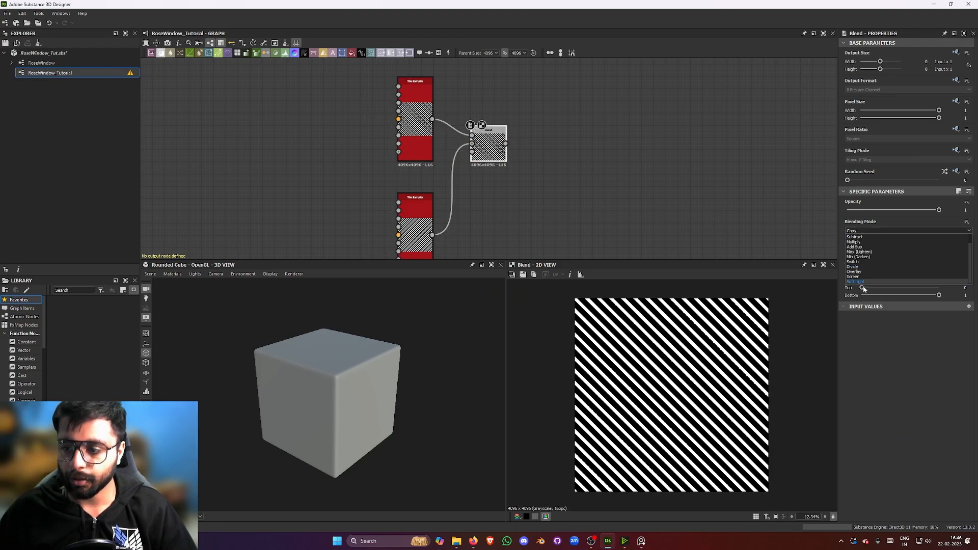
{"action": "left_click", "coordinate": [907, 282]}
{"action": "scroll", "coordinate": [644, 368], "scroll_direction": "up", "scroll_amount": 3}
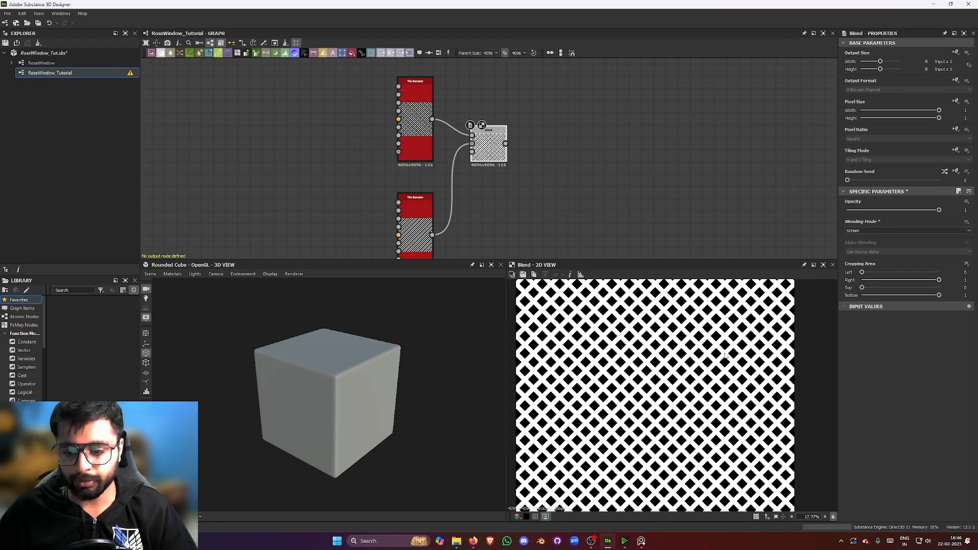
{"action": "scroll", "coordinate": [642, 364], "scroll_direction": "up", "scroll_amount": 3}
{"action": "scroll", "coordinate": [638, 357], "scroll_direction": "down", "scroll_amount": 3}
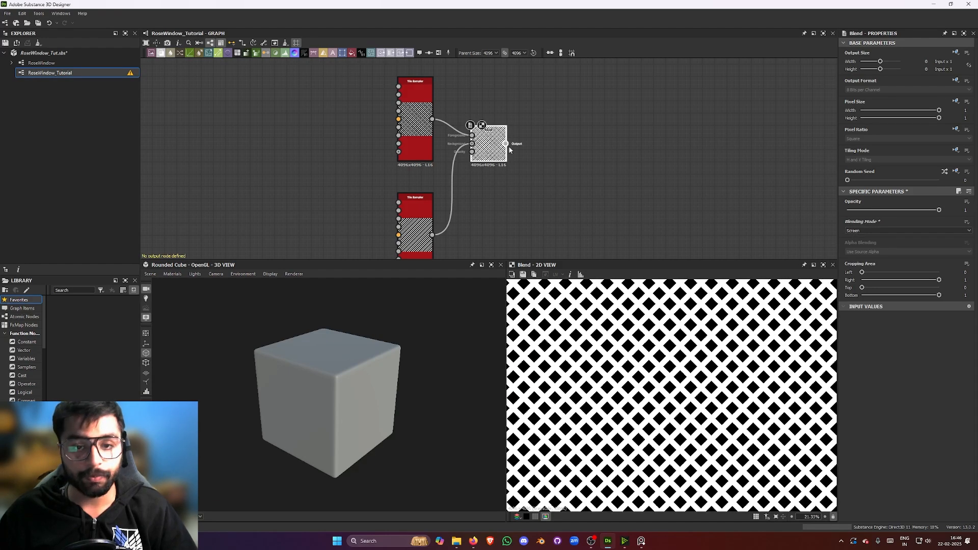
Reduce the upper Tile Sampler's Y size to 0.25 to thin its stripes, and copy that value.
{"action": "left_click", "coordinate": [416, 145]}
{"action": "scroll", "coordinate": [905, 347], "scroll_direction": "down", "scroll_amount": 2}
{"action": "scroll", "coordinate": [904, 348], "scroll_direction": "down", "scroll_amount": 5}
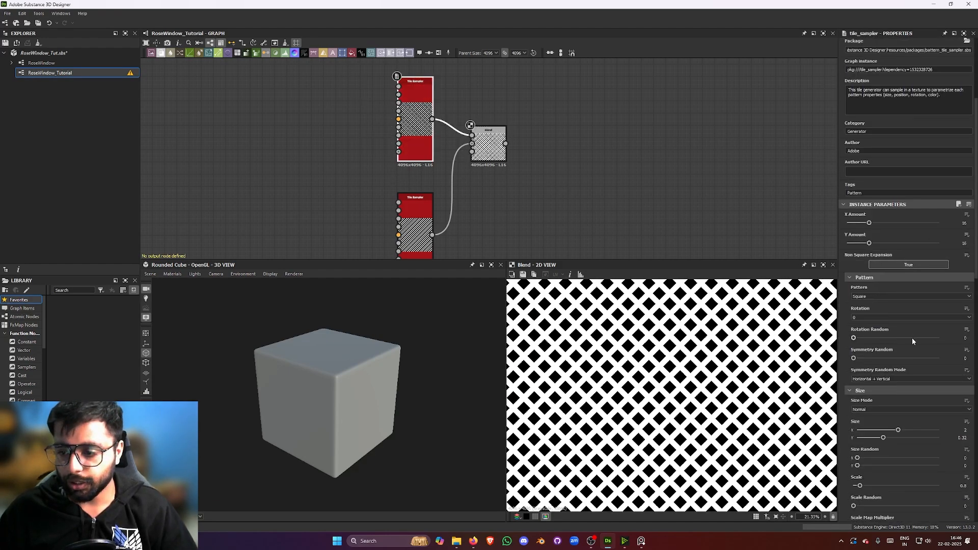
{"action": "scroll", "coordinate": [891, 380], "scroll_direction": "up", "scroll_amount": 3}
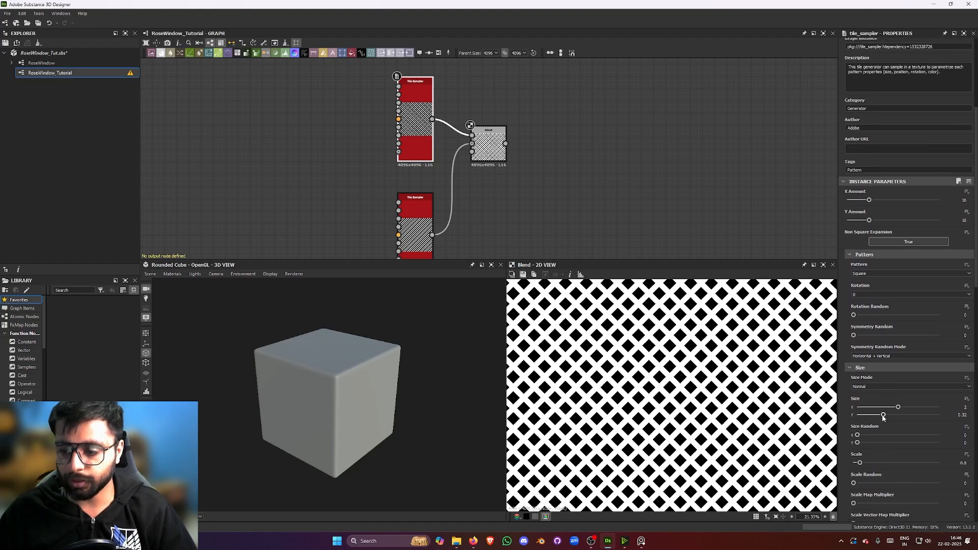
{"action": "left_click_drag", "start_coordinate": [882, 415], "coordinate": [877, 415]}
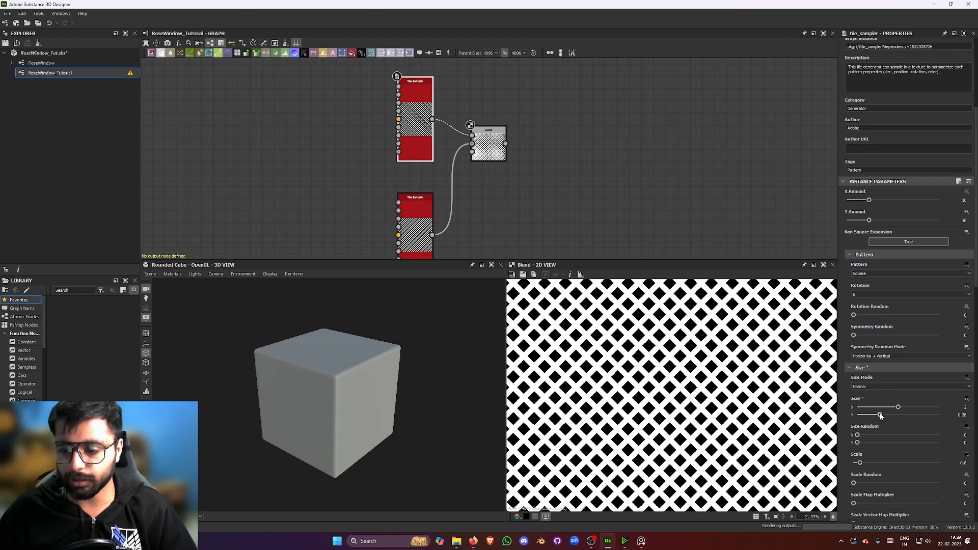
{"action": "double_click", "coordinate": [956, 415]}
{"action": "key", "text": "ctrl+c"}
Paste the Y size of 0.25 into the lower Tile Sampler and check the thinner lattice up close.
{"action": "left_click", "coordinate": [422, 229]}
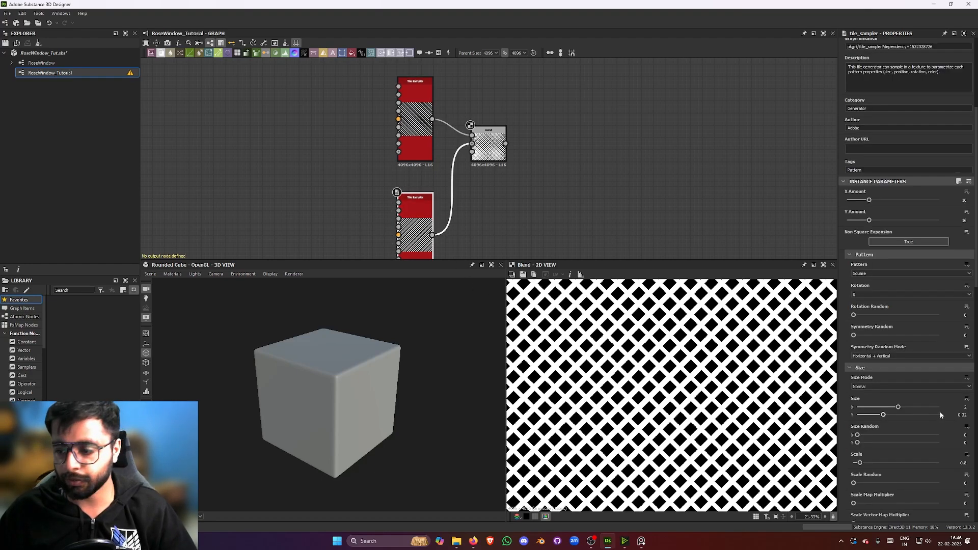
{"action": "double_click", "coordinate": [961, 415]}
{"action": "key", "text": "ctrl+v"}
{"action": "key", "text": "Return"}
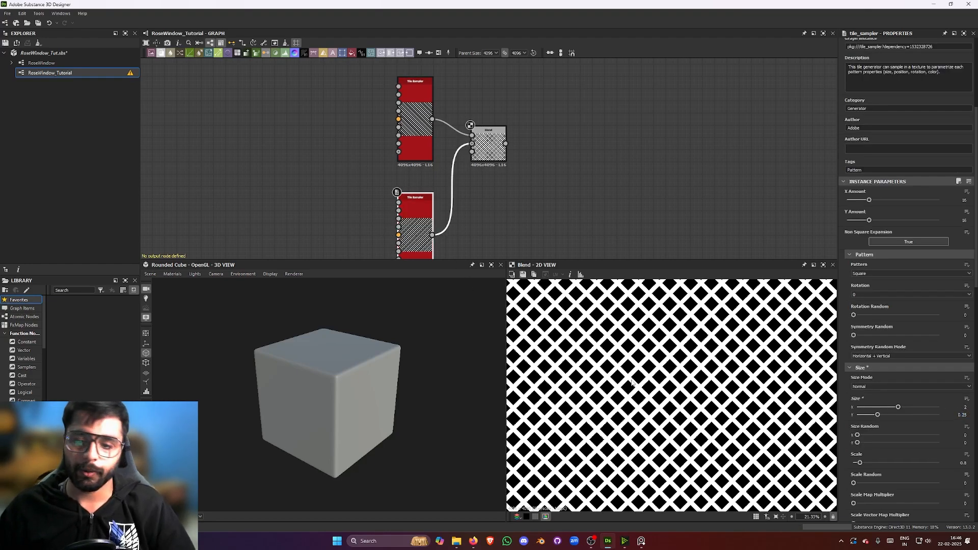
{"action": "scroll", "coordinate": [632, 382], "scroll_direction": "down", "scroll_amount": 2}
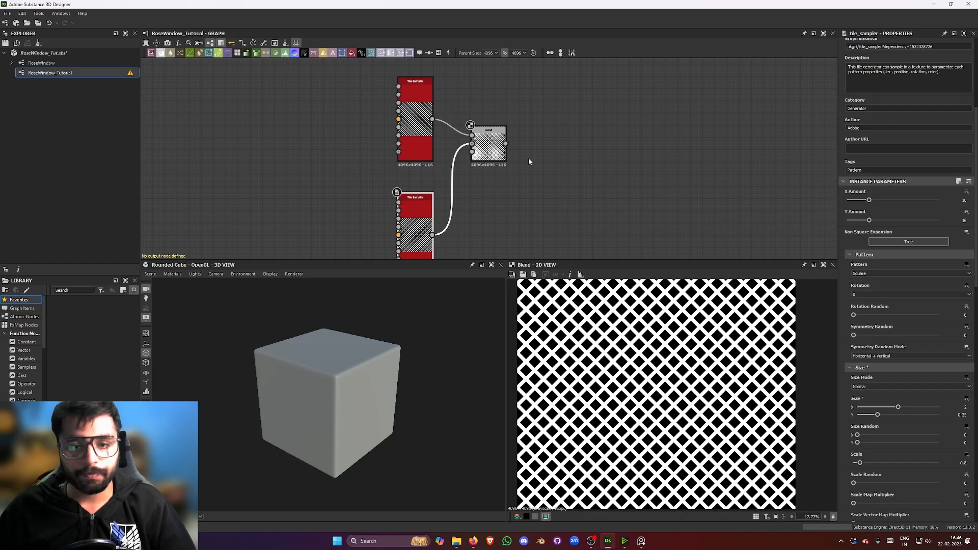
{"action": "scroll", "coordinate": [540, 166], "scroll_direction": "down", "scroll_amount": 3}
{"action": "scroll", "coordinate": [652, 350], "scroll_direction": "up", "scroll_amount": 5}
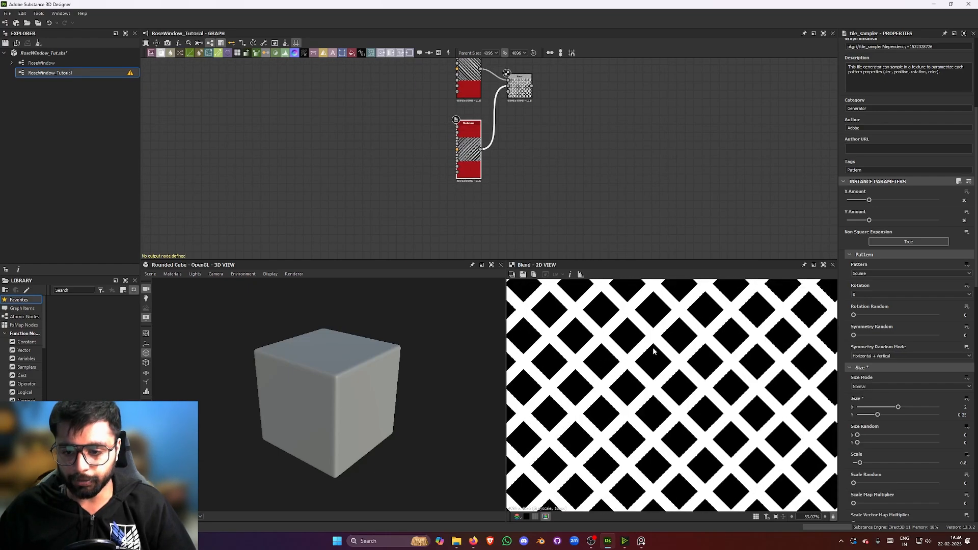
{"action": "scroll", "coordinate": [653, 350], "scroll_direction": "up", "scroll_amount": 2}
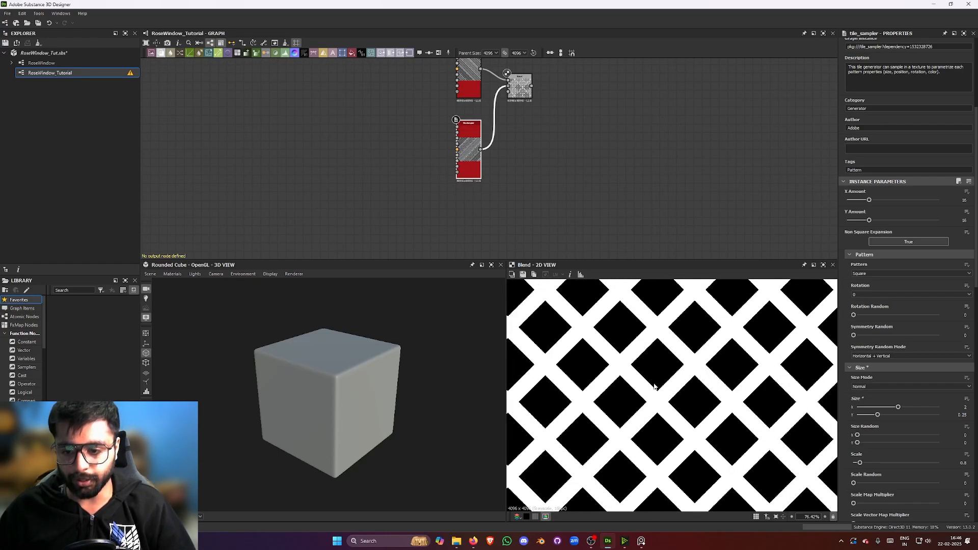
{"action": "scroll", "coordinate": [668, 374], "scroll_direction": "down", "scroll_amount": 1}
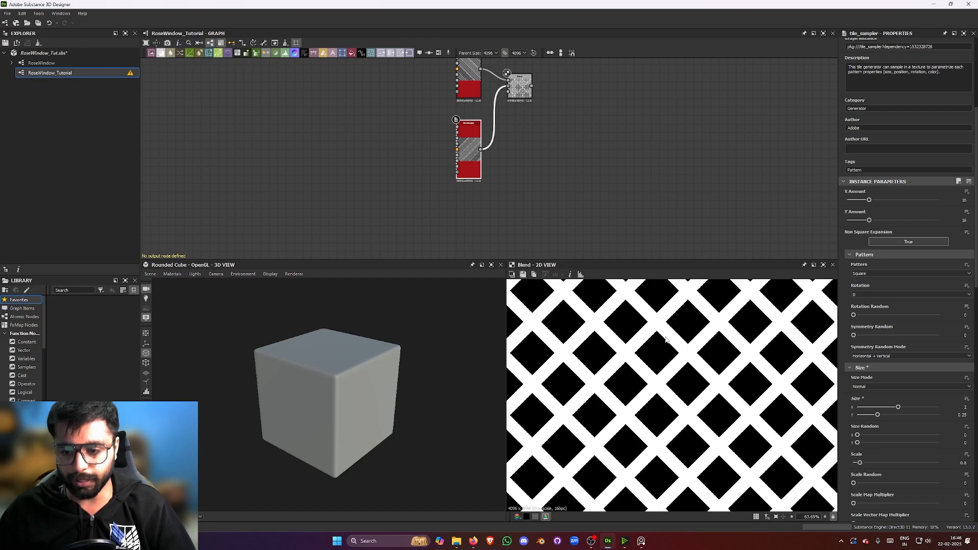
Add a third Tile Sampler below the two striped ones and reduce its pattern scale to 0.53.
{"action": "scroll", "coordinate": [576, 204], "scroll_direction": "down", "scroll_amount": 1}
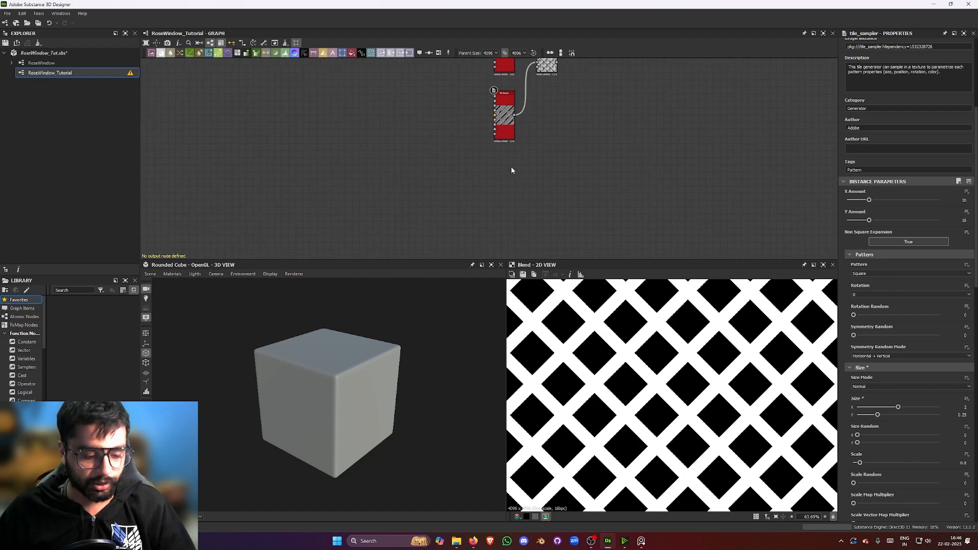
{"action": "key", "text": "space"}
{"action": "type", "text": "tile sa"}
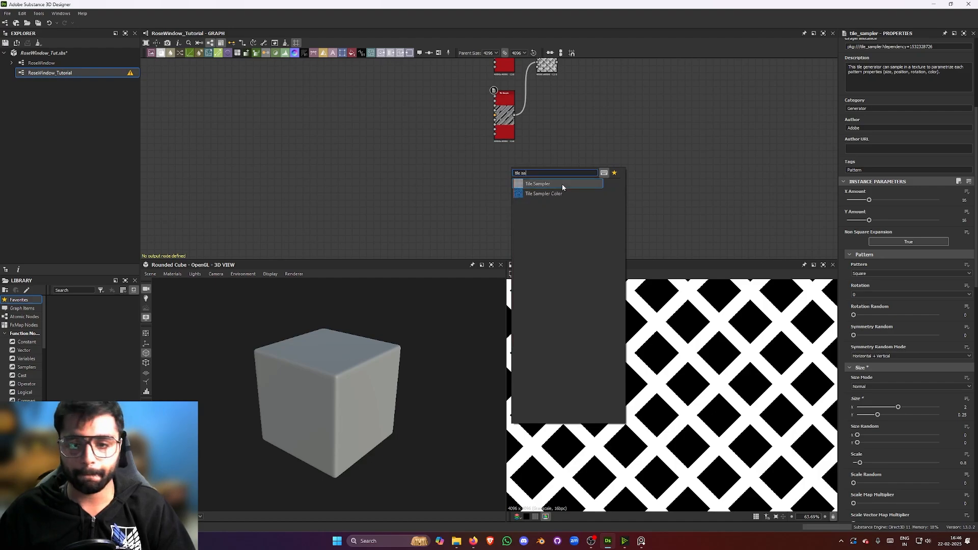
{"action": "left_click", "coordinate": [561, 185]}
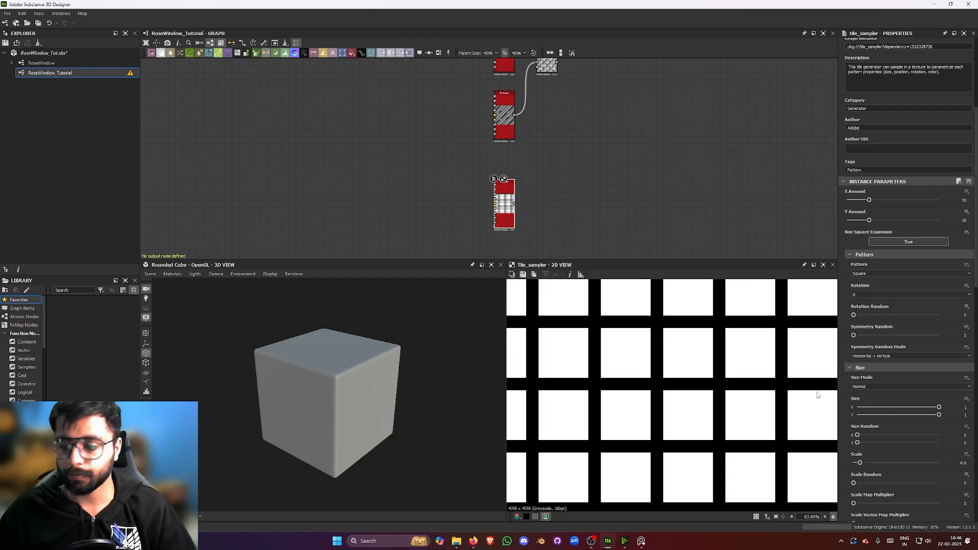
{"action": "scroll", "coordinate": [683, 369], "scroll_direction": "down", "scroll_amount": 5}
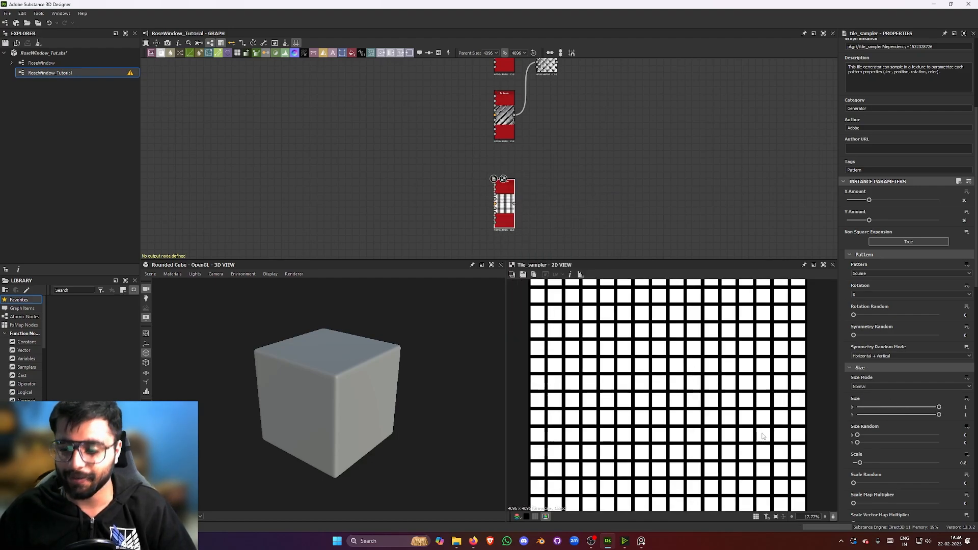
{"action": "scroll", "coordinate": [926, 420], "scroll_direction": "down", "scroll_amount": 1}
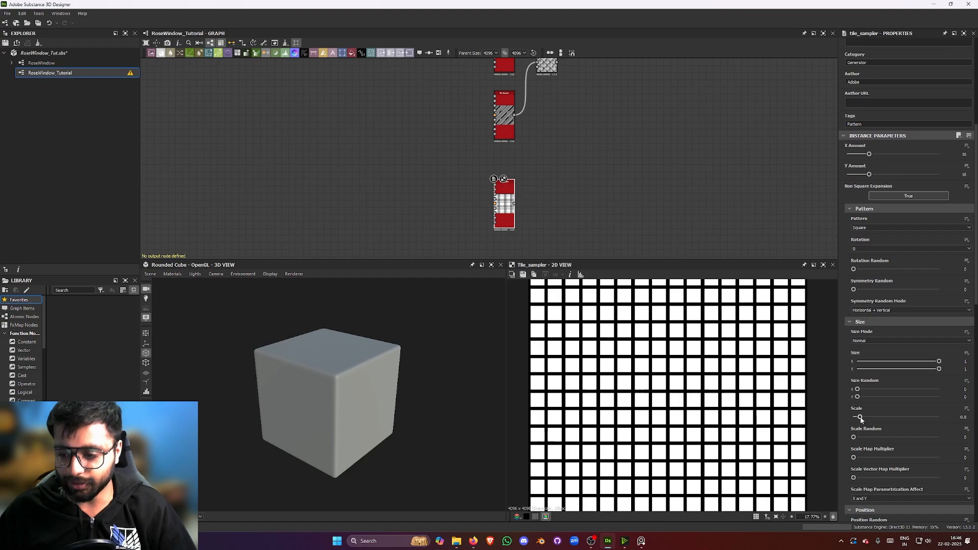
{"action": "left_click_drag", "start_coordinate": [860, 418], "coordinate": [858, 419]}
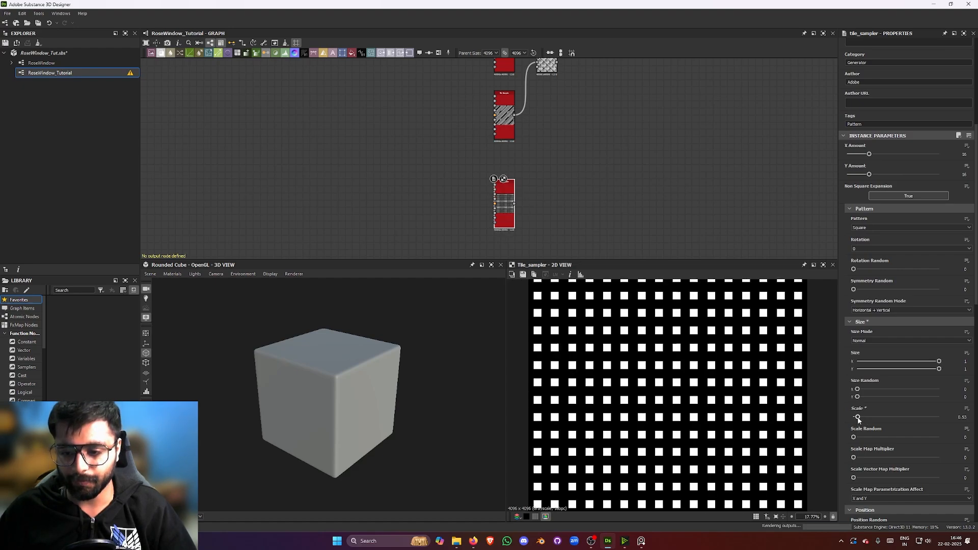
Add a second Blend node fed by the lattice Blend's output and set its blending mode to Screen.
{"action": "middle_click_drag", "start_coordinate": [561, 127], "coordinate": [542, 171]}
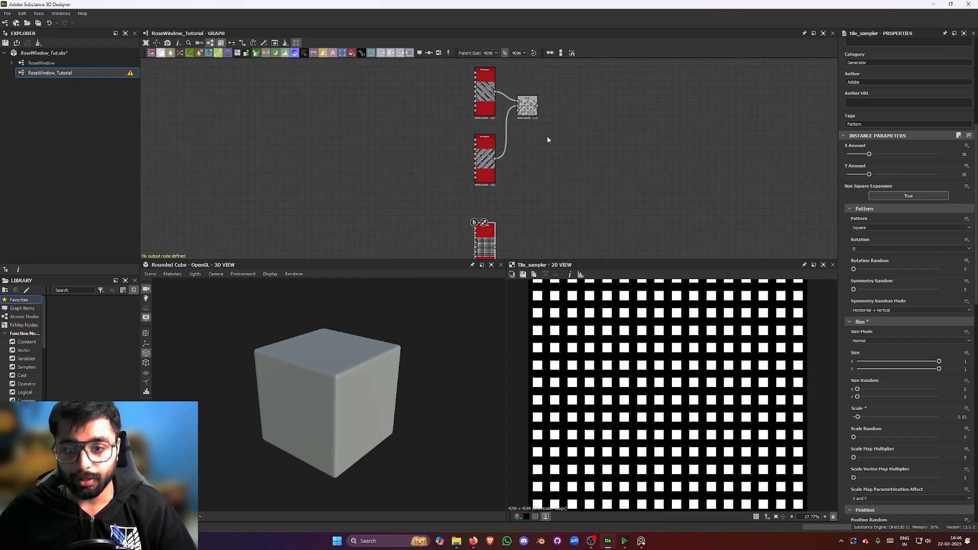
{"action": "left_click", "coordinate": [533, 110]}
{"action": "key", "text": "space"}
{"action": "type", "text": "bl"}
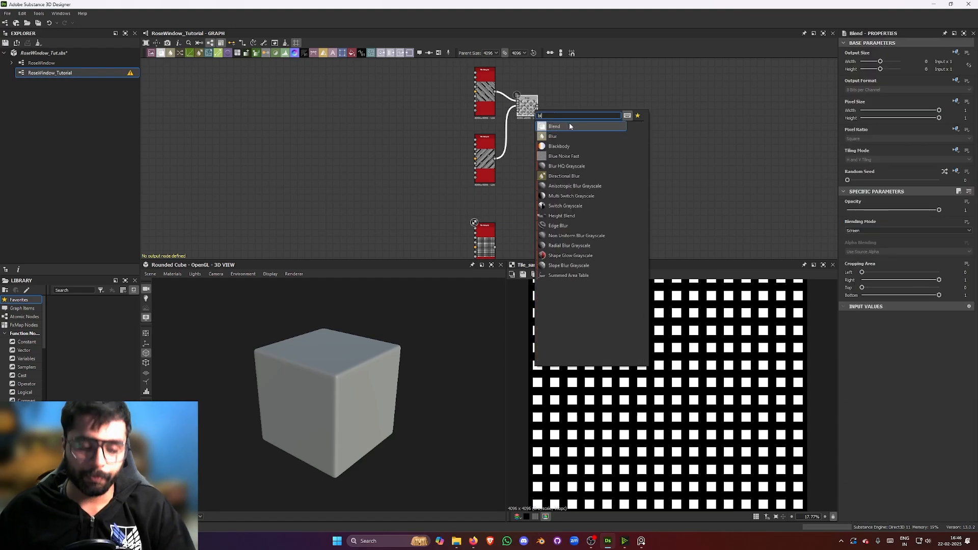
{"action": "left_click", "coordinate": [569, 123]}
{"action": "left_click_drag", "start_coordinate": [564, 116], "coordinate": [600, 118]}
{"action": "left_click", "coordinate": [883, 230]}
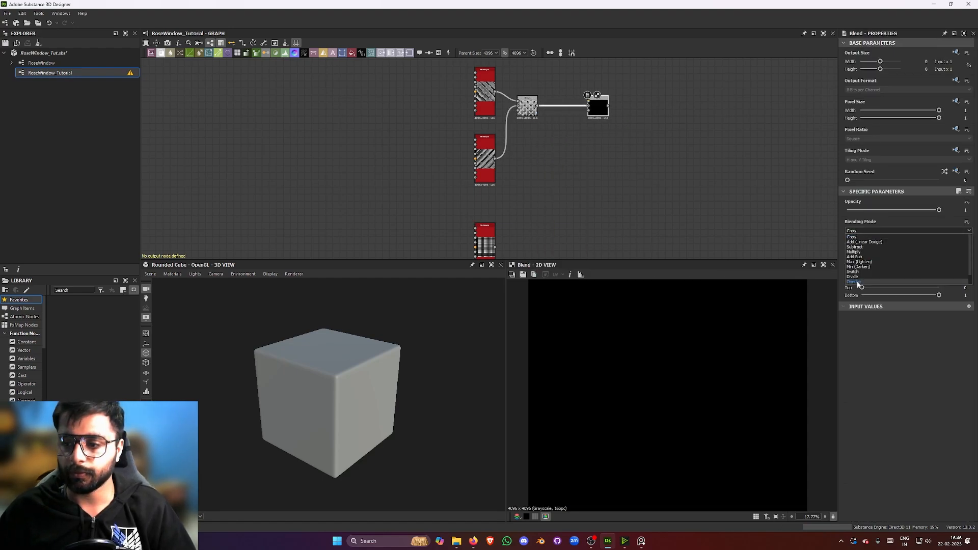
{"action": "left_click", "coordinate": [858, 280]}
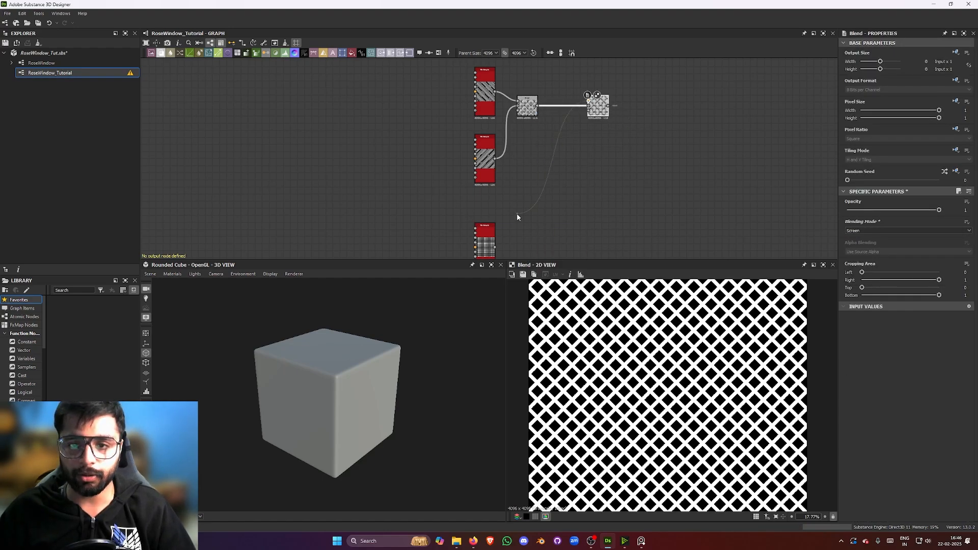
Connect the third Tile Sampler's output to the second Blend node to overlay the squares on the lattice.
{"action": "left_click_drag", "start_coordinate": [495, 247], "coordinate": [603, 170]}
{"action": "scroll", "coordinate": [648, 351], "scroll_direction": "up", "scroll_amount": 6}
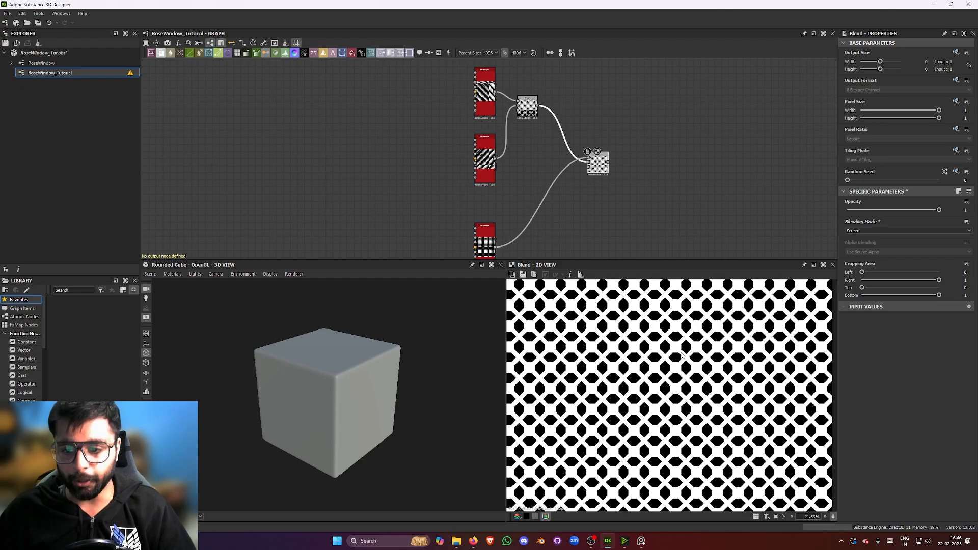
{"action": "middle_click_drag", "start_coordinate": [596, 235], "coordinate": [614, 187]}
{"action": "scroll", "coordinate": [619, 339], "scroll_direction": "down", "scroll_amount": 1}
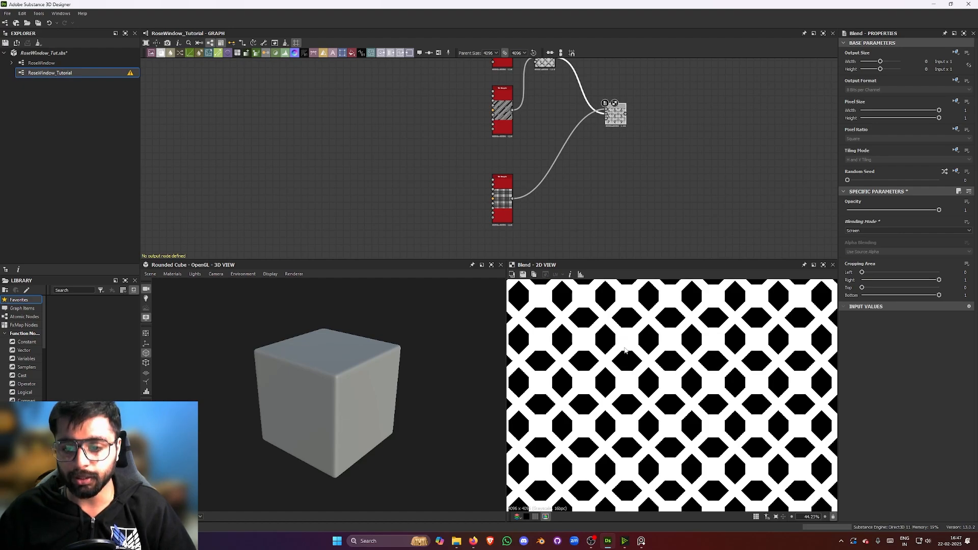
Set the third Tile Sampler's global offset in X to 0.48 to shift the squares against the lattice.
{"action": "left_click", "coordinate": [502, 203]}
{"action": "middle_click_drag", "start_coordinate": [735, 389], "coordinate": [669, 346]}
{"action": "scroll", "coordinate": [663, 336], "scroll_direction": "up", "scroll_amount": 1}
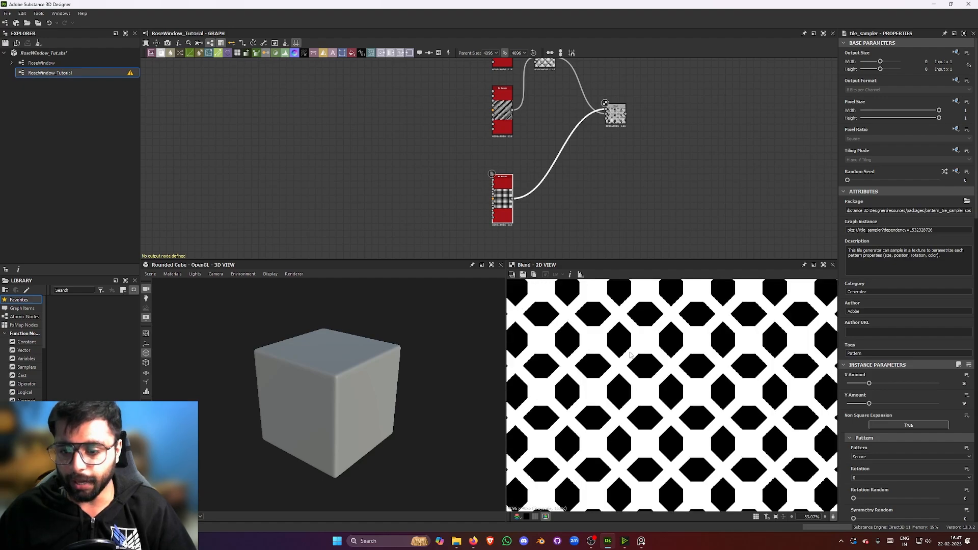
{"action": "middle_click_drag", "start_coordinate": [798, 387], "coordinate": [719, 396]}
{"action": "scroll", "coordinate": [886, 432], "scroll_direction": "down", "scroll_amount": 4}
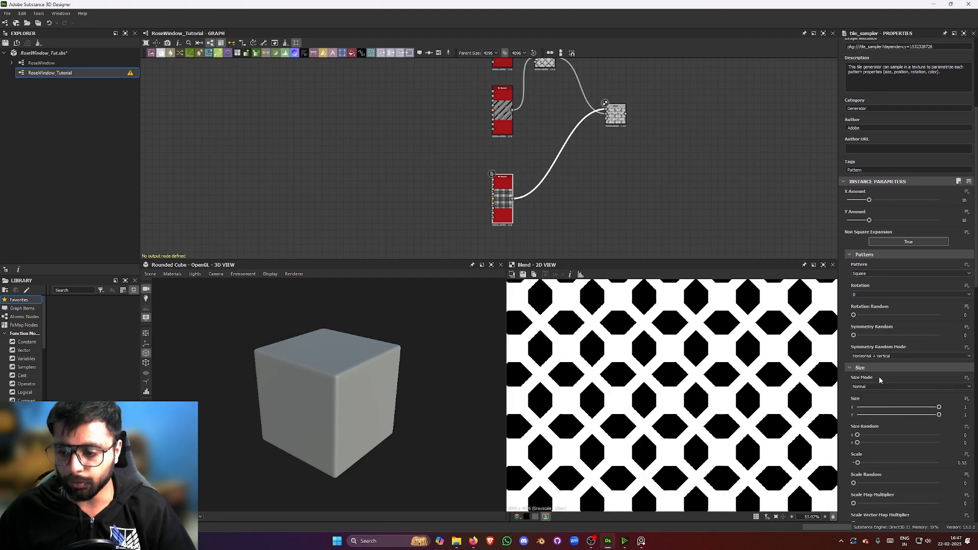
{"action": "scroll", "coordinate": [878, 376], "scroll_direction": "down", "scroll_amount": 5}
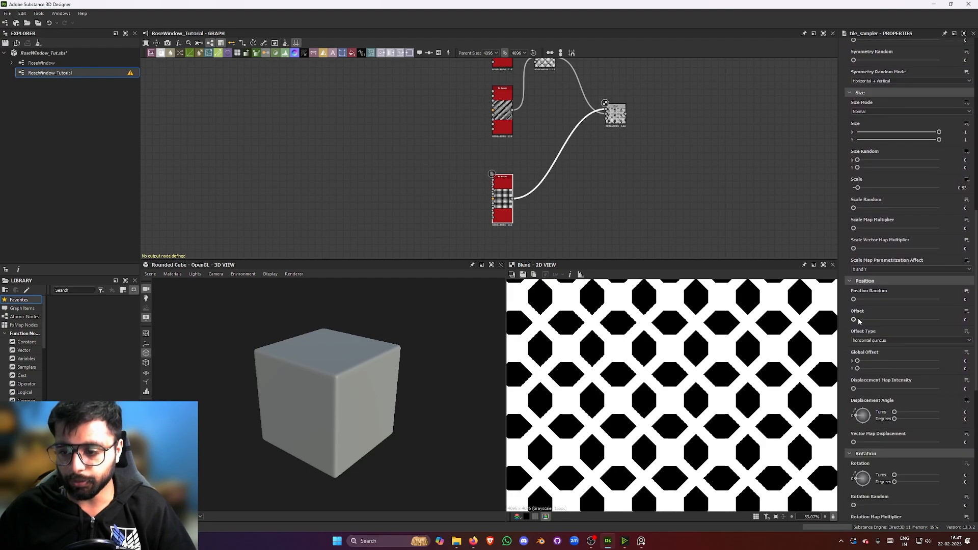
{"action": "left_click_drag", "start_coordinate": [857, 362], "coordinate": [898, 361]}
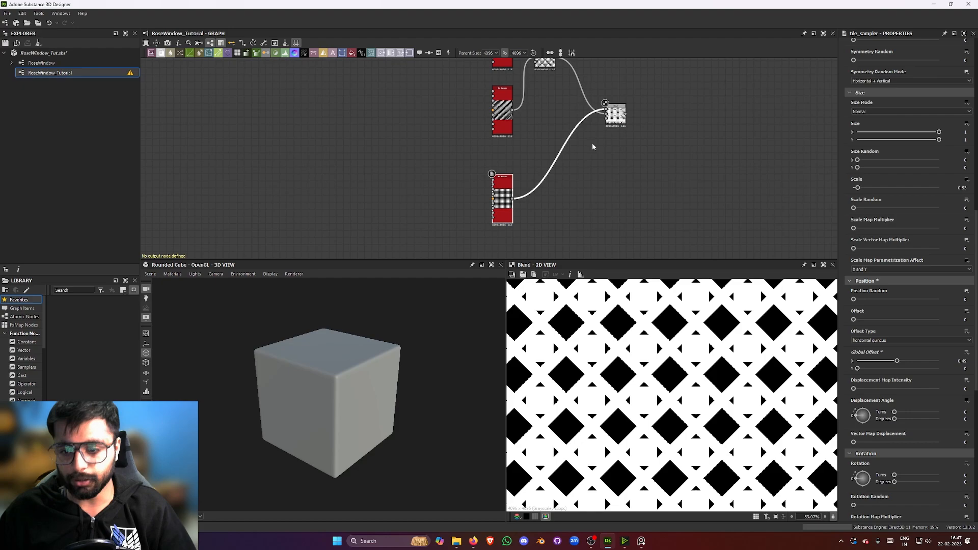
Add a Transformation 2D node connected to the third Tile Sampler's output.
{"action": "scroll", "coordinate": [641, 185], "scroll_direction": "down", "scroll_amount": 2}
{"action": "middle_click_drag", "start_coordinate": [642, 204], "coordinate": [601, 170]}
{"action": "scroll", "coordinate": [601, 170], "scroll_direction": "up", "scroll_amount": 1}
{"action": "middle_click_drag", "start_coordinate": [511, 167], "coordinate": [481, 192]}
{"action": "scroll", "coordinate": [480, 193], "scroll_direction": "up", "scroll_amount": 3}
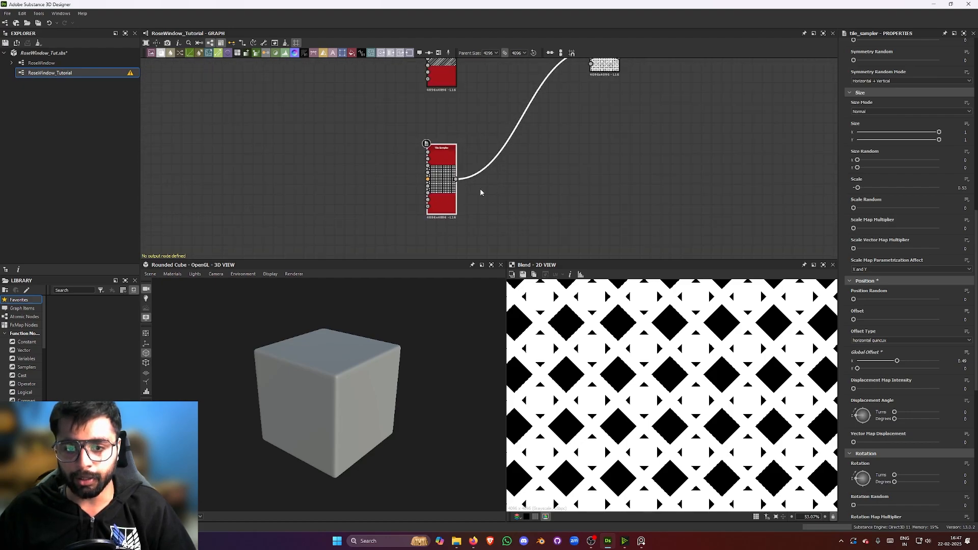
{"action": "left_click_drag", "start_coordinate": [455, 179], "coordinate": [524, 202]}
{"action": "type", "text": "transform"}
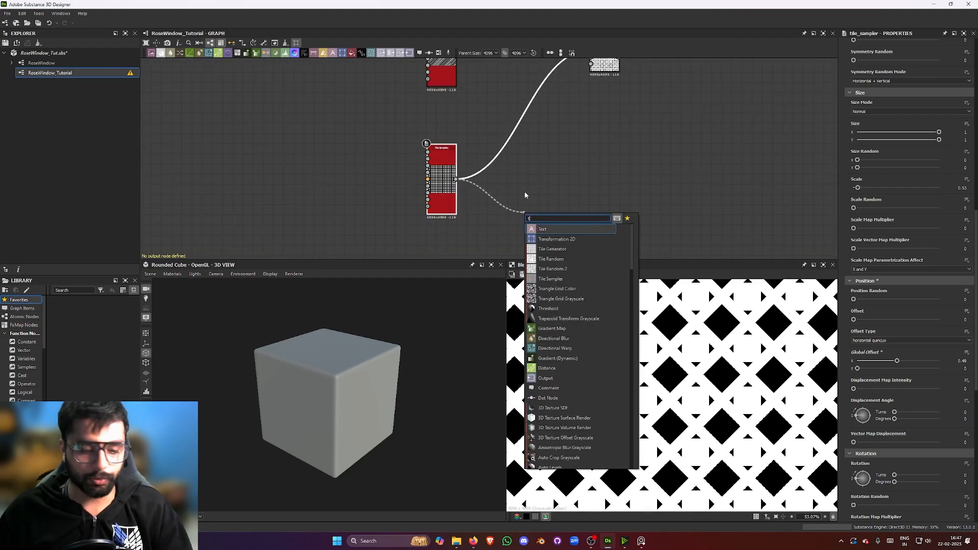
{"action": "key", "text": "Return"}
{"action": "scroll", "coordinate": [586, 190], "scroll_direction": "down", "scroll_amount": 1}
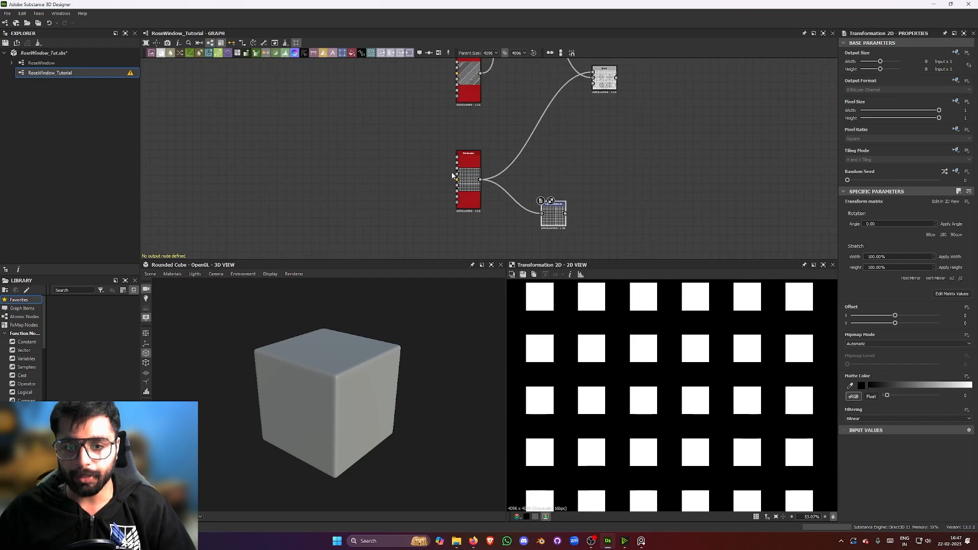
Preview the second Blend's lattice pattern and move the Transformation 2D node closer to the third Tile Sampler.
{"action": "left_click", "coordinate": [461, 176]}
{"action": "double_click", "coordinate": [606, 76]}
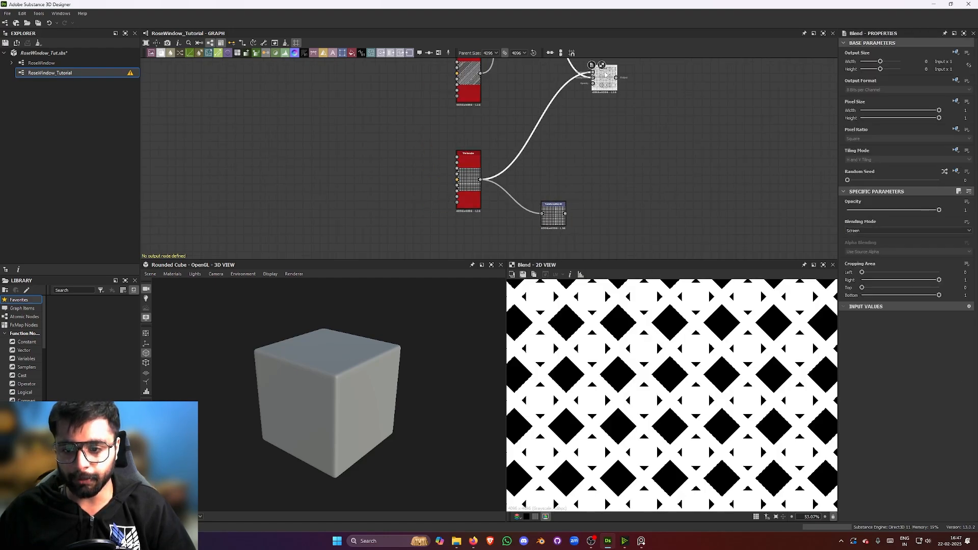
{"action": "scroll", "coordinate": [662, 320], "scroll_direction": "up", "scroll_amount": 3}
{"action": "scroll", "coordinate": [650, 313], "scroll_direction": "down", "scroll_amount": 3}
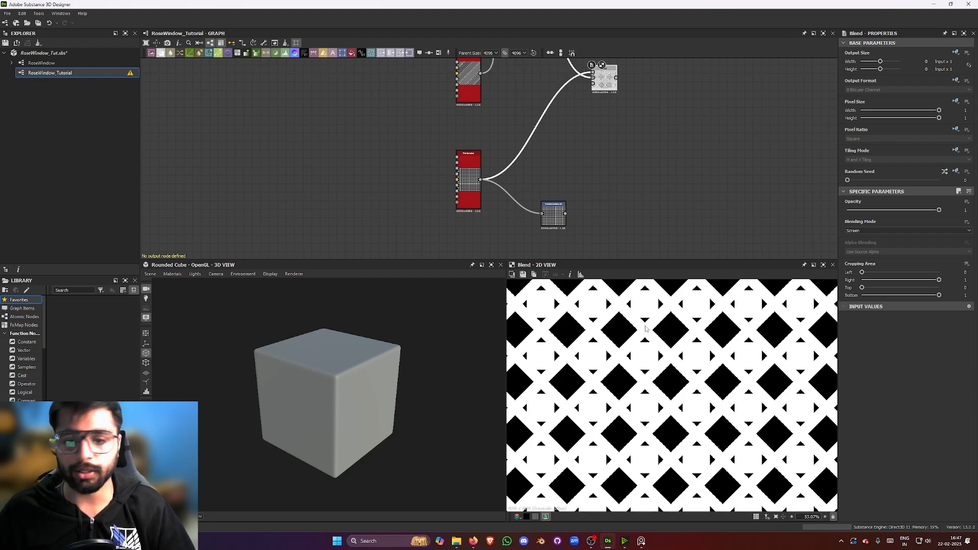
{"action": "middle_click_drag", "start_coordinate": [552, 185], "coordinate": [515, 197]}
{"action": "scroll", "coordinate": [500, 156], "scroll_direction": "up", "scroll_amount": 1}
{"action": "scroll", "coordinate": [498, 156], "scroll_direction": "down", "scroll_amount": 1}
{"action": "left_click_drag", "start_coordinate": [522, 231], "coordinate": [489, 230]}
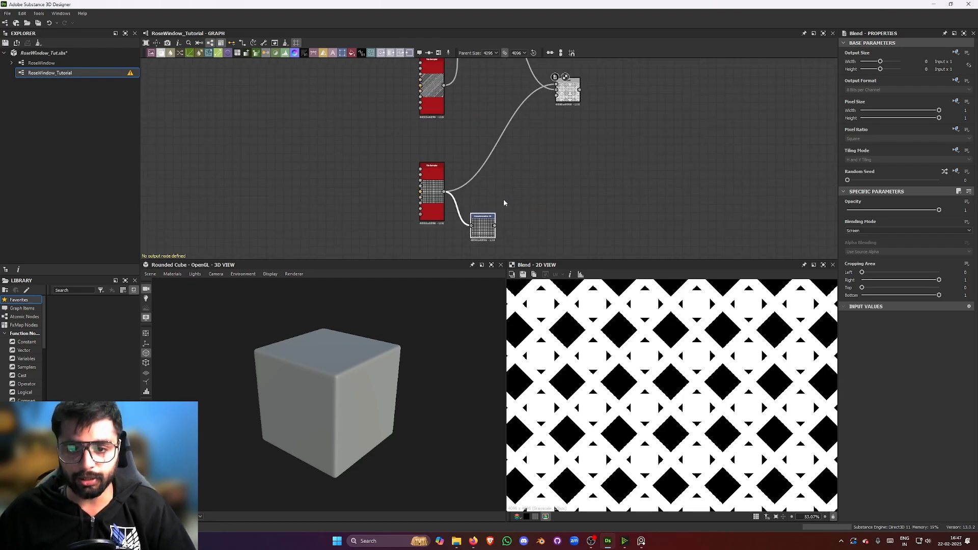
{"action": "middle_click_drag", "start_coordinate": [538, 169], "coordinate": [541, 190]}
{"action": "key", "text": "space"}
{"action": "type", "text": "bl"}
{"action": "left_click", "coordinate": [534, 203]}
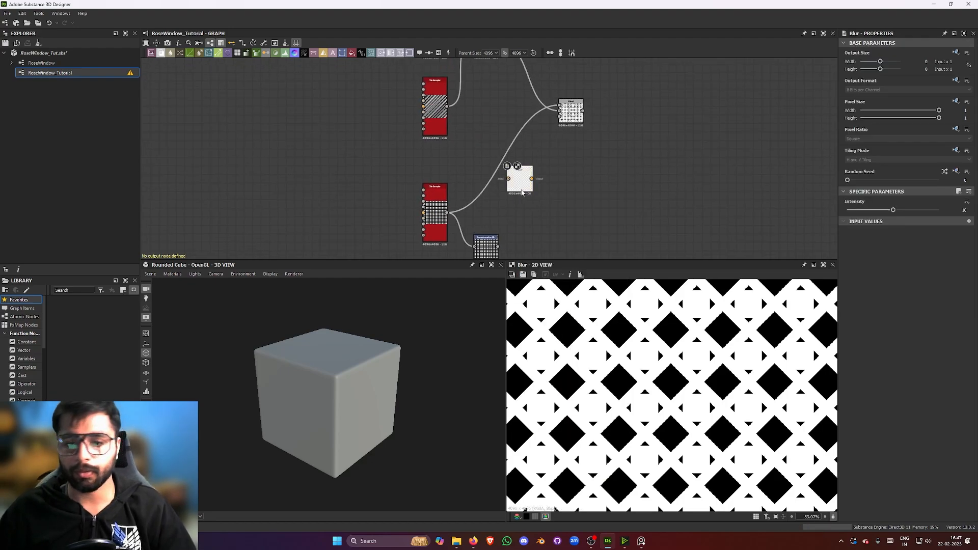
{"action": "key", "text": "Delete"}
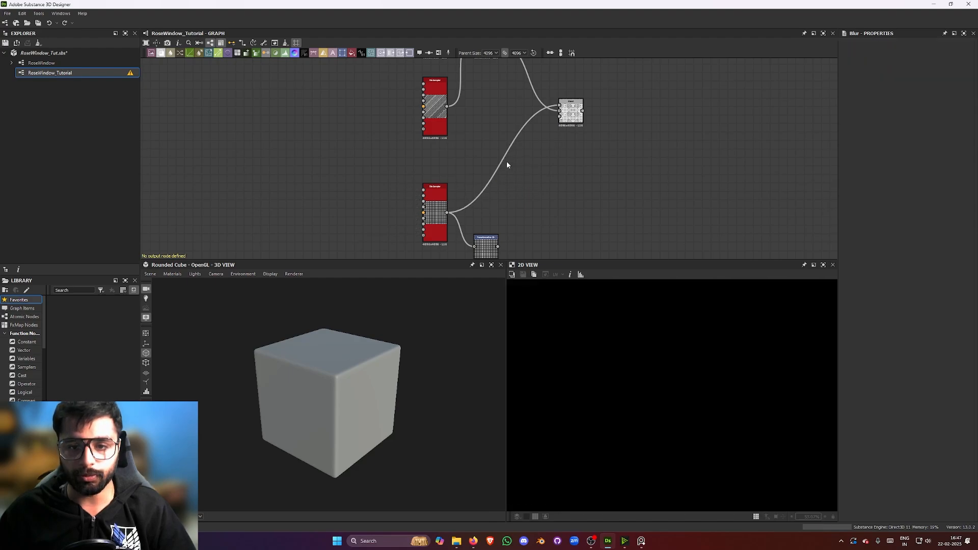
Add a Blend node combining the third Tile Sampler with its Transformation 2D output, and set its blending mode to Screen.
{"action": "key", "text": "space"}
{"action": "type", "text": "bl"}
{"action": "left_click", "coordinate": [537, 182]}
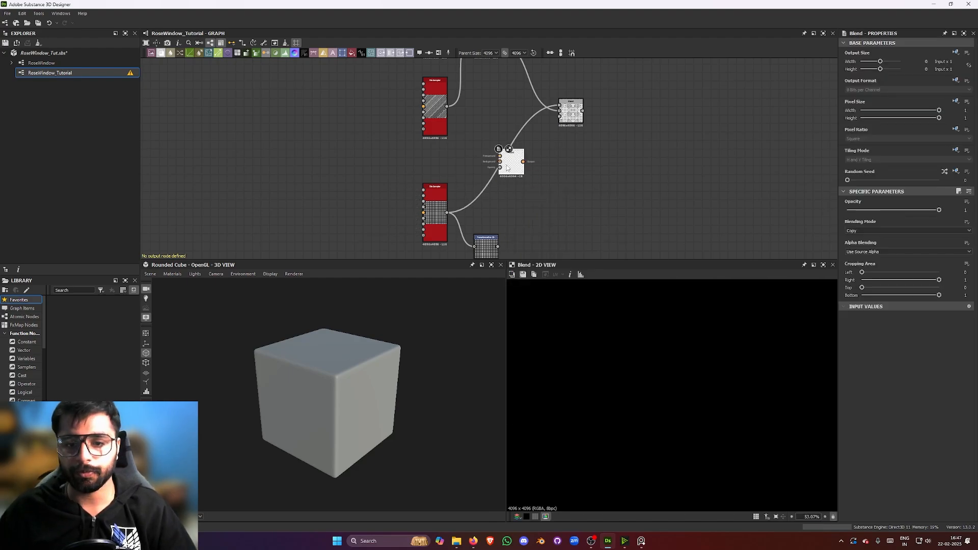
{"action": "left_click_drag", "start_coordinate": [503, 164], "coordinate": [498, 247]}
{"action": "left_click", "coordinate": [876, 231]}
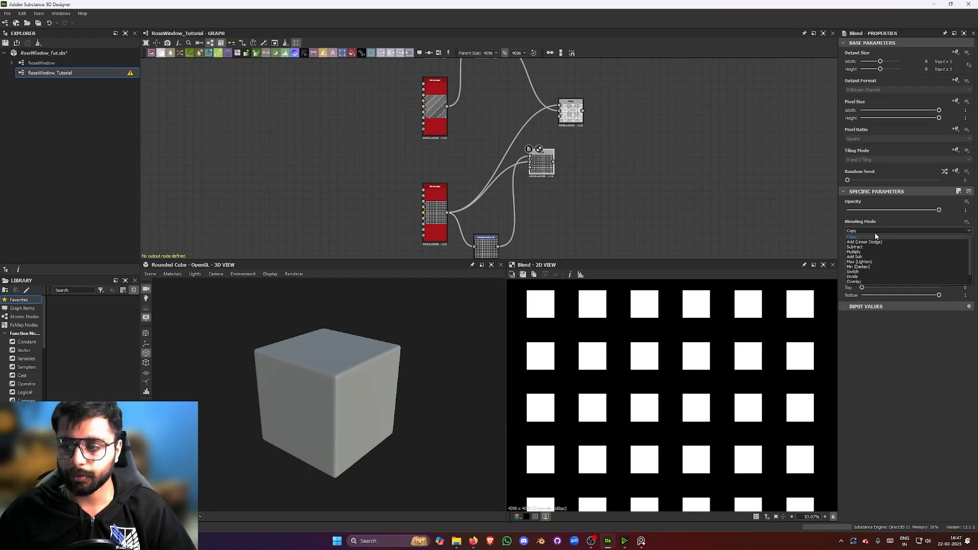
{"action": "left_click", "coordinate": [866, 278]}
Connect the new squares Blend to the lattice Blend in place of the third Tile Sampler and preview the result.
{"action": "middle_click_drag", "start_coordinate": [561, 172], "coordinate": [563, 185]}
{"action": "left_click_drag", "start_coordinate": [548, 180], "coordinate": [560, 123]}
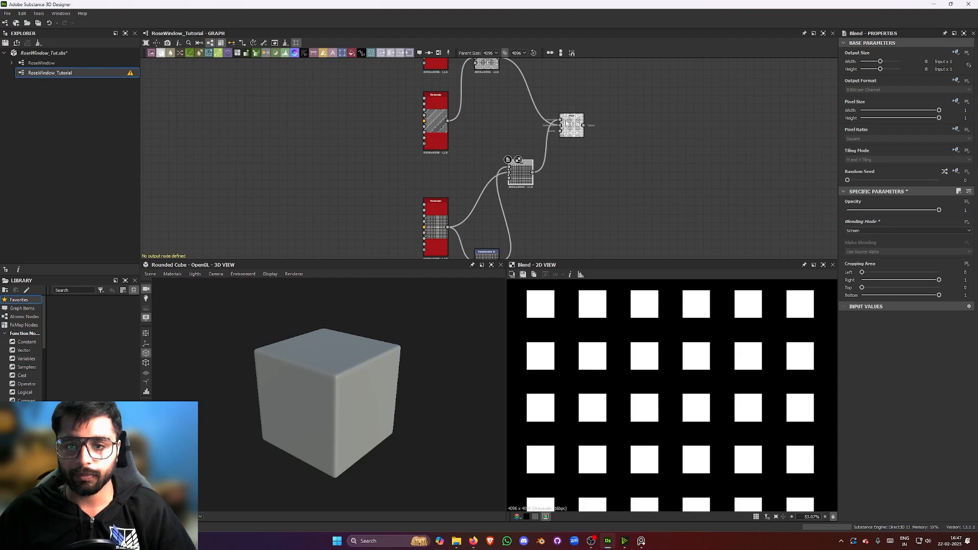
{"action": "double_click", "coordinate": [571, 126]}
Shift the Transformation 2D copy of the squares to an offset of about 0.03 in both X and Y.
{"action": "middle_click_drag", "start_coordinate": [498, 225], "coordinate": [521, 160]}
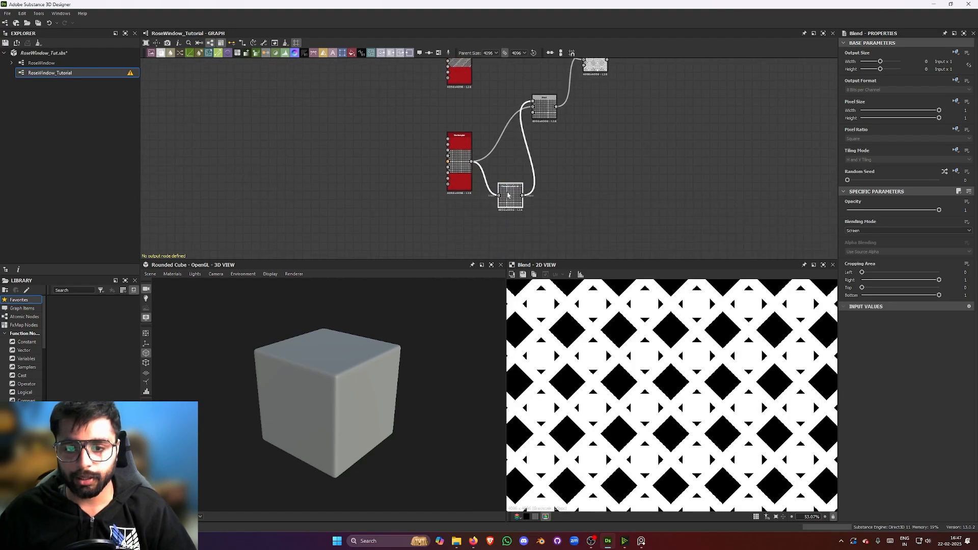
{"action": "left_click", "coordinate": [510, 196]}
{"action": "left_click_drag", "start_coordinate": [752, 411], "coordinate": [736, 391]}
{"action": "scroll", "coordinate": [651, 359], "scroll_direction": "down", "scroll_amount": 5}
{"action": "scroll", "coordinate": [650, 356], "scroll_direction": "up", "scroll_amount": 6}
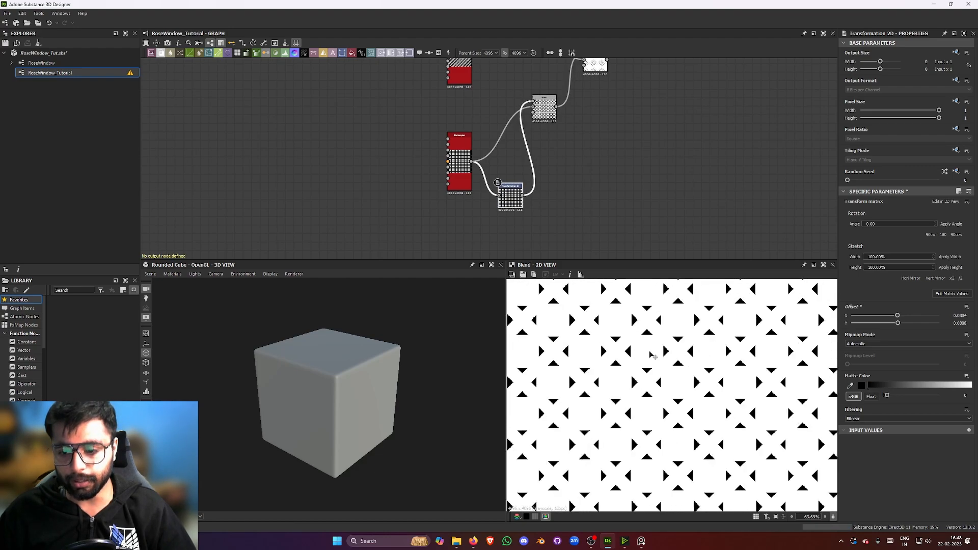
Set the third Tile Sampler's pattern scale to 0.4 to shrink the squares inside the lattice.
{"action": "left_click", "coordinate": [460, 176]}
{"action": "scroll", "coordinate": [868, 380], "scroll_direction": "down", "scroll_amount": 5}
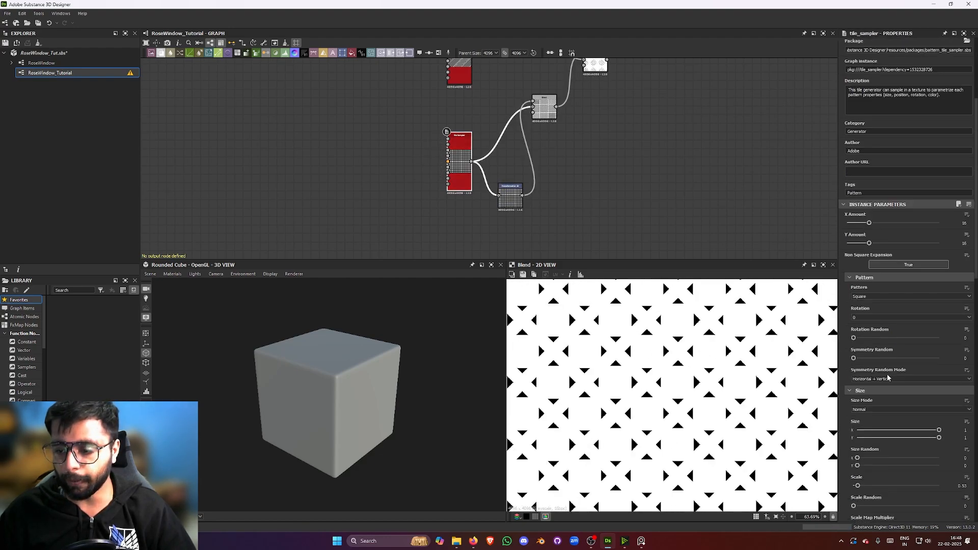
{"action": "left_click_drag", "start_coordinate": [858, 326], "coordinate": [858, 328]}
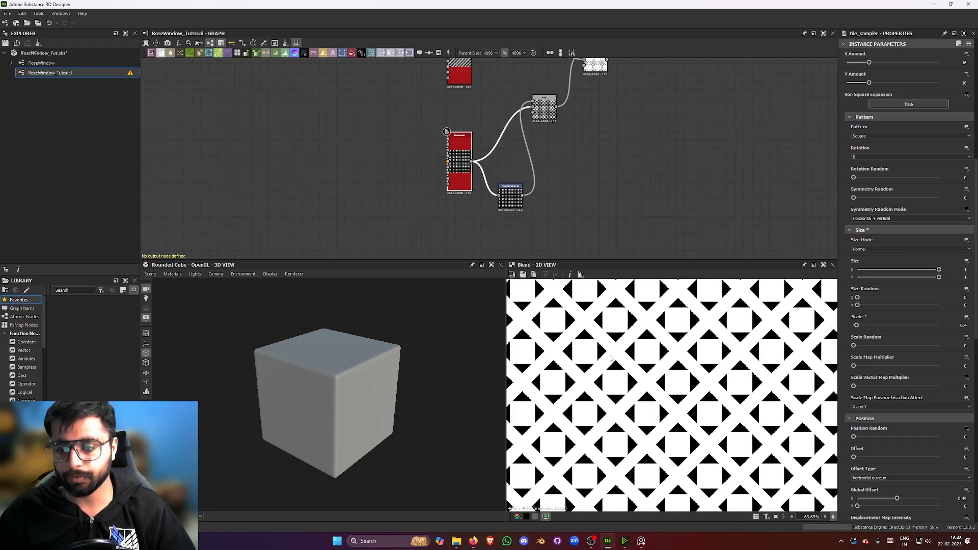
Examine the combined lattice and squares pattern in the 2D preview, both close up and as a whole.
{"action": "scroll", "coordinate": [798, 338], "scroll_direction": "down", "scroll_amount": 3}
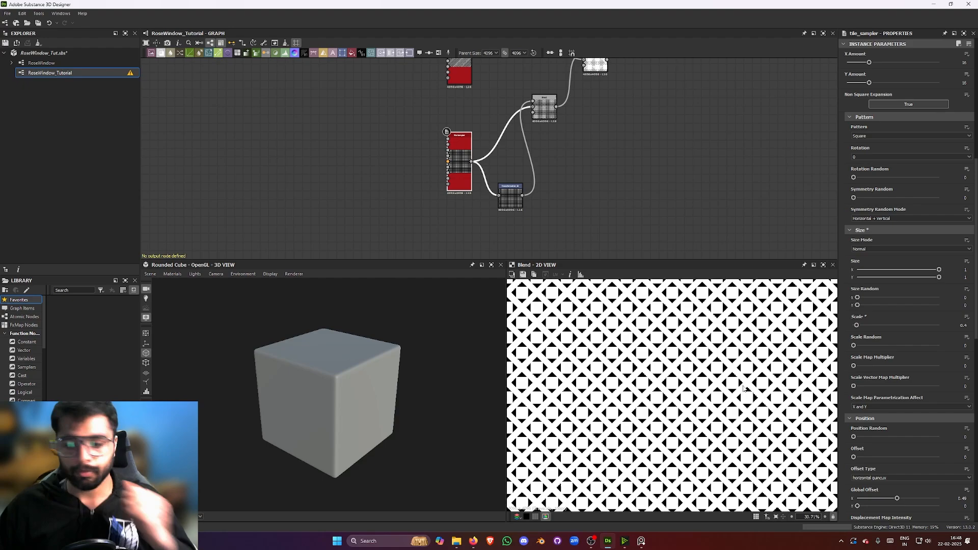
{"action": "scroll", "coordinate": [713, 369], "scroll_direction": "down", "scroll_amount": 3}
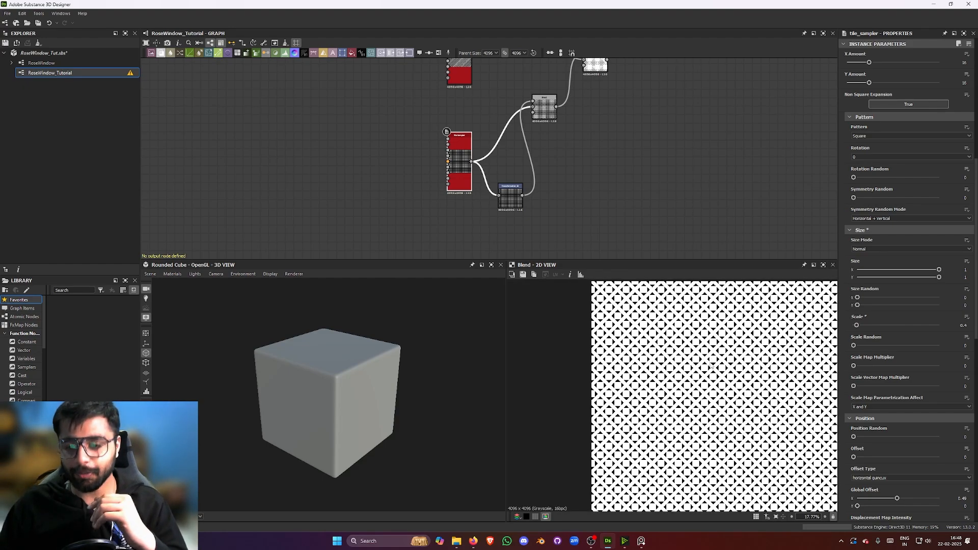
{"action": "scroll", "coordinate": [652, 364], "scroll_direction": "up", "scroll_amount": 3}
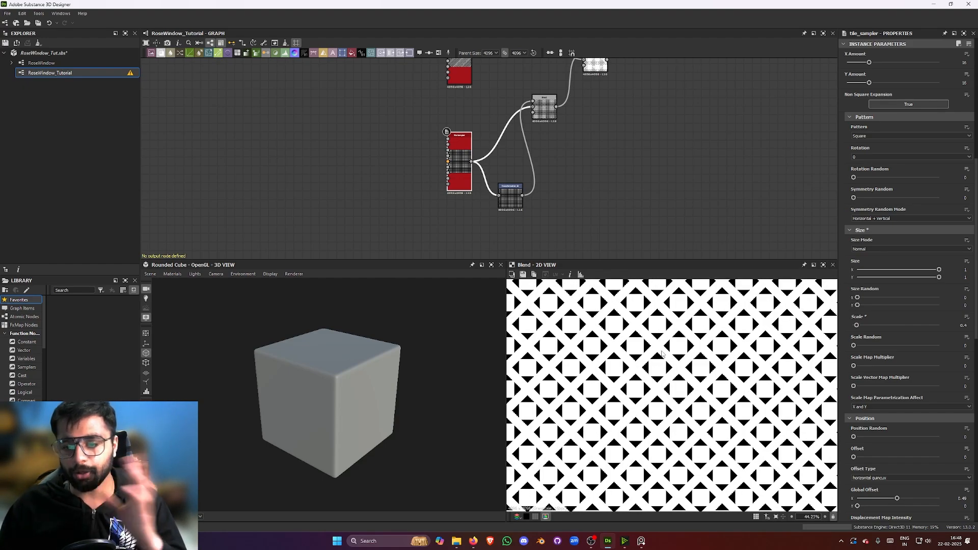
{"action": "scroll", "coordinate": [662, 353], "scroll_direction": "up", "scroll_amount": 1}
{"action": "scroll", "coordinate": [647, 372], "scroll_direction": "down", "scroll_amount": 3}
{"action": "scroll", "coordinate": [633, 389], "scroll_direction": "up", "scroll_amount": 2}
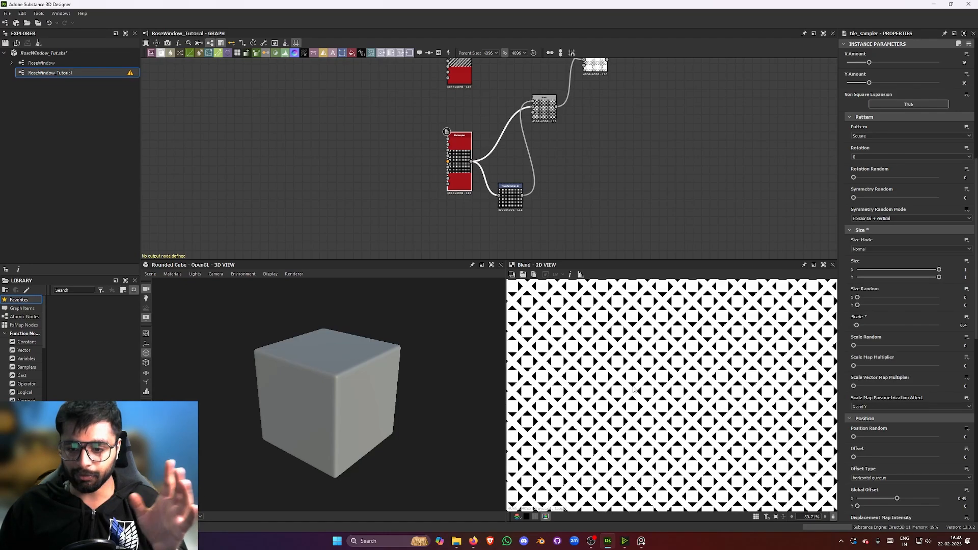
{"action": "scroll", "coordinate": [647, 382], "scroll_direction": "up", "scroll_amount": 4}
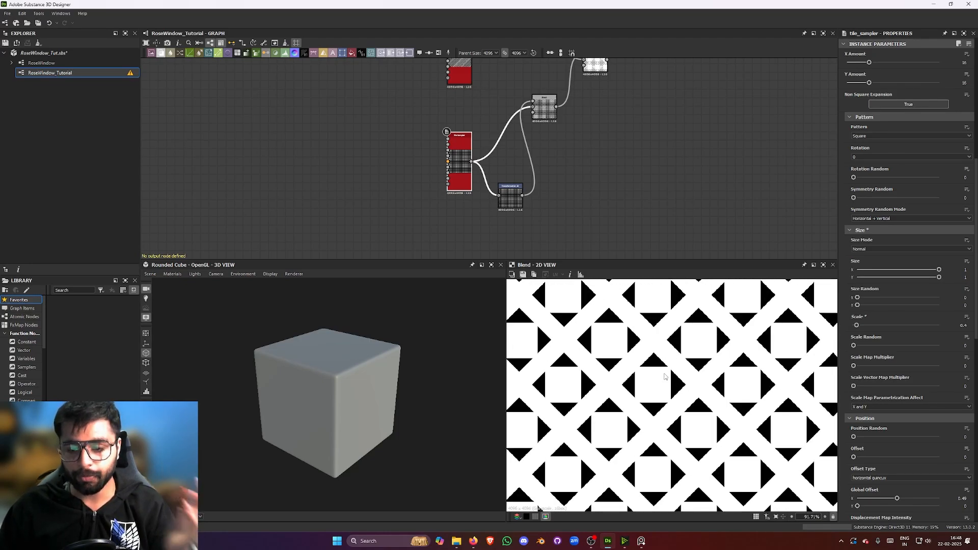
{"action": "scroll", "coordinate": [652, 372], "scroll_direction": "down", "scroll_amount": 5}
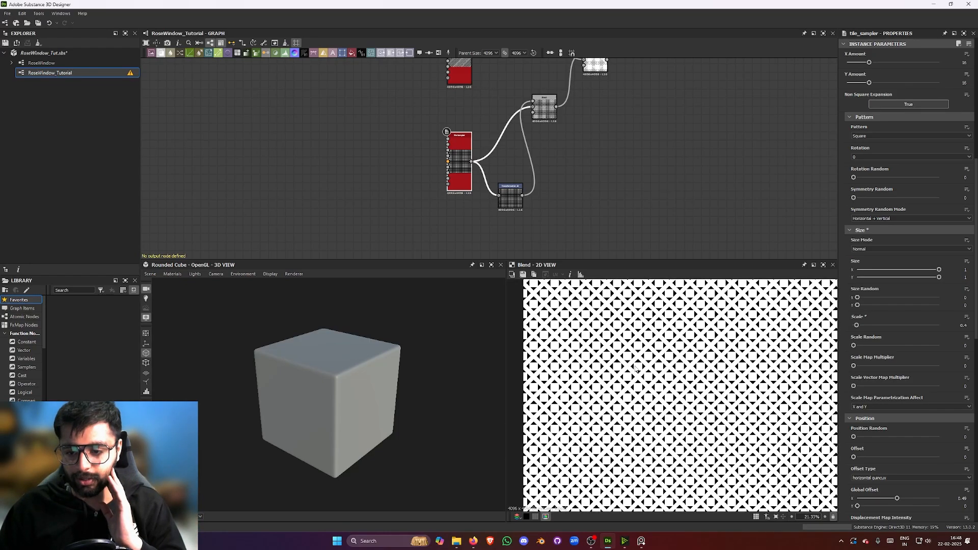
{"action": "scroll", "coordinate": [627, 364], "scroll_direction": "up", "scroll_amount": 1}
Switch to the RoseWindowRef reference image, place it over the graph and examine the pattern between the stone bars.
{"action": "left_click", "coordinate": [642, 541]}
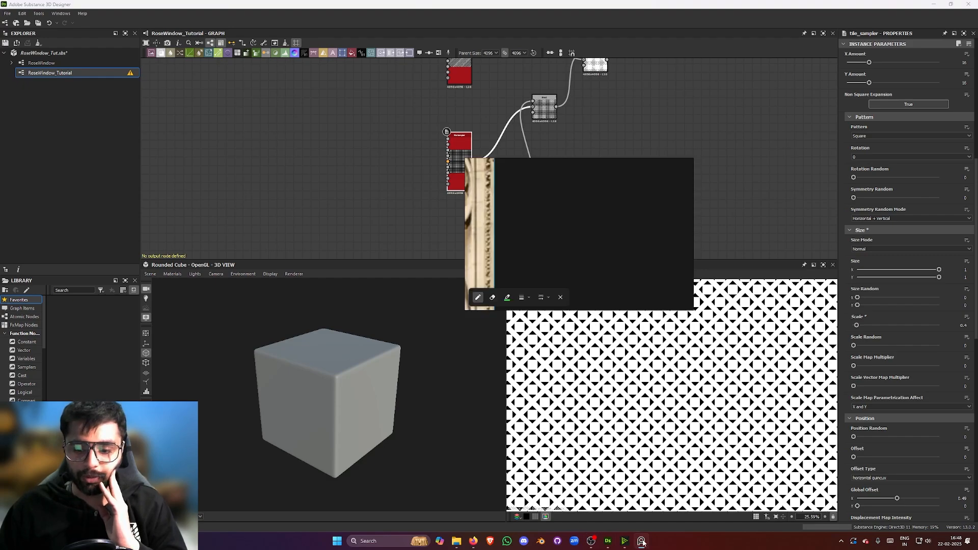
{"action": "left_click_drag", "start_coordinate": [571, 186], "coordinate": [184, 116]}
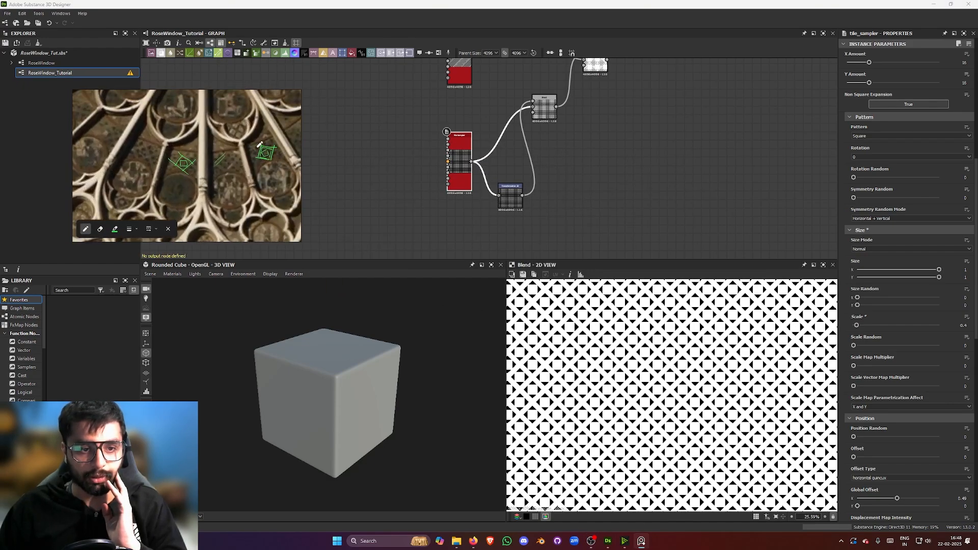
{"action": "right_click", "coordinate": [265, 152]}
{"action": "left_click", "coordinate": [219, 146]}
{"action": "scroll", "coordinate": [220, 148], "scroll_direction": "down", "scroll_amount": 3}
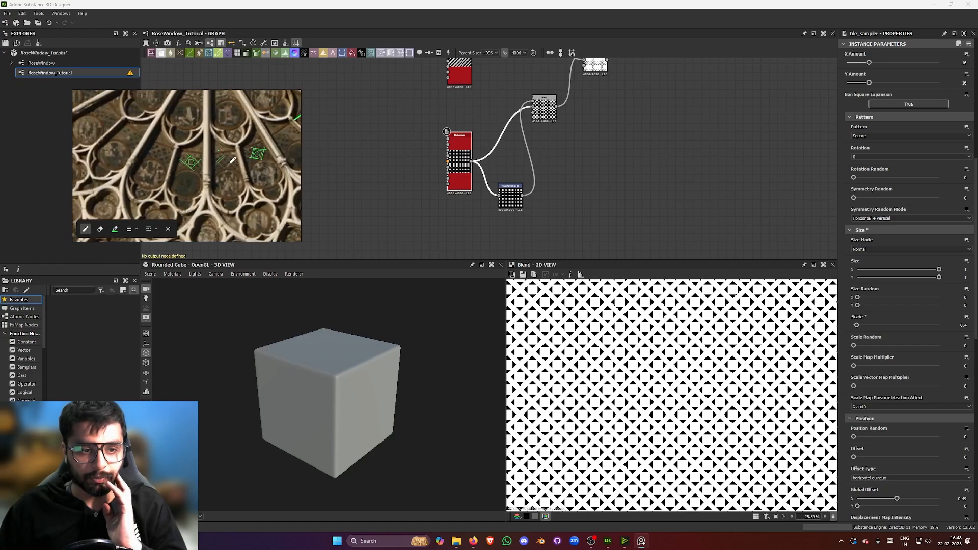
{"action": "scroll", "coordinate": [226, 160], "scroll_direction": "up", "scroll_amount": 4}
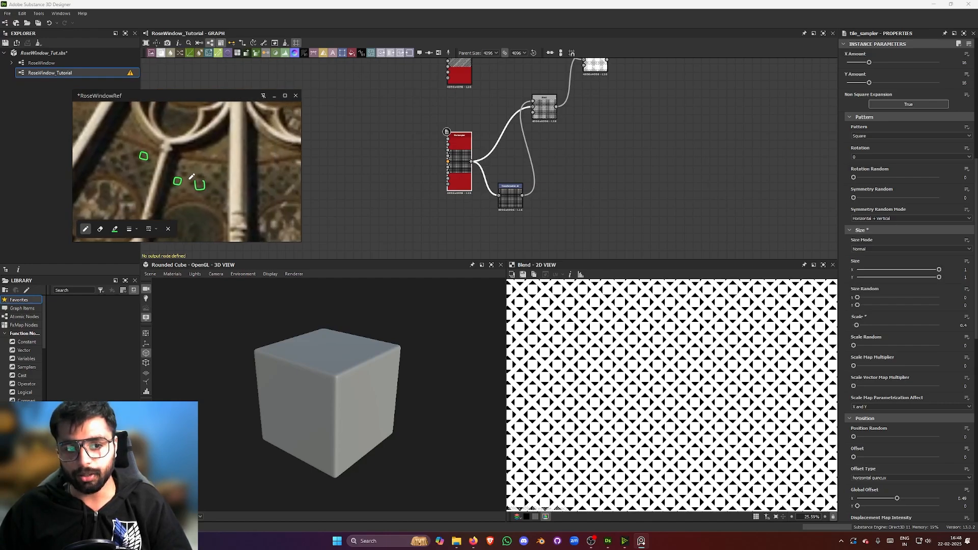
Undo the last green pen stroke on the reference image.
{"action": "mouse_move", "coordinate": [233, 106]}
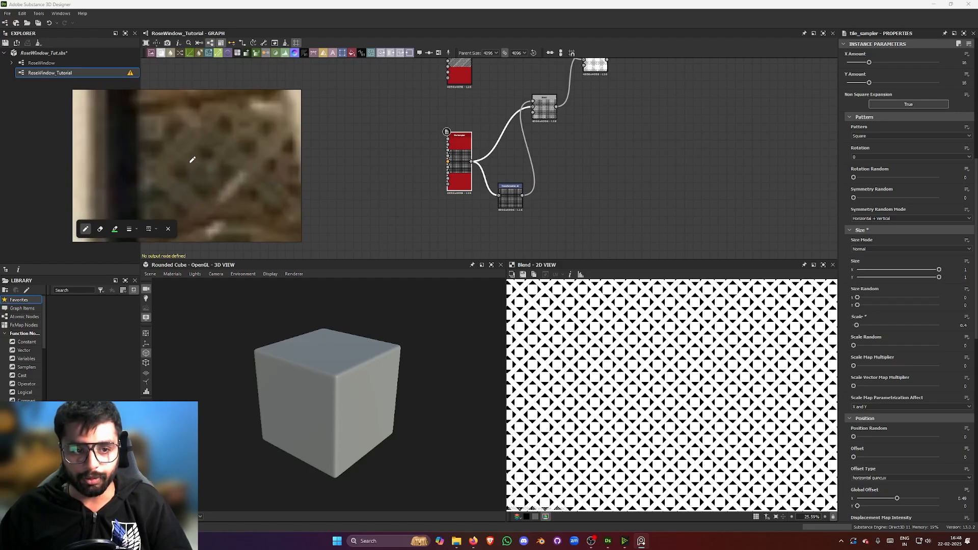
{"action": "key", "text": "ctrl+z"}
{"action": "scroll", "coordinate": [200, 159], "scroll_direction": "down", "scroll_amount": 4}
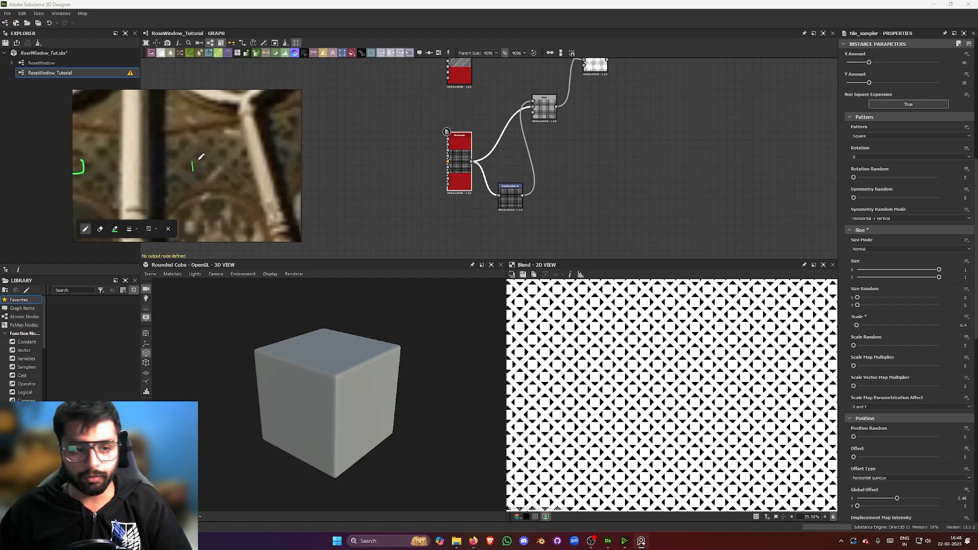
Move the final lattice Blend node farther from the squares Blend to make room in the graph.
{"action": "scroll", "coordinate": [555, 123], "scroll_direction": "down", "scroll_amount": 1}
{"action": "middle_click_drag", "start_coordinate": [579, 130], "coordinate": [553, 183]}
{"action": "scroll", "coordinate": [553, 183], "scroll_direction": "up", "scroll_amount": 2}
{"action": "left_click_drag", "start_coordinate": [554, 132], "coordinate": [595, 47]}
{"action": "middle_click_drag", "start_coordinate": [572, 180], "coordinate": [607, 105]}
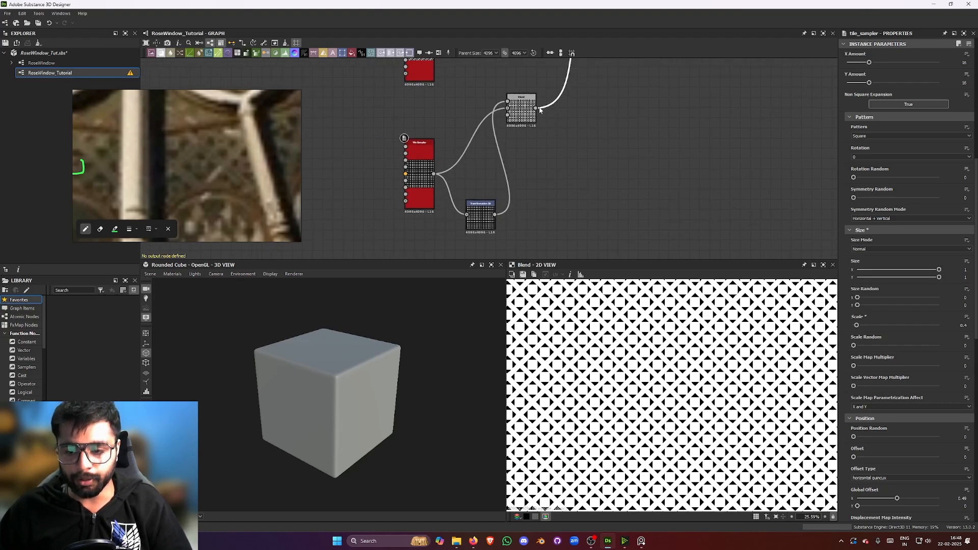
Add a Flood Fill node beside the squares Blend and connect the Blend's output to its input.
{"action": "left_click", "coordinate": [524, 112]}
{"action": "middle_click_drag", "start_coordinate": [572, 126], "coordinate": [573, 145]}
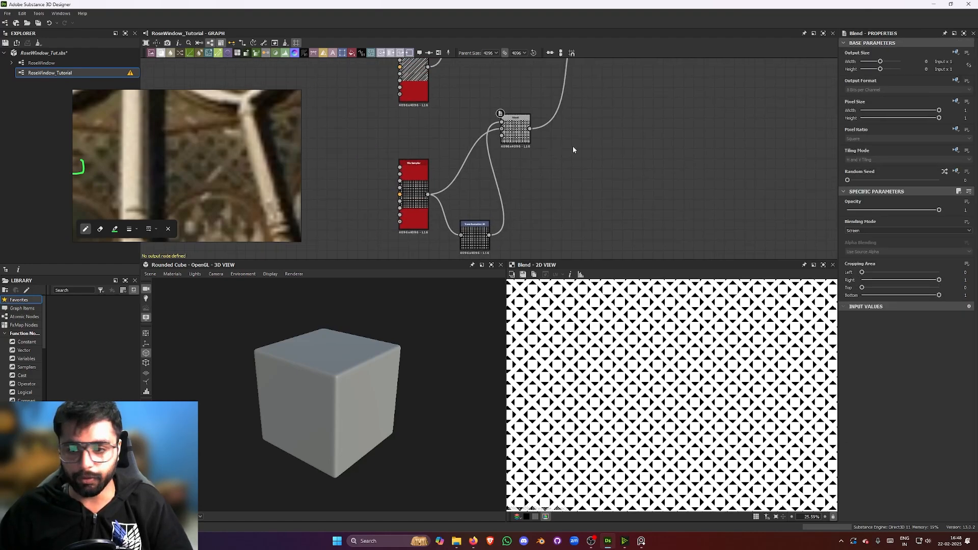
{"action": "key", "text": "space"}
{"action": "type", "text": "floo"}
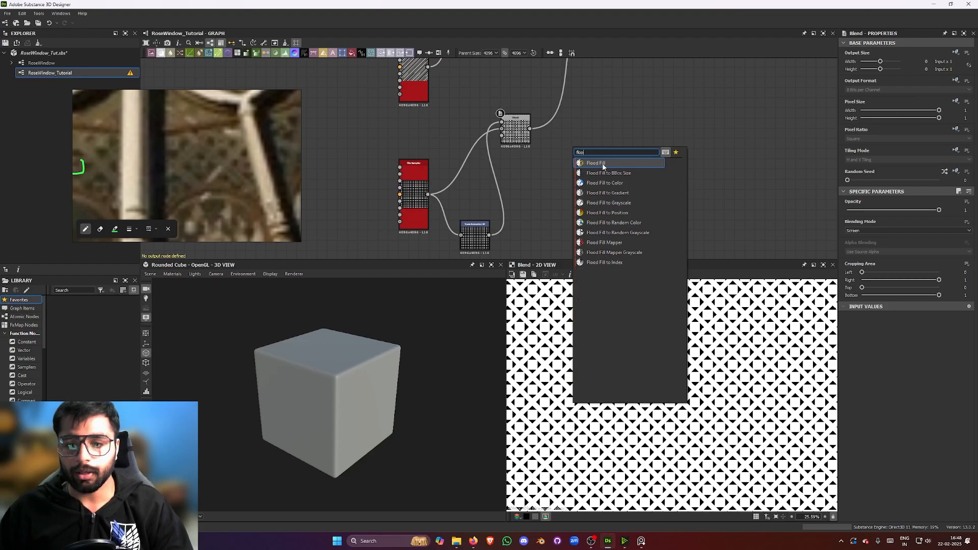
{"action": "left_click", "coordinate": [603, 163]}
{"action": "mouse_move", "coordinate": [576, 145]}
{"action": "left_mouse_down"}
{"action": "mouse_move", "coordinate": [602, 145]}
{"action": "mouse_move", "coordinate": [591, 153]}
{"action": "left_mouse_up"}
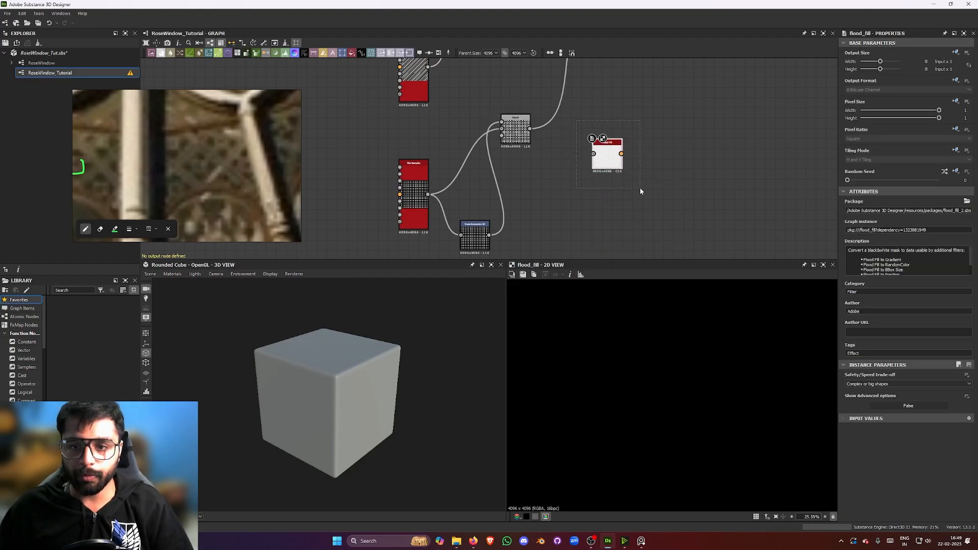
{"action": "left_click_drag", "start_coordinate": [580, 120], "coordinate": [603, 152]}
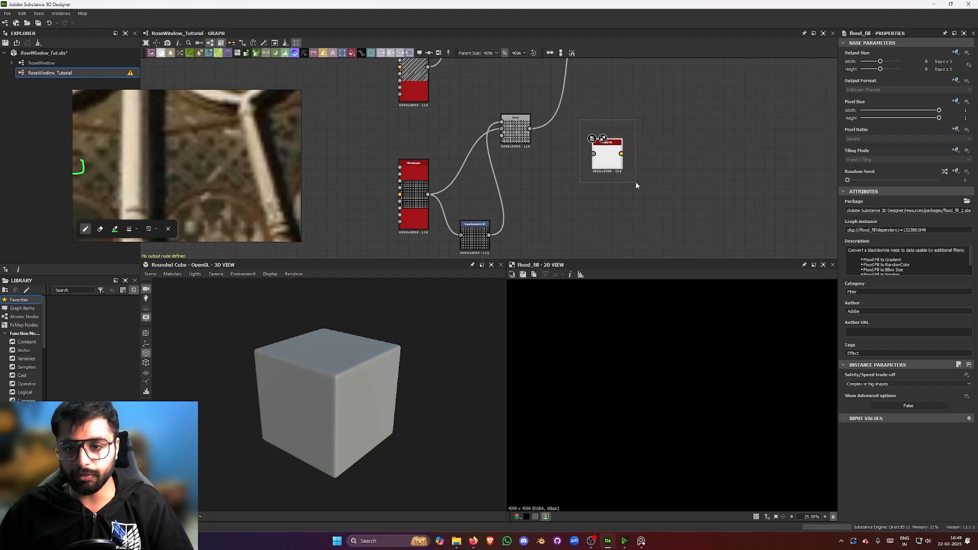
{"action": "left_click_drag", "start_coordinate": [635, 185], "coordinate": [633, 158]}
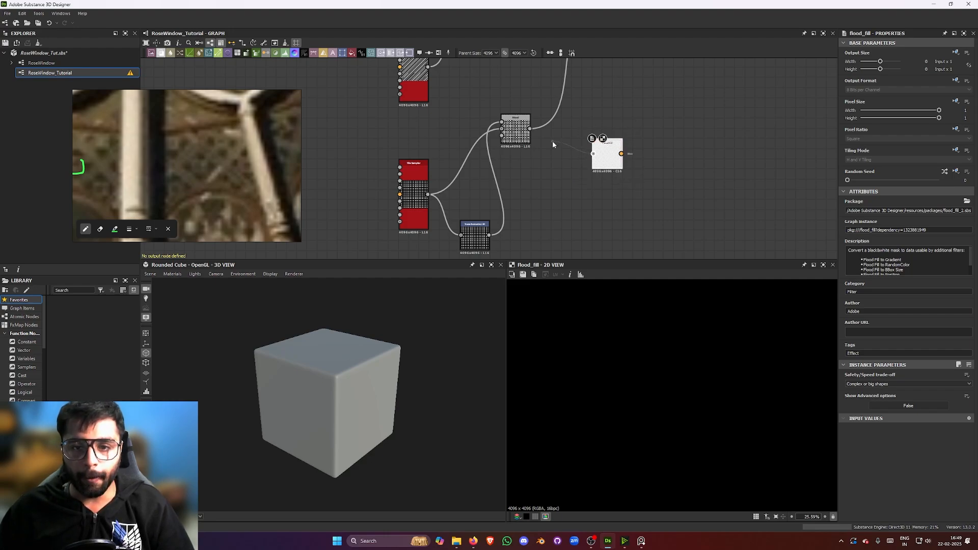
{"action": "left_click_drag", "start_coordinate": [552, 142], "coordinate": [529, 128]}
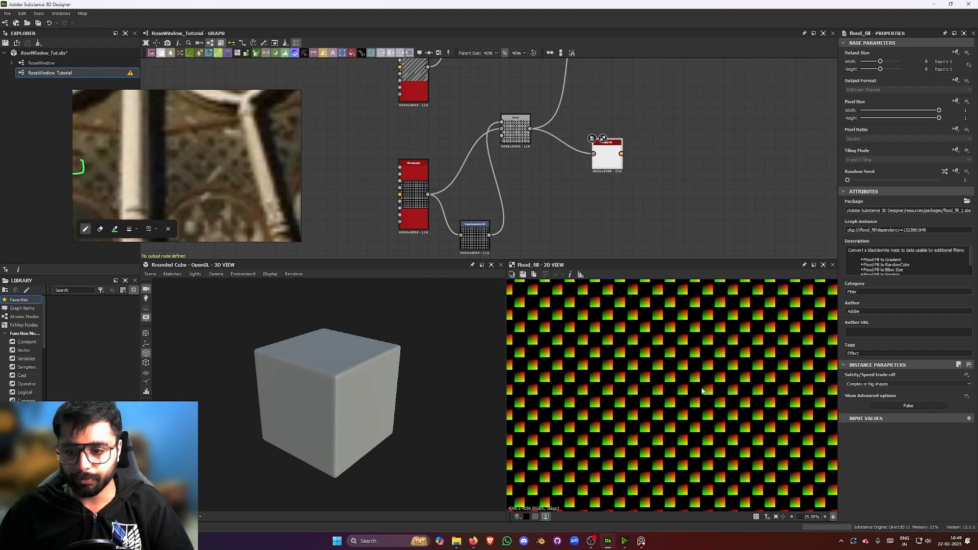
Examine the Flood Fill's output on the individual squares in the 2D preview.
{"action": "scroll", "coordinate": [685, 393], "scroll_direction": "up", "scroll_amount": 3}
{"action": "scroll", "coordinate": [682, 393], "scroll_direction": "down", "scroll_amount": 3}
{"action": "scroll", "coordinate": [645, 376], "scroll_direction": "up", "scroll_amount": 3}
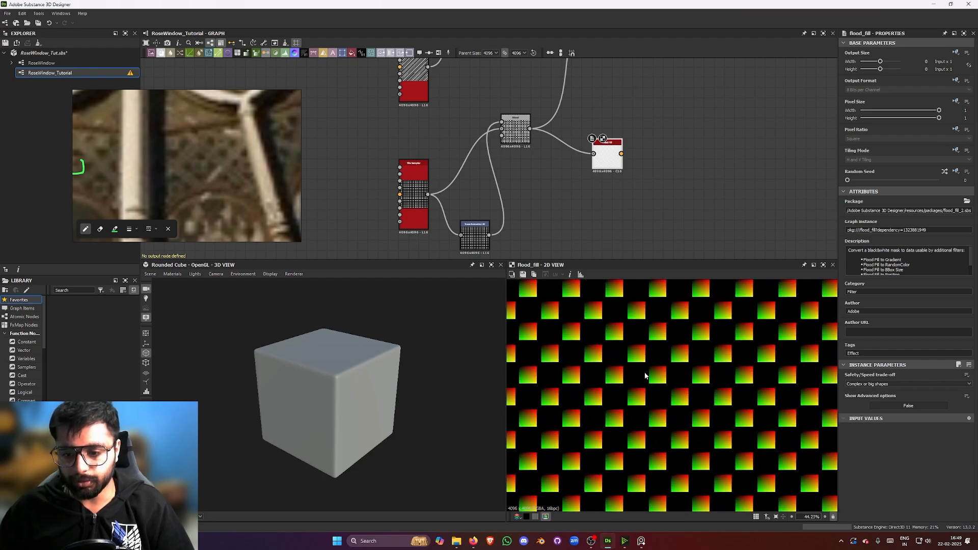
{"action": "scroll", "coordinate": [648, 368], "scroll_direction": "up", "scroll_amount": 2}
{"action": "scroll", "coordinate": [647, 362], "scroll_direction": "down", "scroll_amount": 4}
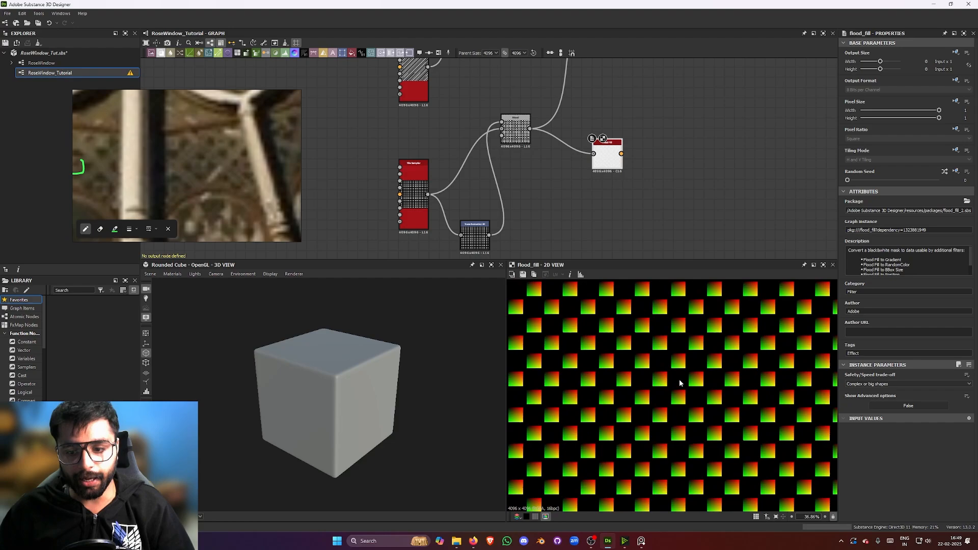
{"action": "scroll", "coordinate": [639, 389], "scroll_direction": "up", "scroll_amount": 5}
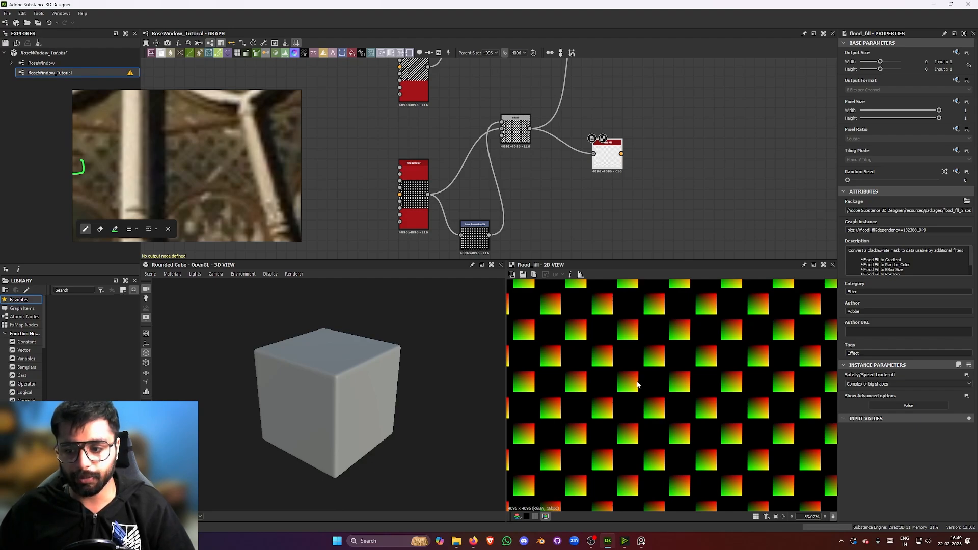
{"action": "scroll", "coordinate": [637, 384], "scroll_direction": "up", "scroll_amount": 5}
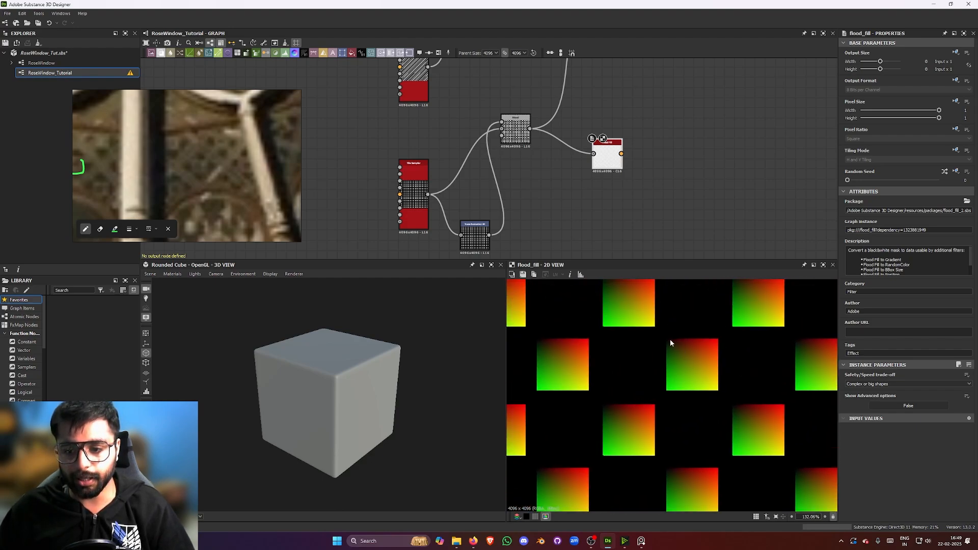
Compare the gradients on neighbouring squares across the Flood Fill pattern, close up and at overview scale.
{"action": "middle_click_drag", "start_coordinate": [679, 341], "coordinate": [639, 374]}
{"action": "scroll", "coordinate": [691, 359], "scroll_direction": "up", "scroll_amount": 1}
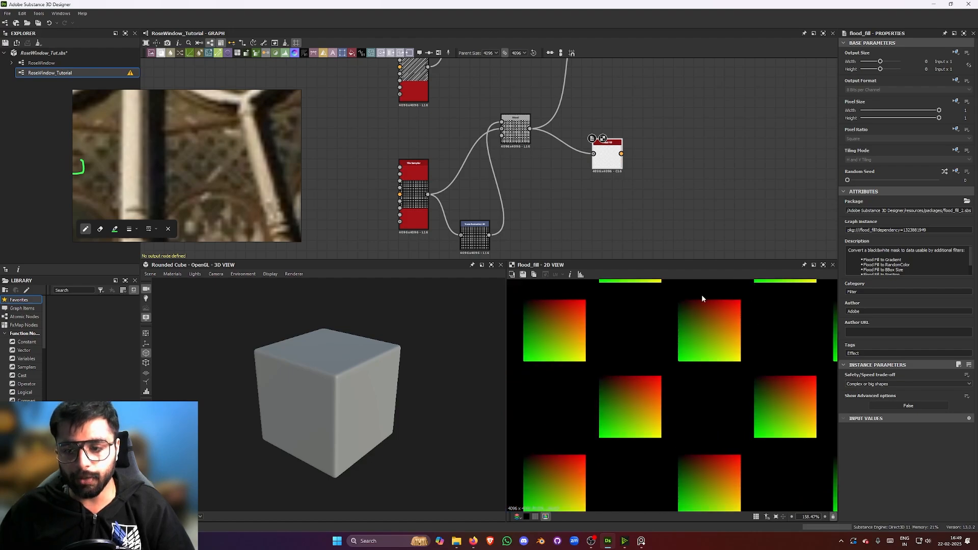
{"action": "middle_click_drag", "start_coordinate": [714, 312], "coordinate": [667, 333]}
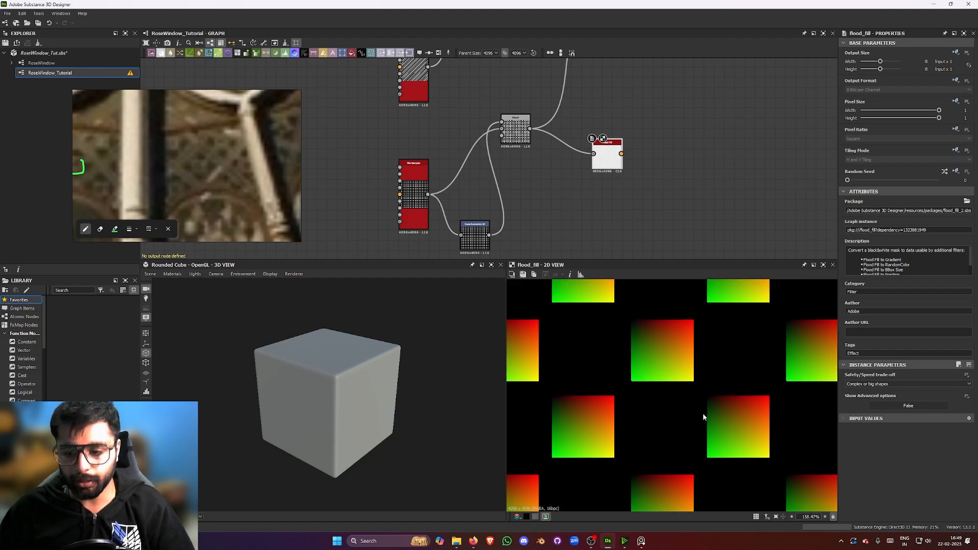
{"action": "middle_click_drag", "start_coordinate": [765, 439], "coordinate": [730, 449]}
{"action": "middle_click_drag", "start_coordinate": [787, 392], "coordinate": [744, 396]}
{"action": "middle_click_drag", "start_coordinate": [721, 332], "coordinate": [692, 373]}
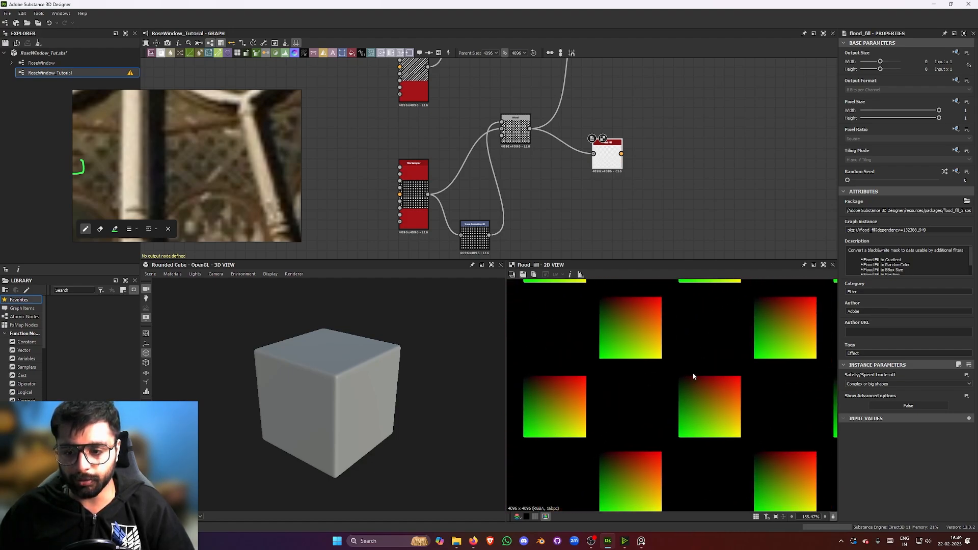
{"action": "scroll", "coordinate": [693, 375], "scroll_direction": "down", "scroll_amount": 5}
Add a Flood Fill to Random Grayscale node fed by the Flood Fill's output.
{"action": "middle_click_drag", "start_coordinate": [566, 216], "coordinate": [526, 227]}
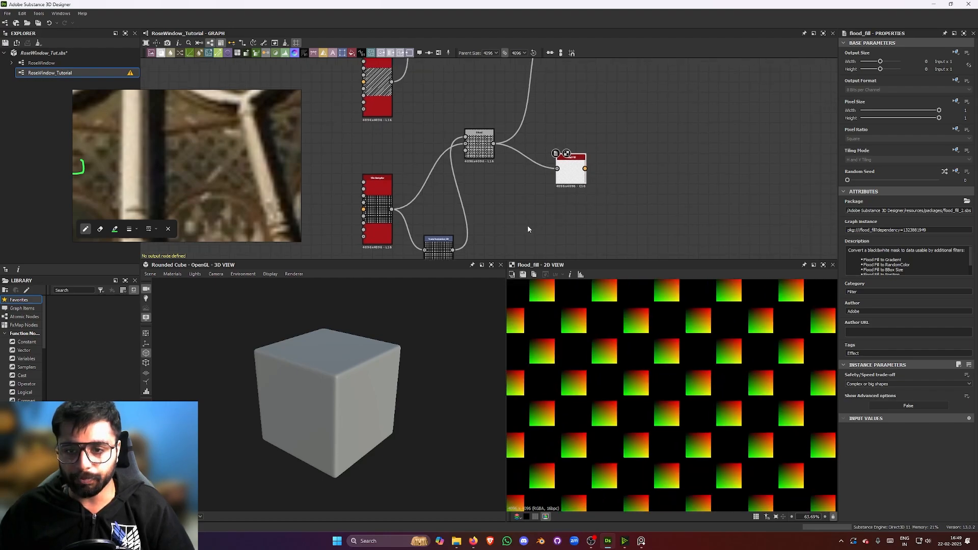
{"action": "scroll", "coordinate": [577, 164], "scroll_direction": "up", "scroll_amount": 2}
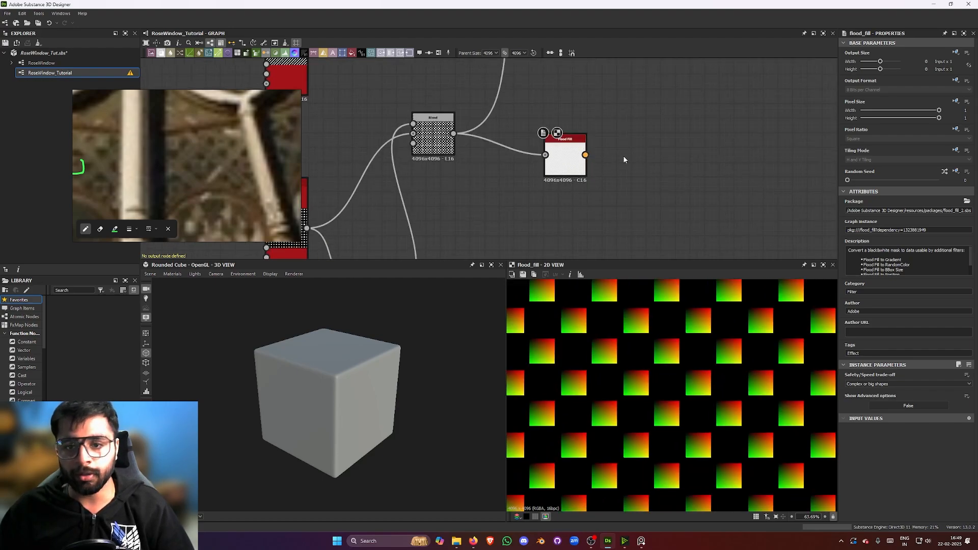
{"action": "left_click_drag", "start_coordinate": [585, 155], "coordinate": [630, 146]}
{"action": "type", "text": "floo"}
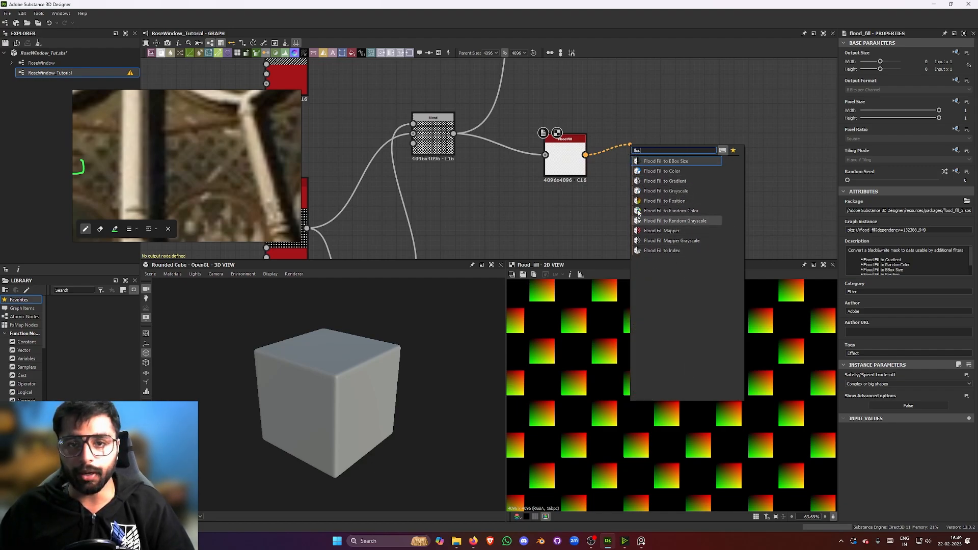
{"action": "left_click", "coordinate": [695, 221]}
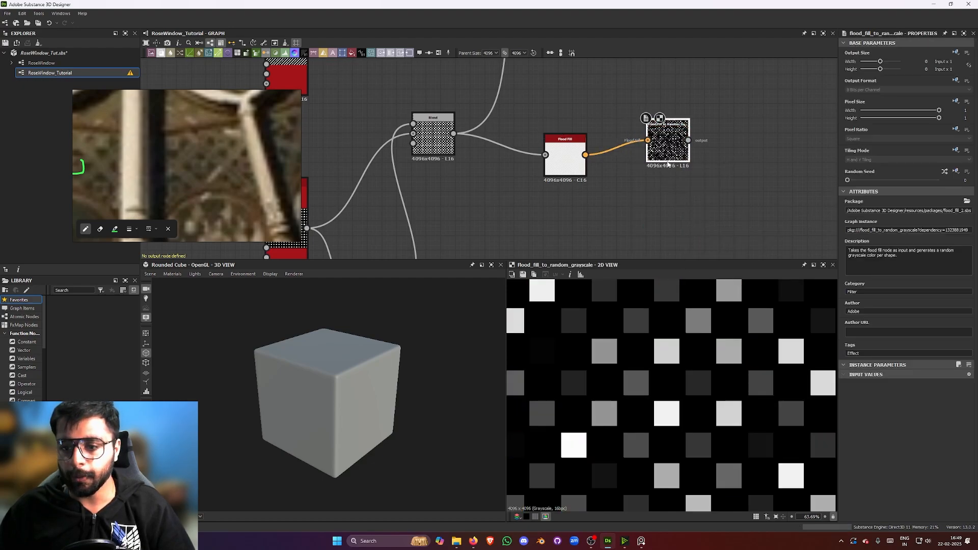
Inspect the random grayscale variation of the squares in the 2D preview, close up and across the whole pattern.
{"action": "scroll", "coordinate": [687, 389], "scroll_direction": "down", "scroll_amount": 2}
{"action": "scroll", "coordinate": [618, 287], "scroll_direction": "up", "scroll_amount": 5}
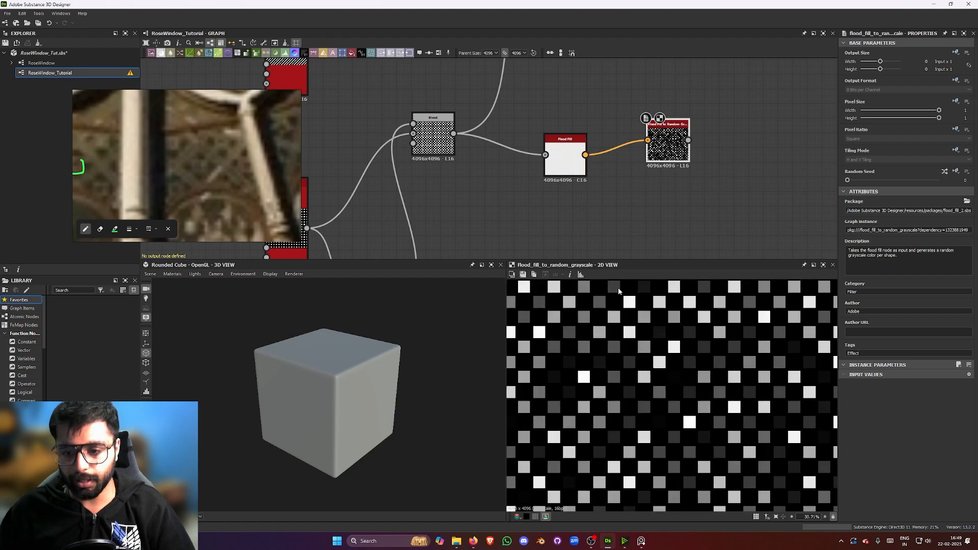
{"action": "scroll", "coordinate": [647, 357], "scroll_direction": "down", "scroll_amount": 3}
{"action": "scroll", "coordinate": [586, 377], "scroll_direction": "up", "scroll_amount": 6}
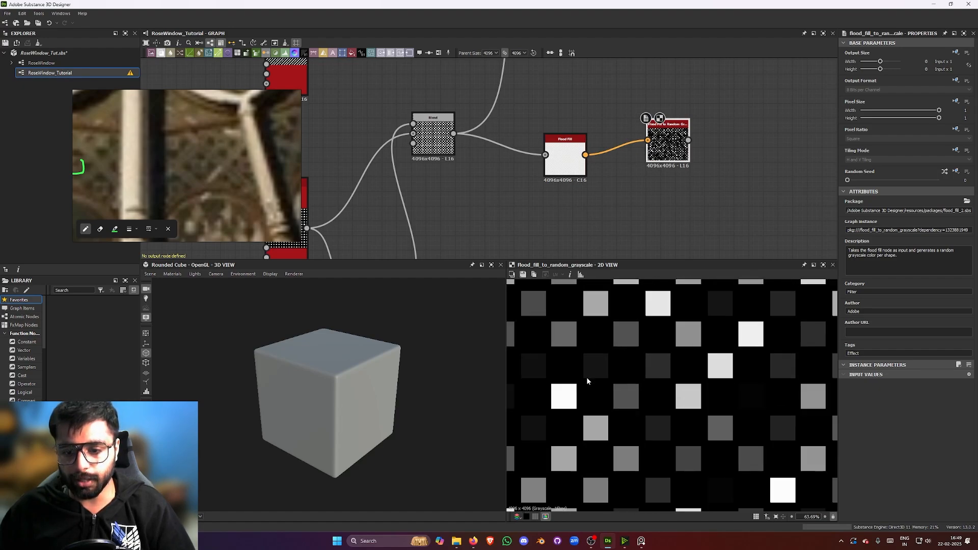
{"action": "scroll", "coordinate": [564, 343], "scroll_direction": "down", "scroll_amount": 2}
{"action": "middle_click_drag", "start_coordinate": [724, 324], "coordinate": [604, 377]}
{"action": "scroll", "coordinate": [635, 367], "scroll_direction": "down", "scroll_amount": 5}
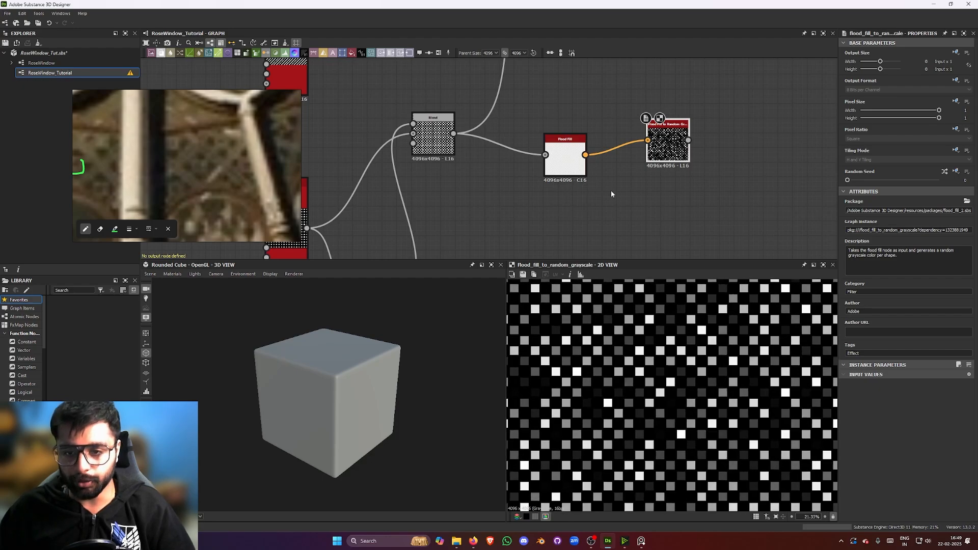
Align the Flood Fill node level with the Flood Fill to Random Grayscale node, and select the latter.
{"action": "left_click", "coordinate": [571, 171]}
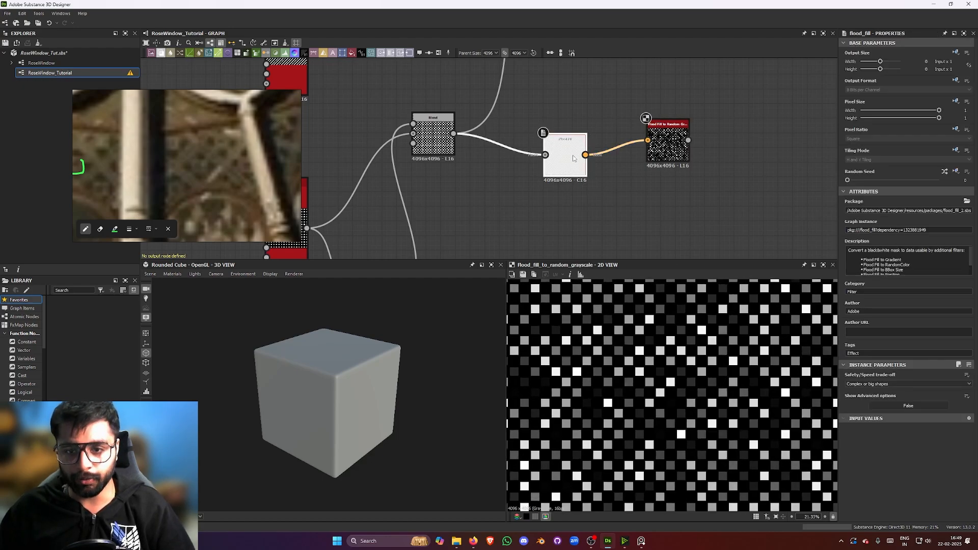
{"action": "left_click_drag", "start_coordinate": [569, 135], "coordinate": [570, 121]}
{"action": "left_click", "coordinate": [661, 152]}
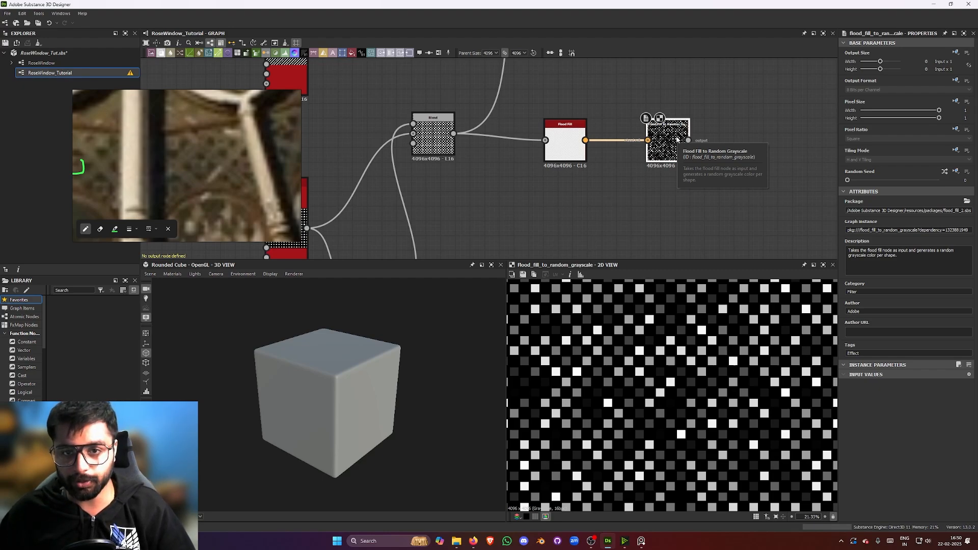
Try a Flood Fill to Random Color node on the Flood Fill's output, inspect its colours, and delete it.
{"action": "middle_click_drag", "start_coordinate": [674, 221], "coordinate": [667, 190]}
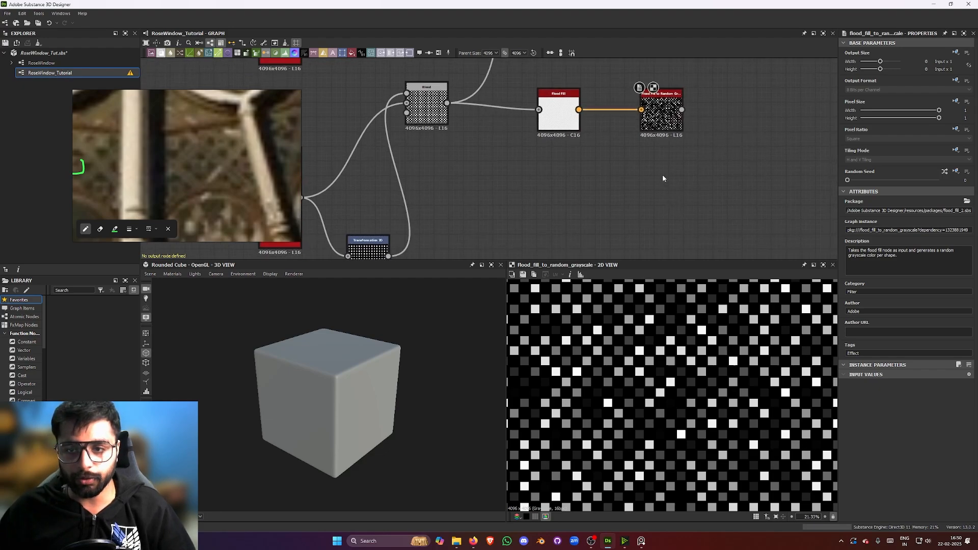
{"action": "key", "text": "space"}
{"action": "type", "text": "floo"}
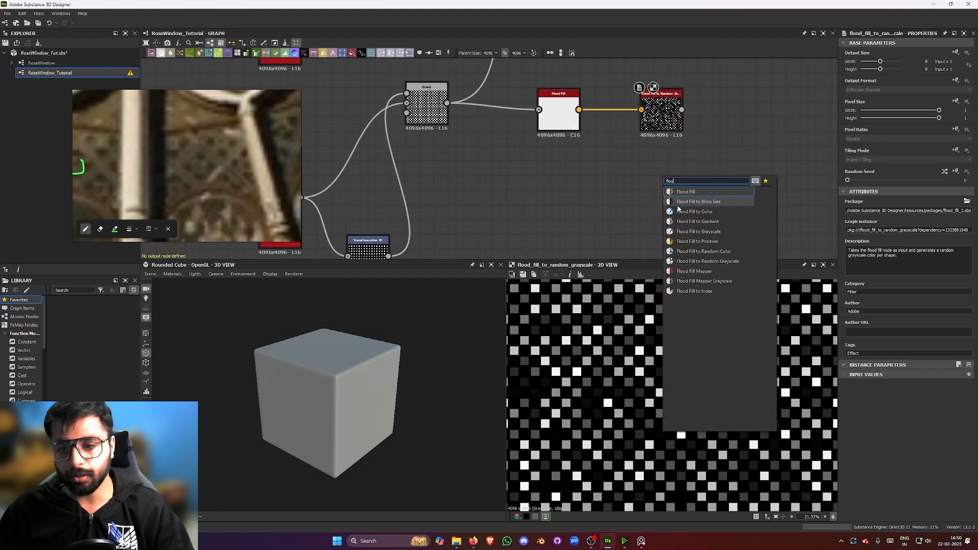
{"action": "left_click", "coordinate": [704, 251]}
{"action": "left_click_drag", "start_coordinate": [641, 168], "coordinate": [578, 110]}
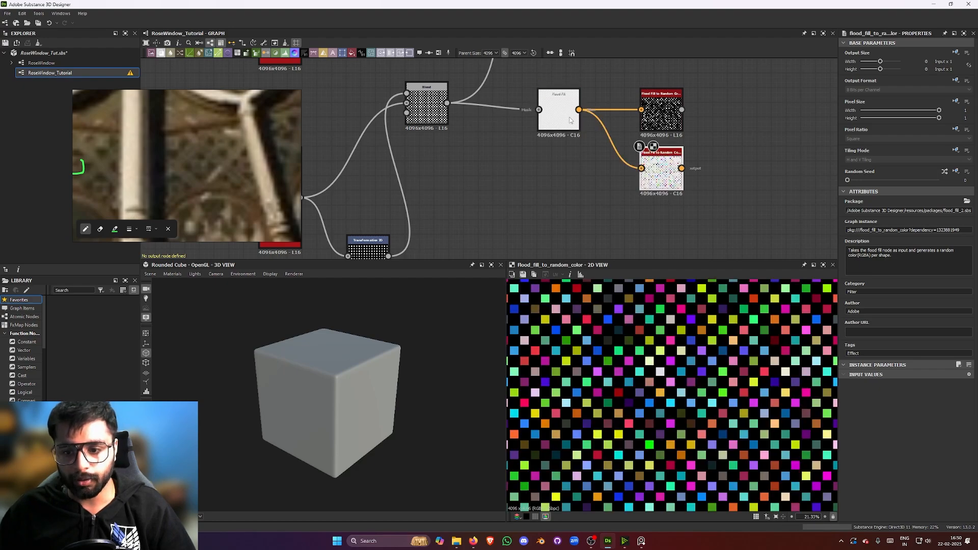
{"action": "scroll", "coordinate": [657, 357], "scroll_direction": "up", "scroll_amount": 4}
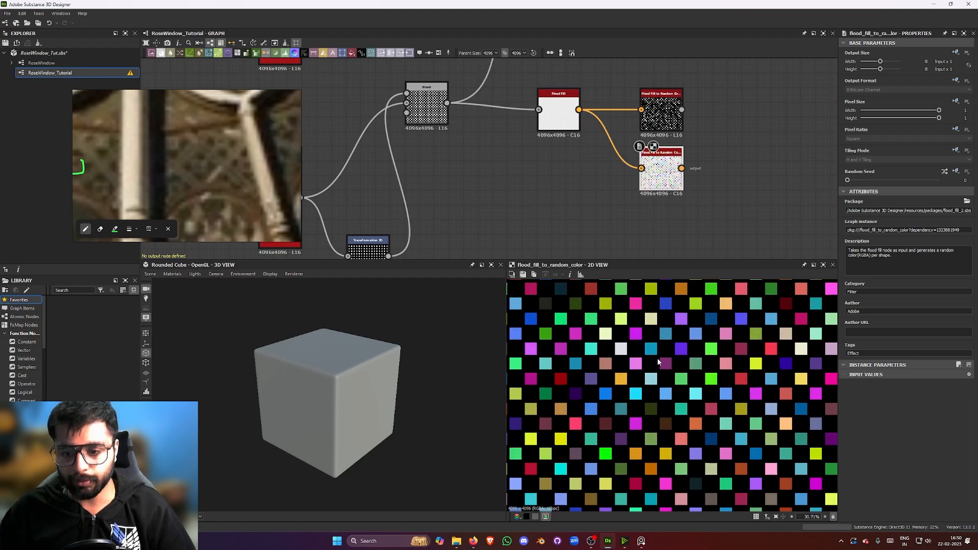
{"action": "scroll", "coordinate": [657, 358], "scroll_direction": "down", "scroll_amount": 6}
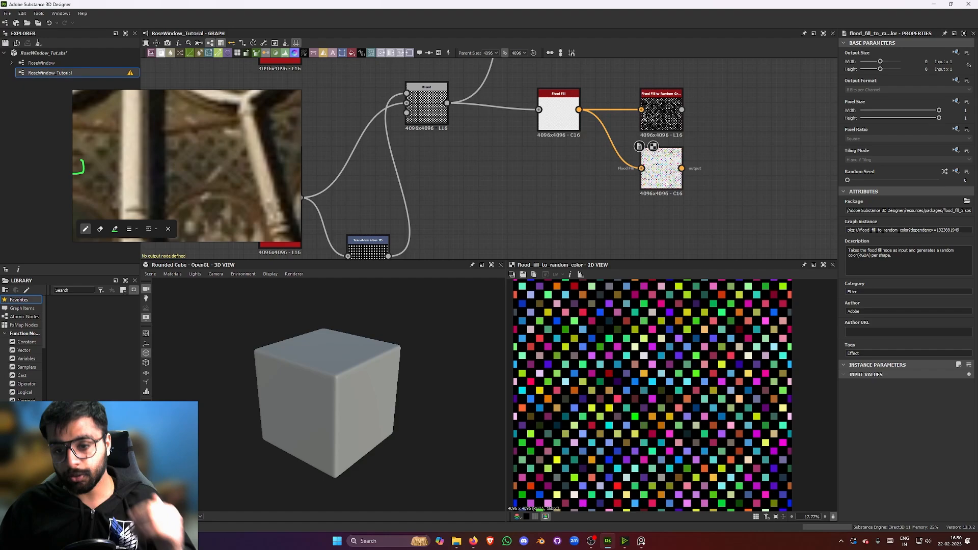
{"action": "key", "text": "Delete"}
Show the Flood Fill to Random Grayscale output in the 2D preview and review its pattern.
{"action": "left_click", "coordinate": [676, 121]}
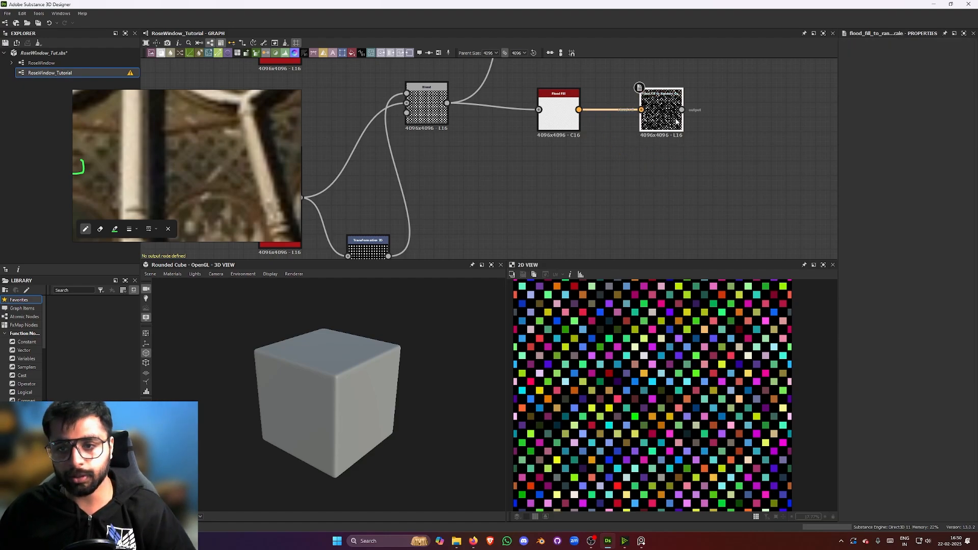
{"action": "double_click", "coordinate": [677, 121]}
{"action": "scroll", "coordinate": [670, 360], "scroll_direction": "down", "scroll_amount": 2}
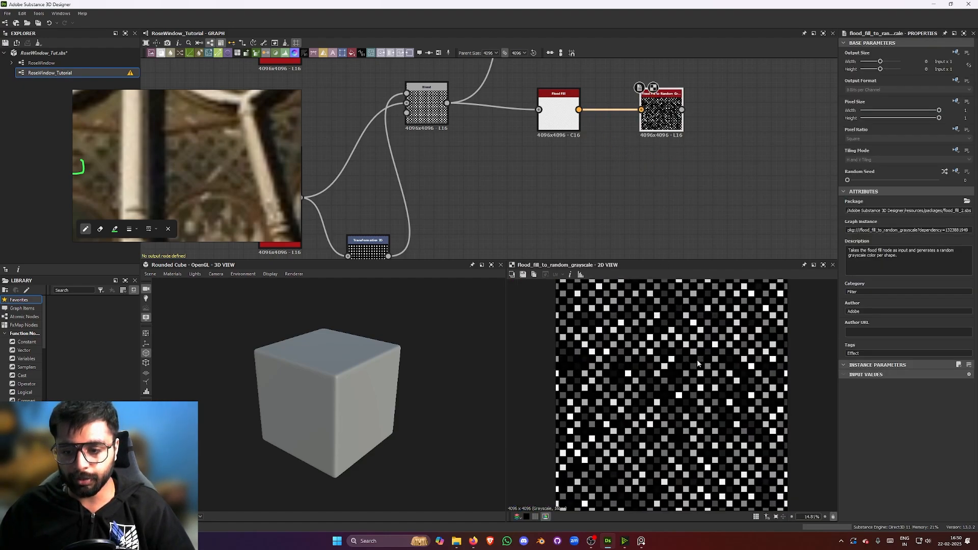
{"action": "scroll", "coordinate": [634, 356], "scroll_direction": "up", "scroll_amount": 3}
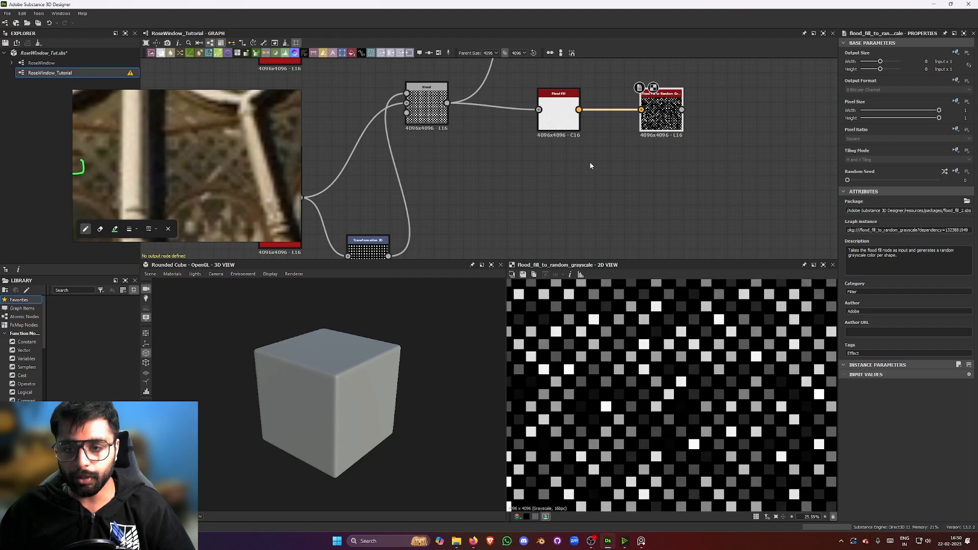
{"action": "scroll", "coordinate": [589, 164], "scroll_direction": "down", "scroll_amount": 2}
{"action": "scroll", "coordinate": [522, 143], "scroll_direction": "up", "scroll_amount": 2}
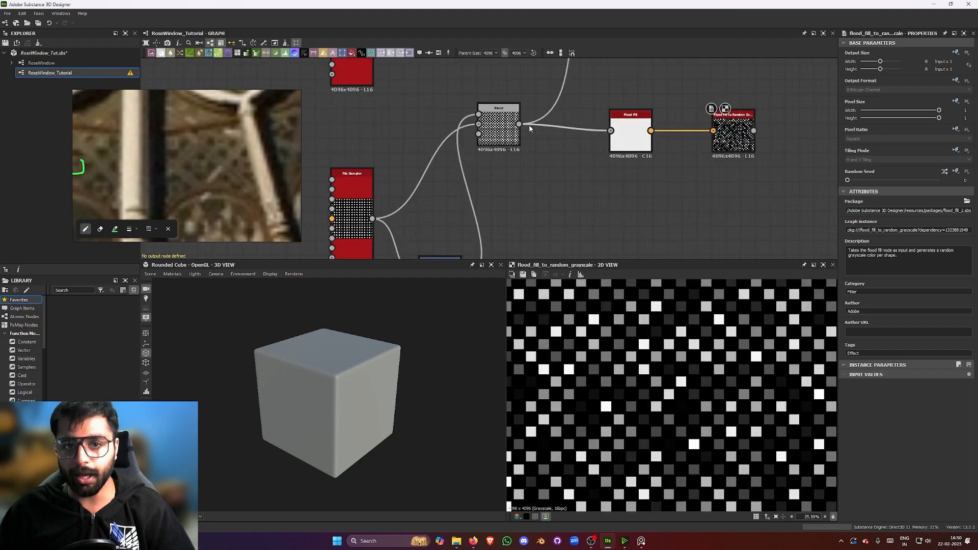
Add an Edge Detect node fed by the squares Blend, below the Flood Fill node.
{"action": "left_click_drag", "start_coordinate": [519, 124], "coordinate": [623, 205]}
{"action": "type", "text": "edge"}
{"action": "left_click", "coordinate": [622, 225]}
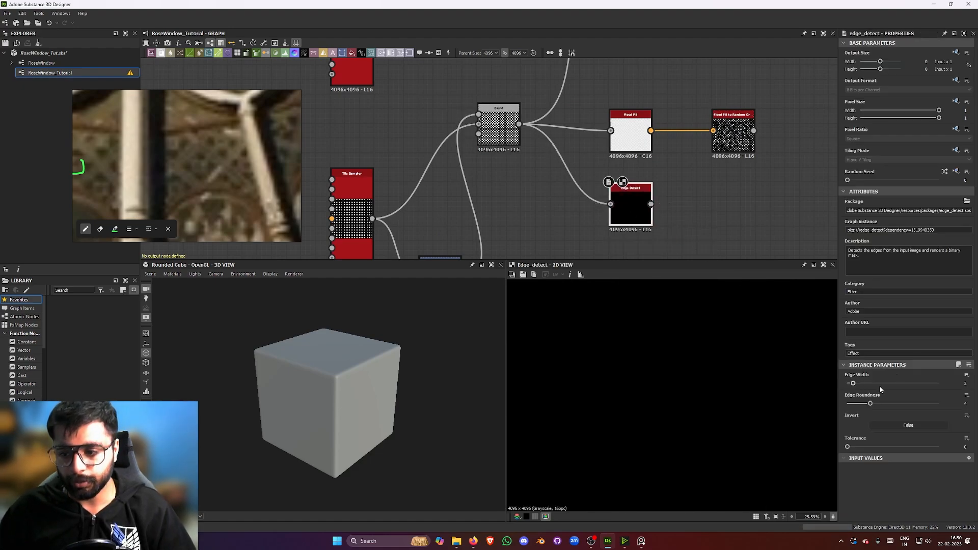
Set the Edge Detect's edge width to about 1.56 and edge roundness to 0, and enable Invert.
{"action": "left_click_drag", "start_coordinate": [870, 403], "coordinate": [851, 385]}
{"action": "left_click", "coordinate": [896, 427]}
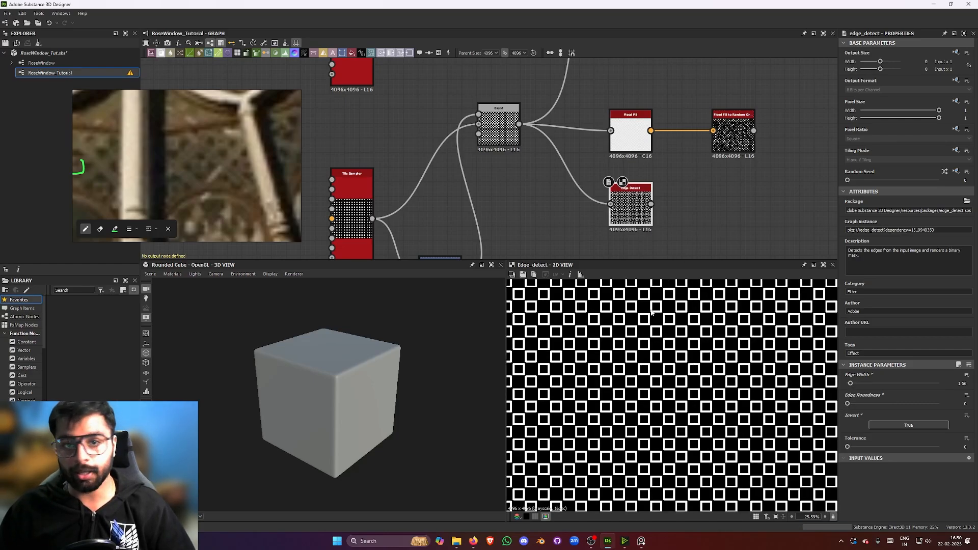
{"action": "scroll", "coordinate": [638, 349], "scroll_direction": "down", "scroll_amount": 2}
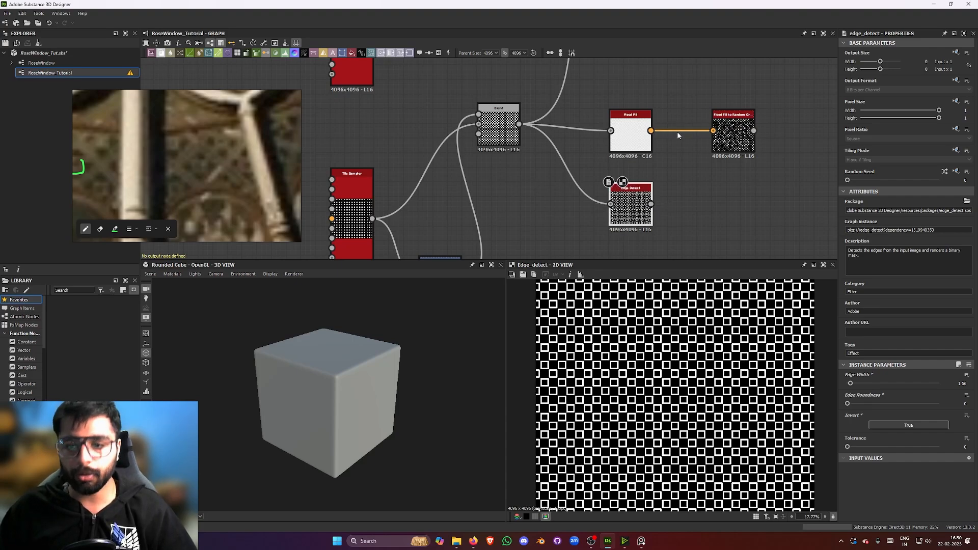
Move the Edge Detect node beneath the Flood Fill to Random Grayscale node.
{"action": "middle_click_drag", "start_coordinate": [680, 131], "coordinate": [577, 190]}
{"action": "left_click", "coordinate": [631, 184]}
{"action": "scroll", "coordinate": [632, 182], "scroll_direction": "down", "scroll_amount": 3}
{"action": "left_click_drag", "start_coordinate": [562, 164], "coordinate": [623, 190]}
{"action": "left_click", "coordinate": [638, 192]}
{"action": "left_click_drag", "start_coordinate": [572, 229], "coordinate": [611, 222]}
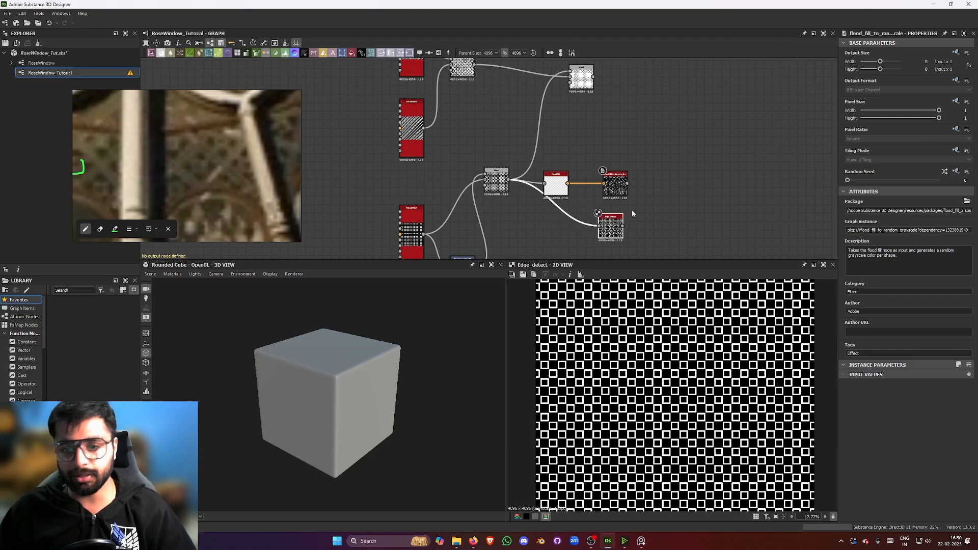
Add a Blend node with the Edge Detect as foreground and the Flood Fill to Random Grayscale as background.
{"action": "middle_click_drag", "start_coordinate": [632, 209], "coordinate": [606, 243]}
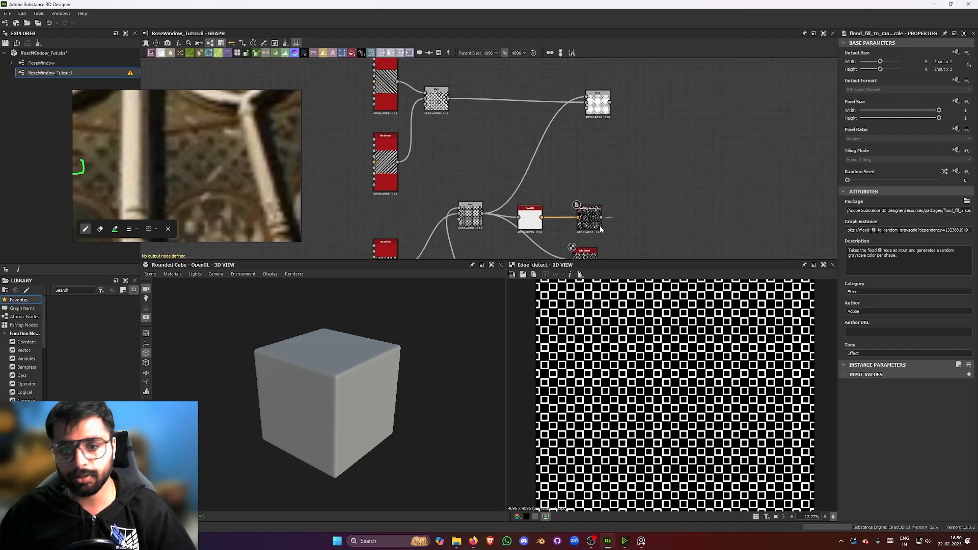
{"action": "scroll", "coordinate": [600, 225], "scroll_direction": "up", "scroll_amount": 2}
{"action": "left_click_drag", "start_coordinate": [601, 217], "coordinate": [628, 218]}
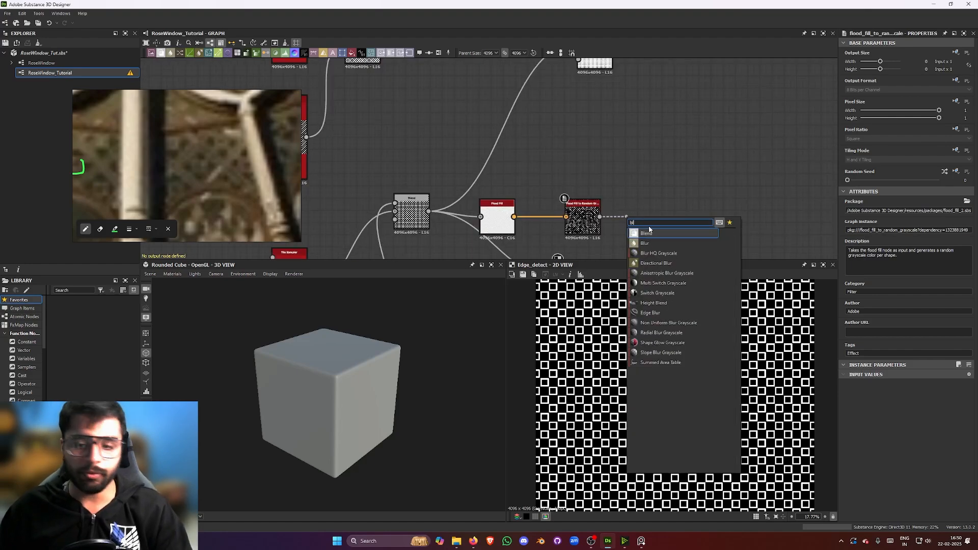
{"action": "left_click", "coordinate": [646, 243]}
{"action": "middle_click_drag", "start_coordinate": [649, 216], "coordinate": [649, 179]}
{"action": "left_click_drag", "start_coordinate": [599, 236], "coordinate": [642, 179]}
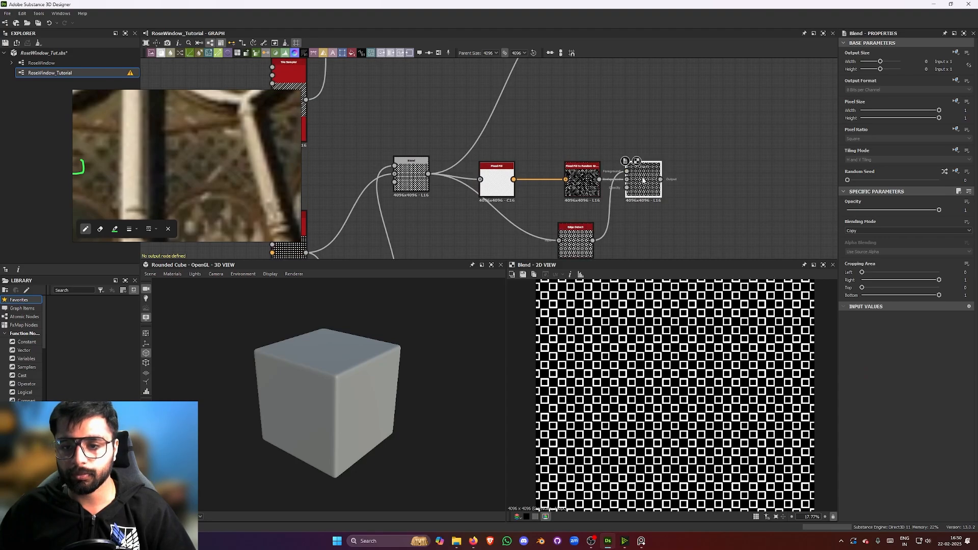
Set the new Blend's blending mode to Screen and check the outlined squares in the 2D preview.
{"action": "left_click", "coordinate": [865, 231]}
{"action": "left_click", "coordinate": [870, 273]}
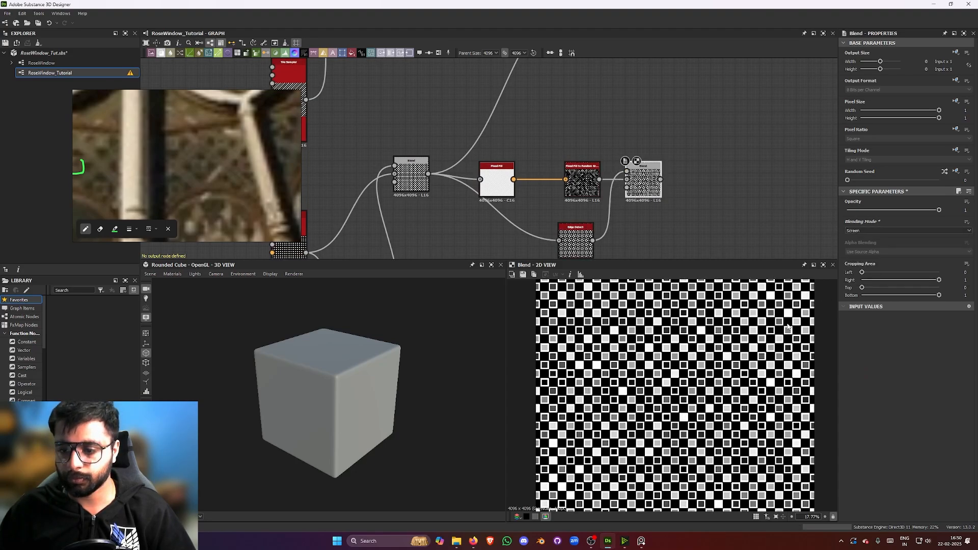
{"action": "scroll", "coordinate": [674, 350], "scroll_direction": "up", "scroll_amount": 5}
{"action": "scroll", "coordinate": [674, 350], "scroll_direction": "down", "scroll_amount": 5}
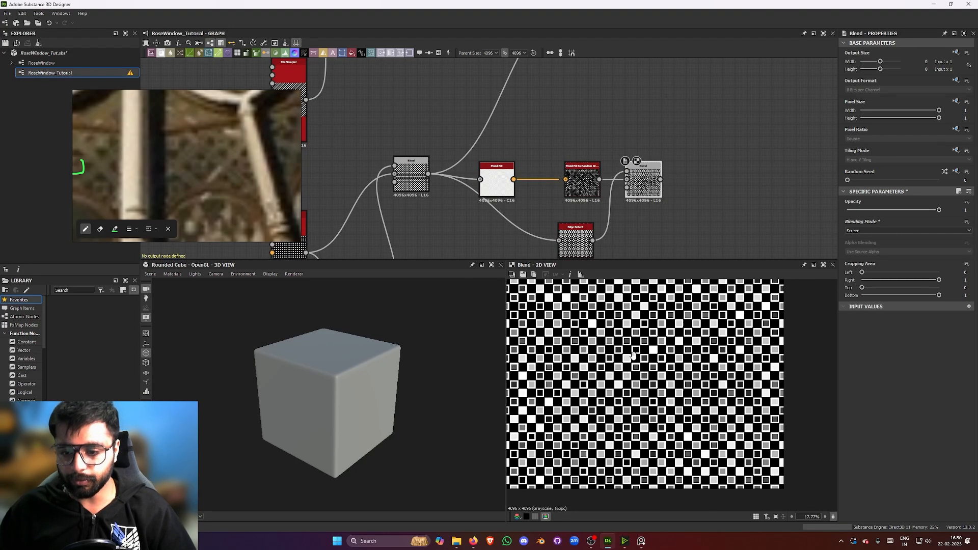
{"action": "middle_click_drag", "start_coordinate": [656, 359], "coordinate": [654, 401]}
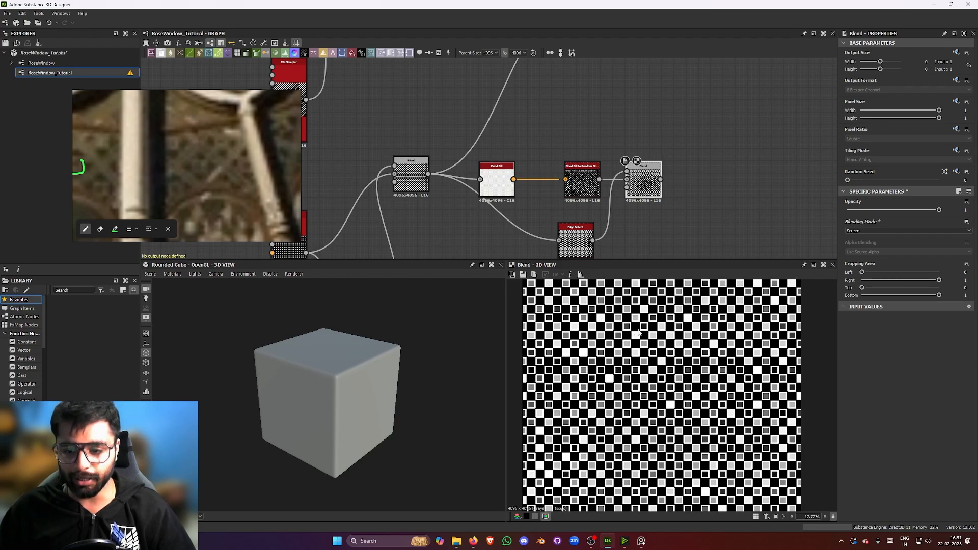
Compare the original squares Blend with the new outlined grayscale Blend in the 2D preview.
{"action": "double_click", "coordinate": [415, 185]}
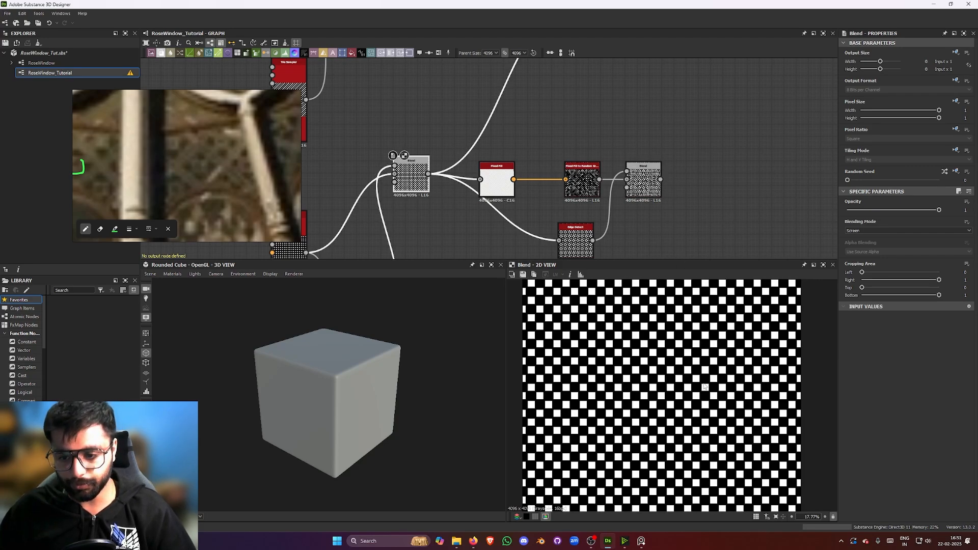
{"action": "scroll", "coordinate": [705, 386], "scroll_direction": "up", "scroll_amount": 4}
{"action": "double_click", "coordinate": [648, 185]}
{"action": "scroll", "coordinate": [670, 394], "scroll_direction": "down", "scroll_amount": 1}
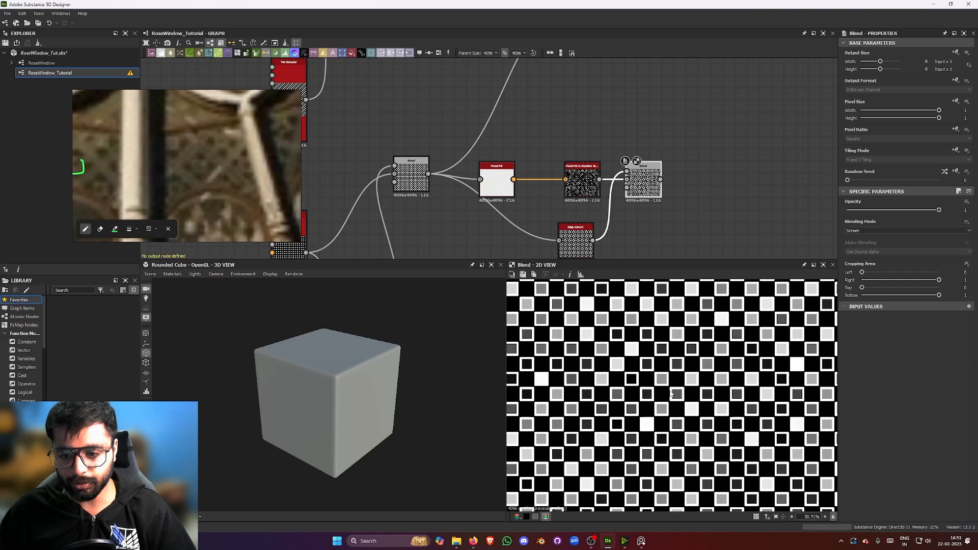
{"action": "scroll", "coordinate": [671, 393], "scroll_direction": "down", "scroll_amount": 3}
Connect the outlined grayscale squares Blend as the foreground of the lattice Blend, move that Blend further along, and inspect the combined pattern.
{"action": "scroll", "coordinate": [621, 178], "scroll_direction": "down", "scroll_amount": 3}
{"action": "scroll", "coordinate": [616, 152], "scroll_direction": "up", "scroll_amount": 2}
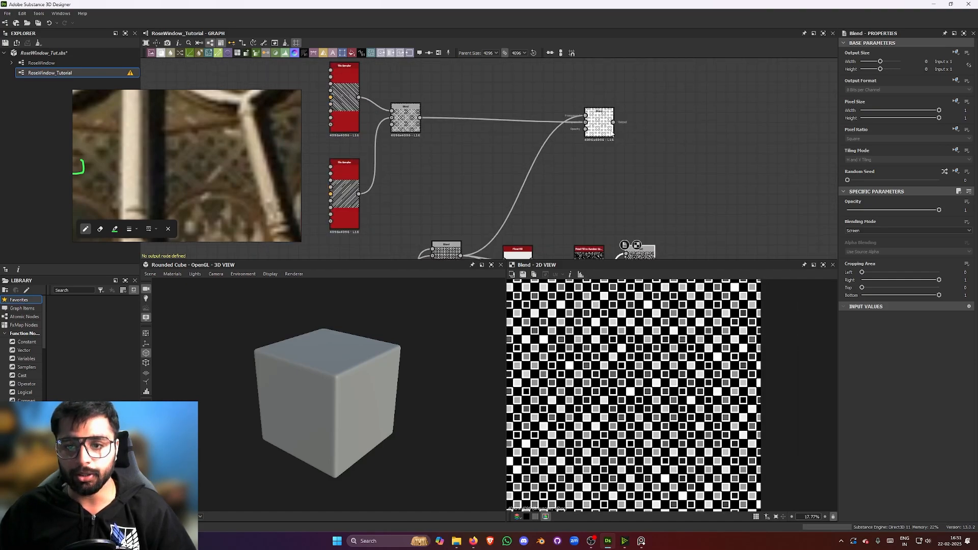
{"action": "left_click", "coordinate": [611, 132]}
{"action": "middle_click_drag", "start_coordinate": [643, 188], "coordinate": [637, 161]}
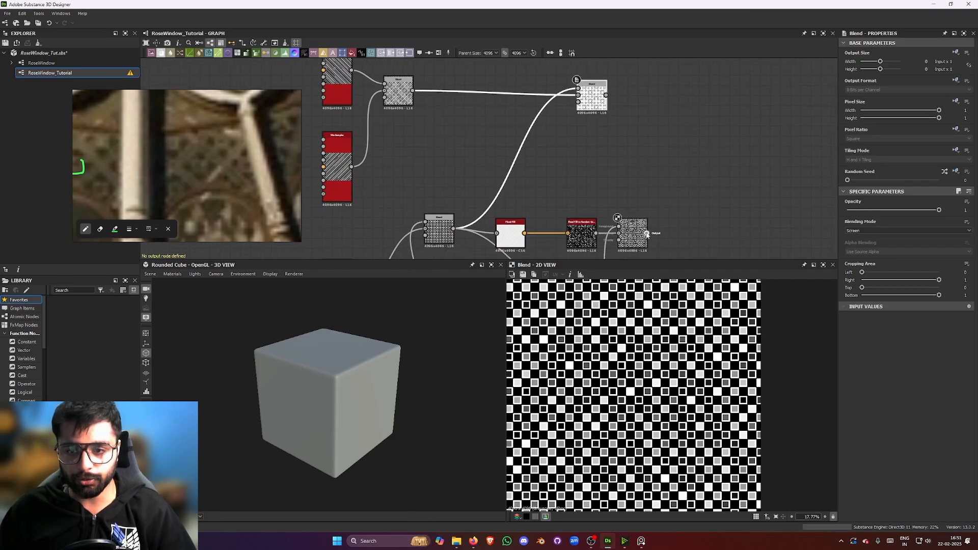
{"action": "left_click_drag", "start_coordinate": [646, 233], "coordinate": [728, 94]}
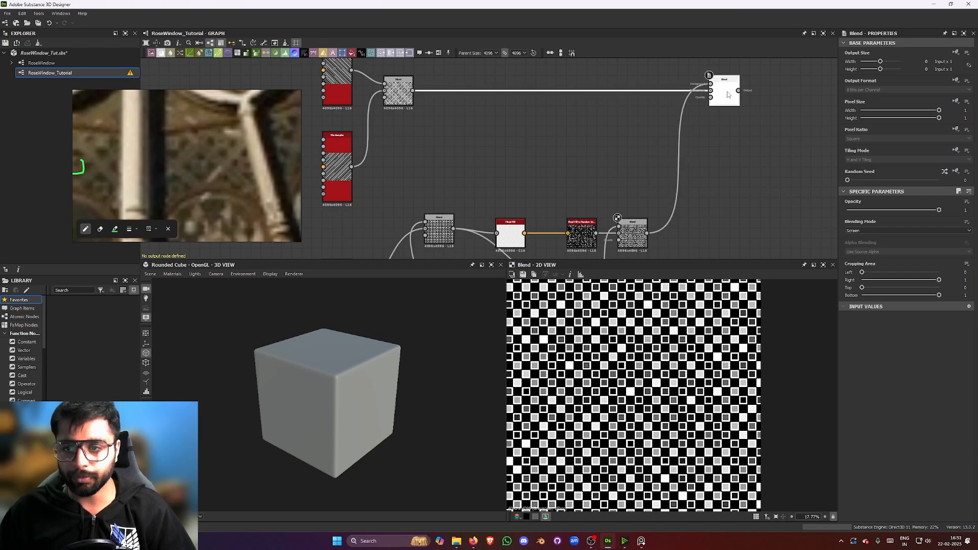
{"action": "scroll", "coordinate": [643, 373], "scroll_direction": "up", "scroll_amount": 2}
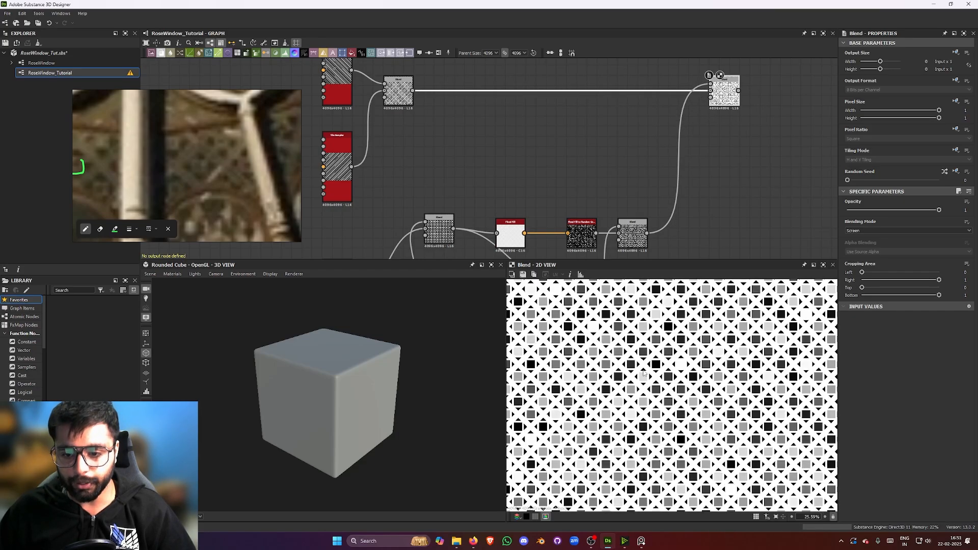
{"action": "scroll", "coordinate": [657, 369], "scroll_direction": "up", "scroll_amount": 2}
{"action": "scroll", "coordinate": [672, 364], "scroll_direction": "up", "scroll_amount": 1}
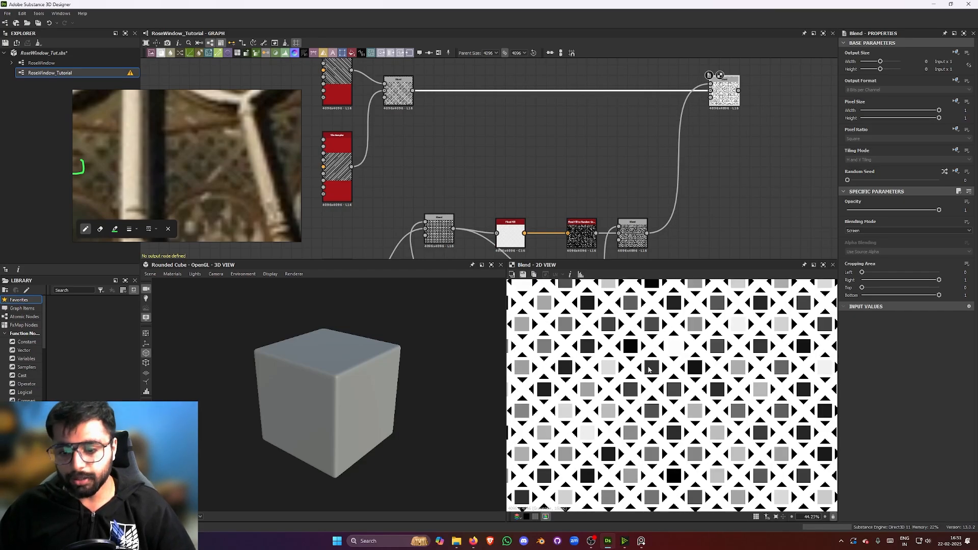
{"action": "middle_click_drag", "start_coordinate": [649, 370], "coordinate": [638, 380]}
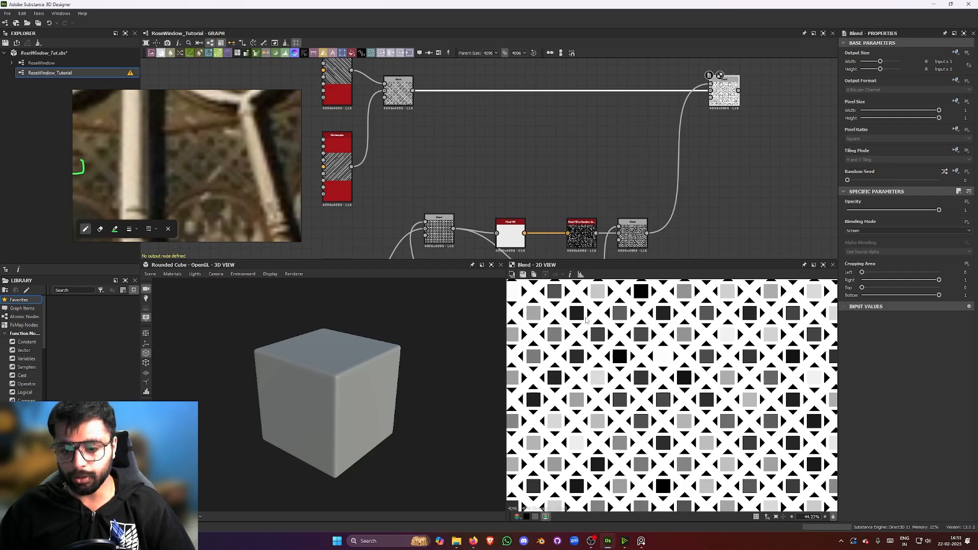
{"action": "scroll", "coordinate": [637, 358], "scroll_direction": "up", "scroll_amount": 2}
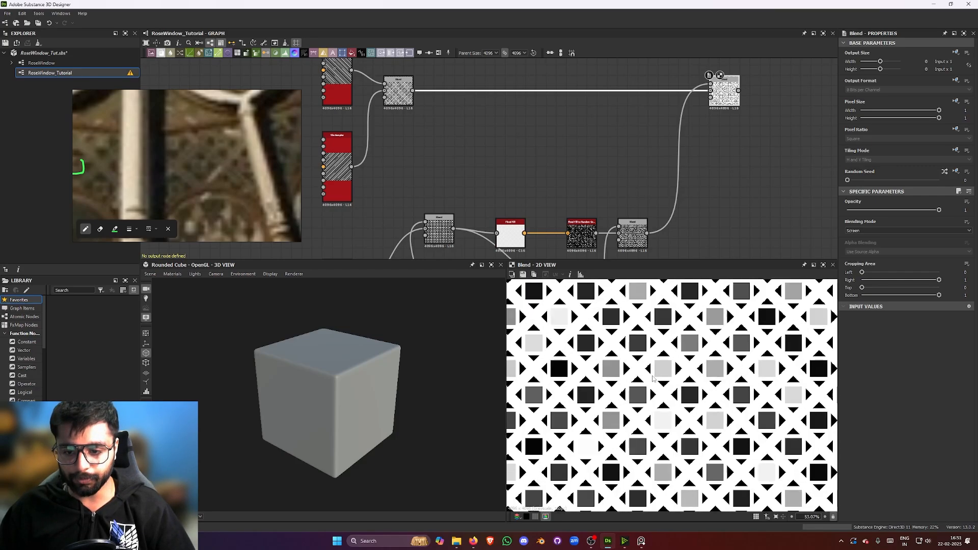
{"action": "scroll", "coordinate": [685, 343], "scroll_direction": "down", "scroll_amount": 6}
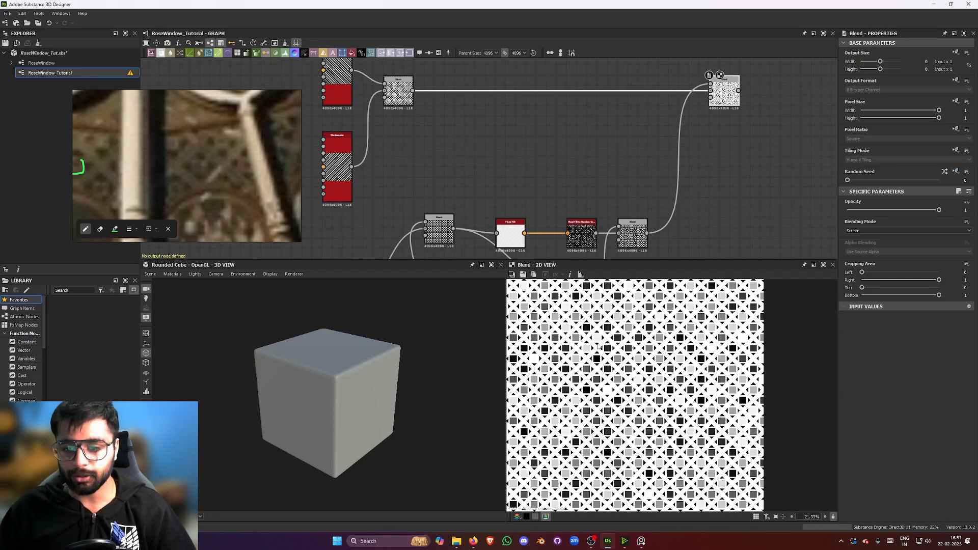
Add an Edge Detect node fed by the diagonal lattice Blend.
{"action": "middle_click_drag", "start_coordinate": [534, 157], "coordinate": [598, 199]}
{"action": "scroll", "coordinate": [499, 204], "scroll_direction": "up", "scroll_amount": 2}
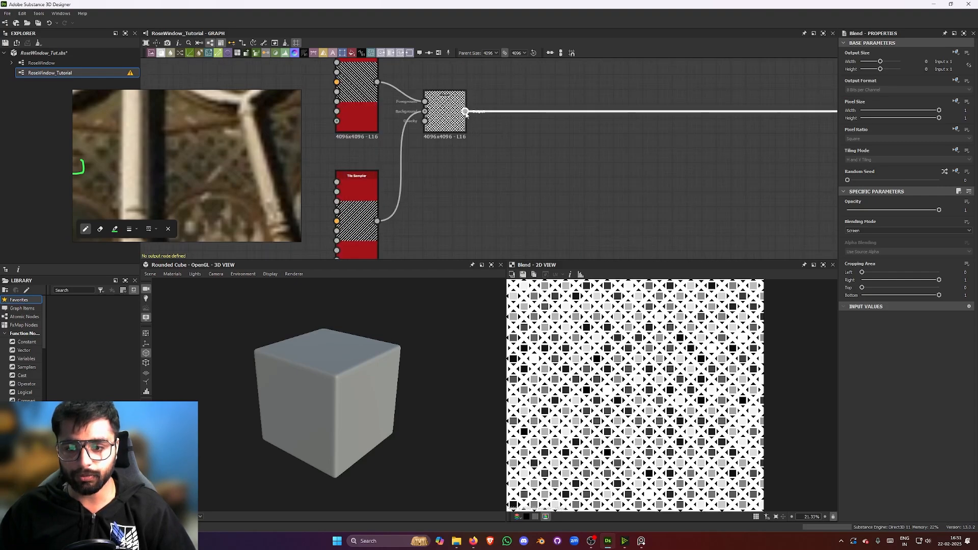
{"action": "middle_click_drag", "start_coordinate": [569, 142], "coordinate": [539, 129]}
{"action": "key", "text": "space"}
{"action": "type", "text": "edge"}
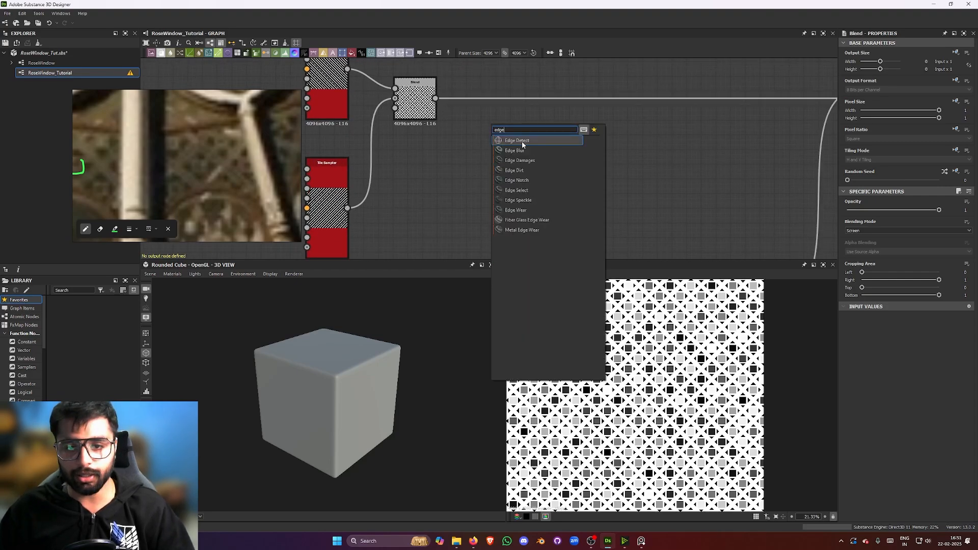
{"action": "left_click", "coordinate": [522, 143]}
{"action": "left_click_drag", "start_coordinate": [468, 128], "coordinate": [436, 99]}
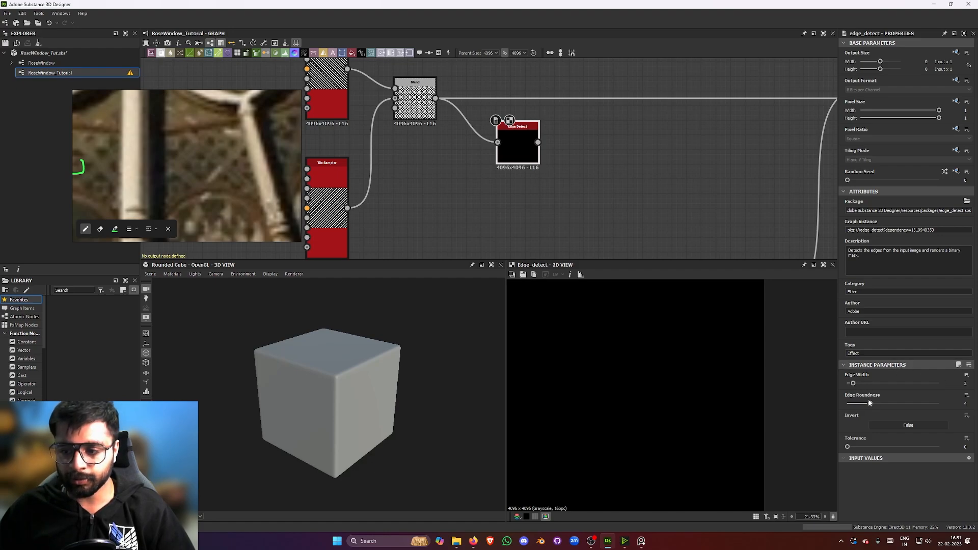
Set the lattice Edge Detect to Edge Roundness 0.07, Invert True and Edge Width 1.5.
{"action": "left_click_drag", "start_coordinate": [869, 403], "coordinate": [847, 403]}
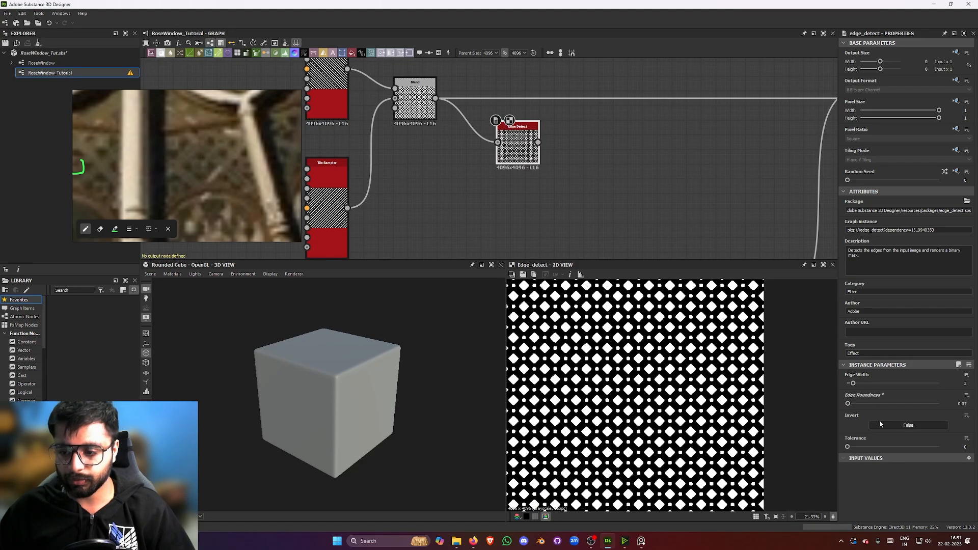
{"action": "left_click", "coordinate": [879, 423]}
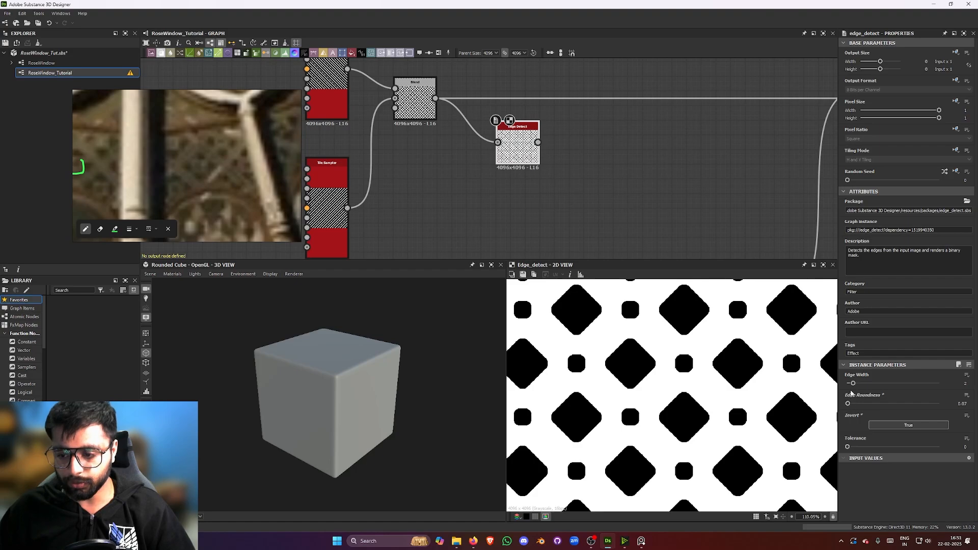
{"action": "left_click_drag", "start_coordinate": [853, 383], "coordinate": [850, 385]}
{"action": "scroll", "coordinate": [698, 396], "scroll_direction": "down", "scroll_amount": 5}
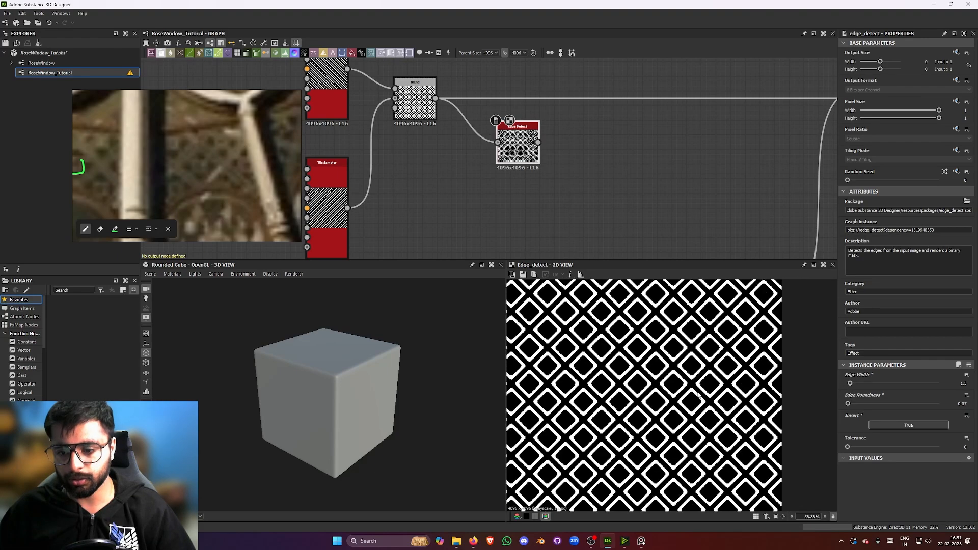
Use the Edge Detect output as the background of the final pattern Blend and preview that Blend.
{"action": "scroll", "coordinate": [576, 185], "scroll_direction": "down", "scroll_amount": 2}
{"action": "middle_click_drag", "start_coordinate": [576, 188], "coordinate": [477, 201]}
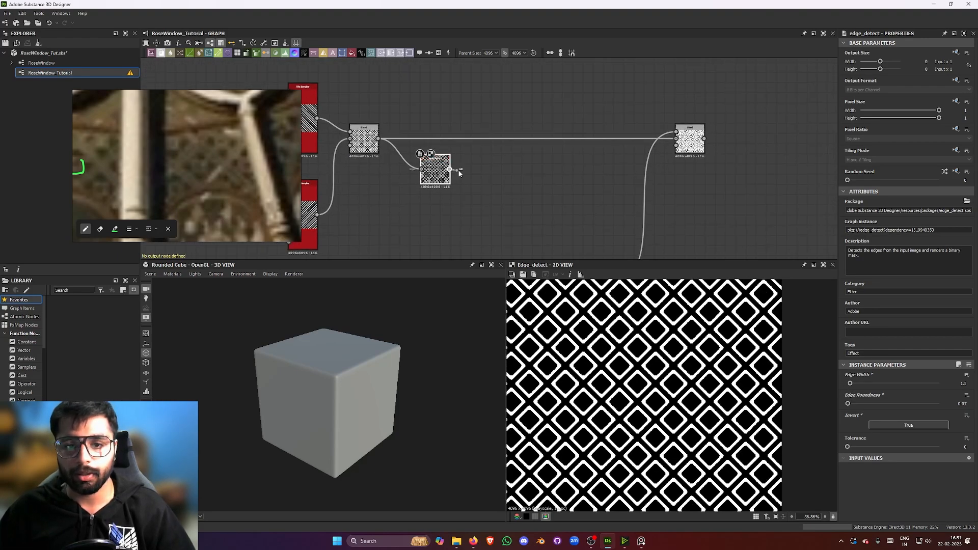
{"action": "double_click", "coordinate": [682, 142]}
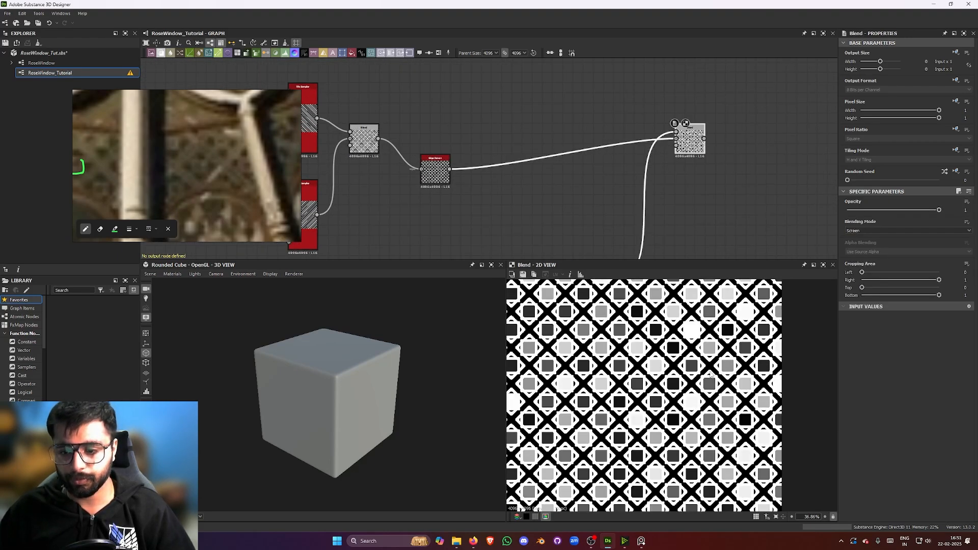
{"action": "scroll", "coordinate": [701, 365], "scroll_direction": "up", "scroll_amount": 3}
Set the Scale of the Tile Sampler that generates the squares to 0.3 and check the pattern in the 2D preview.
{"action": "middle_click_drag", "start_coordinate": [628, 205], "coordinate": [752, 96]}
{"action": "middle_click_drag", "start_coordinate": [540, 177], "coordinate": [609, 75]}
{"action": "scroll", "coordinate": [504, 159], "scroll_direction": "up", "scroll_amount": 2}
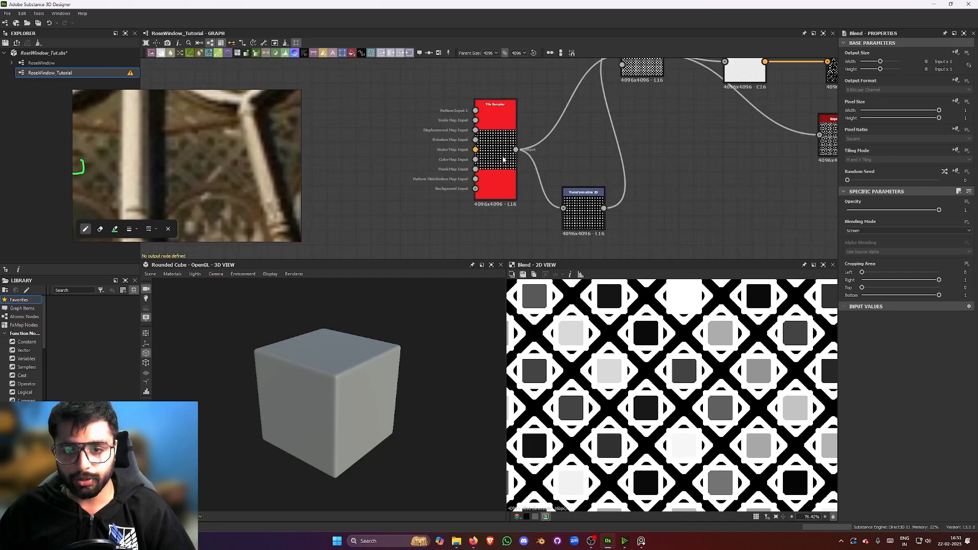
{"action": "left_click", "coordinate": [503, 159]}
{"action": "scroll", "coordinate": [722, 342], "scroll_direction": "up", "scroll_amount": 1}
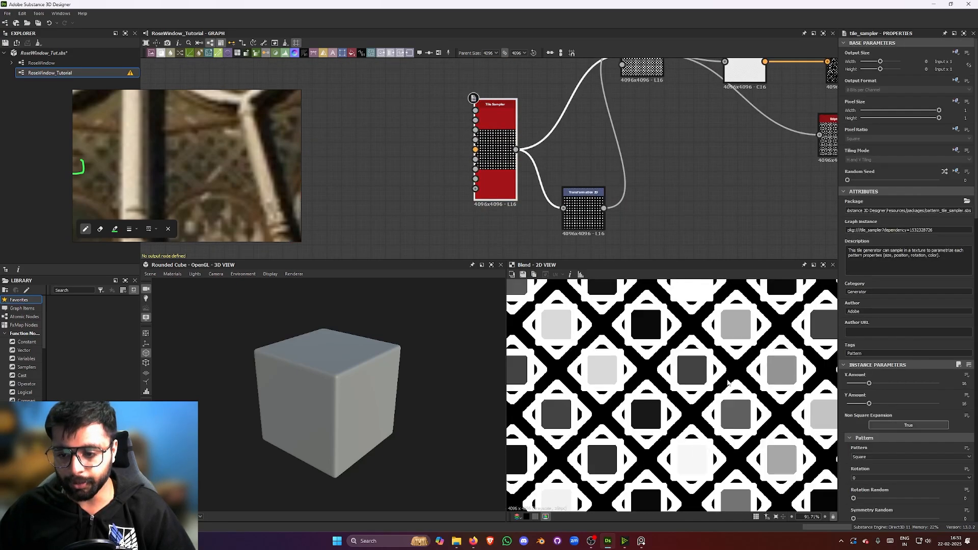
{"action": "scroll", "coordinate": [858, 434], "scroll_direction": "down", "scroll_amount": 5}
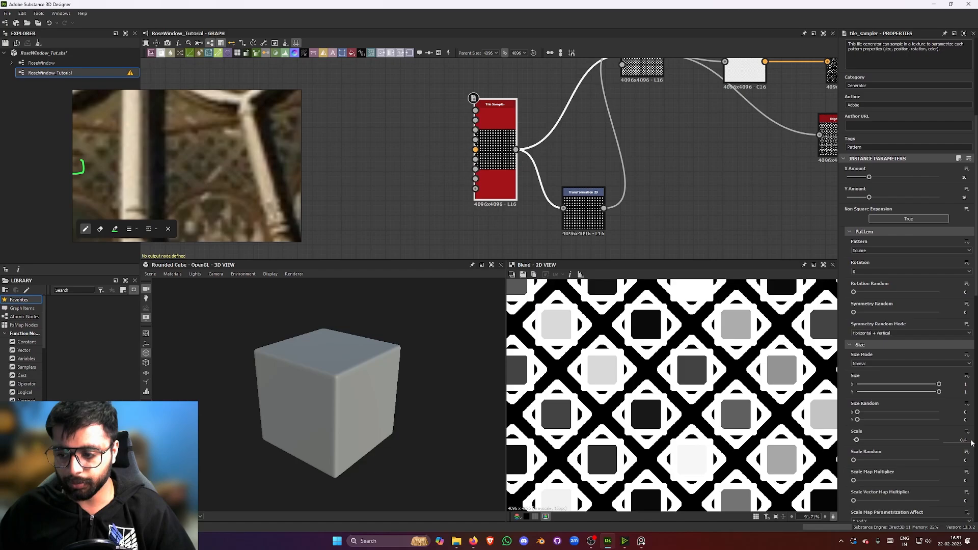
{"action": "left_click", "coordinate": [970, 442]}
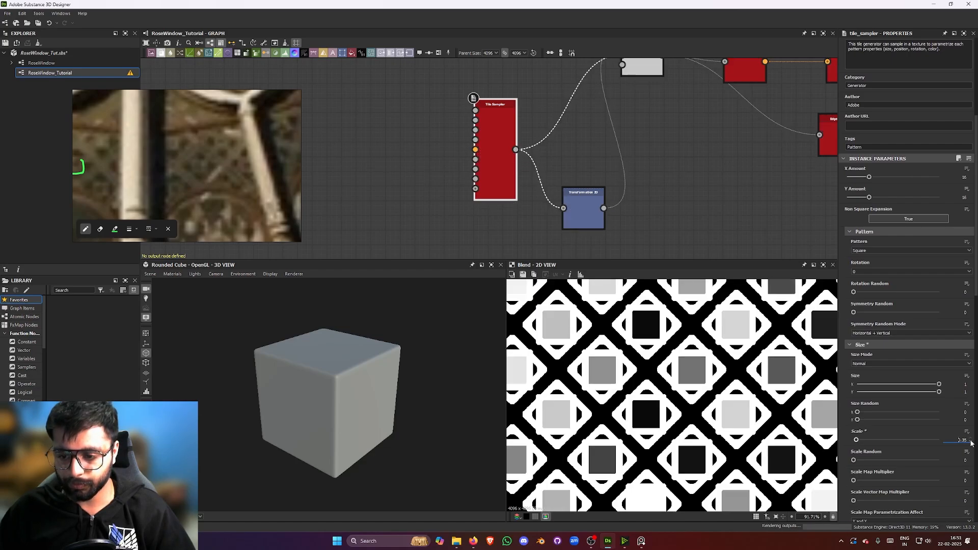
{"action": "left_click", "coordinate": [970, 442]}
{"action": "left_click", "coordinate": [969, 442]}
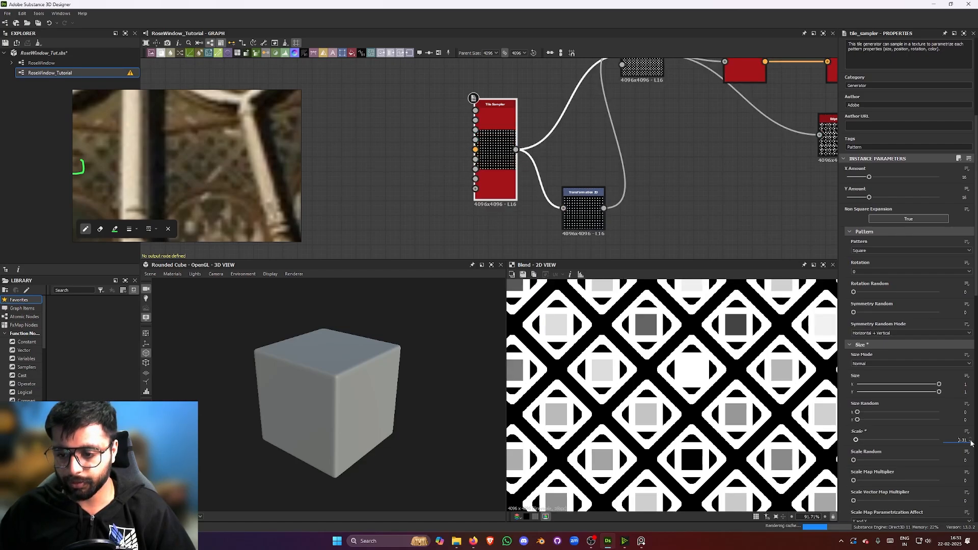
{"action": "scroll", "coordinate": [681, 417], "scroll_direction": "down", "scroll_amount": 5}
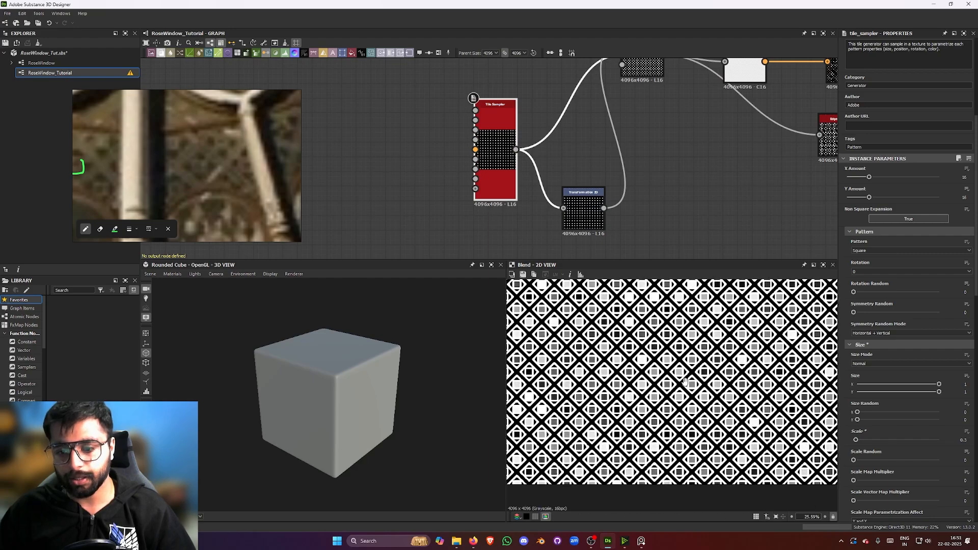
{"action": "scroll", "coordinate": [681, 417], "scroll_direction": "up", "scroll_amount": 1}
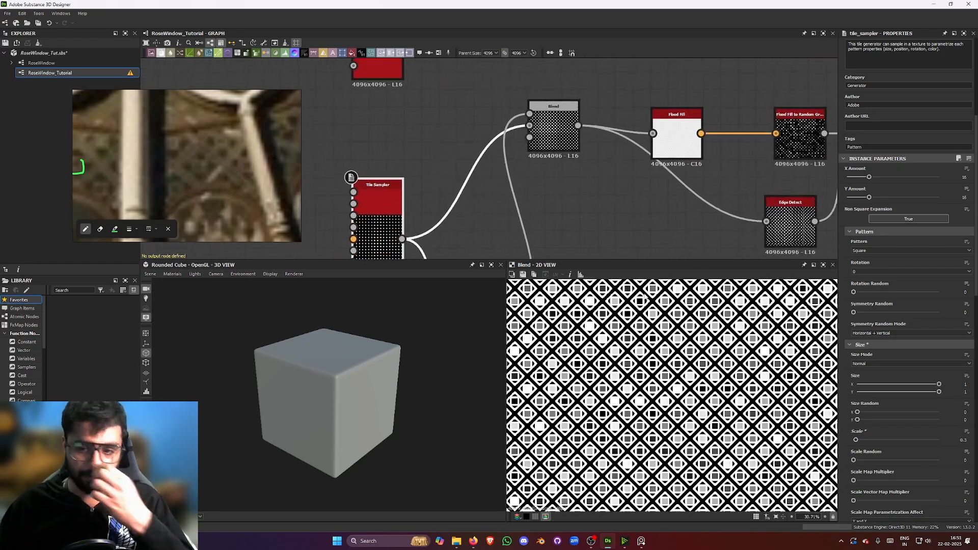
{"action": "scroll", "coordinate": [613, 136], "scroll_direction": "down", "scroll_amount": 2}
{"action": "middle_click_drag", "start_coordinate": [612, 135], "coordinate": [597, 203]}
{"action": "middle_click_drag", "start_coordinate": [644, 78], "coordinate": [619, 245]}
{"action": "scroll", "coordinate": [618, 245], "scroll_direction": "up", "scroll_amount": 3}
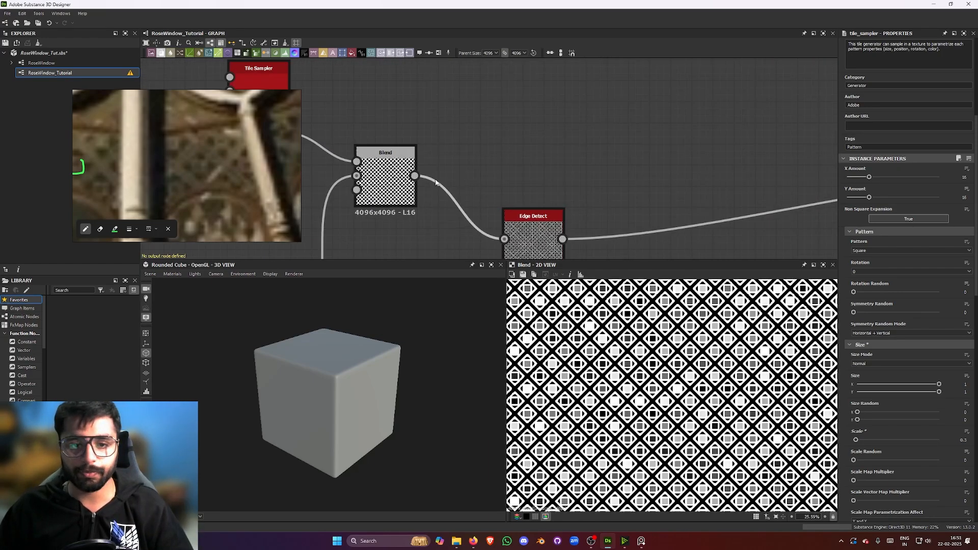
{"action": "scroll", "coordinate": [668, 130], "scroll_direction": "down", "scroll_amount": 2}
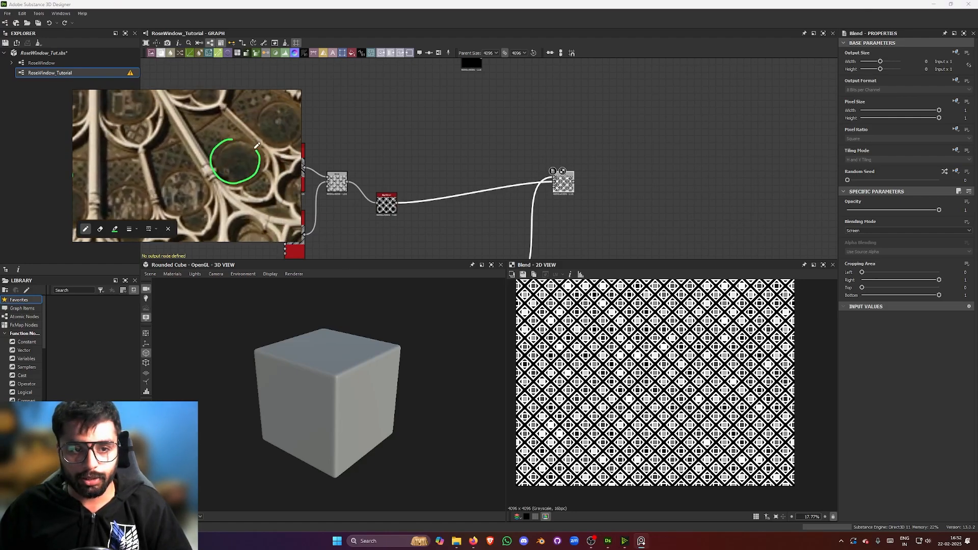
Outline the ring of round medallions on the rose window reference image with freehand circles.
{"action": "left_click_drag", "start_coordinate": [254, 149], "coordinate": [239, 139]}
{"action": "middle_click_drag", "start_coordinate": [239, 139], "coordinate": [221, 172]}
{"action": "left_click_drag", "start_coordinate": [254, 136], "coordinate": [262, 179]}
{"action": "middle_click_drag", "start_coordinate": [263, 141], "coordinate": [228, 205]}
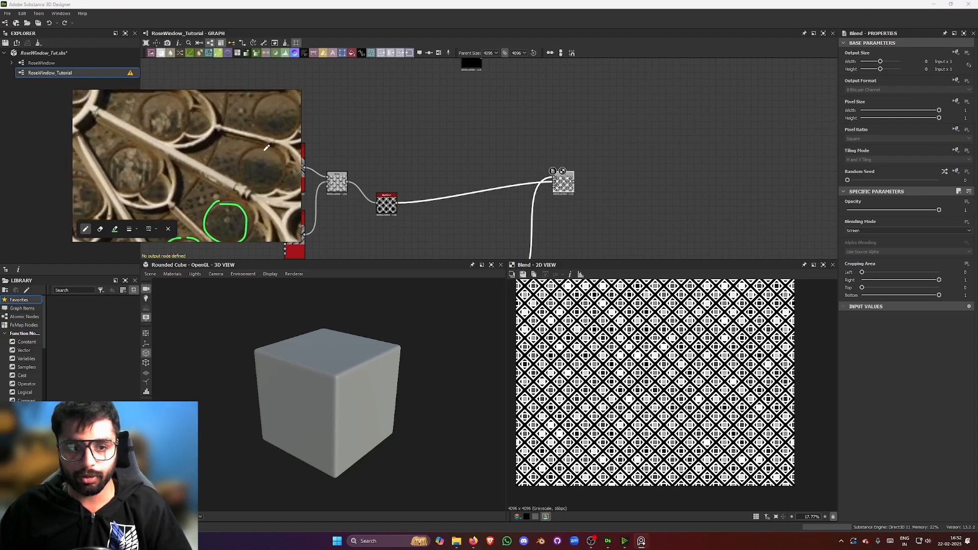
{"action": "left_click_drag", "start_coordinate": [277, 156], "coordinate": [259, 151]}
{"action": "middle_click_drag", "start_coordinate": [260, 155], "coordinate": [224, 223]}
{"action": "scroll", "coordinate": [225, 223], "scroll_direction": "up", "scroll_amount": 1}
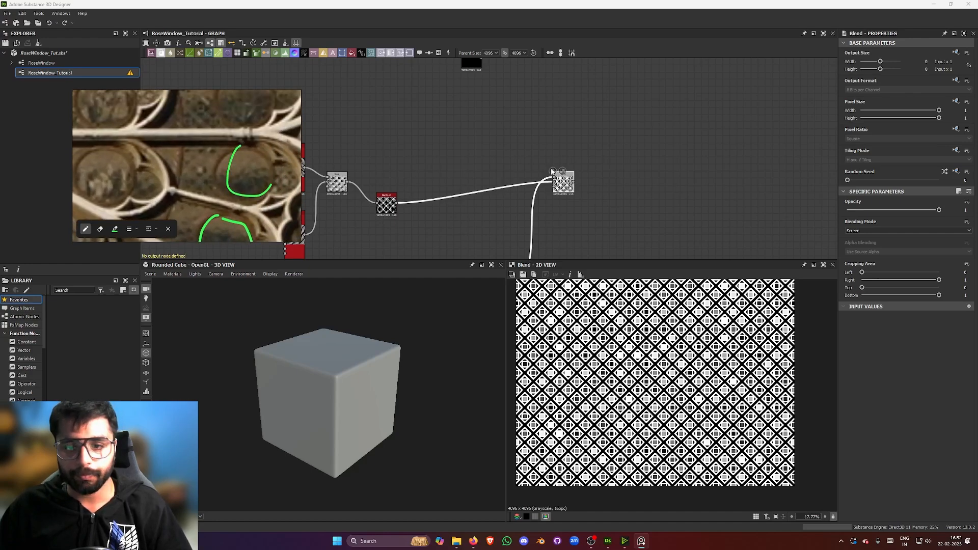
Add a Splatter Circular node in the empty graph area below the squares pattern nodes.
{"action": "scroll", "coordinate": [552, 172], "scroll_direction": "down", "scroll_amount": 5}
{"action": "mouse_move", "coordinate": [552, 172]}
{"action": "middle_mouse_down"}
{"action": "mouse_move", "coordinate": [598, 131]}
{"action": "mouse_move", "coordinate": [545, 189]}
{"action": "mouse_move", "coordinate": [526, 183]}
{"action": "mouse_move", "coordinate": [555, 110]}
{"action": "mouse_move", "coordinate": [533, 170]}
{"action": "middle_mouse_up"}
{"action": "scroll", "coordinate": [550, 131], "scroll_direction": "down", "scroll_amount": 1}
{"action": "scroll", "coordinate": [549, 107], "scroll_direction": "up", "scroll_amount": 4}
{"action": "scroll", "coordinate": [500, 162], "scroll_direction": "down", "scroll_amount": 2}
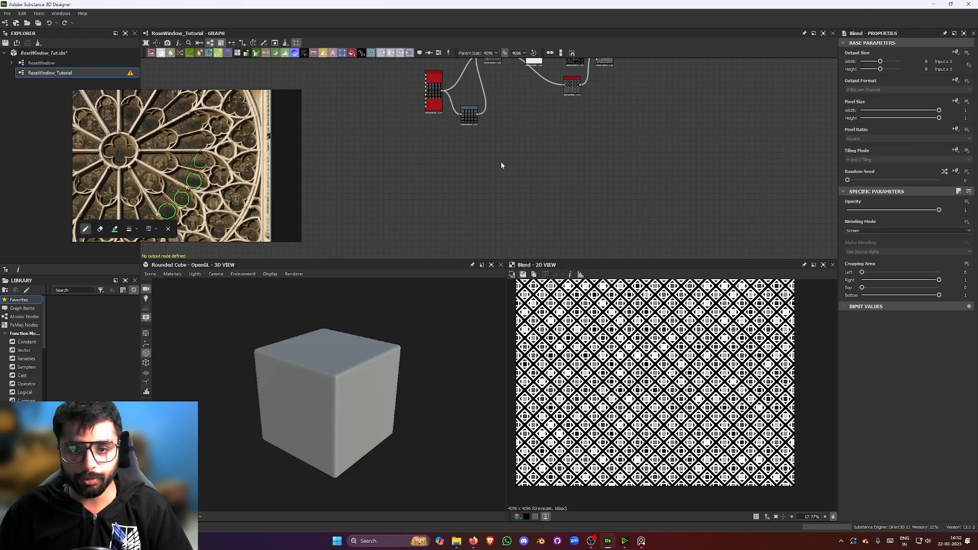
{"action": "key", "text": "space"}
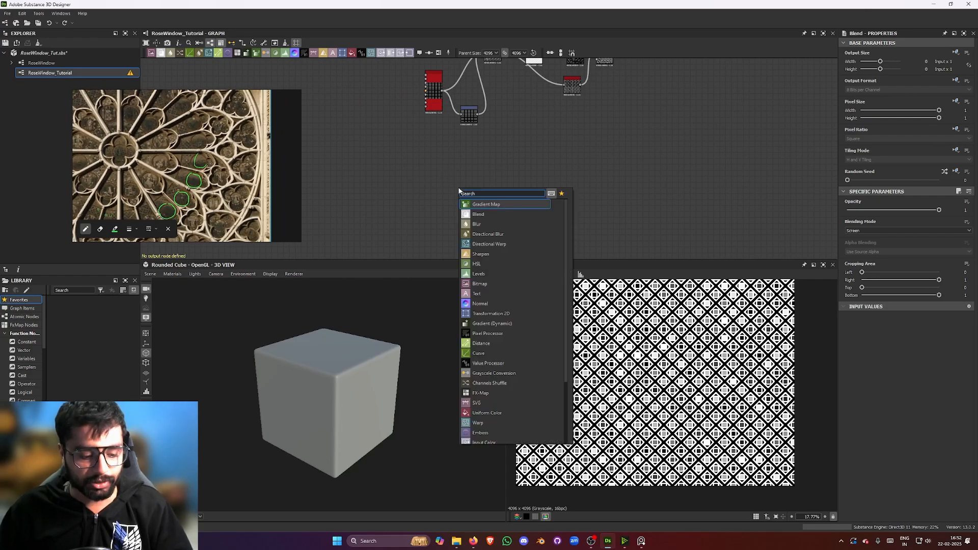
{"action": "type", "text": "circ"}
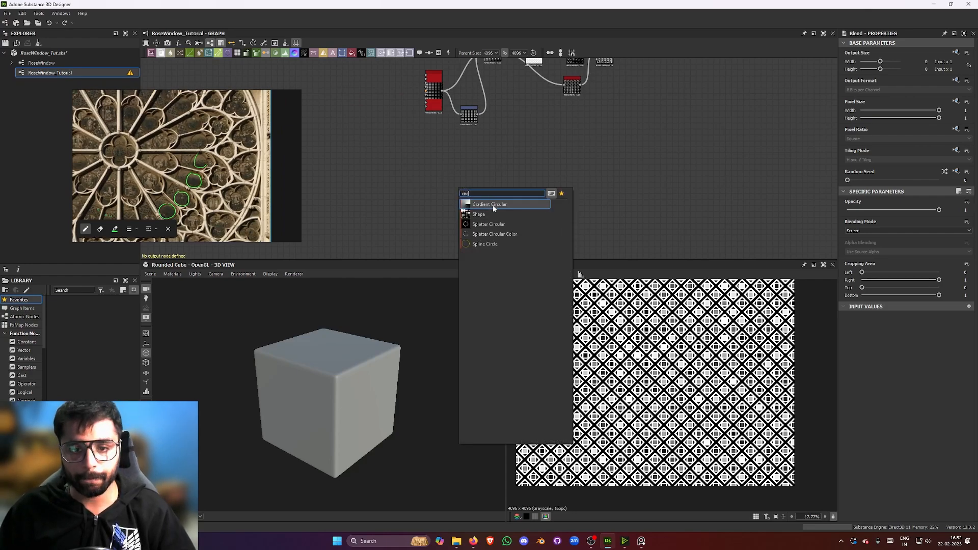
{"action": "left_click", "coordinate": [487, 225]}
{"action": "scroll", "coordinate": [453, 191], "scroll_direction": "up", "scroll_amount": 3}
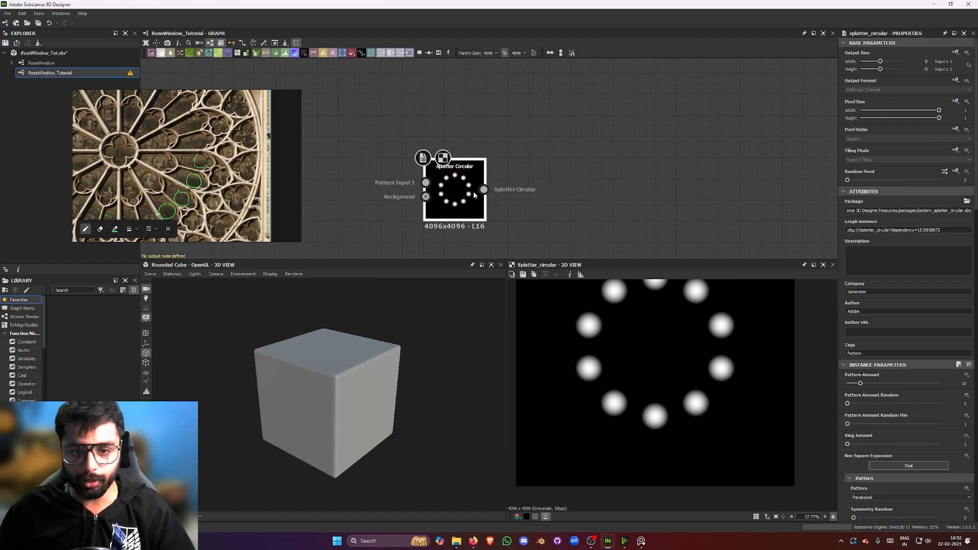
Move the Splatter Circular node beside the Blend that outputs the finished rose window tracery.
{"action": "scroll", "coordinate": [545, 174], "scroll_direction": "down", "scroll_amount": 3}
{"action": "left_click_drag", "start_coordinate": [543, 168], "coordinate": [696, 143]}
{"action": "middle_click_drag", "start_coordinate": [738, 65], "coordinate": [565, 203]}
{"action": "scroll", "coordinate": [576, 191], "scroll_direction": "down", "scroll_amount": 3}
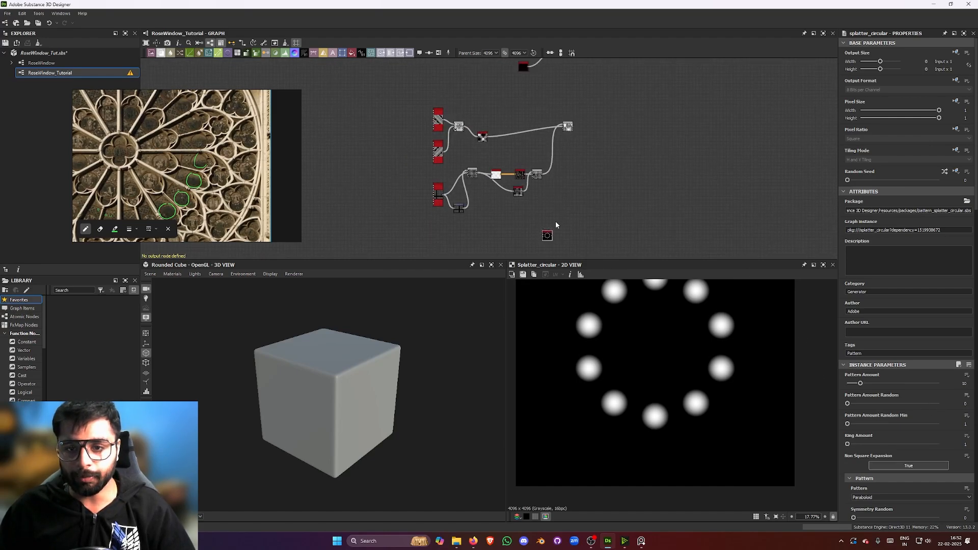
{"action": "left_click_drag", "start_coordinate": [576, 149], "coordinate": [584, 107]}
{"action": "middle_click_drag", "start_coordinate": [593, 91], "coordinate": [547, 194]}
{"action": "left_click_drag", "start_coordinate": [541, 214], "coordinate": [588, 175]}
{"action": "middle_click_drag", "start_coordinate": [588, 174], "coordinate": [492, 233]}
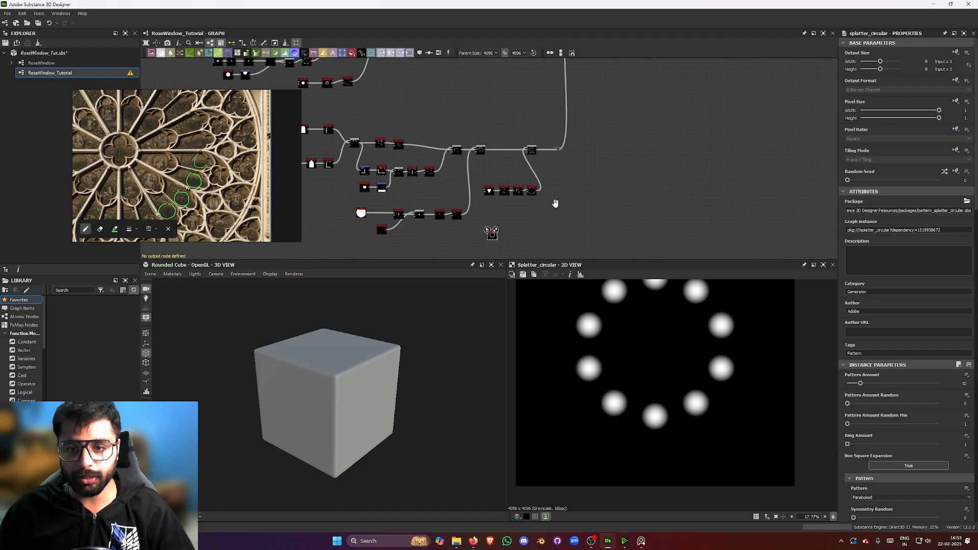
{"action": "middle_click_drag", "start_coordinate": [628, 124], "coordinate": [540, 204]}
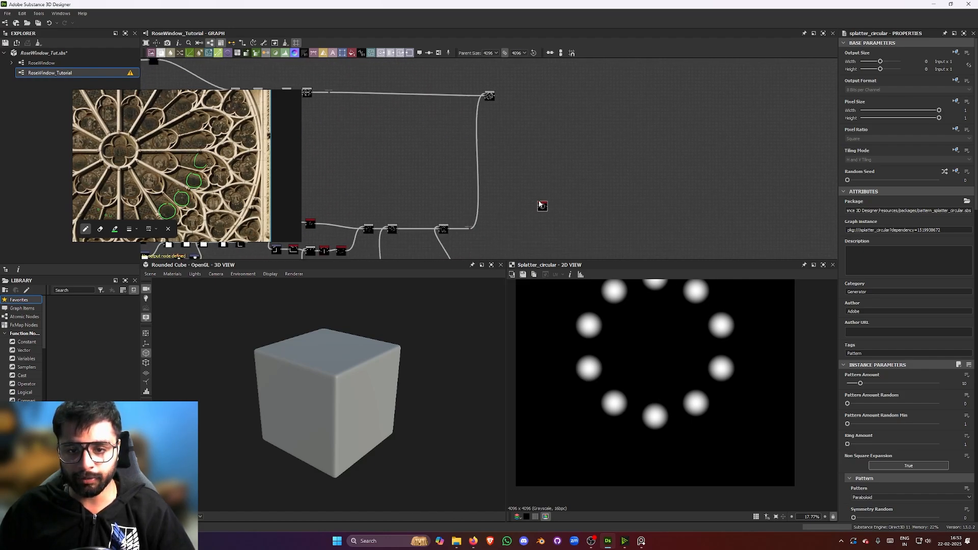
{"action": "scroll", "coordinate": [504, 123], "scroll_direction": "up", "scroll_amount": 5}
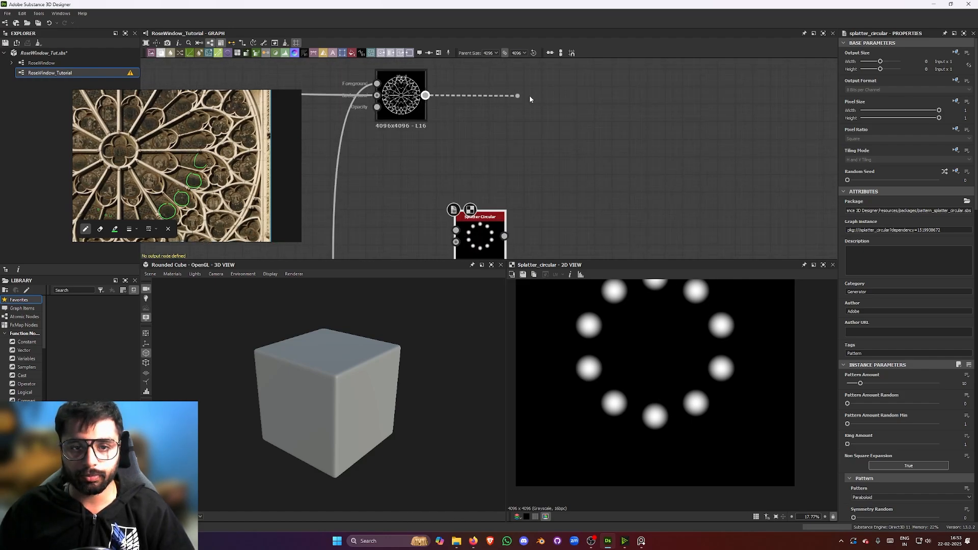
Branch a Dot node off the output of the finished tracery Blend and name it Design_Overall.
{"action": "left_click_drag", "start_coordinate": [530, 96], "coordinate": [639, 97], "text": "alt"}
{"action": "key", "text": "ctrl+z"}
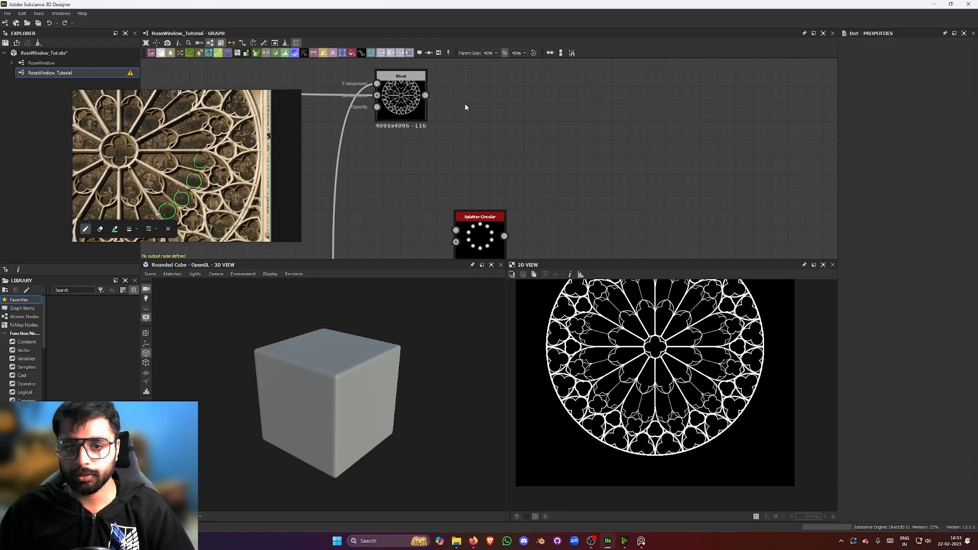
{"action": "left_click", "coordinate": [416, 104]}
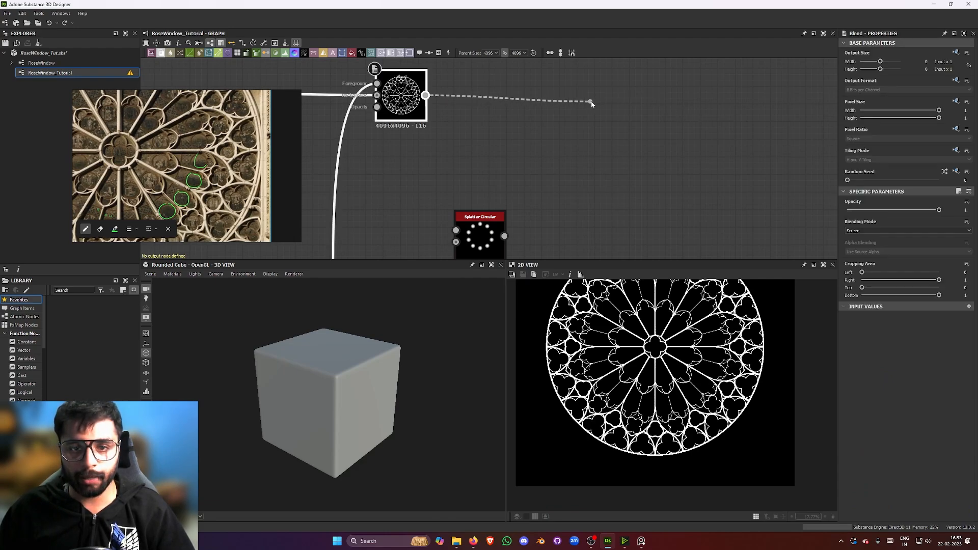
{"action": "left_click_drag", "start_coordinate": [591, 102], "coordinate": [598, 97], "text": "alt"}
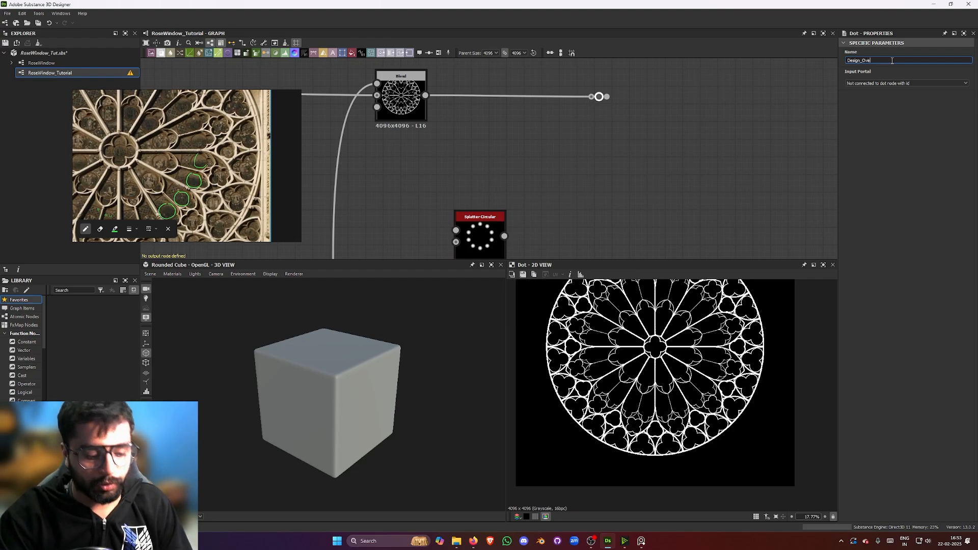
{"action": "scroll", "coordinate": [570, 184], "scroll_direction": "down", "scroll_amount": 5}
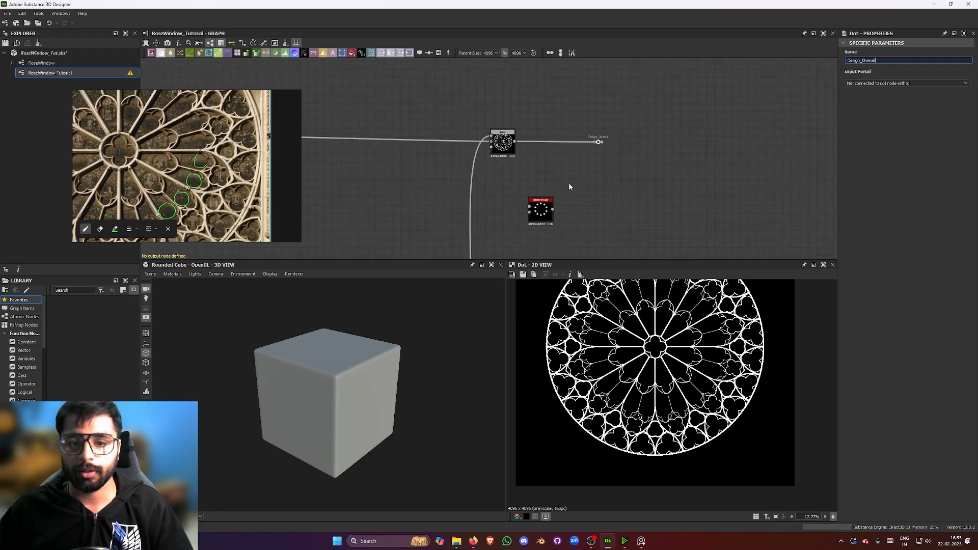
Move the Splatter Circular node into the empty graph area below the lattice-and-squares pattern nodes.
{"action": "scroll", "coordinate": [650, 132], "scroll_direction": "down", "scroll_amount": 2}
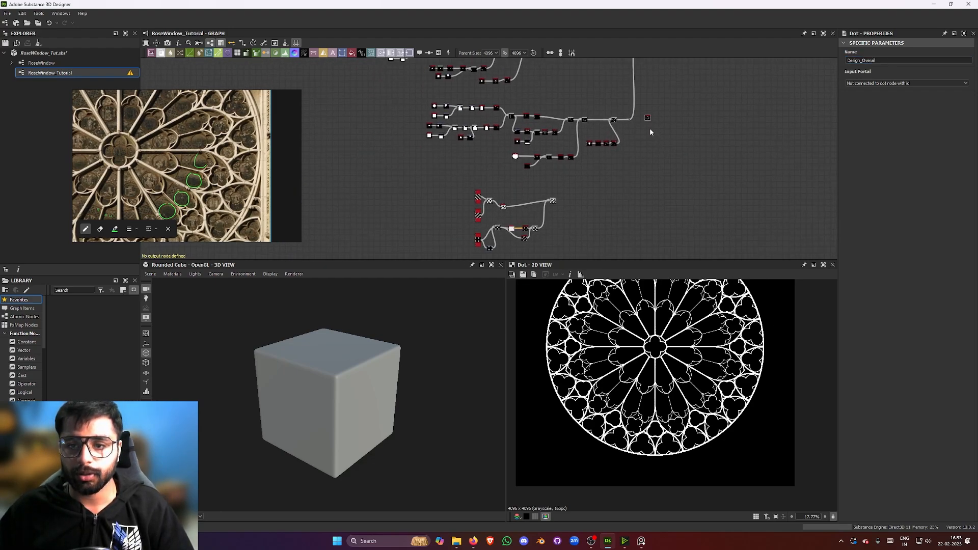
{"action": "left_click_drag", "start_coordinate": [646, 121], "coordinate": [565, 223]}
{"action": "middle_click_drag", "start_coordinate": [562, 232], "coordinate": [565, 222]}
{"action": "left_click_drag", "start_coordinate": [565, 222], "coordinate": [617, 139]}
{"action": "middle_click_drag", "start_coordinate": [565, 222], "coordinate": [617, 138]}
{"action": "scroll", "coordinate": [617, 138], "scroll_direction": "up", "scroll_amount": 1}
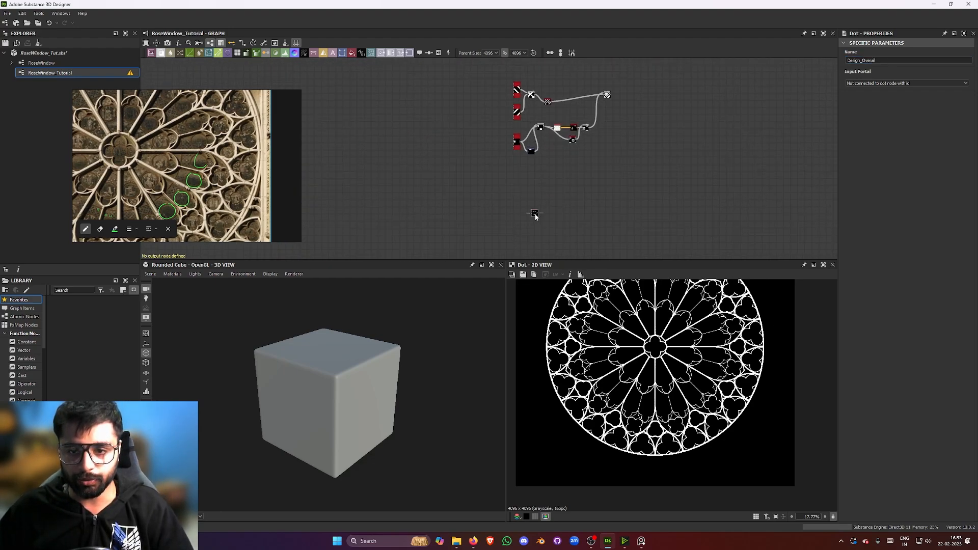
{"action": "scroll", "coordinate": [534, 216], "scroll_direction": "up", "scroll_amount": 5}
{"action": "scroll", "coordinate": [540, 154], "scroll_direction": "up", "scroll_amount": 3}
{"action": "middle_click_drag", "start_coordinate": [523, 229], "coordinate": [527, 154]}
{"action": "scroll", "coordinate": [494, 157], "scroll_direction": "down", "scroll_amount": 2}
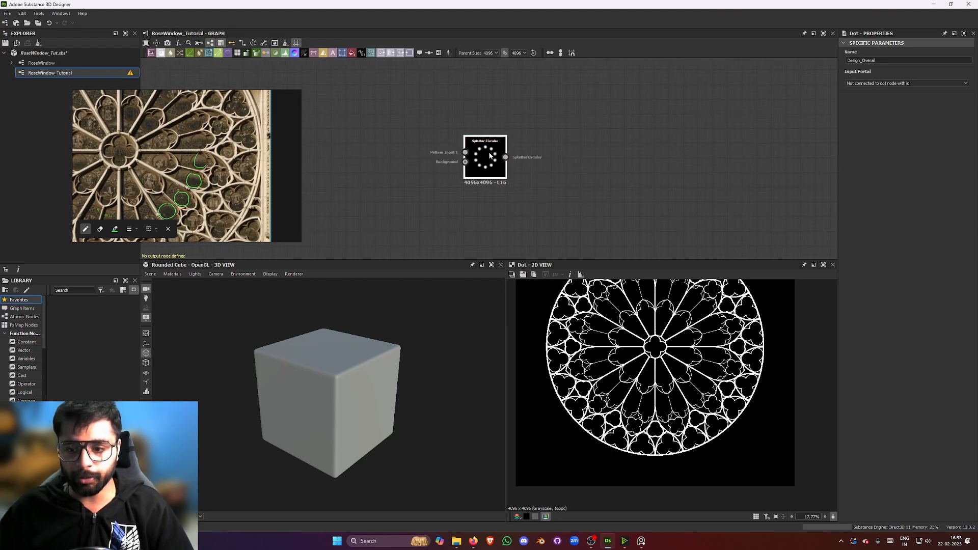
Add a Blend node beside the relocated Splatter Circular node.
{"action": "key", "text": "space"}
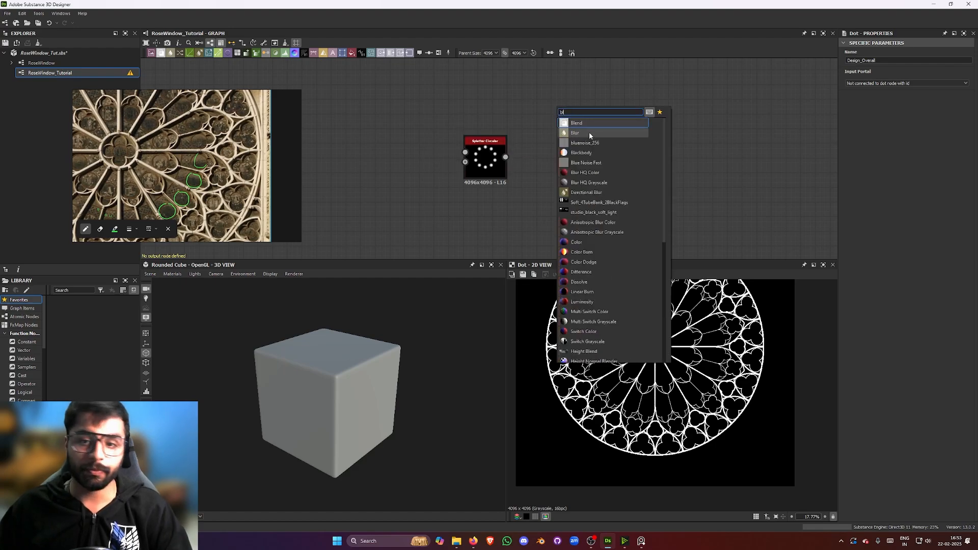
{"action": "left_click", "coordinate": [590, 132]}
{"action": "left_click_drag", "start_coordinate": [567, 115], "coordinate": [793, 148]}
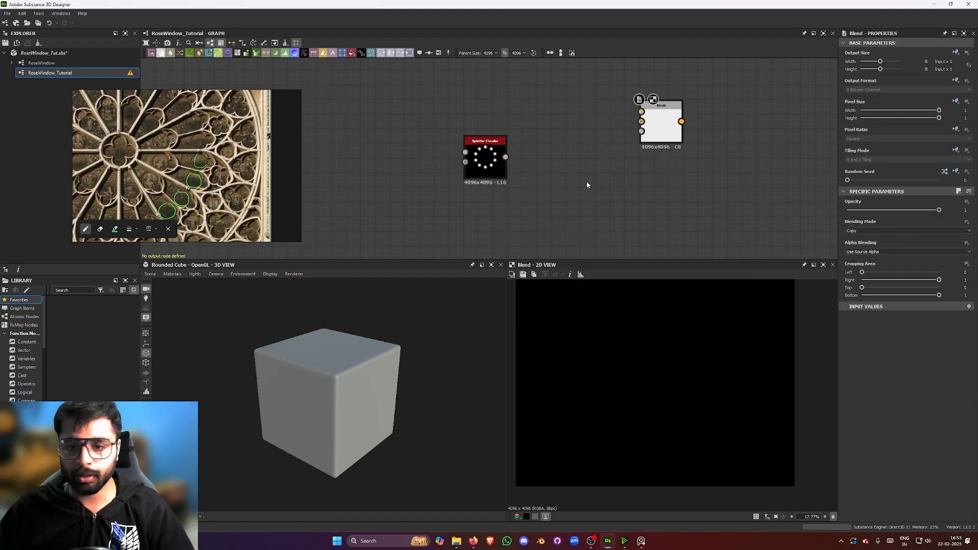
Add a Dot node below the new Blend and set its Input Portal to Design_Overall.
{"action": "key", "text": "space"}
{"action": "type", "text": "dot"}
{"action": "left_click", "coordinate": [593, 194]}
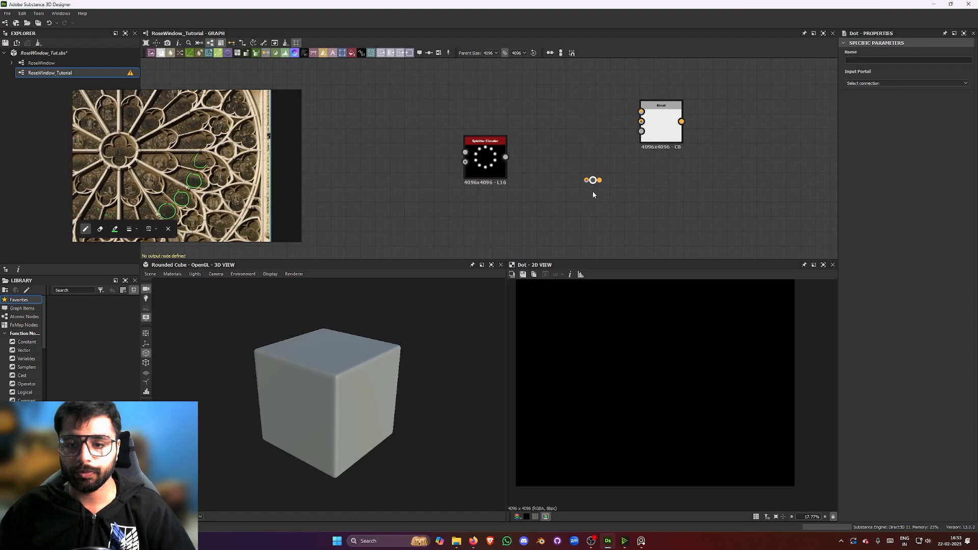
{"action": "left_click", "coordinate": [868, 85]}
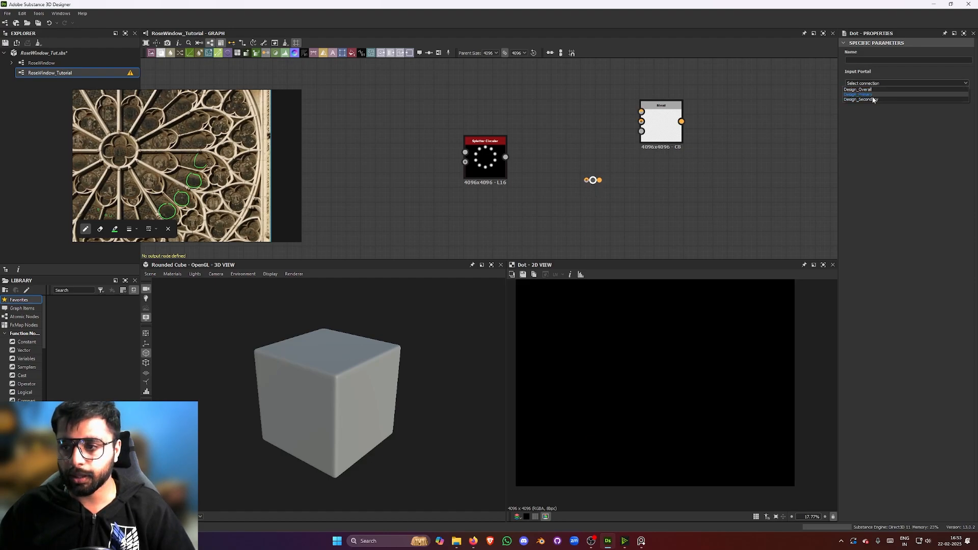
{"action": "left_click", "coordinate": [857, 89]}
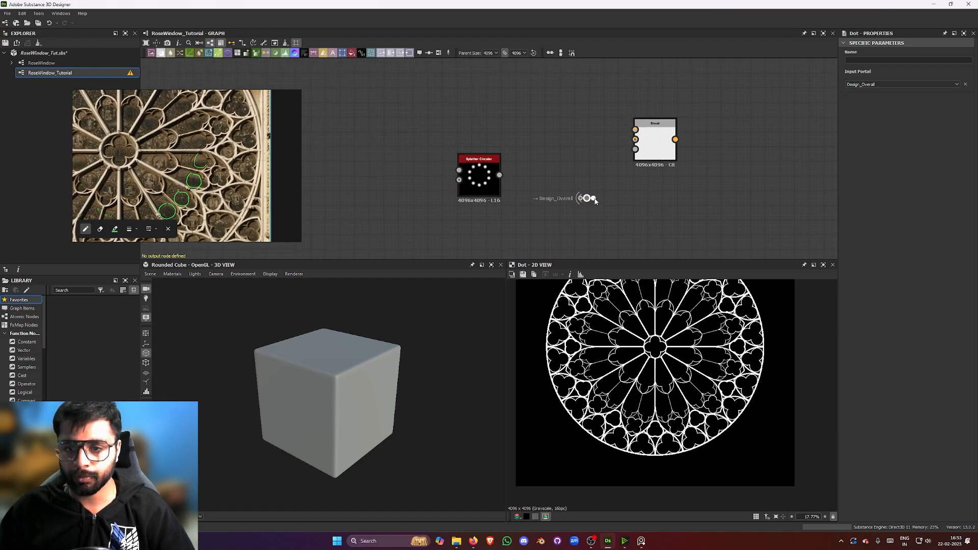
Connect Splatter Circular to the Blend's foreground and the Design_Overall portal to its background, with Blending Mode set to Screen.
{"action": "left_click_drag", "start_coordinate": [593, 198], "coordinate": [499, 174]}
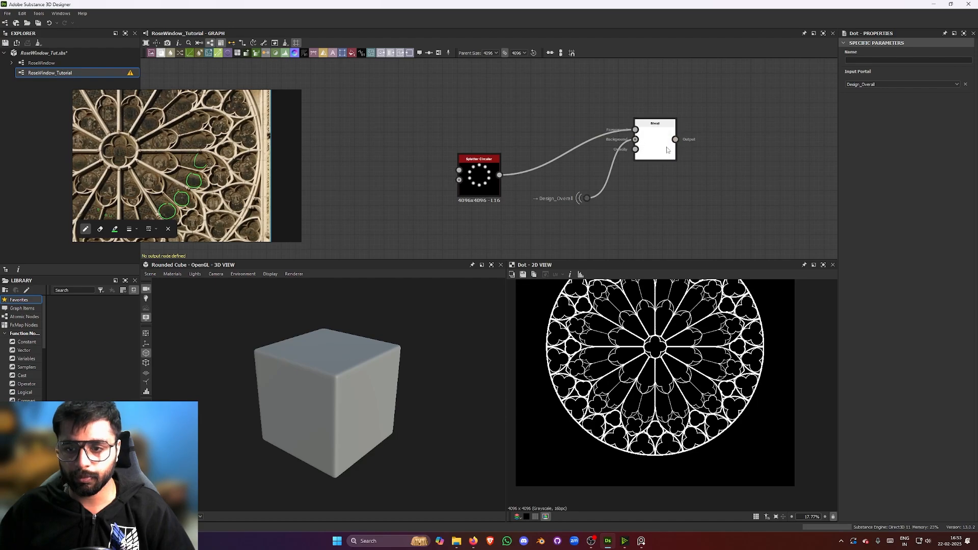
{"action": "double_click", "coordinate": [655, 140]}
{"action": "left_click", "coordinate": [876, 230]}
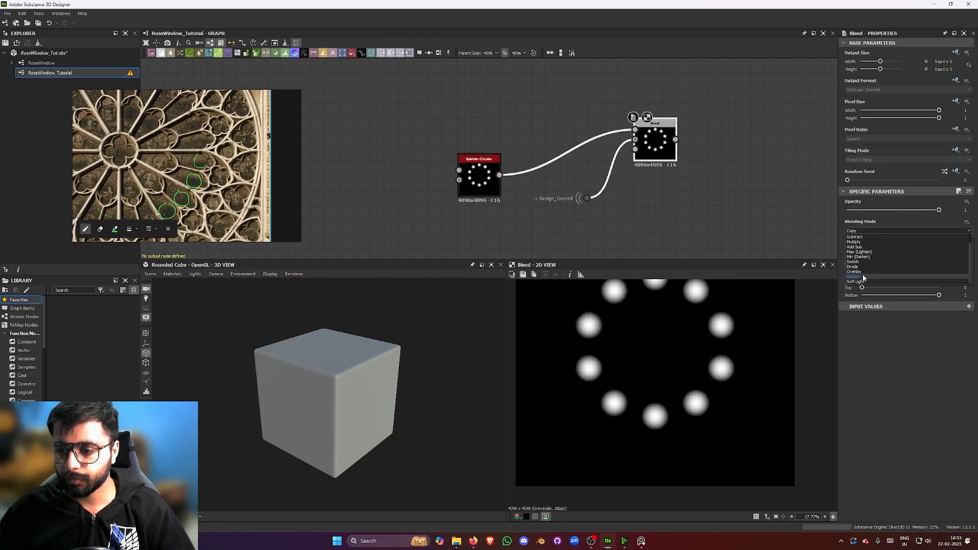
{"action": "left_click", "coordinate": [870, 275]}
{"action": "scroll", "coordinate": [693, 370], "scroll_direction": "up", "scroll_amount": 2}
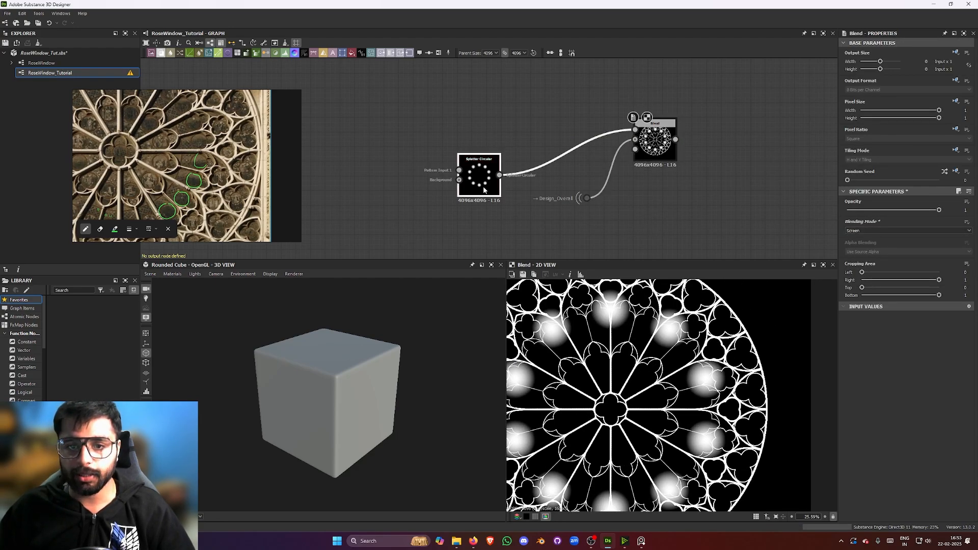
Set the Splatter Circular's Pattern Amount to 12 and circle two upper medallions on the rose window reference image.
{"action": "left_click_drag", "start_coordinate": [479, 176], "coordinate": [494, 140]}
{"action": "scroll", "coordinate": [869, 379], "scroll_direction": "down", "scroll_amount": 3}
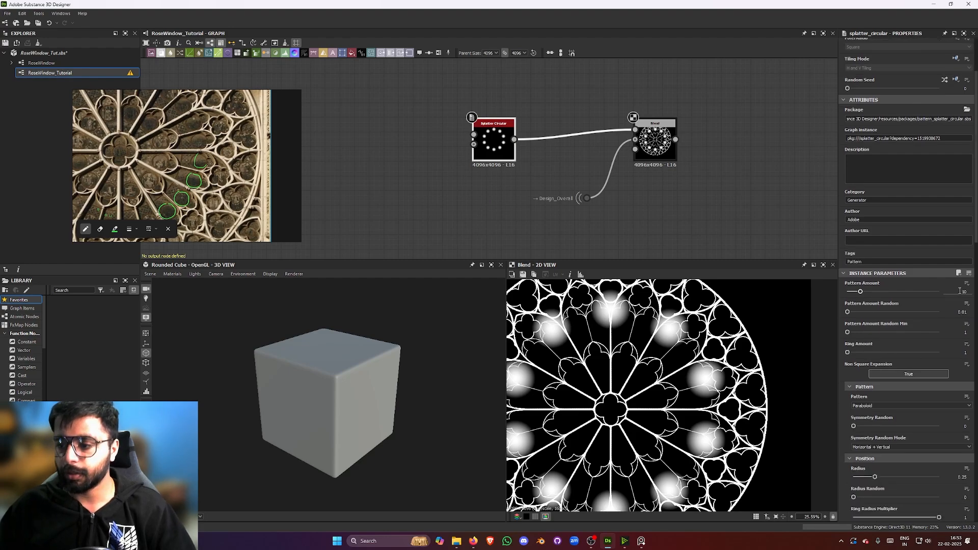
{"action": "key", "text": "Return"}
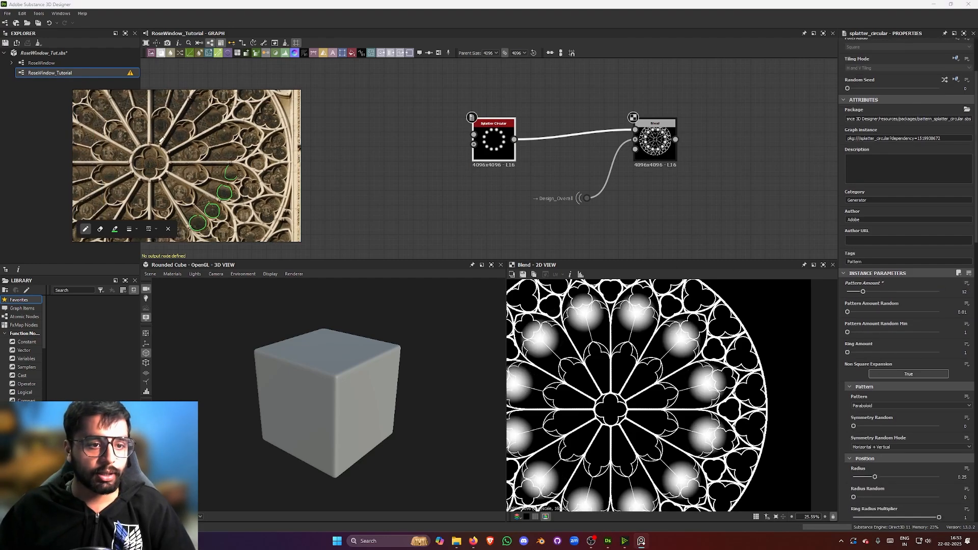
{"action": "middle_click_drag", "start_coordinate": [215, 156], "coordinate": [194, 149]}
{"action": "scroll", "coordinate": [176, 154], "scroll_direction": "down", "scroll_amount": 2}
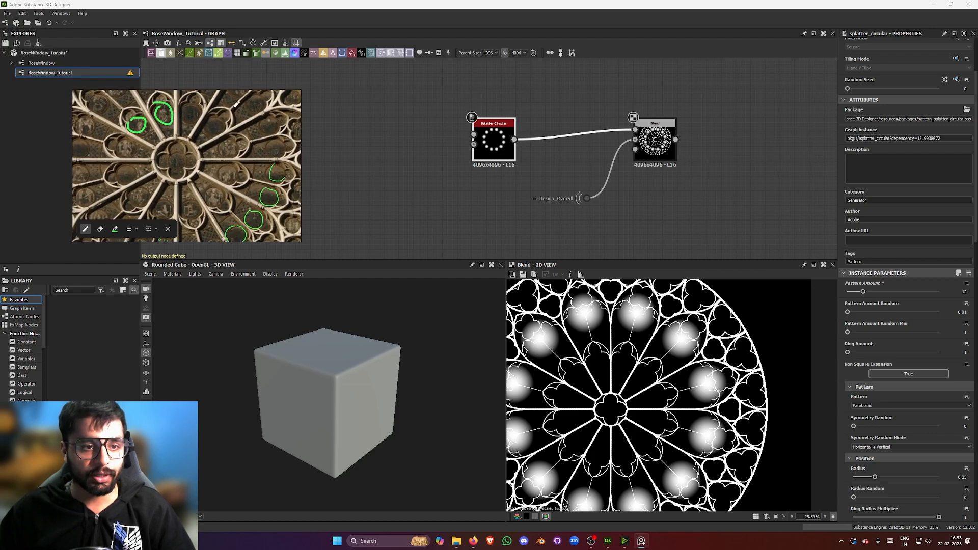
Change the Splatter Circular's Pattern to Disc and check the blended result in the 2D preview.
{"action": "middle_click_drag", "start_coordinate": [580, 167], "coordinate": [526, 174]}
{"action": "left_click", "coordinate": [616, 161]}
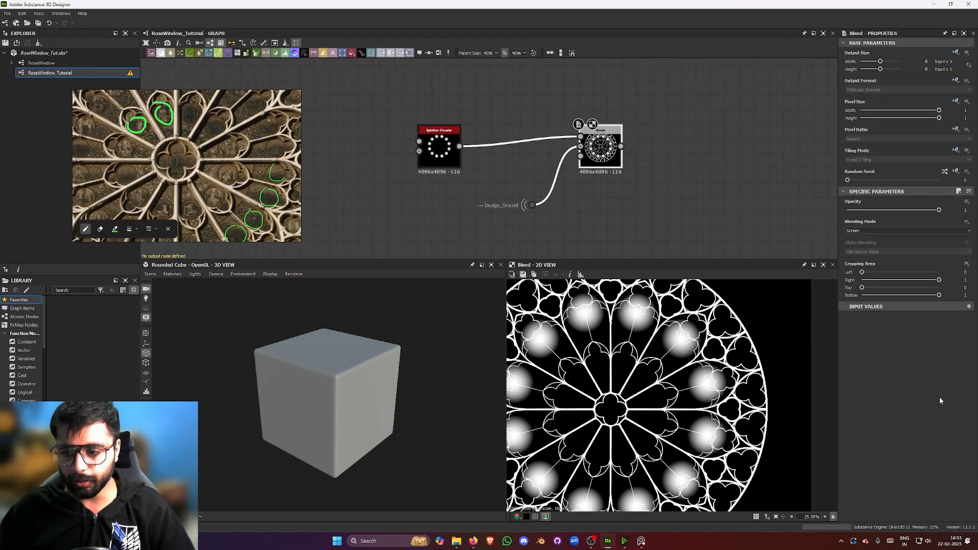
{"action": "left_click", "coordinate": [458, 162]}
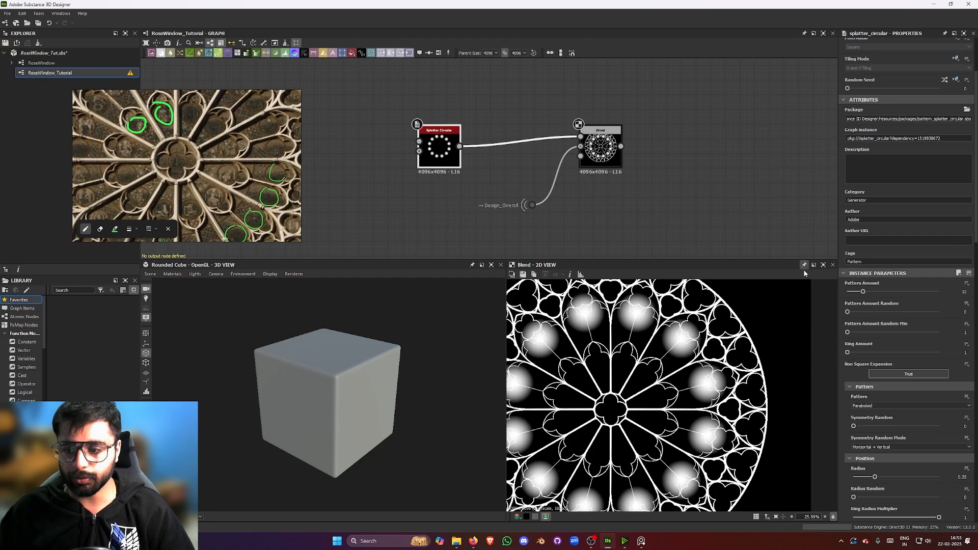
{"action": "scroll", "coordinate": [901, 336], "scroll_direction": "down", "scroll_amount": 8}
{"action": "scroll", "coordinate": [891, 321], "scroll_direction": "up", "scroll_amount": 7}
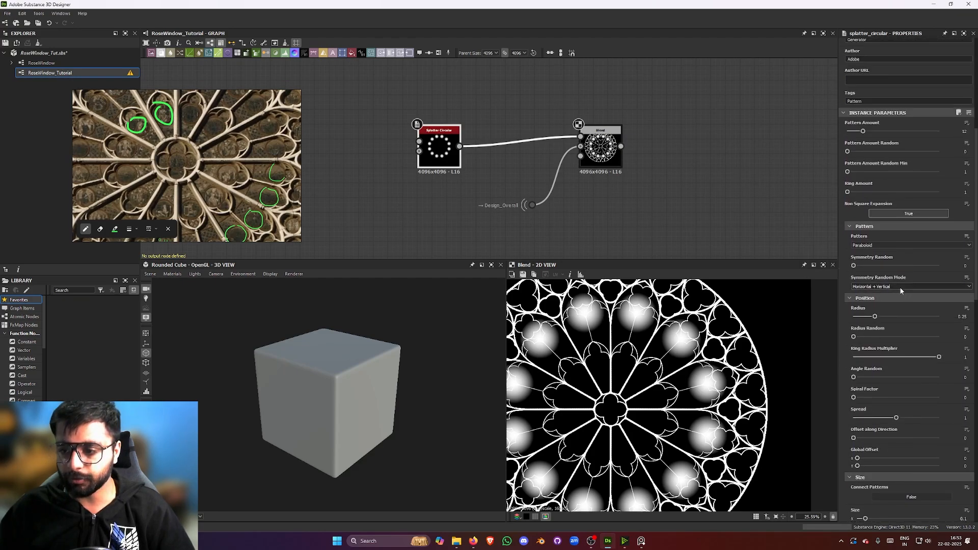
{"action": "left_click", "coordinate": [866, 291]}
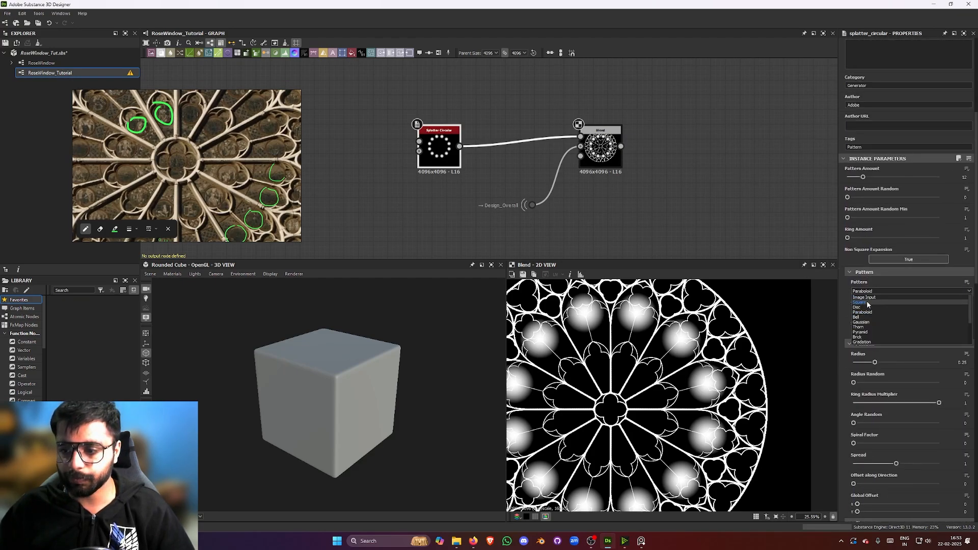
{"action": "left_click", "coordinate": [859, 307]}
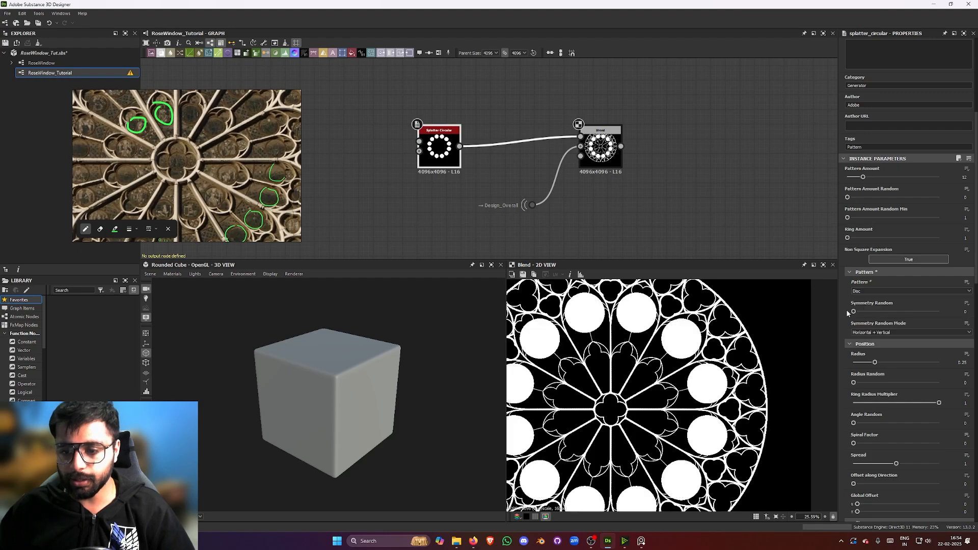
{"action": "middle_click_drag", "start_coordinate": [737, 356], "coordinate": [773, 307]}
Insert an Edge Detect node between the Splatter Circular and the Blend.
{"action": "left_click_drag", "start_coordinate": [451, 154], "coordinate": [407, 147]}
{"action": "key", "text": "space"}
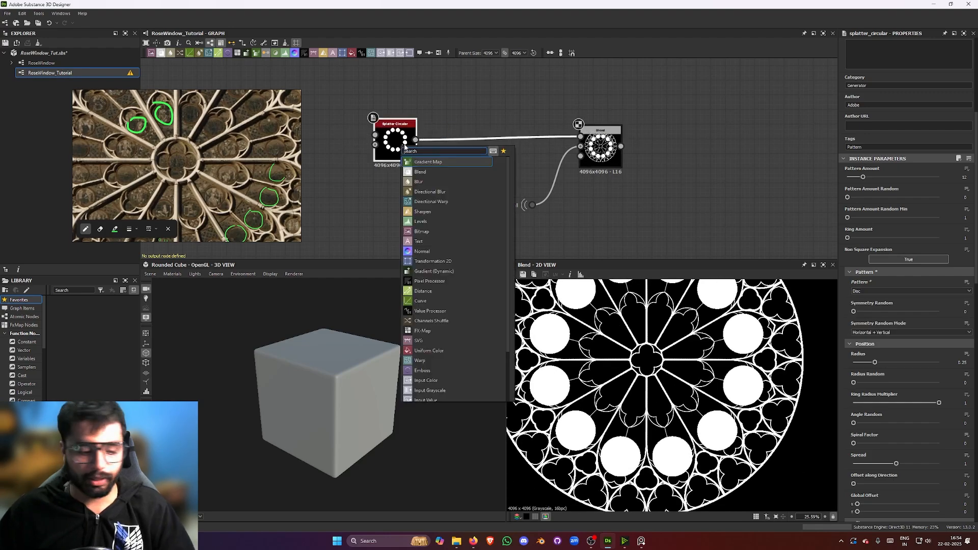
{"action": "type", "text": "ed"}
{"action": "left_click", "coordinate": [432, 161]}
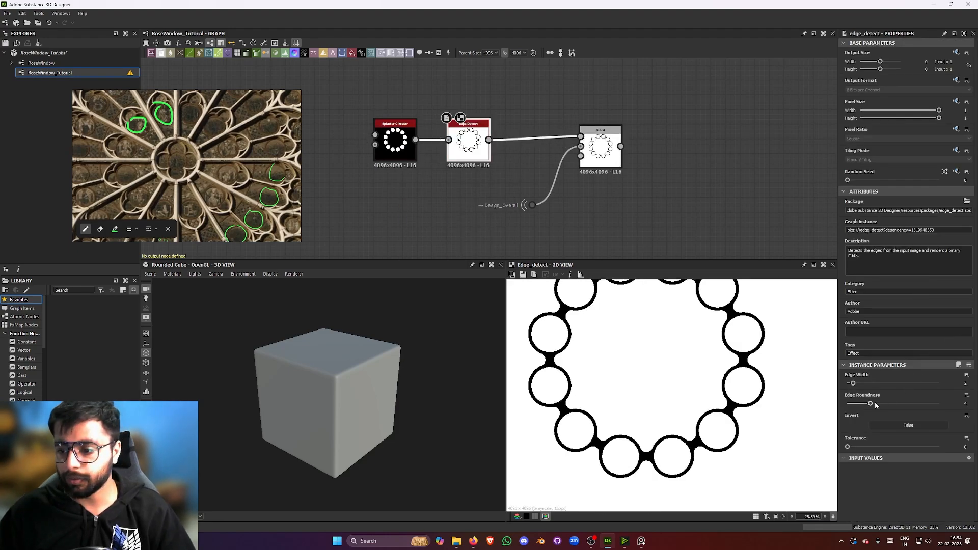
Set the Edge Detect's Edge Roundness to 0, Invert to True and Edge Width to 1.44, previewing the Blend output.
{"action": "left_click_drag", "start_coordinate": [867, 405], "coordinate": [847, 404]}
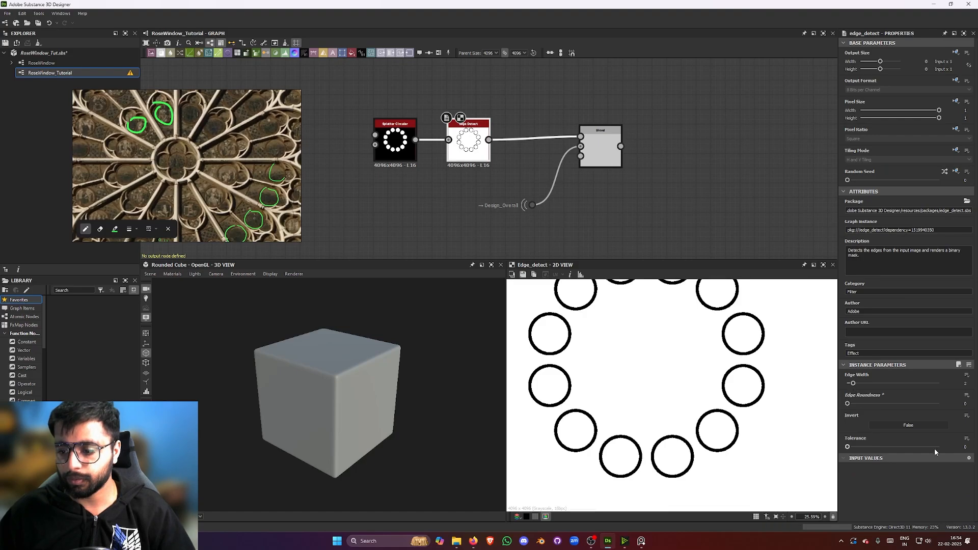
{"action": "left_click", "coordinate": [917, 424]}
{"action": "left_click", "coordinate": [593, 152]}
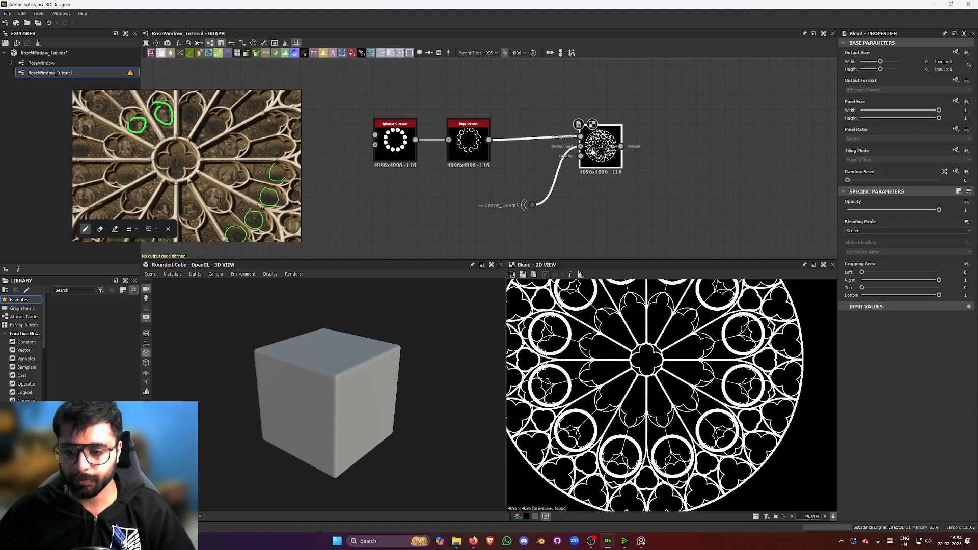
{"action": "left_click", "coordinate": [469, 145]}
{"action": "left_click_drag", "start_coordinate": [854, 385], "coordinate": [849, 387]}
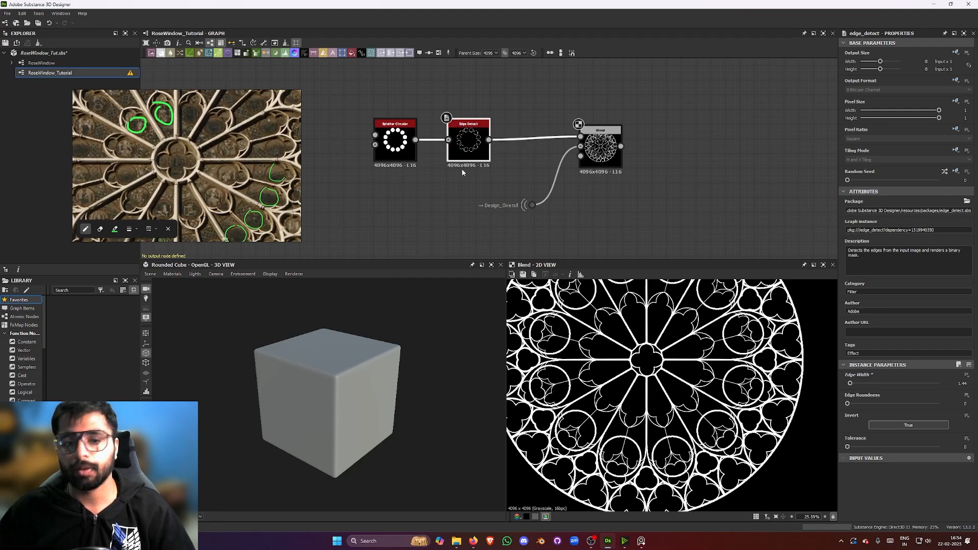
Reduce the Splatter Circular's Radius to 0.11 to pull the circles in towards the central quatrefoil.
{"action": "left_click", "coordinate": [396, 143]}
{"action": "scroll", "coordinate": [907, 275], "scroll_direction": "down", "scroll_amount": 10}
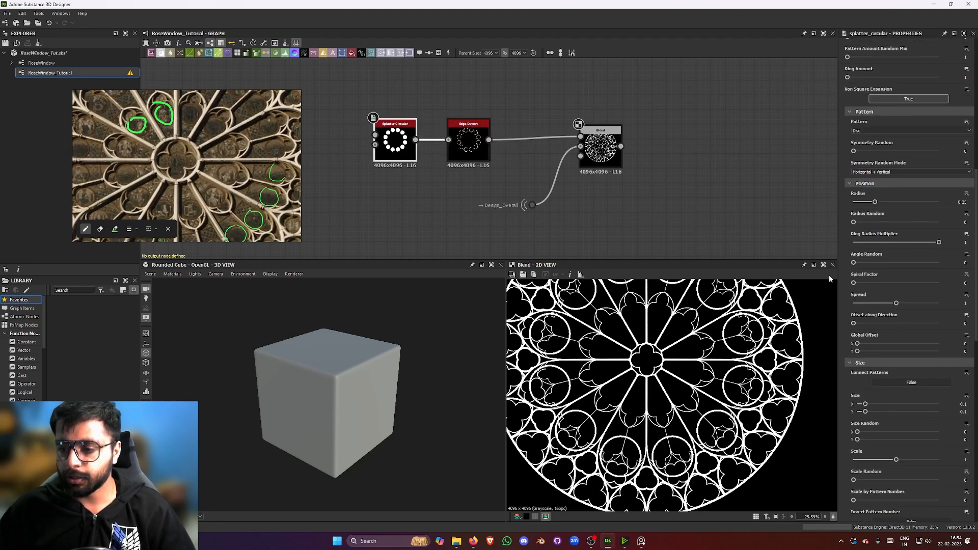
{"action": "scroll", "coordinate": [906, 387], "scroll_direction": "down", "scroll_amount": 3}
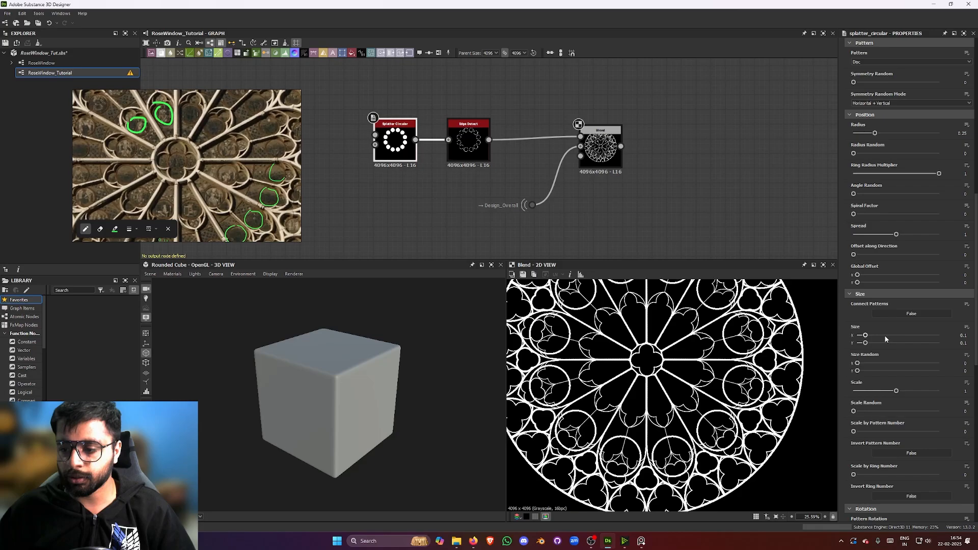
{"action": "scroll", "coordinate": [886, 339], "scroll_direction": "up", "scroll_amount": 9}
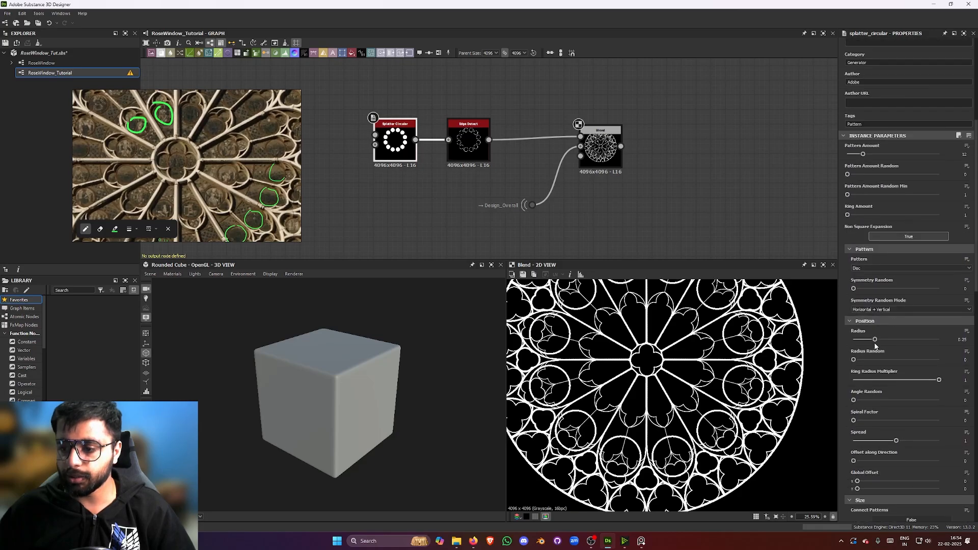
{"action": "left_click_drag", "start_coordinate": [874, 340], "coordinate": [862, 345]}
Set the Splatter Circular's Scale to 0.62 and inspect how the circles fit between the spokes.
{"action": "scroll", "coordinate": [871, 387], "scroll_direction": "down", "scroll_amount": 8}
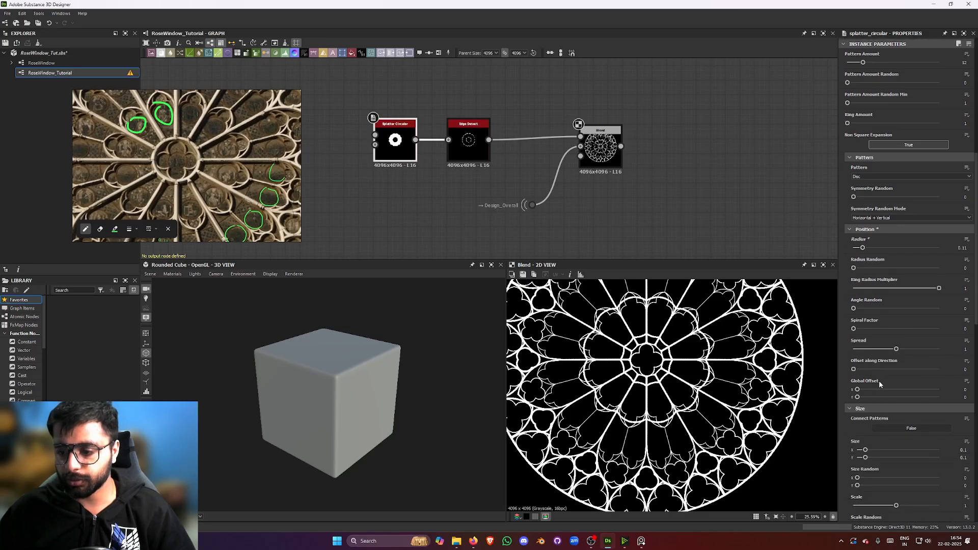
{"action": "left_click_drag", "start_coordinate": [895, 415], "coordinate": [880, 415]}
{"action": "scroll", "coordinate": [674, 324], "scroll_direction": "up", "scroll_amount": 7}
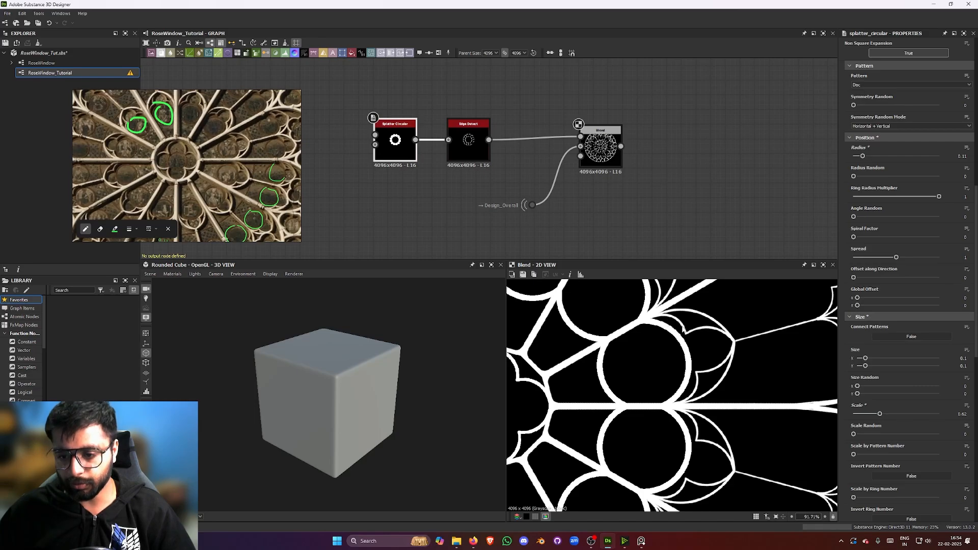
{"action": "scroll", "coordinate": [794, 388], "scroll_direction": "up", "scroll_amount": 1}
{"action": "scroll", "coordinate": [630, 330], "scroll_direction": "up", "scroll_amount": 1}
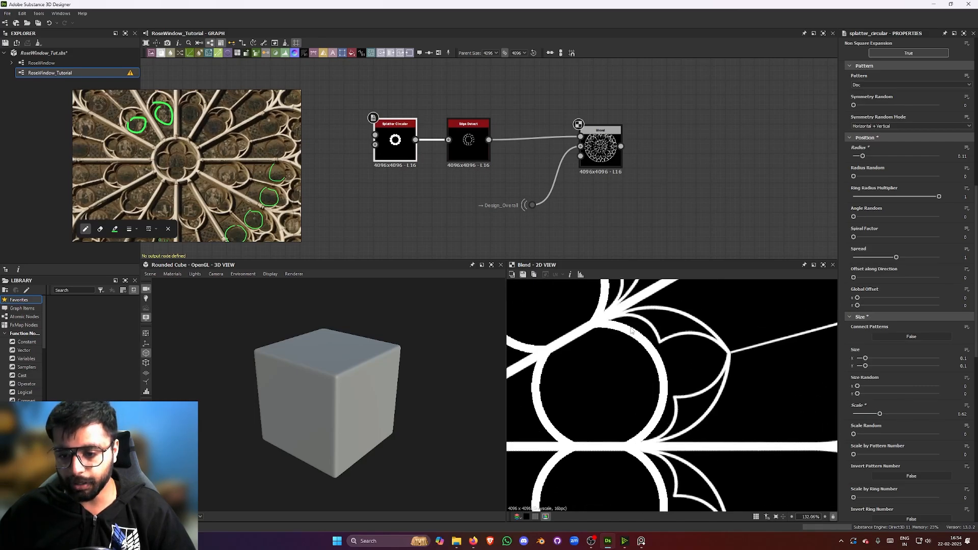
{"action": "scroll", "coordinate": [726, 380], "scroll_direction": "down", "scroll_amount": 3}
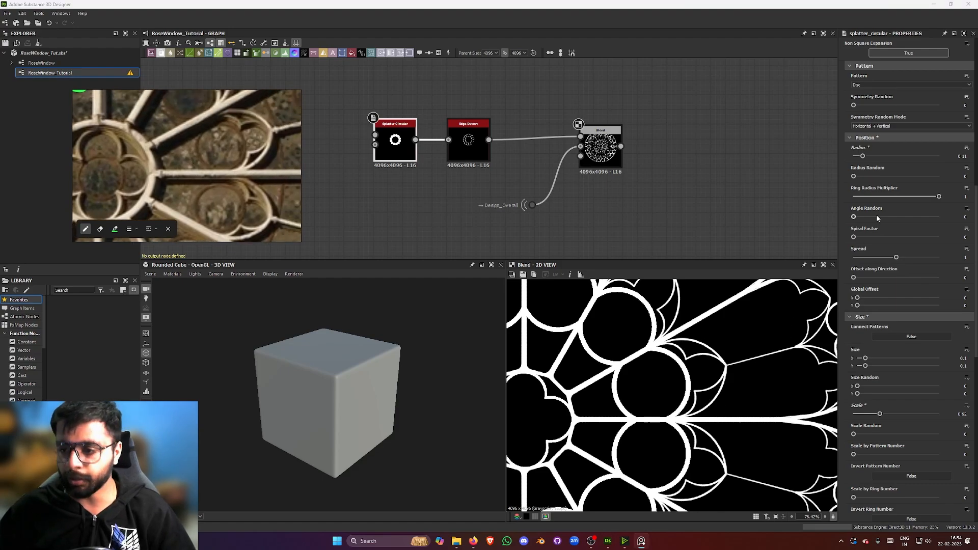
Set the Splatter Circular's Radius to 0.12 and inspect the blended circles close up.
{"action": "left_click_drag", "start_coordinate": [862, 156], "coordinate": [864, 157]}
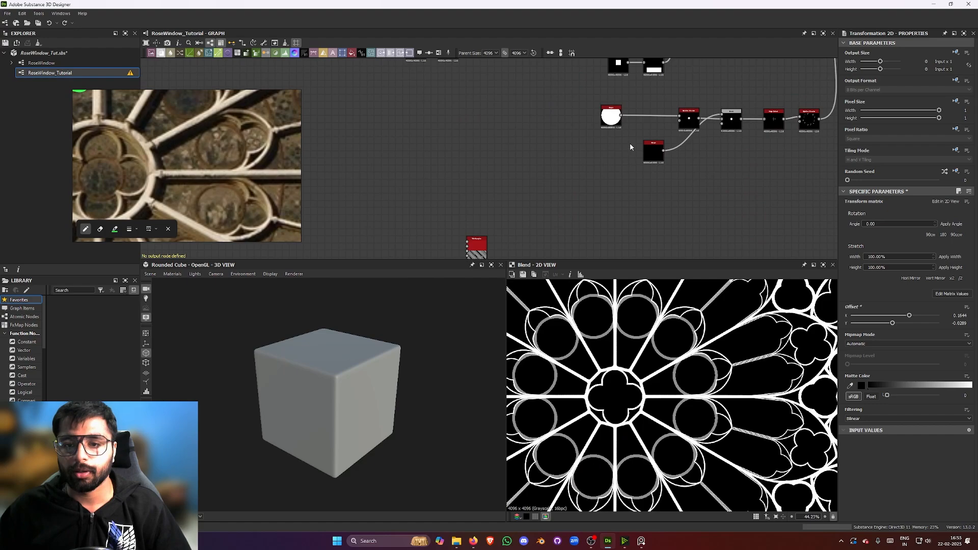
{"action": "middle_click_drag", "start_coordinate": [712, 238], "coordinate": [547, 69]}
{"action": "middle_click_drag", "start_coordinate": [634, 240], "coordinate": [641, 114]}
{"action": "middle_click_drag", "start_coordinate": [519, 210], "coordinate": [552, 135]}
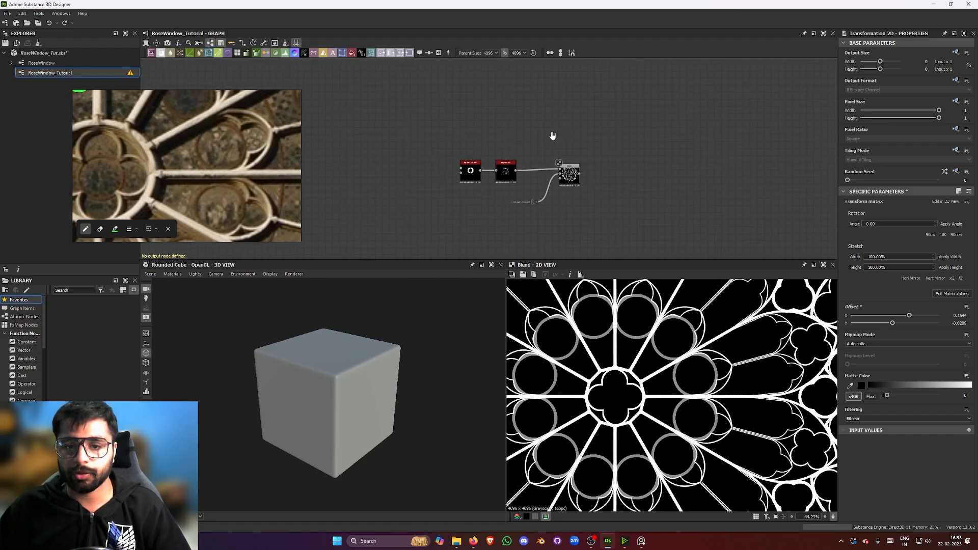
{"action": "scroll", "coordinate": [550, 191], "scroll_direction": "up", "scroll_amount": 4}
{"action": "left_click", "coordinate": [584, 156]}
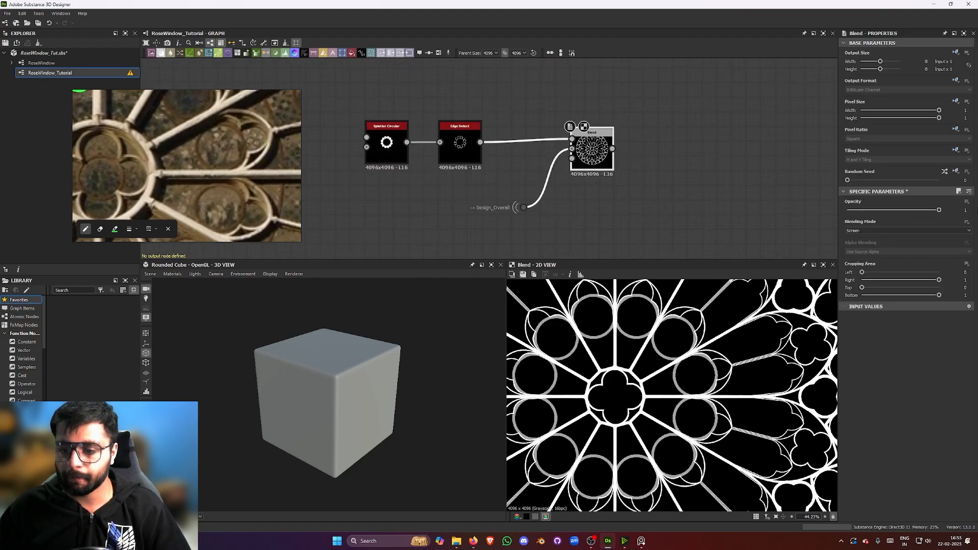
{"action": "scroll", "coordinate": [706, 357], "scroll_direction": "up", "scroll_amount": 4}
{"action": "scroll", "coordinate": [479, 168], "scroll_direction": "up", "scroll_amount": 3}
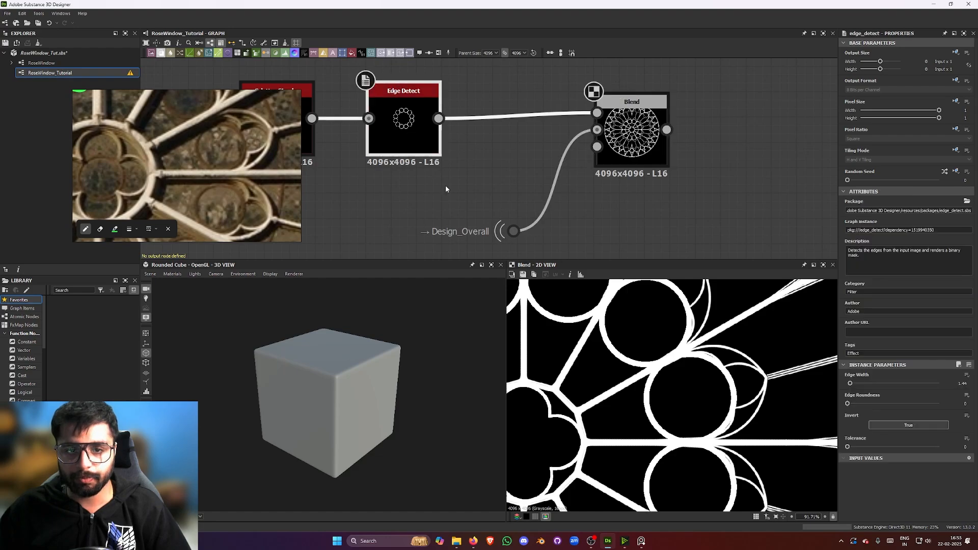
Fine-tune the Splatter Circular's Radius while checking how closely the circles meet the spokes and petal arcs.
{"action": "left_click", "coordinate": [346, 130]}
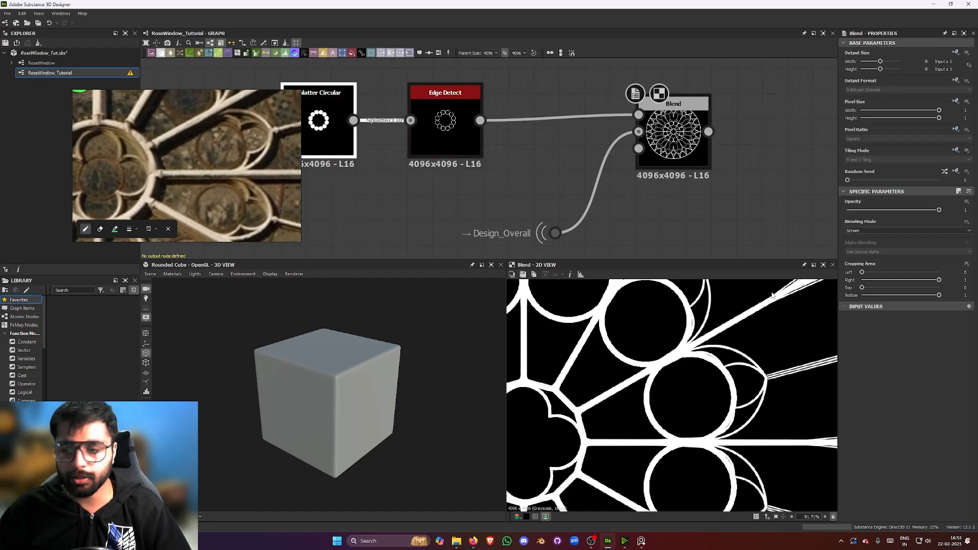
{"action": "scroll", "coordinate": [781, 337], "scroll_direction": "down", "scroll_amount": 5}
{"action": "scroll", "coordinate": [746, 336], "scroll_direction": "up", "scroll_amount": 4}
{"action": "scroll", "coordinate": [743, 337], "scroll_direction": "up", "scroll_amount": 2}
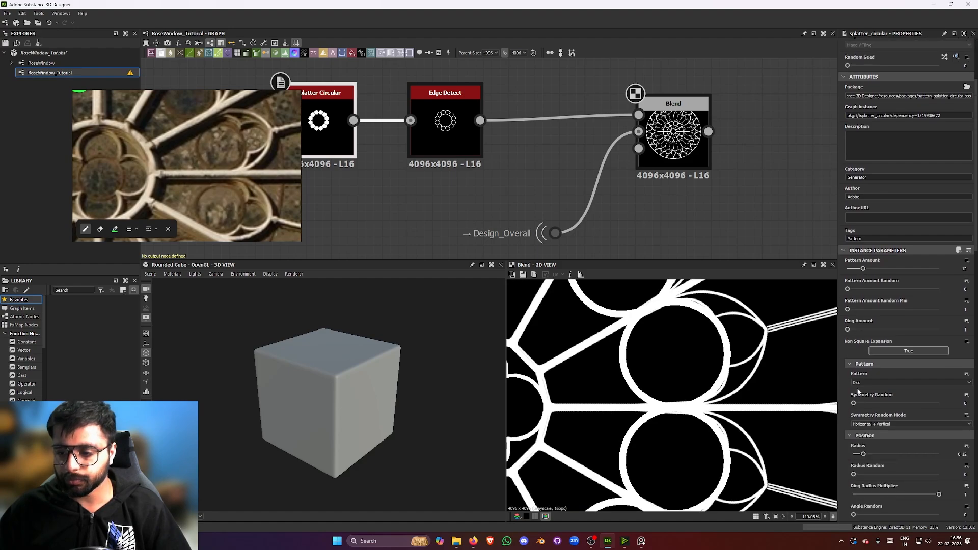
{"action": "scroll", "coordinate": [874, 287], "scroll_direction": "up", "scroll_amount": 5}
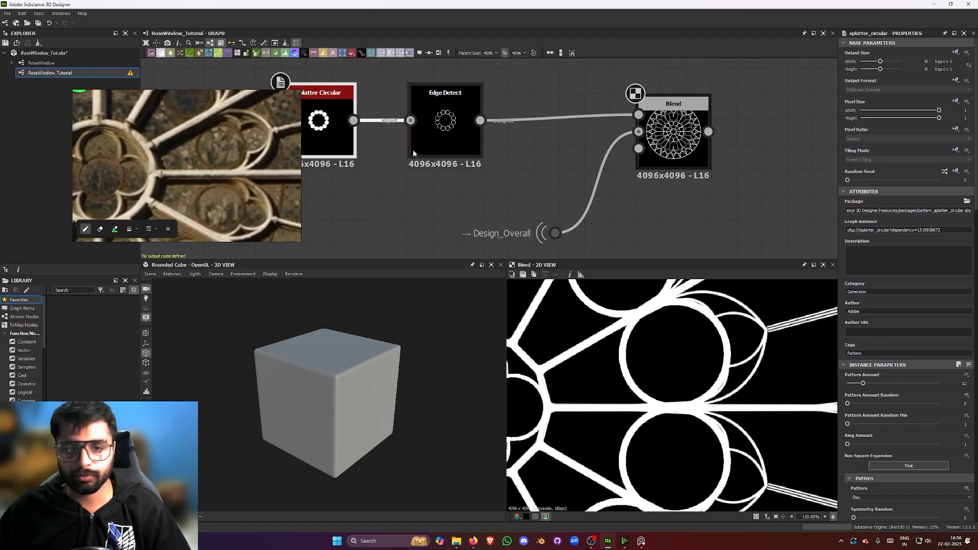
{"action": "middle_click_drag", "start_coordinate": [504, 193], "coordinate": [605, 195]}
{"action": "scroll", "coordinate": [915, 366], "scroll_direction": "down", "scroll_amount": 3}
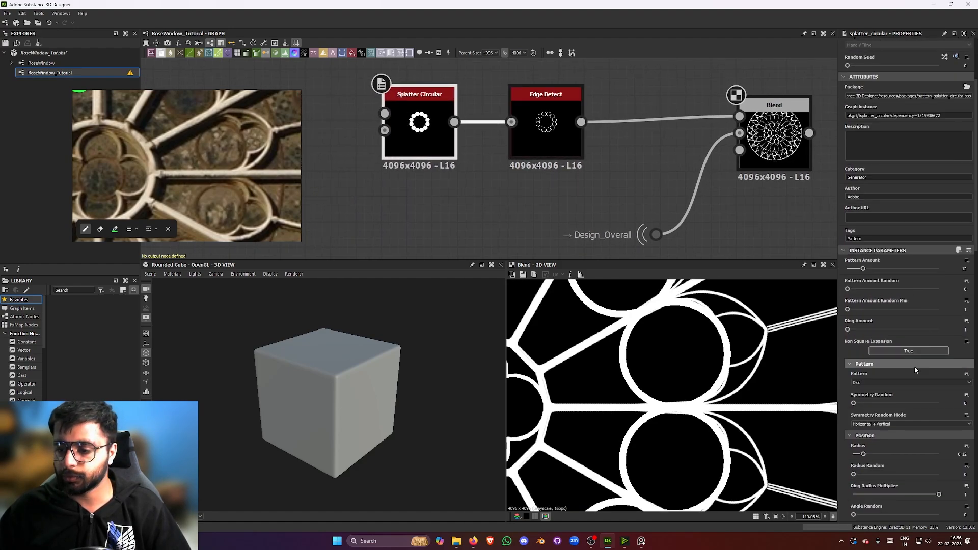
{"action": "scroll", "coordinate": [914, 366], "scroll_direction": "down", "scroll_amount": 3}
{"action": "left_click_drag", "start_coordinate": [863, 340], "coordinate": [863, 340]}
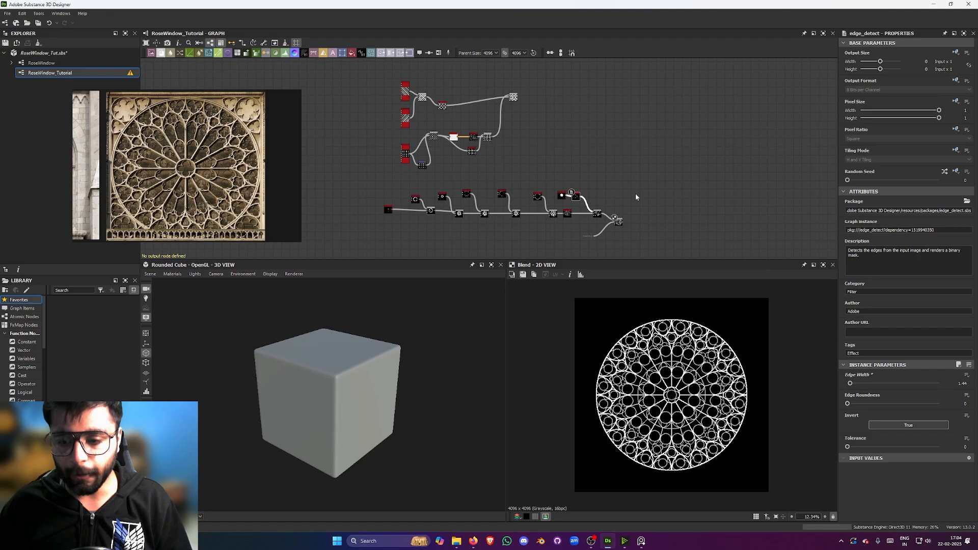
Preview the central disc Shape and the first Blend at the start of the chain of circle rings.
{"action": "scroll", "coordinate": [618, 218], "scroll_direction": "up", "scroll_amount": 4}
{"action": "middle_click_drag", "start_coordinate": [435, 189], "coordinate": [617, 190]}
{"action": "scroll", "coordinate": [701, 332], "scroll_direction": "up", "scroll_amount": 5}
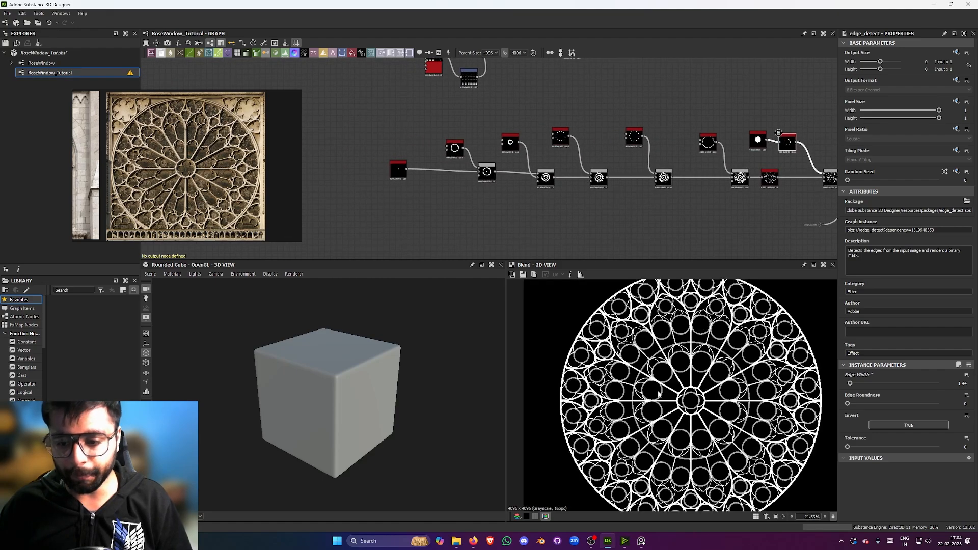
{"action": "scroll", "coordinate": [220, 171], "scroll_direction": "up", "scroll_amount": 5}
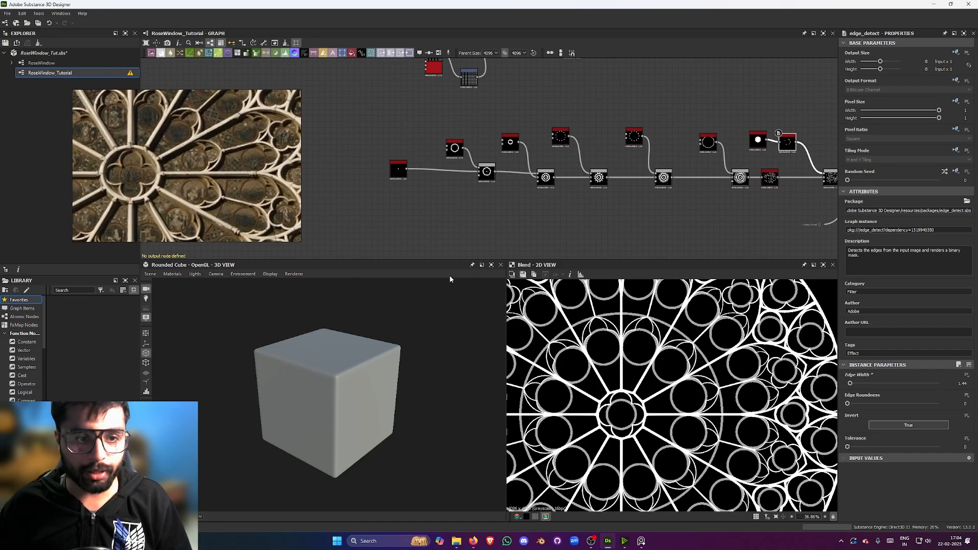
{"action": "scroll", "coordinate": [351, 173], "scroll_direction": "up", "scroll_amount": 3}
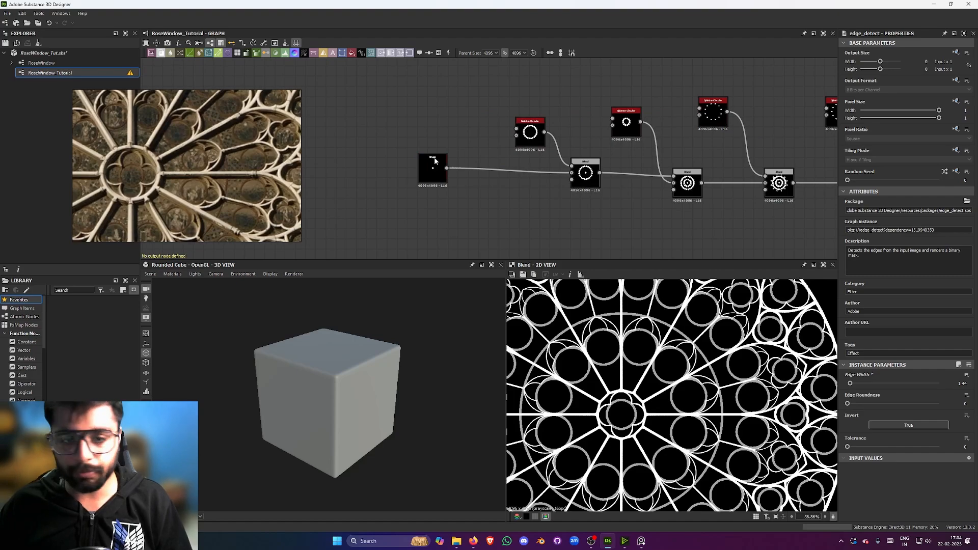
{"action": "double_click", "coordinate": [434, 166]}
{"action": "middle_click_drag", "start_coordinate": [596, 209], "coordinate": [526, 224]}
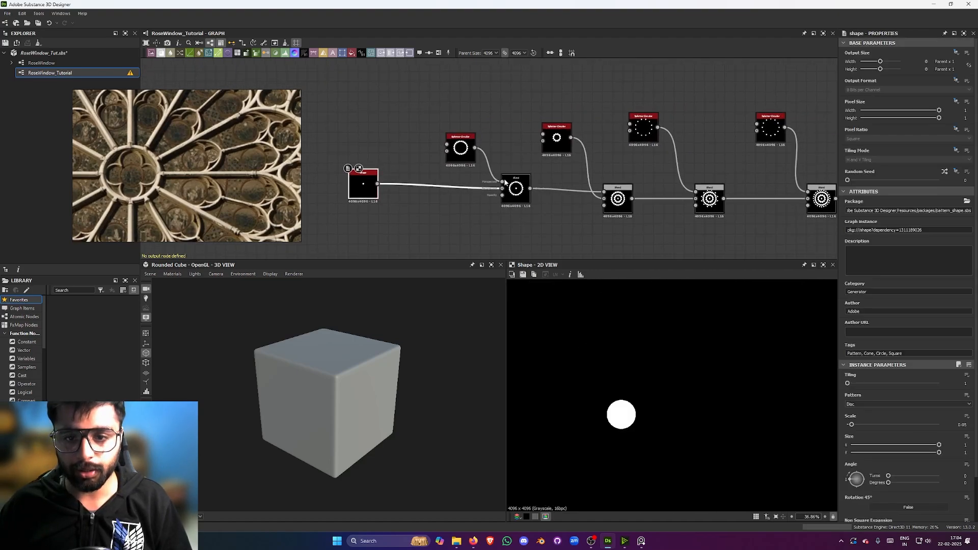
{"action": "double_click", "coordinate": [516, 189]}
{"action": "scroll", "coordinate": [581, 229], "scroll_direction": "down", "scroll_amount": 4}
{"action": "scroll", "coordinate": [669, 333], "scroll_direction": "down", "scroll_amount": 3}
{"action": "scroll", "coordinate": [709, 244], "scroll_direction": "up", "scroll_amount": 3}
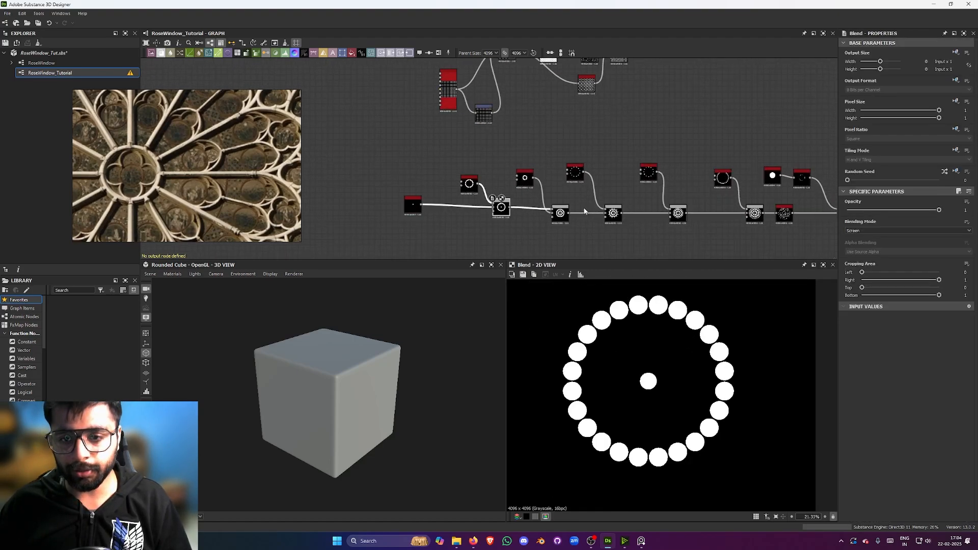
Preview the next three Blend nodes along the chain in turn to examine how each ring of discs is added.
{"action": "double_click", "coordinate": [497, 211]}
{"action": "scroll", "coordinate": [693, 353], "scroll_direction": "down", "scroll_amount": 1}
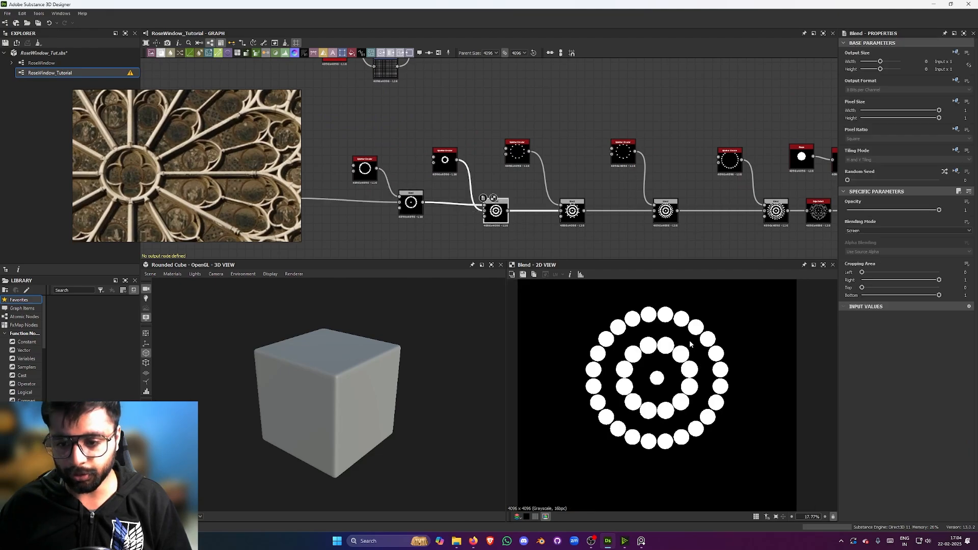
{"action": "scroll", "coordinate": [605, 219], "scroll_direction": "up", "scroll_amount": 1}
{"action": "double_click", "coordinate": [567, 211]}
{"action": "middle_click_drag", "start_coordinate": [658, 234], "coordinate": [603, 239]}
{"action": "double_click", "coordinate": [619, 226]}
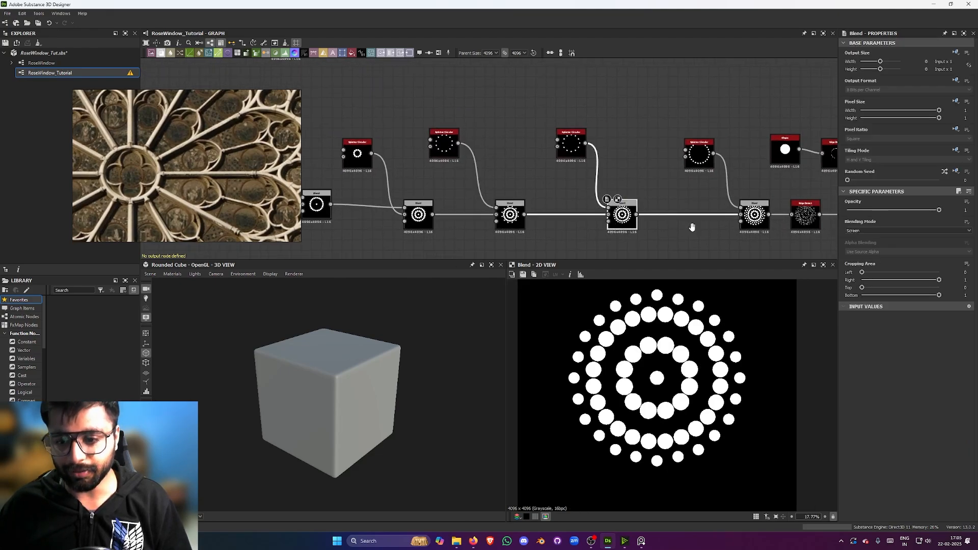
Examine the final Blend result of the rose window and the parameters of the Edge Detect node feeding its rings.
{"action": "middle_click_drag", "start_coordinate": [691, 227], "coordinate": [659, 193]}
{"action": "double_click", "coordinate": [664, 222]}
{"action": "double_click", "coordinate": [725, 214]}
{"action": "scroll", "coordinate": [710, 328], "scroll_direction": "up", "scroll_amount": 3}
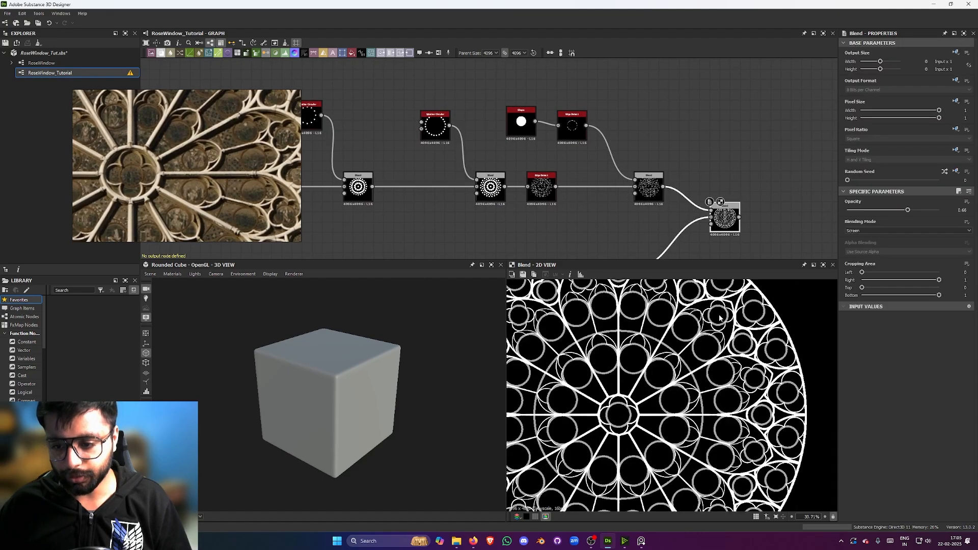
{"action": "scroll", "coordinate": [645, 215], "scroll_direction": "down", "scroll_amount": 1}
{"action": "middle_click_drag", "start_coordinate": [574, 202], "coordinate": [633, 213]}
{"action": "scroll", "coordinate": [633, 213], "scroll_direction": "up", "scroll_amount": 1}
{"action": "left_click", "coordinate": [615, 207]}
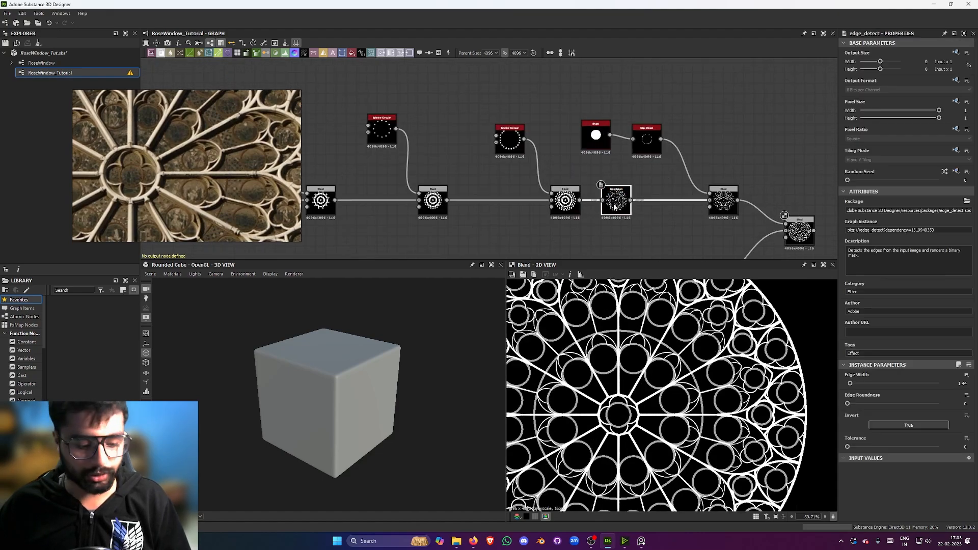
{"action": "key", "text": "ctrl+b"}
{"action": "key", "text": "ctrl+b"}
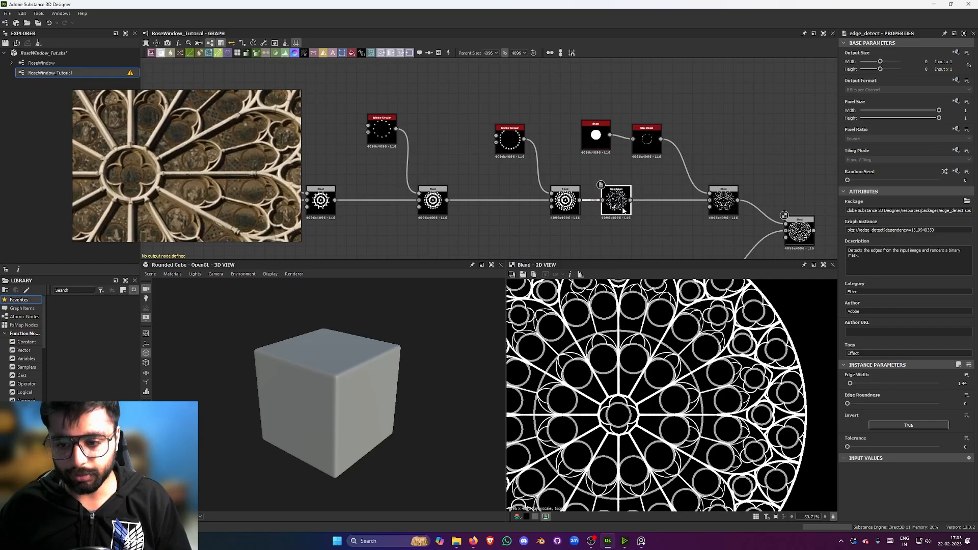
{"action": "scroll", "coordinate": [721, 354], "scroll_direction": "up", "scroll_amount": 2}
{"action": "scroll", "coordinate": [672, 354], "scroll_direction": "down", "scroll_amount": 4}
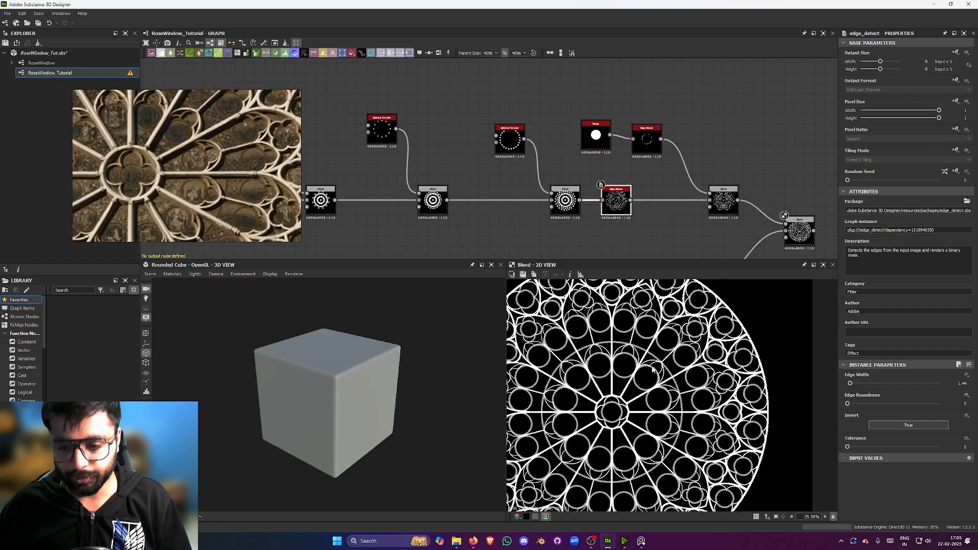
{"action": "scroll", "coordinate": [627, 360], "scroll_direction": "up", "scroll_amount": 2}
{"action": "scroll", "coordinate": [708, 367], "scroll_direction": "down", "scroll_amount": 1}
{"action": "middle_click_drag", "start_coordinate": [787, 335], "coordinate": [747, 339]}
{"action": "scroll", "coordinate": [720, 356], "scroll_direction": "down", "scroll_amount": 1}
{"action": "scroll", "coordinate": [764, 319], "scroll_direction": "down", "scroll_amount": 1}
{"action": "middle_click_drag", "start_coordinate": [654, 219], "coordinate": [598, 191]}
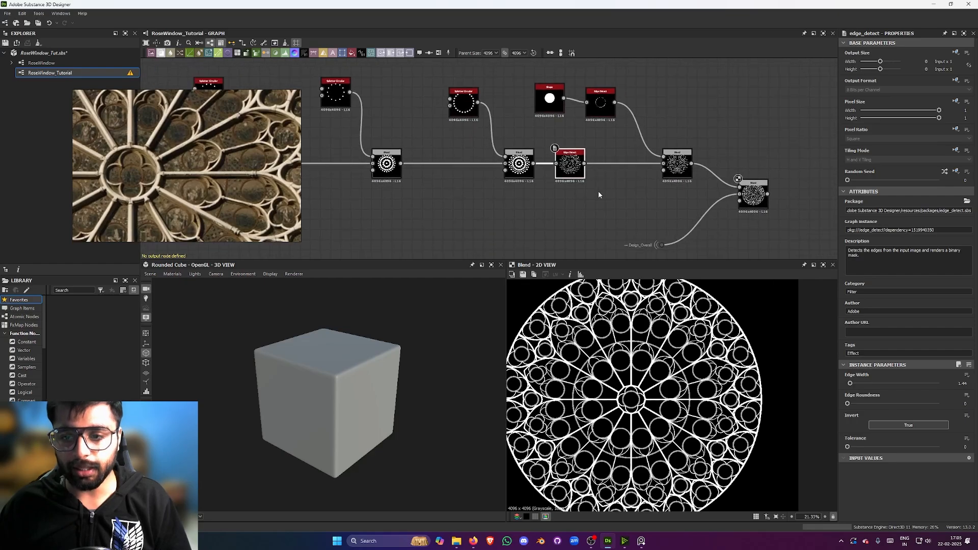
Inspect the Shape node's parameters and preview the final Blend of the diamond lattice pattern.
{"action": "left_click", "coordinate": [550, 97]}
{"action": "scroll", "coordinate": [613, 137], "scroll_direction": "down", "scroll_amount": 4}
{"action": "middle_click_drag", "start_coordinate": [570, 120], "coordinate": [603, 235]}
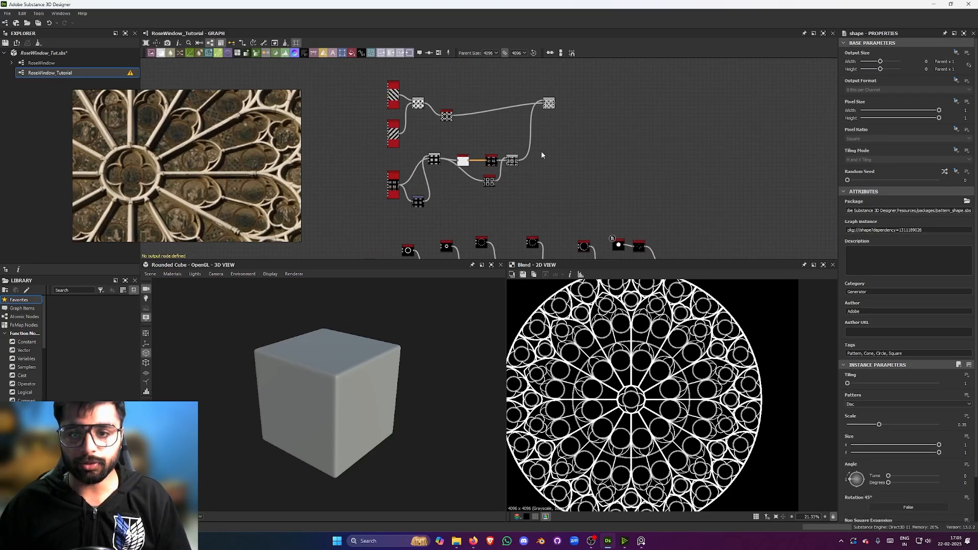
{"action": "scroll", "coordinate": [548, 104], "scroll_direction": "up", "scroll_amount": 1}
{"action": "double_click", "coordinate": [548, 104]}
{"action": "scroll", "coordinate": [548, 104], "scroll_direction": "up", "scroll_amount": 1}
{"action": "scroll", "coordinate": [761, 434], "scroll_direction": "up", "scroll_amount": 2}
{"action": "scroll", "coordinate": [738, 438], "scroll_direction": "down", "scroll_amount": 2}
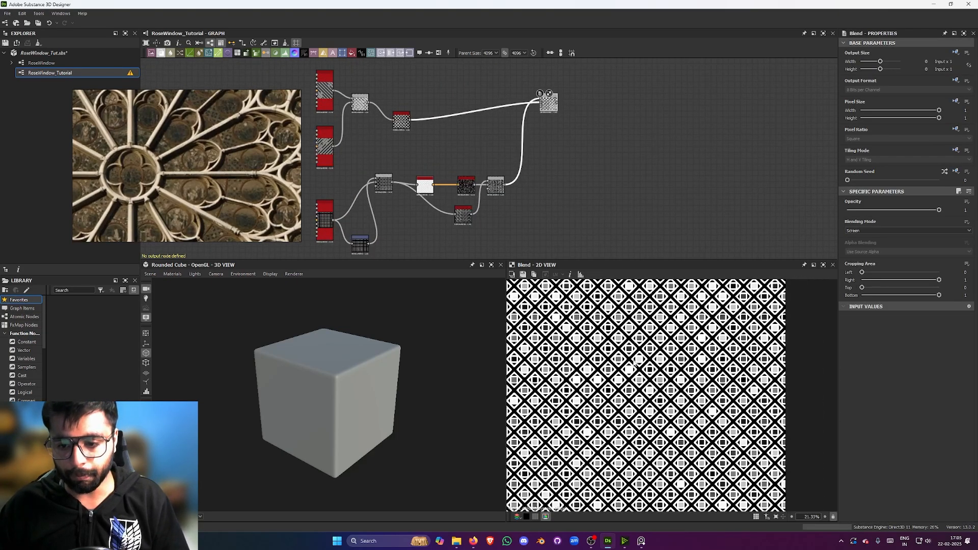
{"action": "scroll", "coordinate": [713, 438], "scroll_direction": "up", "scroll_amount": 3}
{"action": "scroll", "coordinate": [713, 433], "scroll_direction": "down", "scroll_amount": 1}
{"action": "scroll", "coordinate": [657, 179], "scroll_direction": "down", "scroll_amount": 2}
{"action": "middle_click_drag", "start_coordinate": [653, 174], "coordinate": [551, 66]}
{"action": "scroll", "coordinate": [636, 204], "scroll_direction": "up", "scroll_amount": 3}
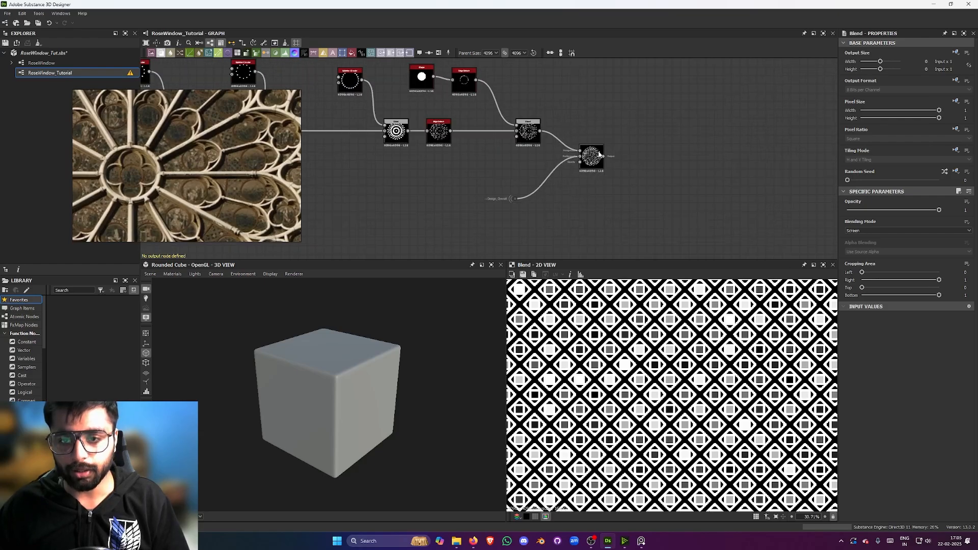
Preview the last two Blend nodes of the ring branch and delete the one that overlays the rings on the overall design.
{"action": "double_click", "coordinate": [591, 157]}
{"action": "scroll", "coordinate": [664, 358], "scroll_direction": "down", "scroll_amount": 1}
{"action": "double_click", "coordinate": [528, 131]}
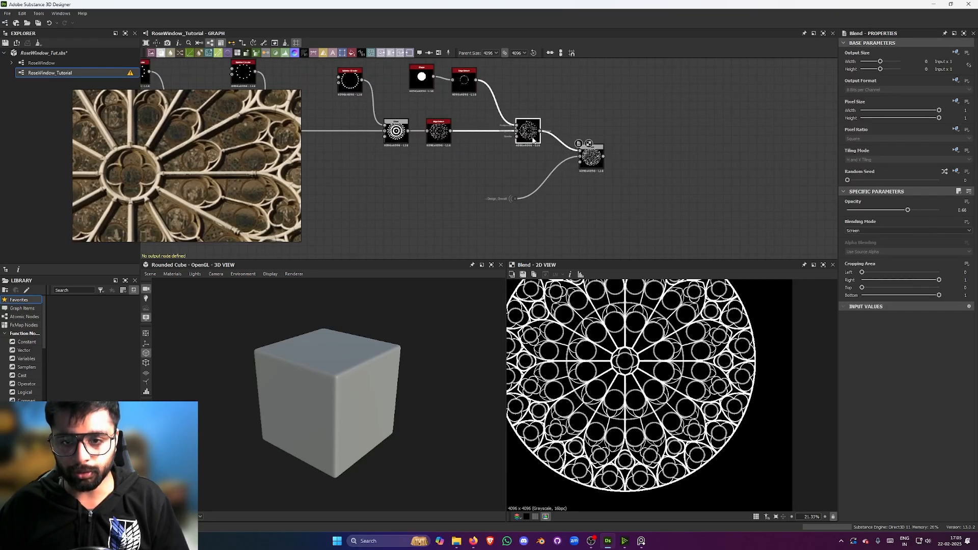
{"action": "scroll", "coordinate": [699, 360], "scroll_direction": "down", "scroll_amount": 2}
{"action": "scroll", "coordinate": [613, 167], "scroll_direction": "down", "scroll_amount": 2}
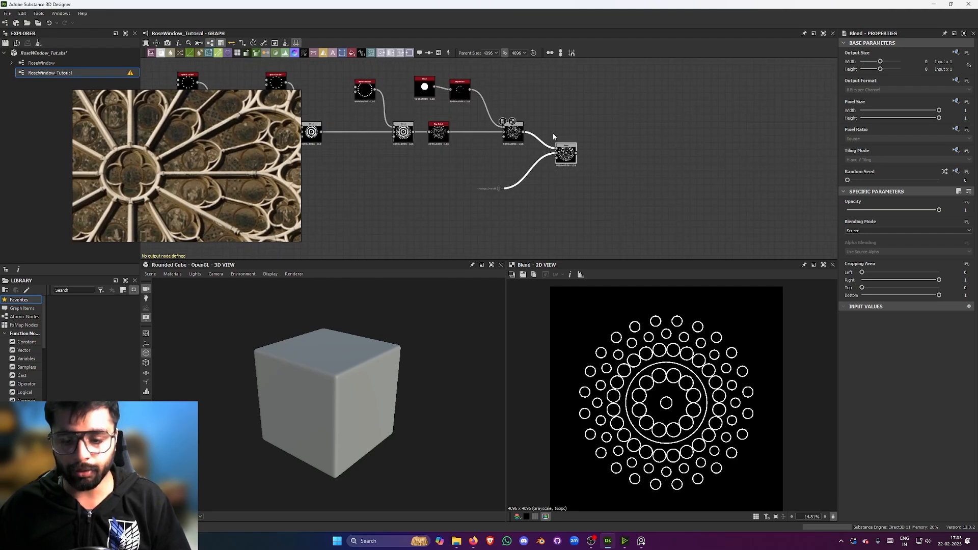
Move the lattice pattern's final Blend node in line with its upper incoming connection.
{"action": "scroll", "coordinate": [557, 163], "scroll_direction": "down", "scroll_amount": 3}
{"action": "middle_click_drag", "start_coordinate": [550, 71], "coordinate": [526, 158]}
{"action": "scroll", "coordinate": [543, 133], "scroll_direction": "down", "scroll_amount": 3}
{"action": "scroll", "coordinate": [466, 145], "scroll_direction": "up", "scroll_amount": 3}
{"action": "left_click_drag", "start_coordinate": [488, 139], "coordinate": [505, 152]}
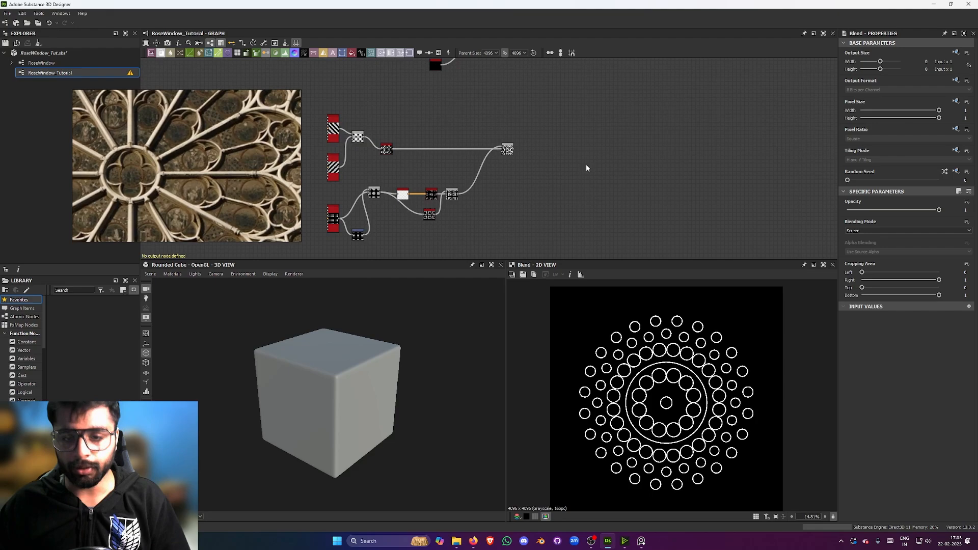
Add a dot node on the lattice pattern Blend's output and name it Pattern_glass.
{"action": "middle_click_drag", "start_coordinate": [593, 219], "coordinate": [522, 161]}
{"action": "scroll", "coordinate": [518, 127], "scroll_direction": "down", "scroll_amount": 1}
{"action": "scroll", "coordinate": [522, 161], "scroll_direction": "up", "scroll_amount": 3}
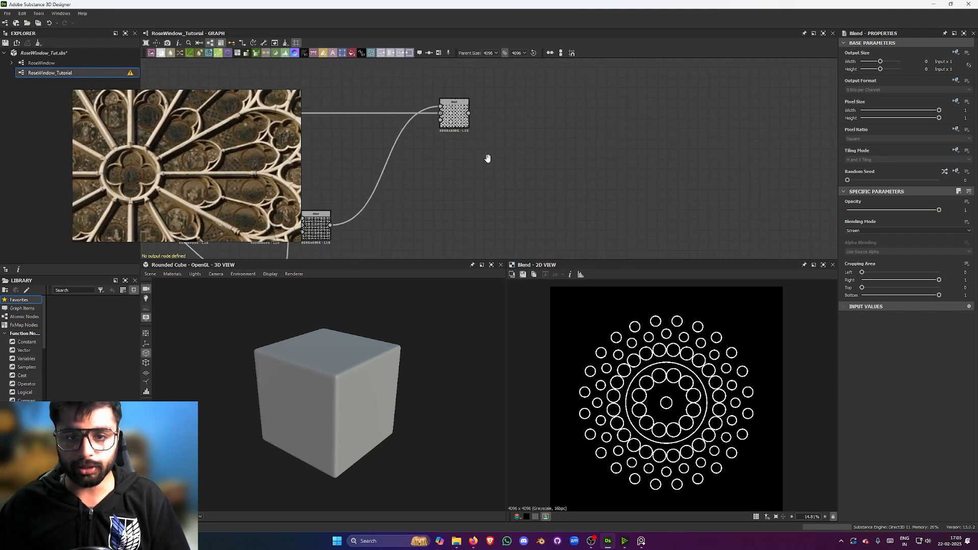
{"action": "scroll", "coordinate": [478, 142], "scroll_direction": "up", "scroll_amount": 2}
{"action": "left_click_drag", "start_coordinate": [471, 152], "coordinate": [554, 155]}
{"action": "left_click", "coordinate": [565, 134]}
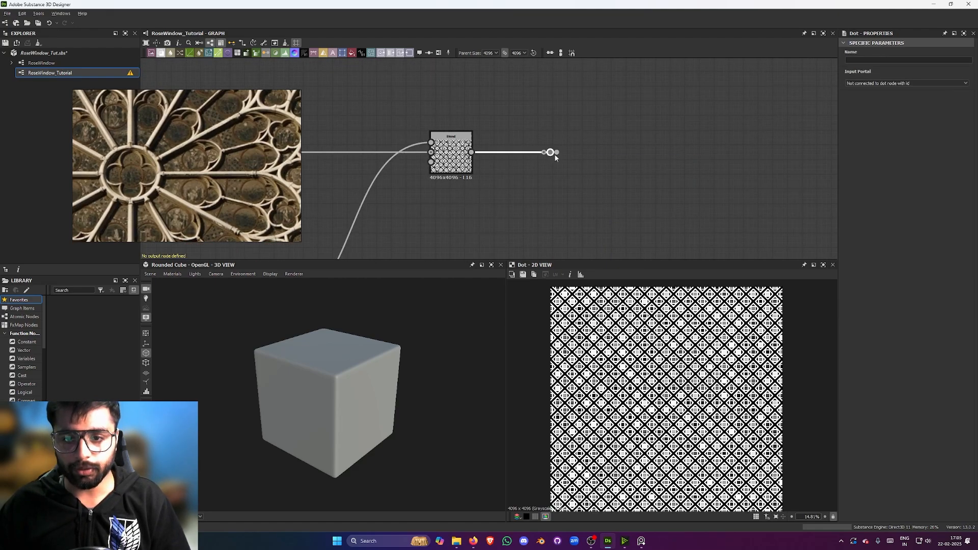
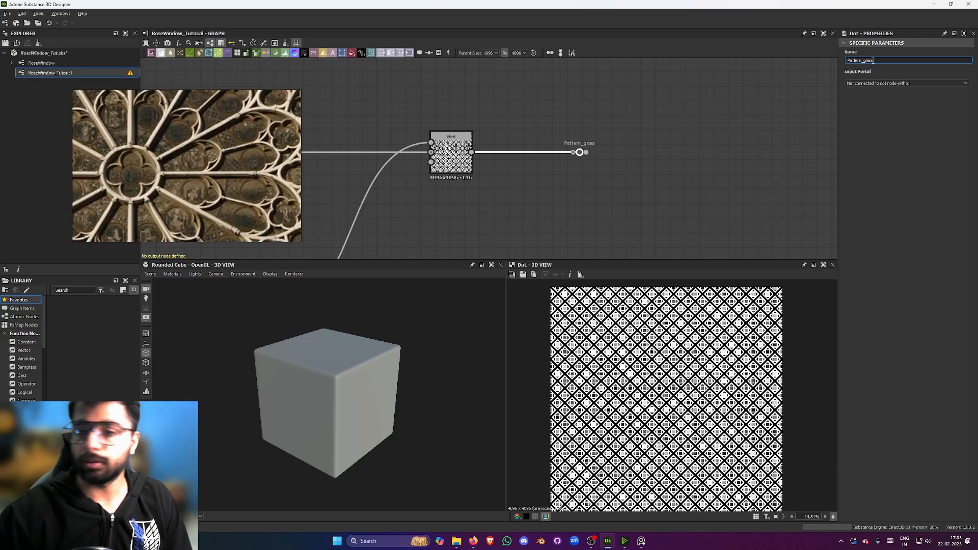
Add a dot node on the output of the ring branch's last Blend and name it RingPattern_glass.
{"action": "scroll", "coordinate": [561, 219], "scroll_direction": "down", "scroll_amount": 2}
{"action": "middle_click_drag", "start_coordinate": [560, 224], "coordinate": [461, 31]}
{"action": "scroll", "coordinate": [536, 132], "scroll_direction": "up", "scroll_amount": 4}
{"action": "middle_click_drag", "start_coordinate": [536, 132], "coordinate": [473, 23]}
{"action": "scroll", "coordinate": [560, 203], "scroll_direction": "down", "scroll_amount": 2}
{"action": "middle_click_drag", "start_coordinate": [581, 239], "coordinate": [548, 92]}
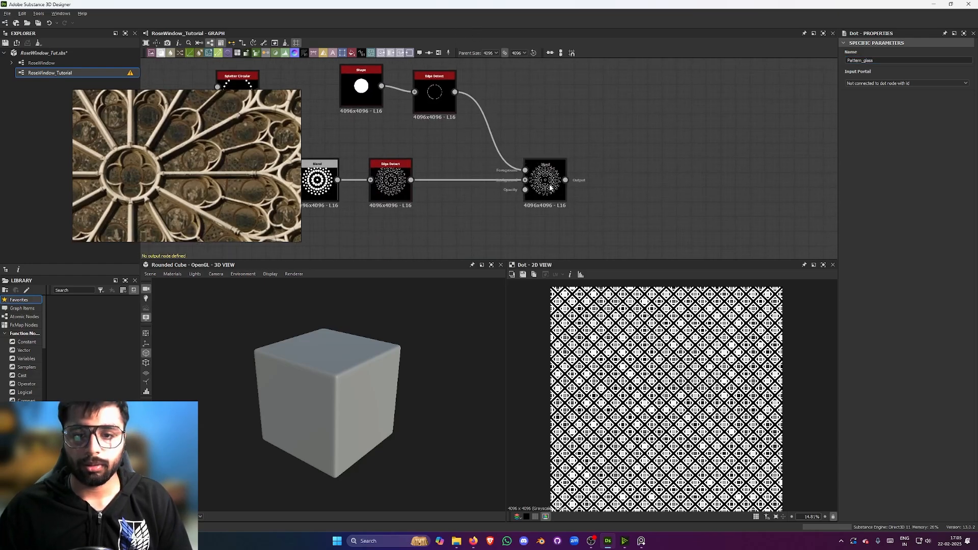
{"action": "left_click_drag", "start_coordinate": [565, 180], "coordinate": [627, 180]}
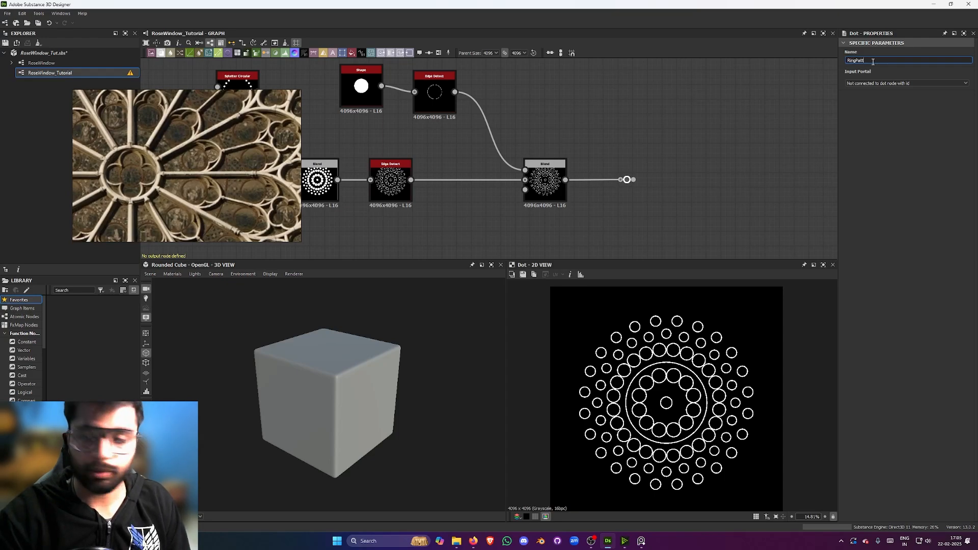
{"action": "type", "text": "ss"}
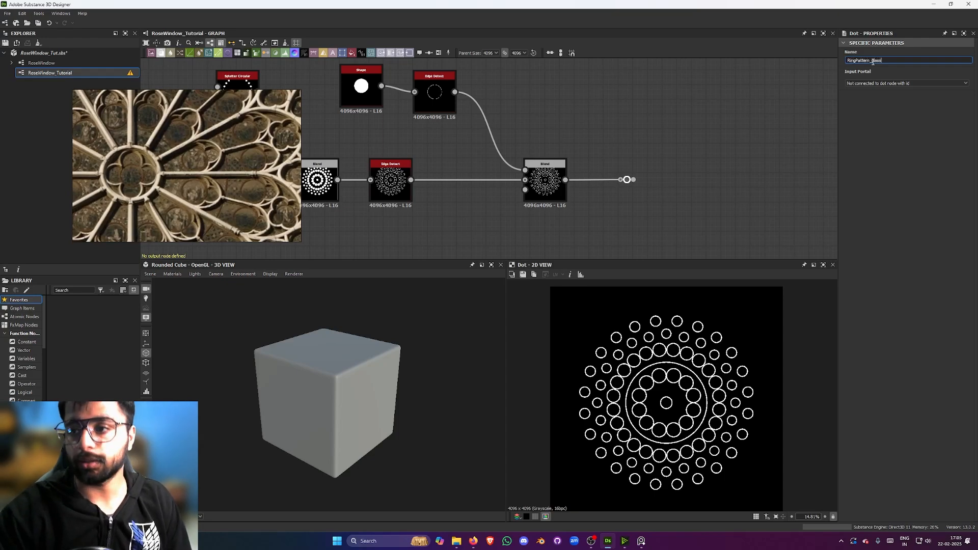
{"action": "key", "text": "Return"}
Look over the whole node graph, including the upper design branches and both glass pattern branches.
{"action": "scroll", "coordinate": [595, 122], "scroll_direction": "down", "scroll_amount": 5}
{"action": "middle_click_drag", "start_coordinate": [601, 132], "coordinate": [609, 151]}
{"action": "scroll", "coordinate": [601, 123], "scroll_direction": "down", "scroll_amount": 3}
{"action": "middle_click_drag", "start_coordinate": [589, 87], "coordinate": [430, 102]}
{"action": "scroll", "coordinate": [530, 181], "scroll_direction": "up", "scroll_amount": 1}
{"action": "middle_click_drag", "start_coordinate": [574, 165], "coordinate": [605, 203]}
{"action": "scroll", "coordinate": [524, 140], "scroll_direction": "down", "scroll_amount": 3}
{"action": "scroll", "coordinate": [537, 128], "scroll_direction": "up", "scroll_amount": 2}
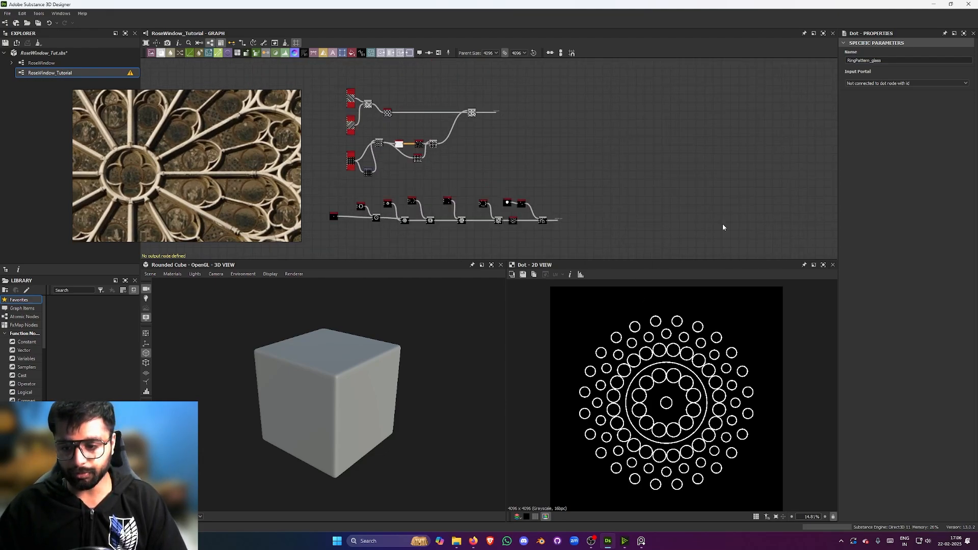
{"action": "scroll", "coordinate": [739, 370], "scroll_direction": "up", "scroll_amount": 3}
{"action": "scroll", "coordinate": [709, 355], "scroll_direction": "down", "scroll_amount": 3}
{"action": "scroll", "coordinate": [591, 134], "scroll_direction": "down", "scroll_amount": 2}
{"action": "middle_click_drag", "start_coordinate": [582, 172], "coordinate": [506, 242]}
{"action": "scroll", "coordinate": [485, 166], "scroll_direction": "up", "scroll_amount": 3}
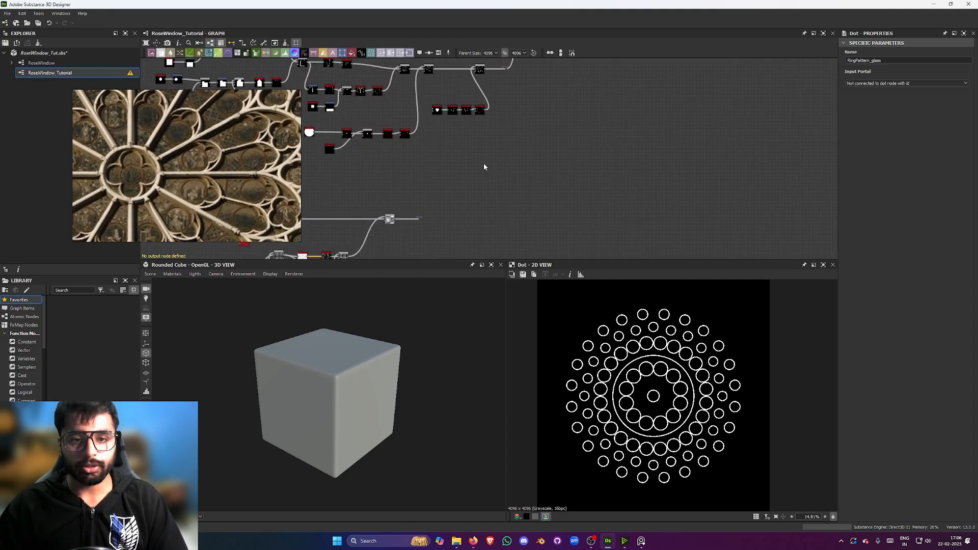
{"action": "scroll", "coordinate": [497, 172], "scroll_direction": "up", "scroll_amount": 1}
{"action": "scroll", "coordinate": [563, 187], "scroll_direction": "down", "scroll_amount": 1}
{"action": "scroll", "coordinate": [564, 191], "scroll_direction": "down", "scroll_amount": 4}
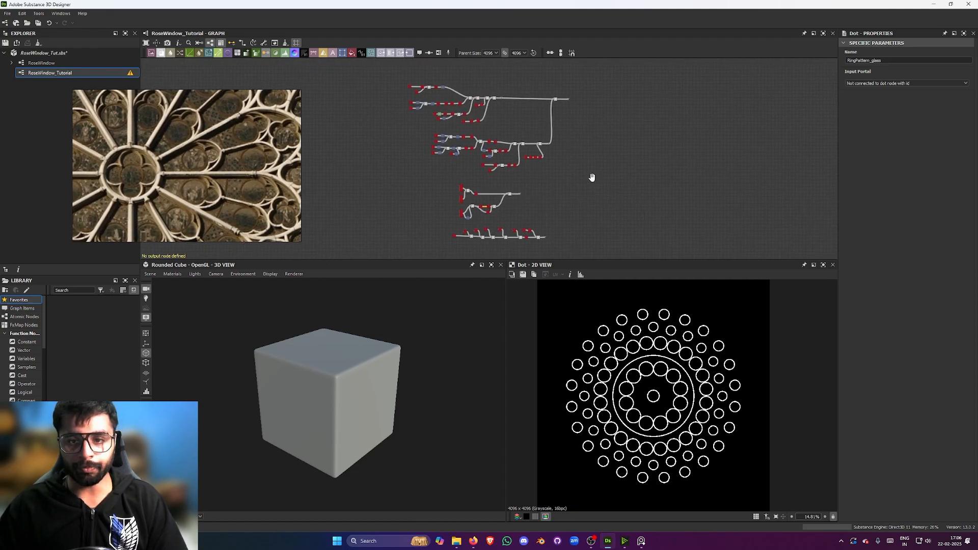
{"action": "scroll", "coordinate": [501, 171], "scroll_direction": "up", "scroll_amount": 6}
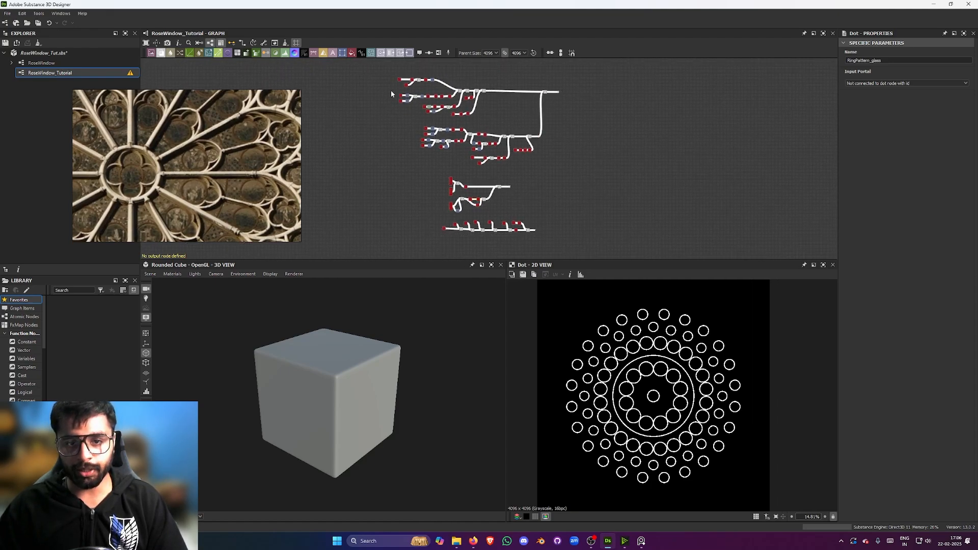
Add a Base Material node in the empty area of the graph and apply its outputs to the 3D cube.
{"action": "key", "text": "space"}
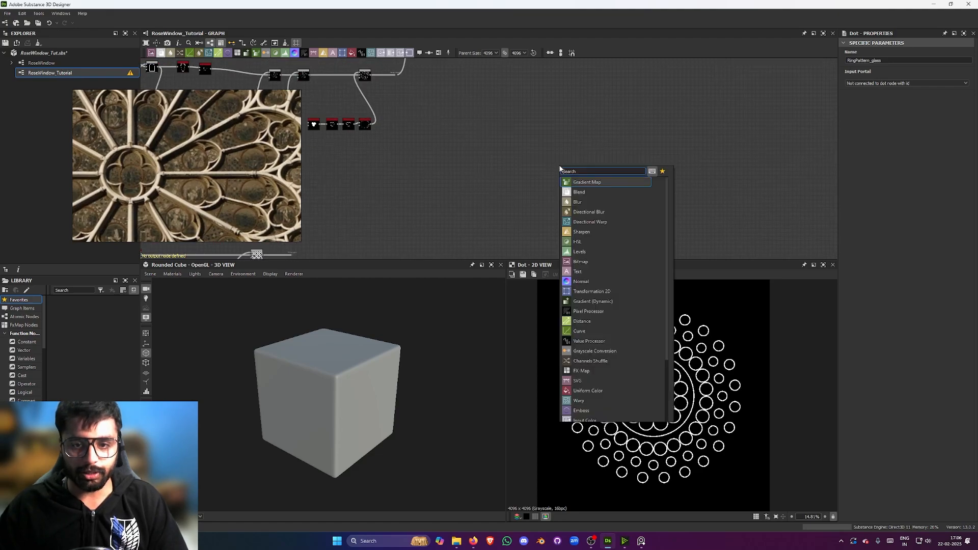
{"action": "type", "text": "base"}
{"action": "left_click", "coordinate": [592, 213]}
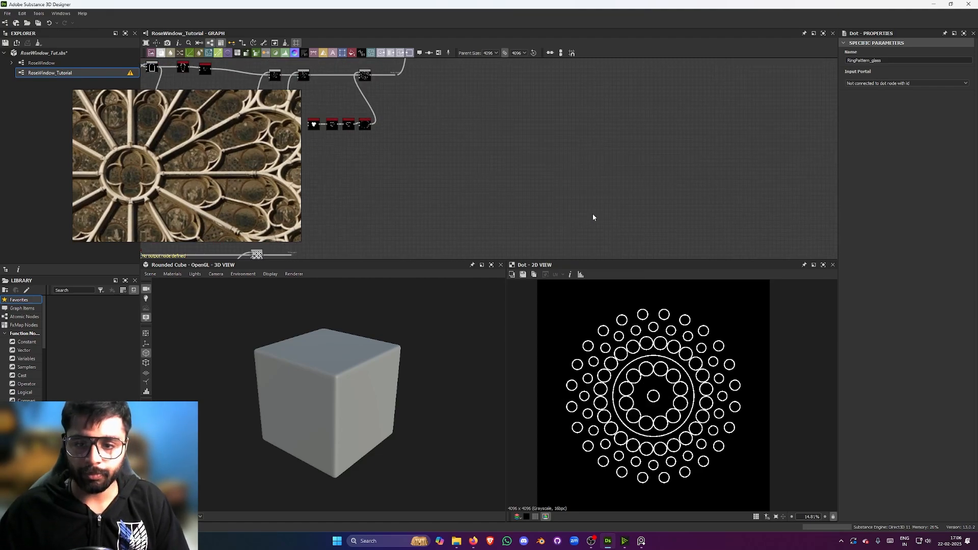
{"action": "scroll", "coordinate": [558, 161], "scroll_direction": "up", "scroll_amount": 5}
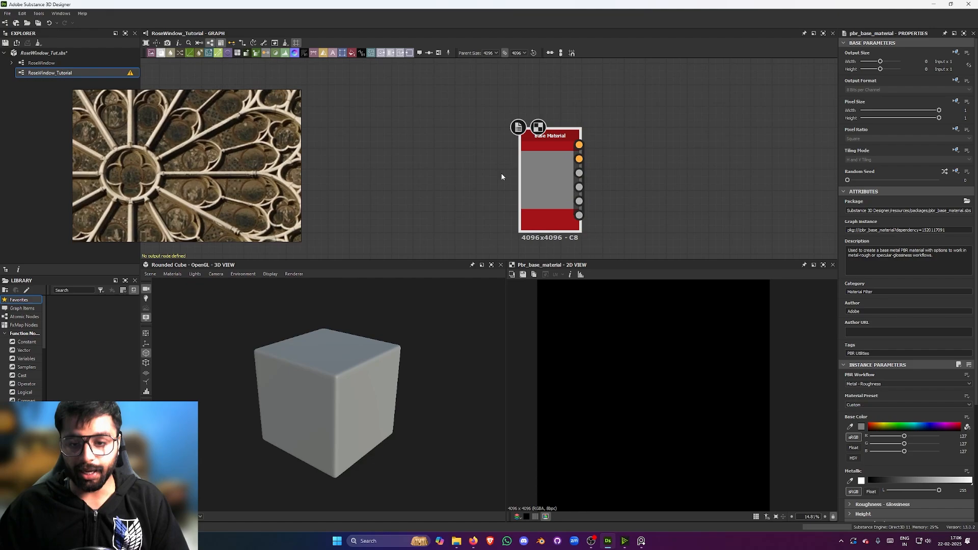
{"action": "left_click_drag", "start_coordinate": [553, 179], "coordinate": [248, 326]}
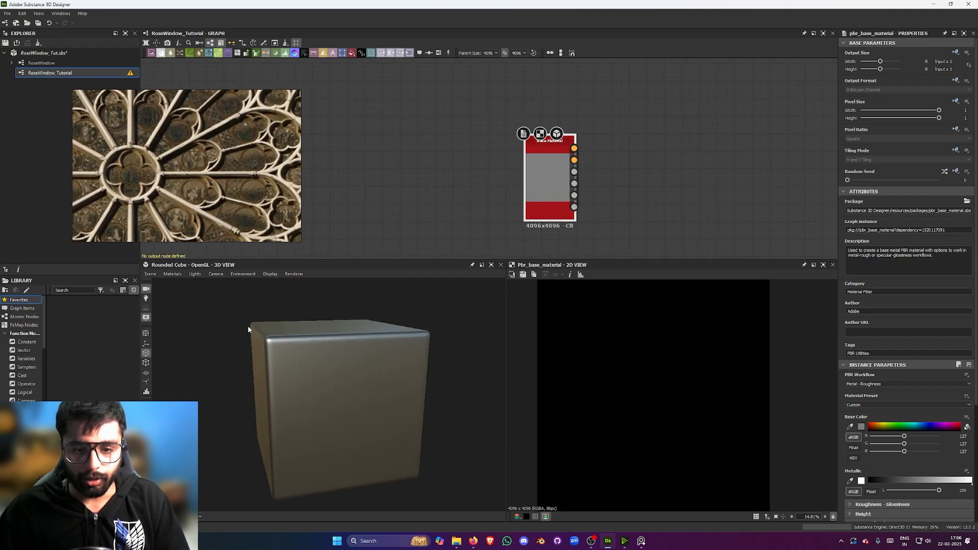
{"action": "left_click_drag", "start_coordinate": [547, 173], "coordinate": [554, 173]}
Enable the Base Color, Normal, Roughness and Metallic user-defined maps on the Base Material node.
{"action": "scroll", "coordinate": [912, 356], "scroll_direction": "down", "scroll_amount": 4}
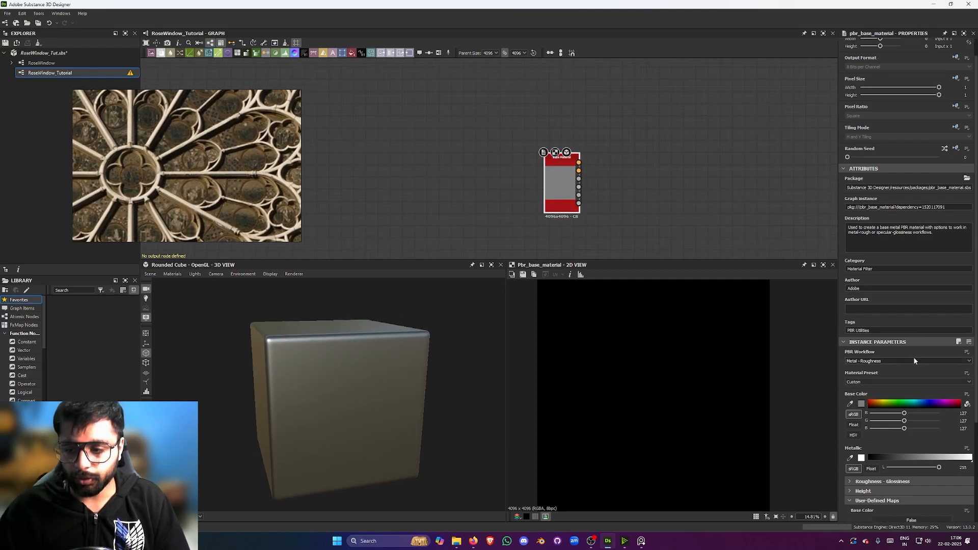
{"action": "scroll", "coordinate": [581, 185], "scroll_direction": "up", "scroll_amount": 2}
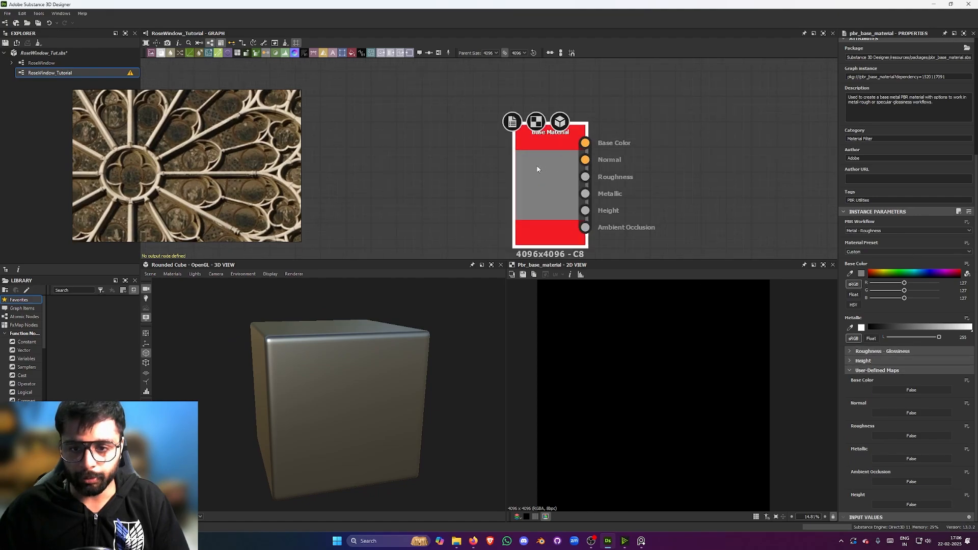
{"action": "left_click", "coordinate": [853, 370]}
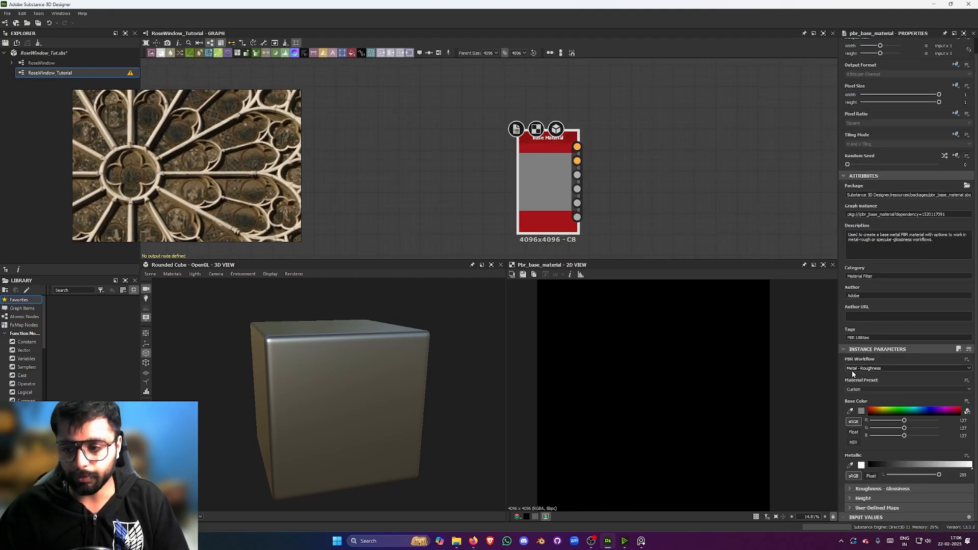
{"action": "left_click", "coordinate": [853, 508]}
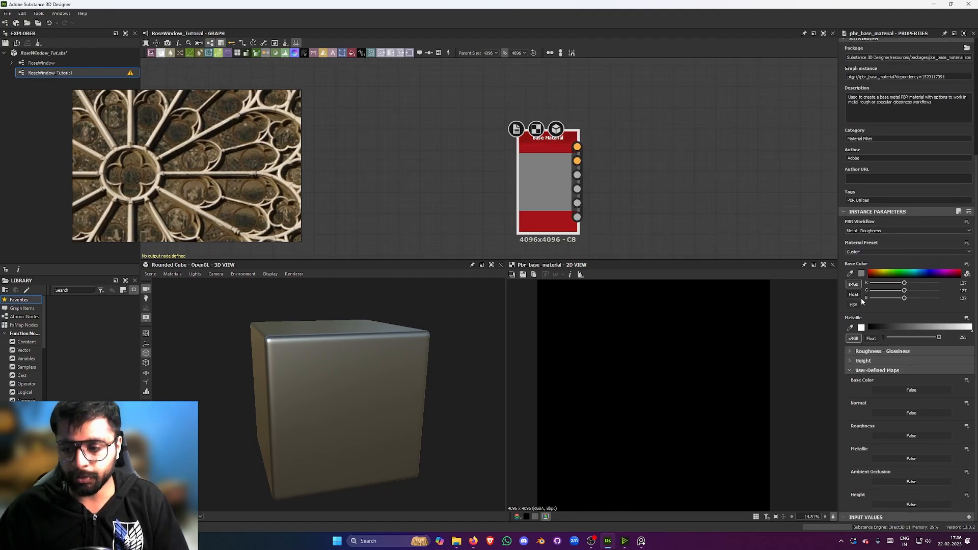
{"action": "left_click", "coordinate": [892, 390]}
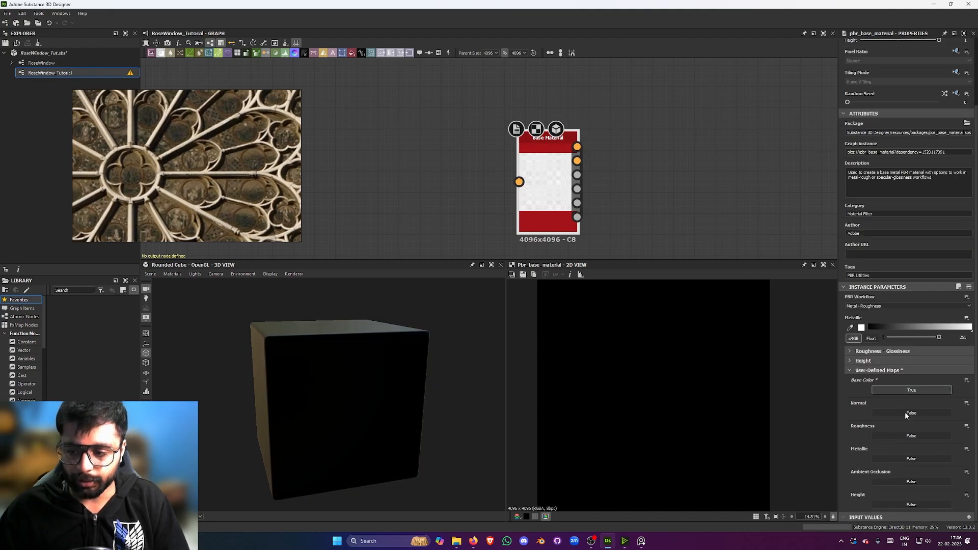
{"action": "left_click", "coordinate": [892, 412]}
{"action": "left_click", "coordinate": [894, 436]}
{"action": "left_click", "coordinate": [891, 460]}
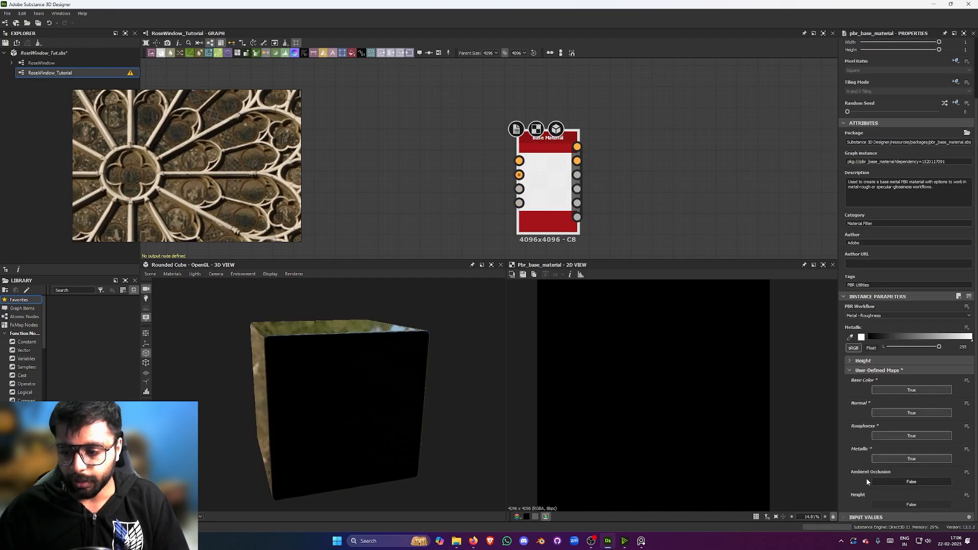
{"action": "left_click", "coordinate": [900, 482]}
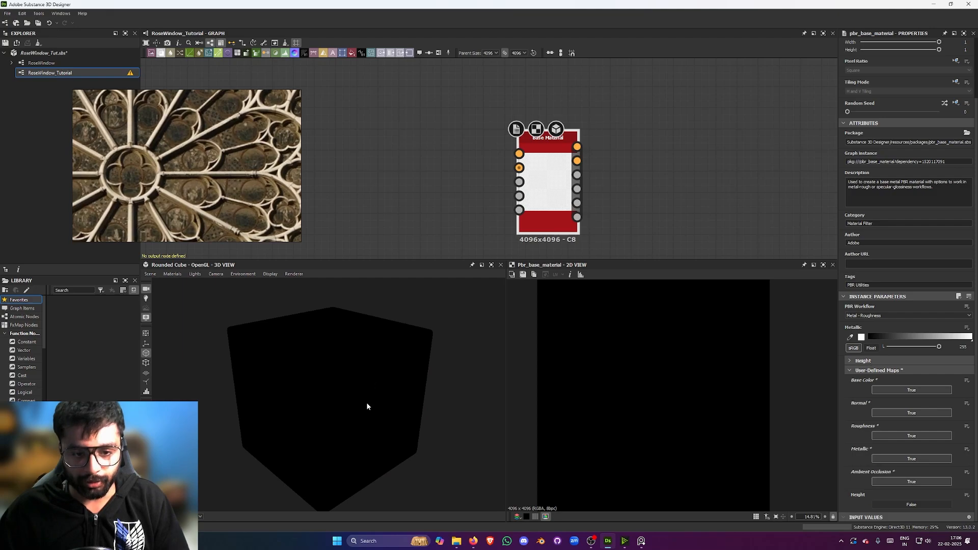
{"action": "left_click_drag", "start_coordinate": [367, 406], "coordinate": [396, 383]}
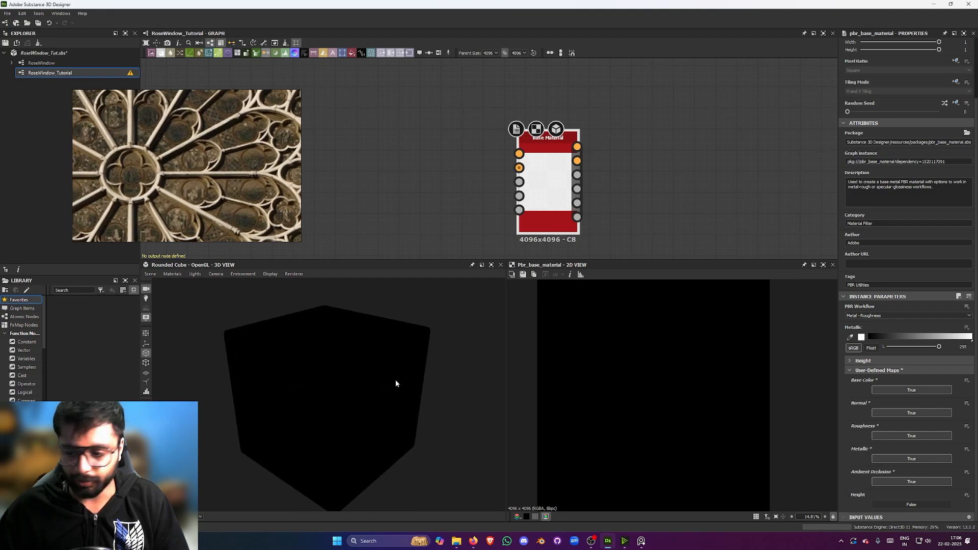
{"action": "left_click", "coordinate": [906, 481]}
Enable the Height user-defined map on the Base Material node and check the cube in the 3D view.
{"action": "left_click", "coordinate": [911, 504]}
{"action": "mouse_move", "coordinate": [328, 353]}
{"action": "left_mouse_down"}
{"action": "mouse_move", "coordinate": [335, 359]}
{"action": "mouse_move", "coordinate": [315, 357]}
{"action": "left_mouse_up"}
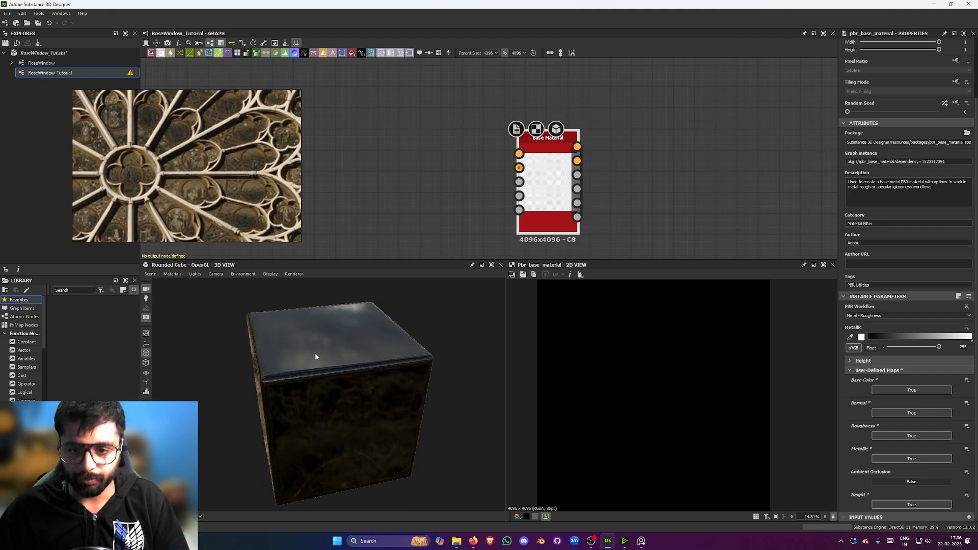
Add a Uniform Color node well to the left of the Base Material and set its output color to dark teal (RGB 0, 60, 74).
{"action": "scroll", "coordinate": [462, 160], "scroll_direction": "down", "scroll_amount": 5}
{"action": "middle_click_drag", "start_coordinate": [462, 159], "coordinate": [644, 165]}
{"action": "scroll", "coordinate": [551, 156], "scroll_direction": "down", "scroll_amount": 2}
{"action": "scroll", "coordinate": [582, 124], "scroll_direction": "up", "scroll_amount": 3}
{"action": "middle_click_drag", "start_coordinate": [551, 156], "coordinate": [527, 151]}
{"action": "scroll", "coordinate": [527, 151], "scroll_direction": "up", "scroll_amount": 3}
{"action": "middle_click_drag", "start_coordinate": [594, 192], "coordinate": [503, 127]}
{"action": "key", "text": "space"}
{"action": "type", "text": "uni"}
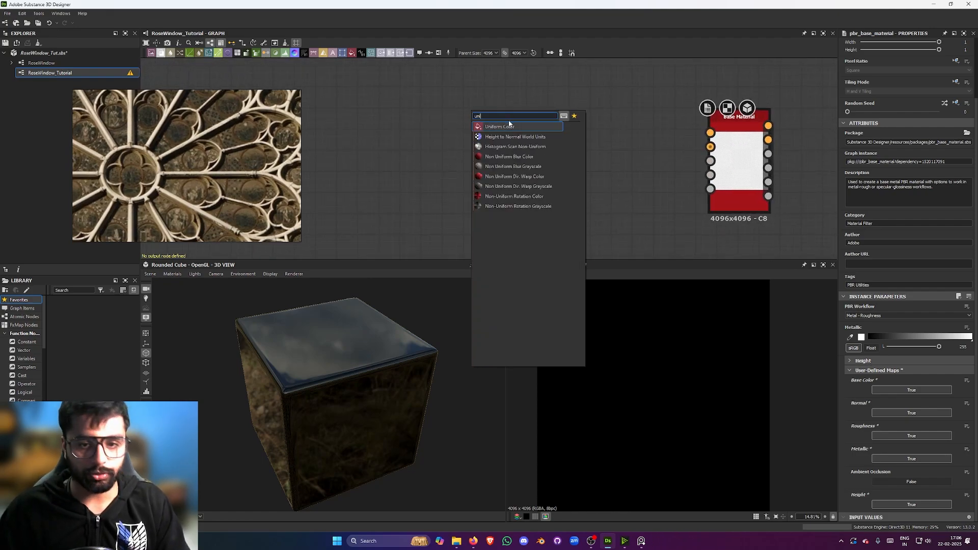
{"action": "left_click", "coordinate": [499, 126]}
{"action": "left_click_drag", "start_coordinate": [489, 127], "coordinate": [467, 125]}
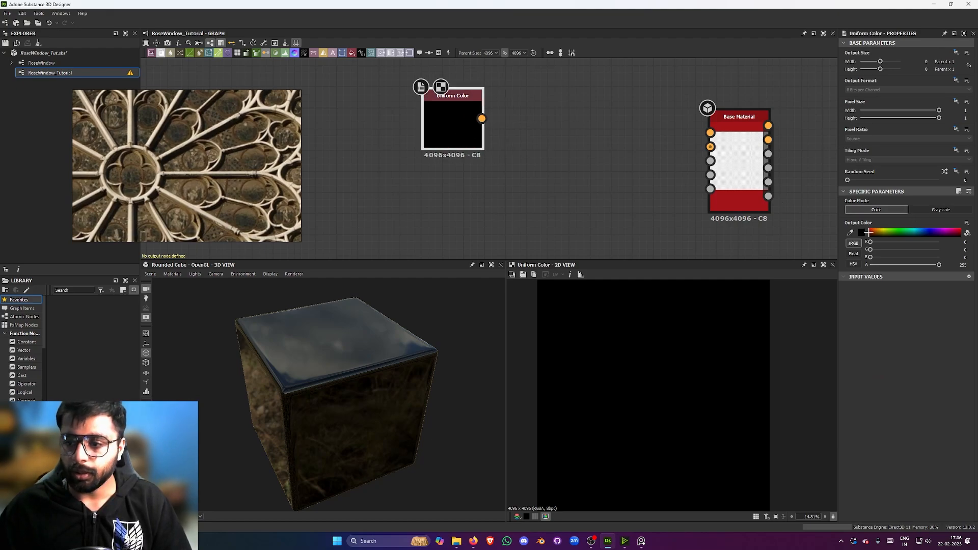
{"action": "left_click_drag", "start_coordinate": [915, 232], "coordinate": [917, 235]}
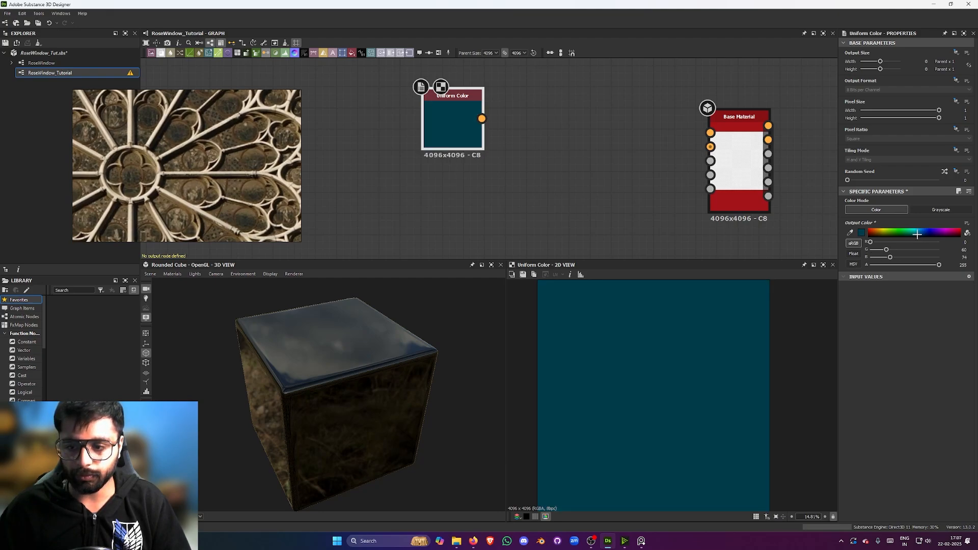
Duplicate the teal Uniform Color node and place the copy above the original.
{"action": "left_click_drag", "start_coordinate": [477, 138], "coordinate": [392, 94]}
{"action": "middle_click_drag", "start_coordinate": [417, 93], "coordinate": [476, 189]}
{"action": "scroll", "coordinate": [473, 187], "scroll_direction": "down", "scroll_amount": 3}
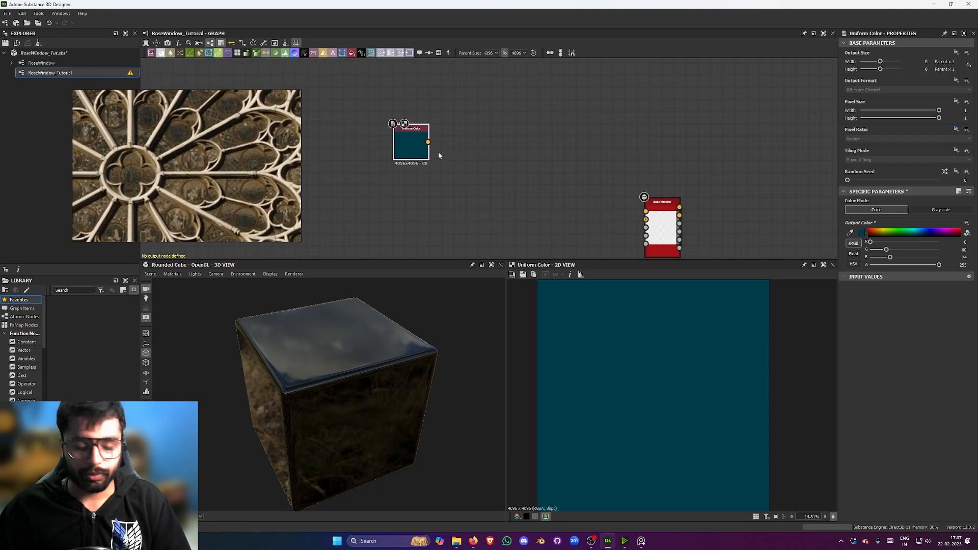
{"action": "key", "text": "ctrl+d"}
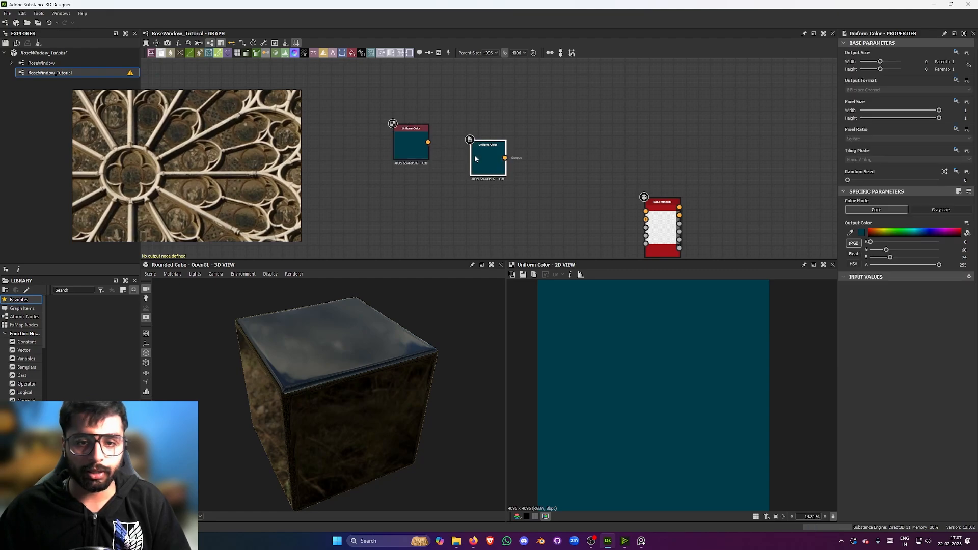
{"action": "left_click_drag", "start_coordinate": [474, 158], "coordinate": [483, 106]}
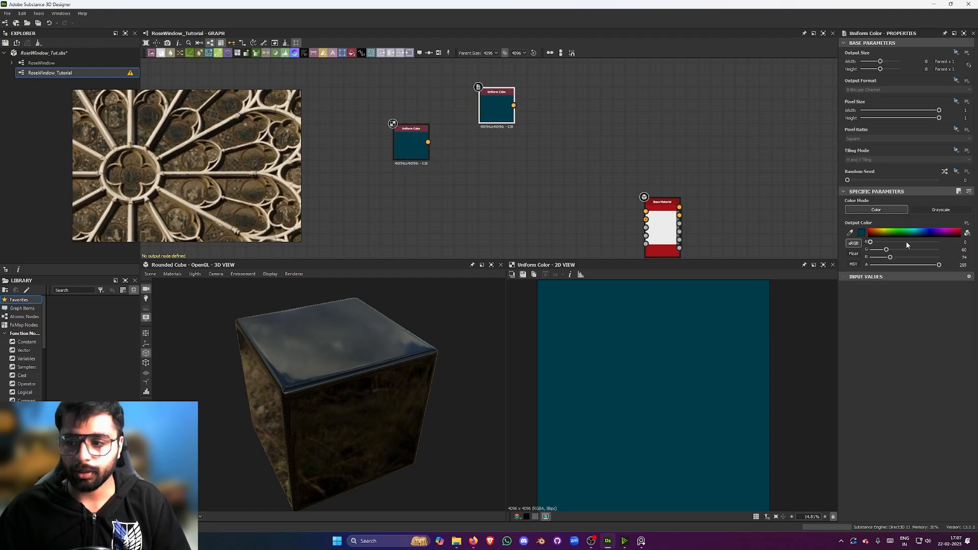
Set the copied Uniform Color node's output to a dark greyish brown and line it up directly above the teal node.
{"action": "left_click", "coordinate": [861, 233]}
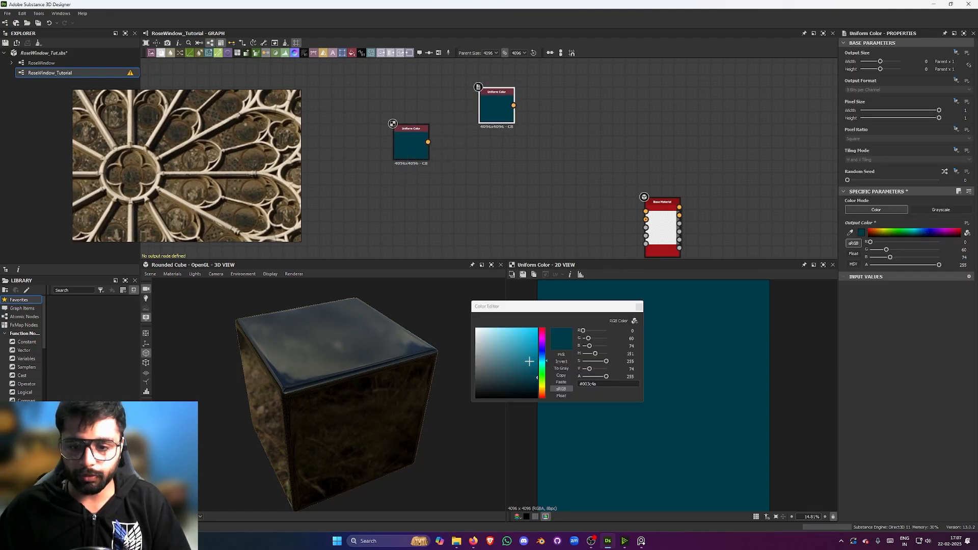
{"action": "left_click_drag", "start_coordinate": [544, 387], "coordinate": [543, 396]}
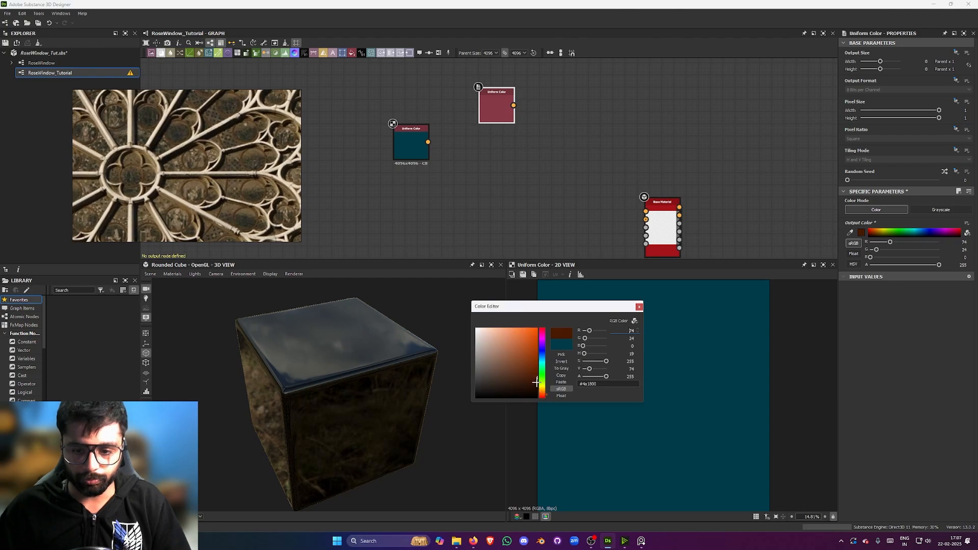
{"action": "left_click", "coordinate": [504, 383]}
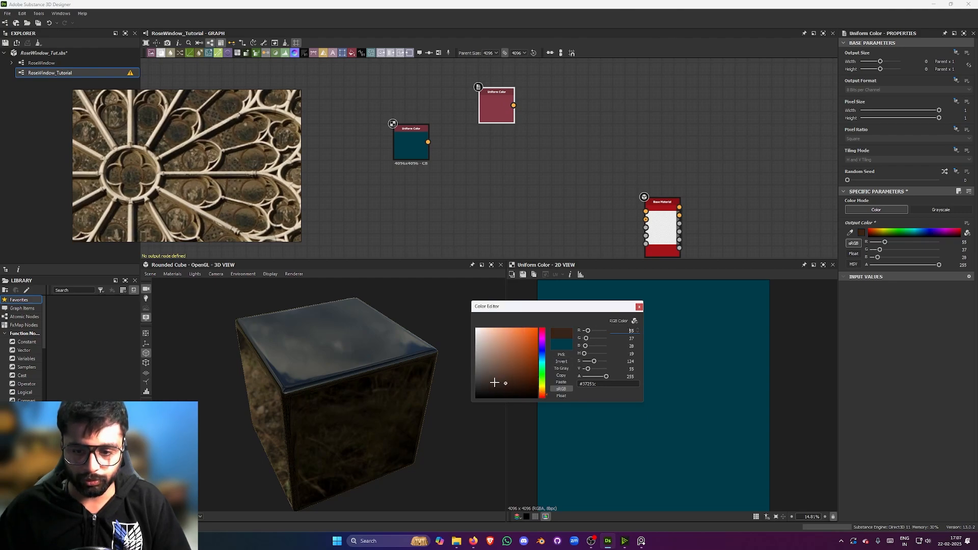
{"action": "left_click", "coordinate": [639, 307]}
{"action": "scroll", "coordinate": [611, 212], "scroll_direction": "up", "scroll_amount": 2}
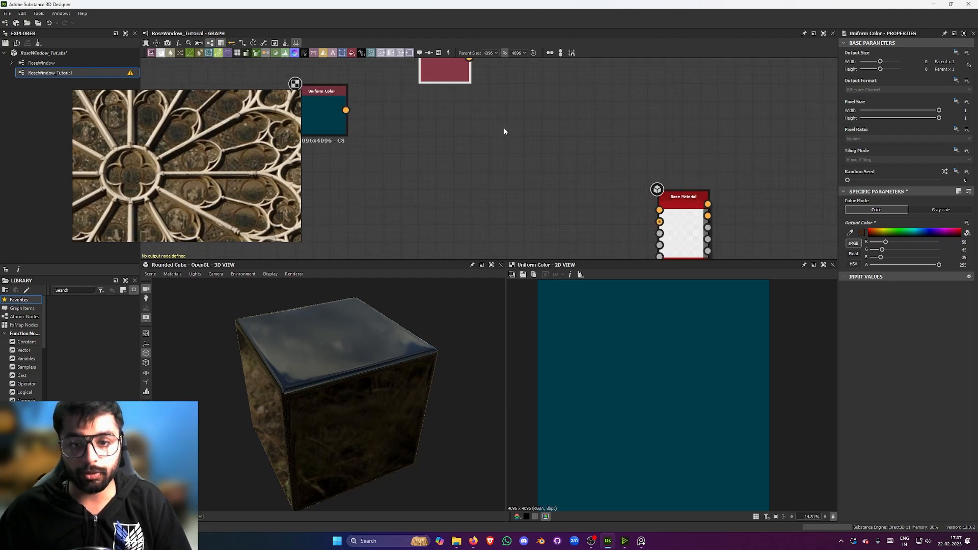
{"action": "scroll", "coordinate": [503, 128], "scroll_direction": "down", "scroll_amount": 3}
{"action": "left_click_drag", "start_coordinate": [514, 120], "coordinate": [444, 96]}
{"action": "middle_click_drag", "start_coordinate": [461, 127], "coordinate": [479, 157]}
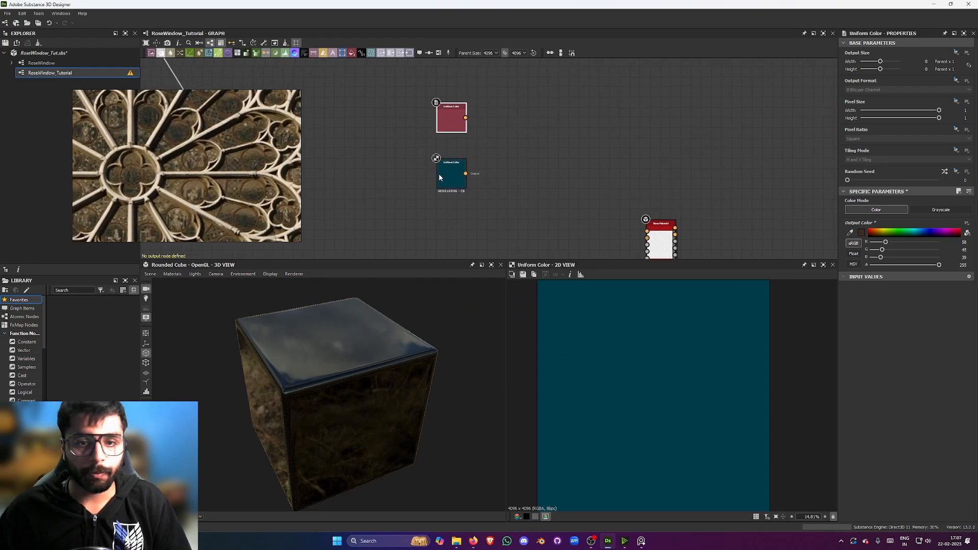
Add a Blend node to the right of the two Uniform Color nodes.
{"action": "scroll", "coordinate": [511, 198], "scroll_direction": "down", "scroll_amount": 3}
{"action": "middle_click_drag", "start_coordinate": [511, 198], "coordinate": [452, 173]}
{"action": "scroll", "coordinate": [568, 157], "scroll_direction": "up", "scroll_amount": 5}
{"action": "scroll", "coordinate": [452, 172], "scroll_direction": "down", "scroll_amount": 1}
{"action": "left_click", "coordinate": [458, 142]}
{"action": "key", "text": "space"}
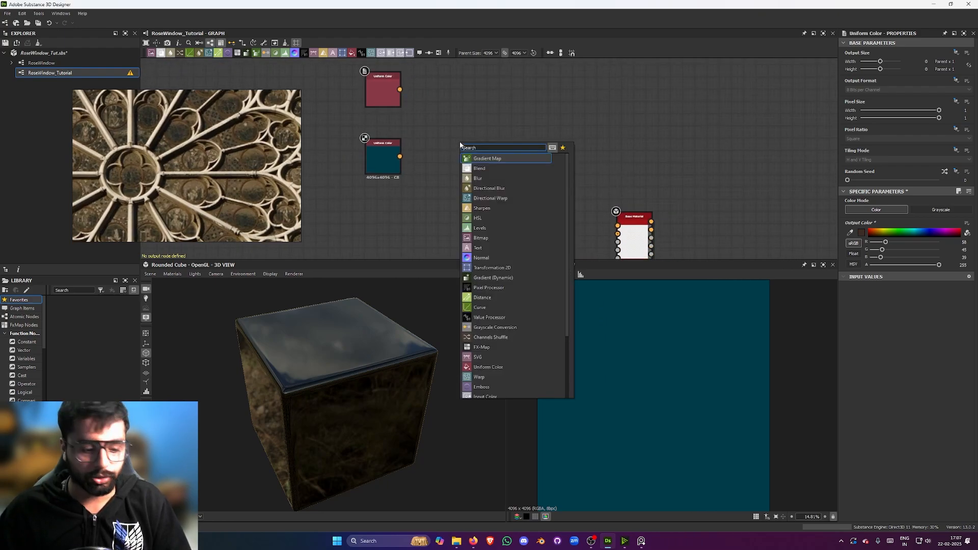
{"action": "left_click", "coordinate": [460, 96]}
{"action": "key", "text": "space"}
{"action": "type", "text": "bl"}
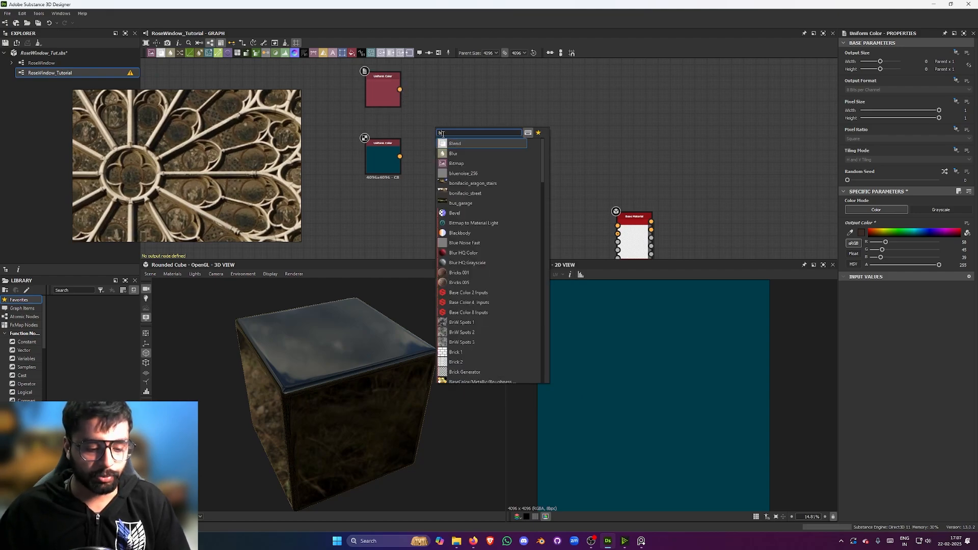
{"action": "left_click", "coordinate": [476, 147]}
{"action": "left_click_drag", "start_coordinate": [454, 134], "coordinate": [521, 134]}
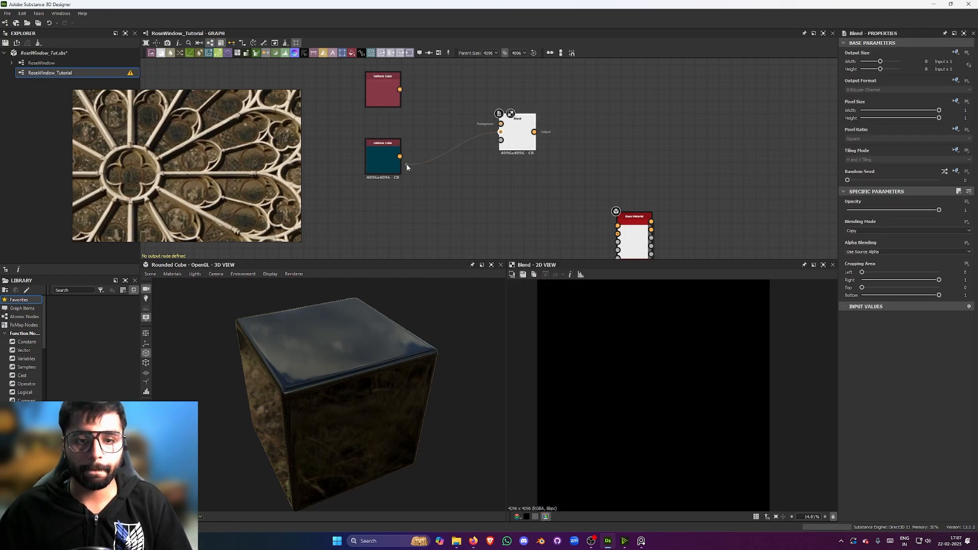
Connect the brown color to the Blend foreground and the teal color to its background, and move the two color nodes closer together.
{"action": "left_click_drag", "start_coordinate": [406, 167], "coordinate": [399, 156]}
{"action": "left_click", "coordinate": [441, 186]}
{"action": "middle_click_drag", "start_coordinate": [441, 186], "coordinate": [490, 171]}
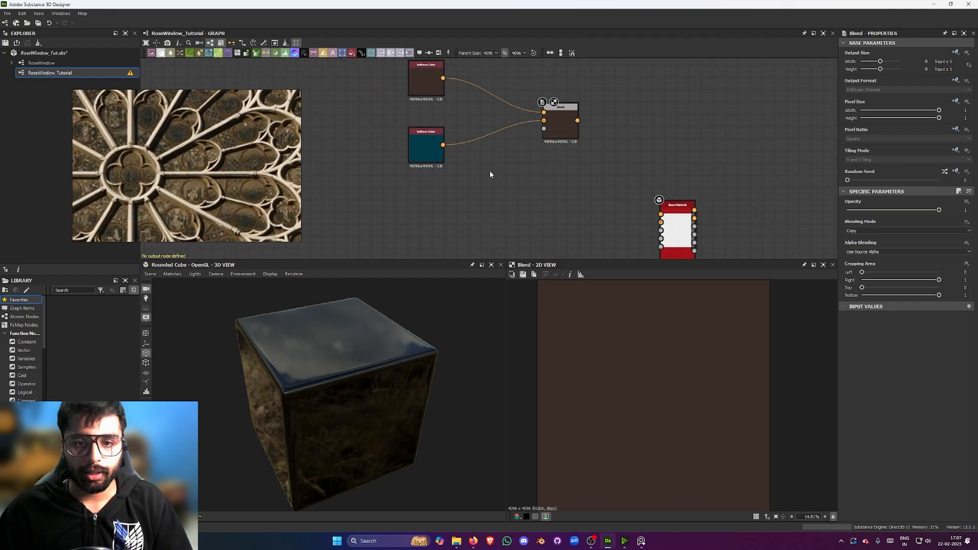
{"action": "scroll", "coordinate": [490, 170], "scroll_direction": "up", "scroll_amount": 1}
{"action": "middle_click_drag", "start_coordinate": [432, 157], "coordinate": [440, 162]}
{"action": "left_click_drag", "start_coordinate": [439, 159], "coordinate": [441, 138]}
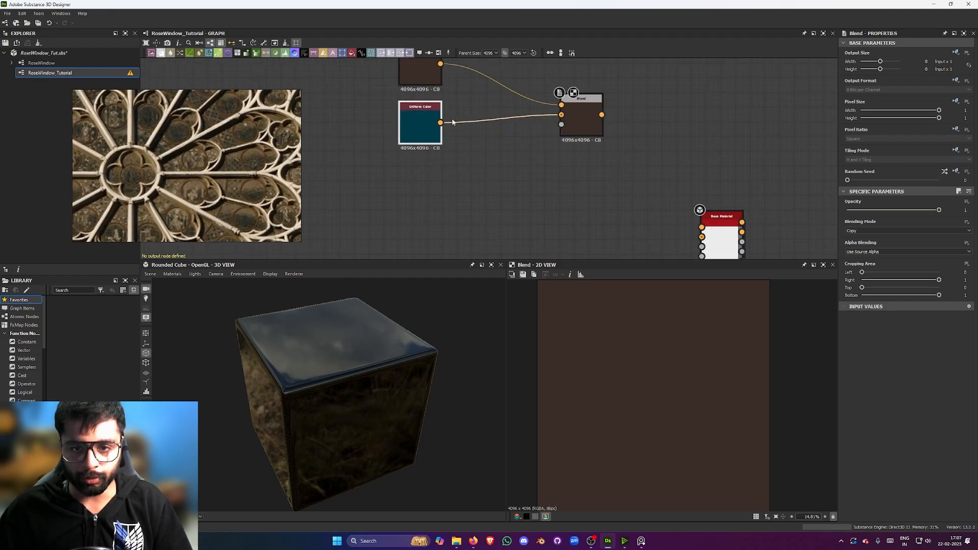
{"action": "left_click", "coordinate": [433, 78]}
{"action": "middle_click_drag", "start_coordinate": [437, 87], "coordinate": [431, 120]}
{"action": "left_click", "coordinate": [432, 166]}
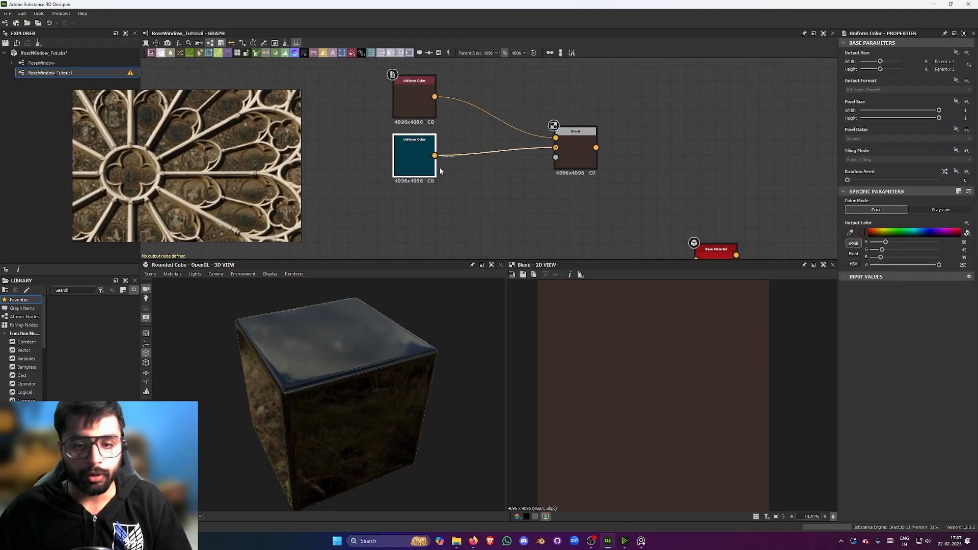
Add a Dot node below the teal Uniform Color node and set its input portal to Pattern_glass.
{"action": "left_click", "coordinate": [478, 176]}
{"action": "key", "text": "space"}
{"action": "type", "text": "dot"}
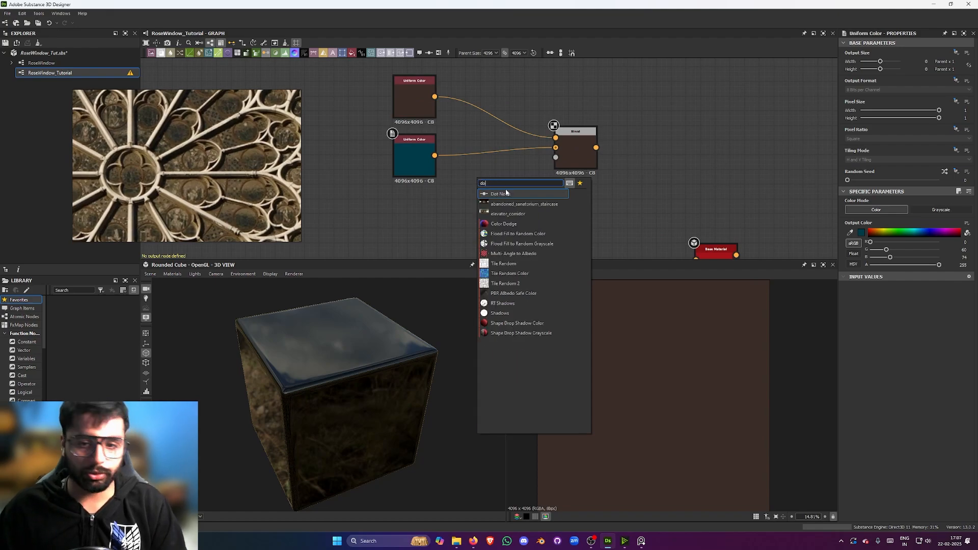
{"action": "key", "text": "Return"}
{"action": "left_click", "coordinate": [871, 84]}
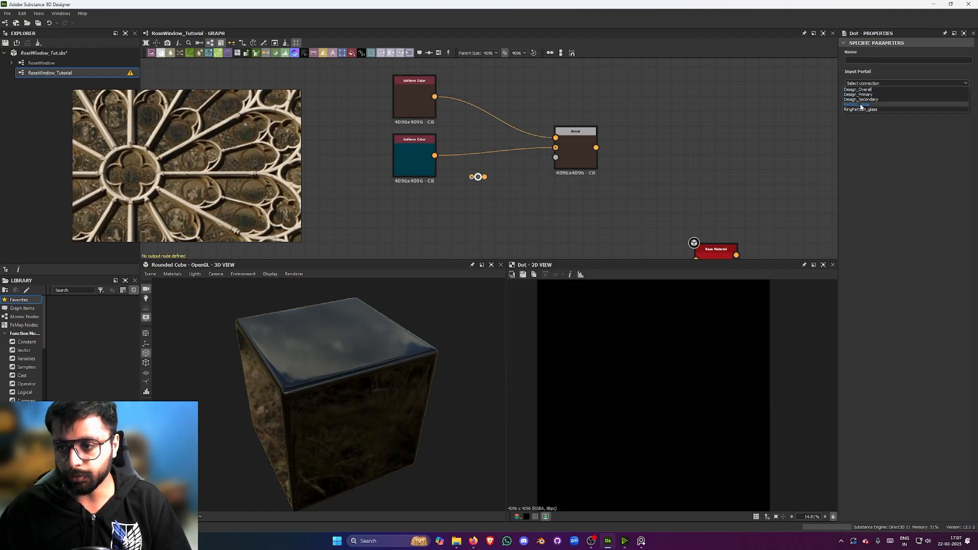
{"action": "left_click", "coordinate": [861, 105]}
Connect the Pattern_glass dot to the Blend node's opacity input and preview the two-color glass pattern.
{"action": "scroll", "coordinate": [492, 182], "scroll_direction": "up", "scroll_amount": 1}
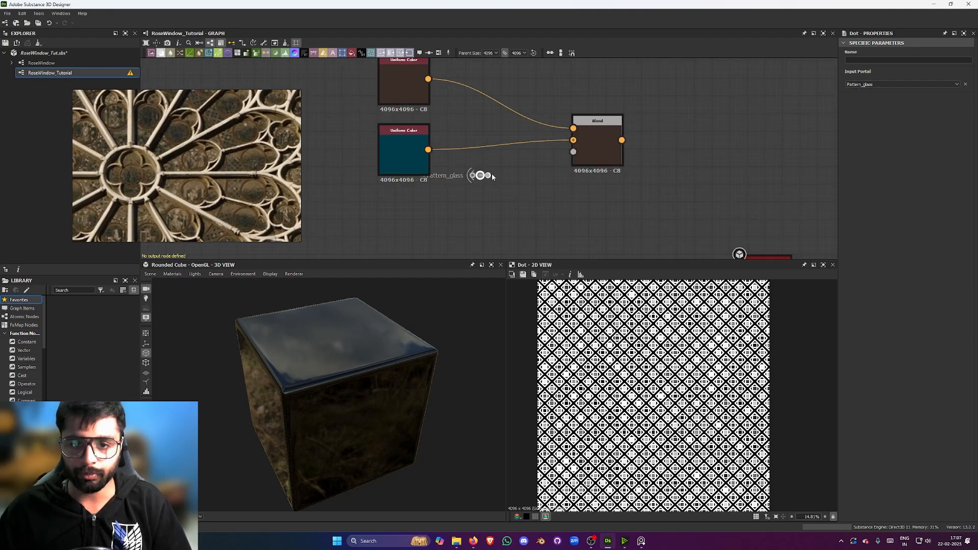
{"action": "left_click_drag", "start_coordinate": [488, 175], "coordinate": [573, 152]}
{"action": "left_click", "coordinate": [598, 145]}
{"action": "scroll", "coordinate": [586, 173], "scroll_direction": "down", "scroll_amount": 2}
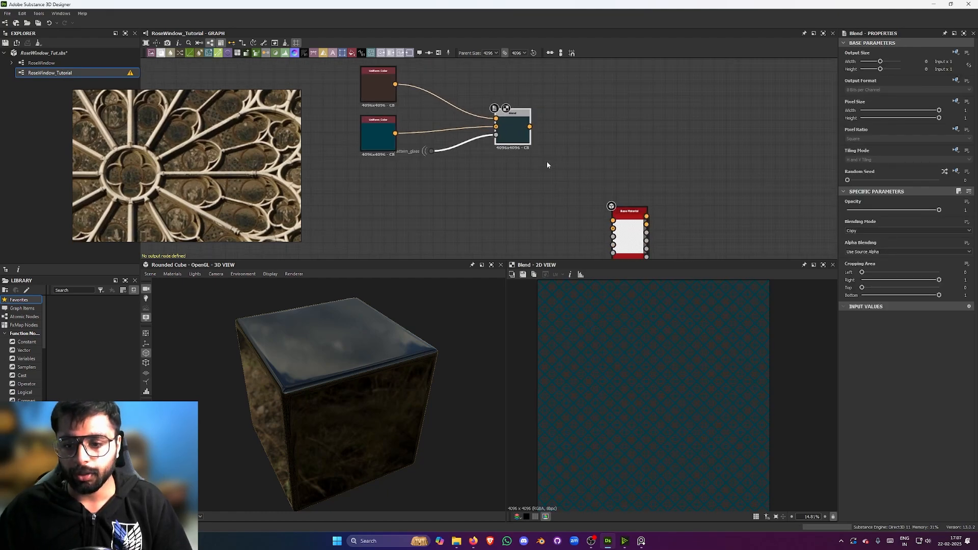
{"action": "scroll", "coordinate": [689, 382], "scroll_direction": "up", "scroll_amount": 3}
{"action": "scroll", "coordinate": [681, 375], "scroll_direction": "down", "scroll_amount": 3}
{"action": "middle_click_drag", "start_coordinate": [577, 172], "coordinate": [560, 153]}
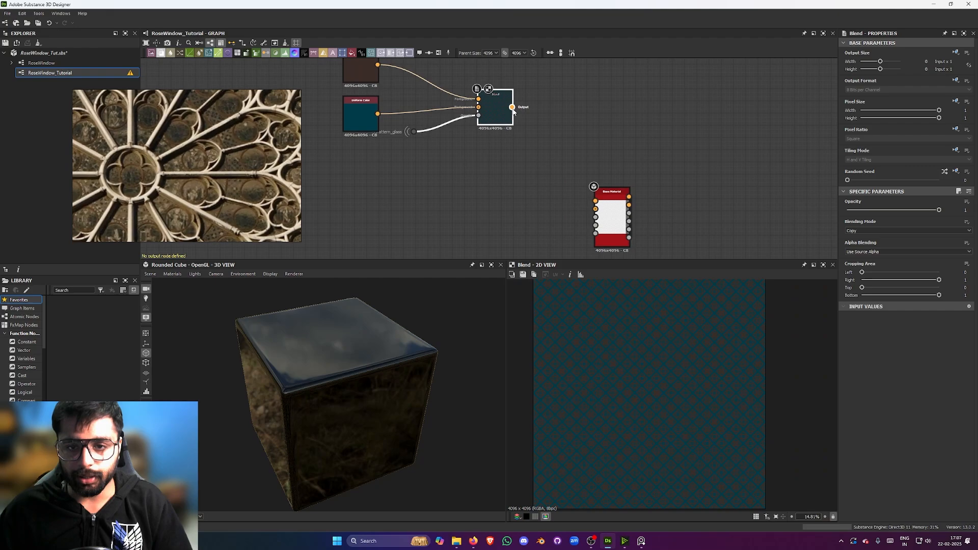
Connect the Blend output to the Base Material's Base Color input and inspect the cube up close in the 3D view.
{"action": "left_click_drag", "start_coordinate": [512, 107], "coordinate": [595, 201]}
{"action": "left_click_drag", "start_coordinate": [429, 353], "coordinate": [362, 320]}
{"action": "scroll", "coordinate": [334, 359], "scroll_direction": "up", "scroll_amount": 3}
{"action": "left_click_drag", "start_coordinate": [334, 360], "coordinate": [394, 293]}
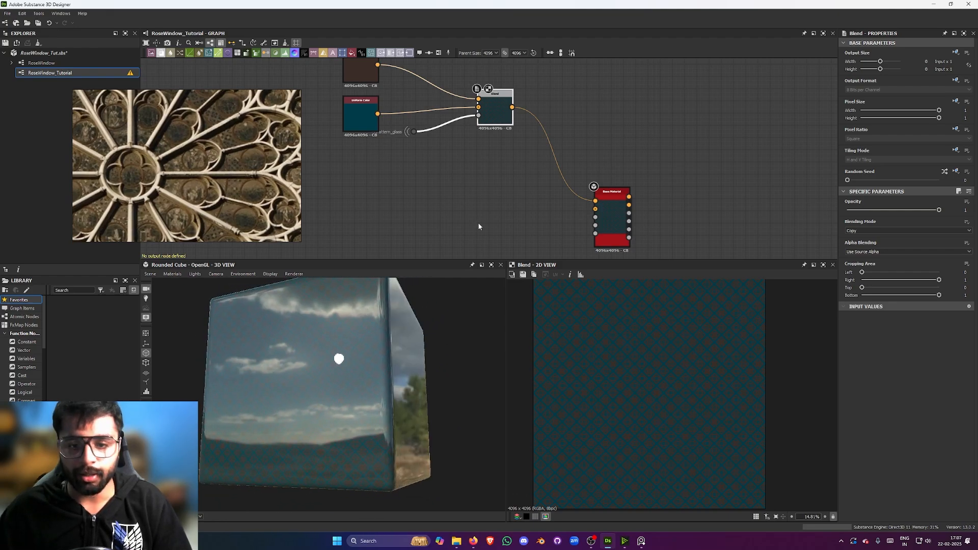
Move the Base Material node farther to the right of the Blend node to make room for more input nodes.
{"action": "scroll", "coordinate": [511, 172], "scroll_direction": "down", "scroll_amount": 2}
{"action": "scroll", "coordinate": [512, 187], "scroll_direction": "up", "scroll_amount": 3}
{"action": "scroll", "coordinate": [496, 188], "scroll_direction": "down", "scroll_amount": 3}
{"action": "middle_click_drag", "start_coordinate": [497, 189], "coordinate": [528, 165]}
{"action": "scroll", "coordinate": [537, 159], "scroll_direction": "up", "scroll_amount": 2}
{"action": "scroll", "coordinate": [539, 160], "scroll_direction": "down", "scroll_amount": 1}
{"action": "left_click_drag", "start_coordinate": [618, 171], "coordinate": [653, 161]}
{"action": "left_click", "coordinate": [628, 173]}
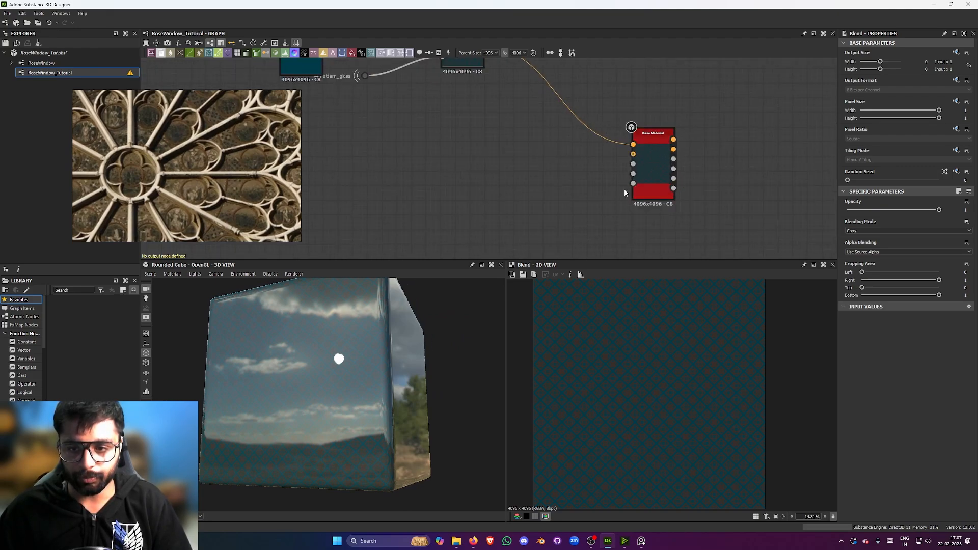
{"action": "scroll", "coordinate": [655, 173], "scroll_direction": "up", "scroll_amount": 3}
{"action": "scroll", "coordinate": [585, 168], "scroll_direction": "down", "scroll_amount": 3}
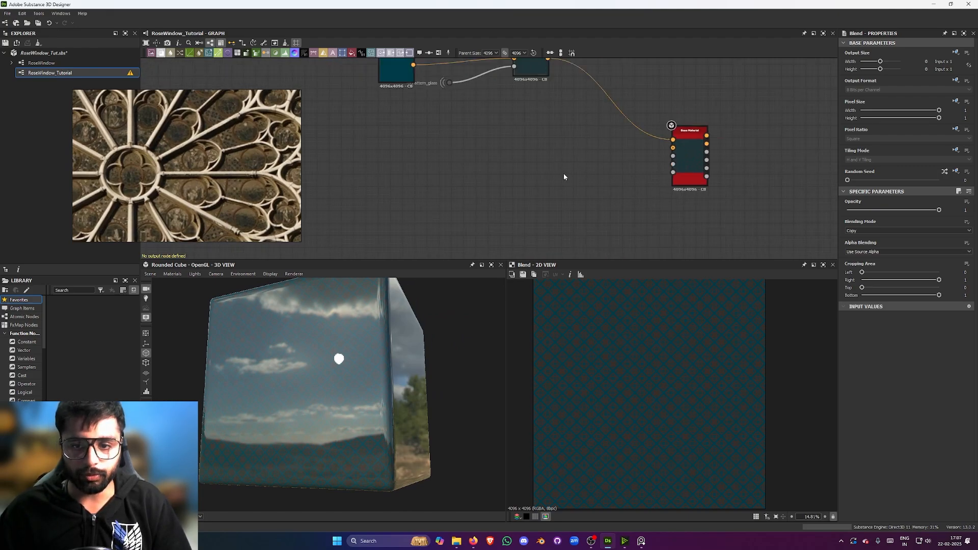
Add a Normal node to the left of the Base Material, connect it to the Normal input, and position it slightly lower.
{"action": "key", "text": "space"}
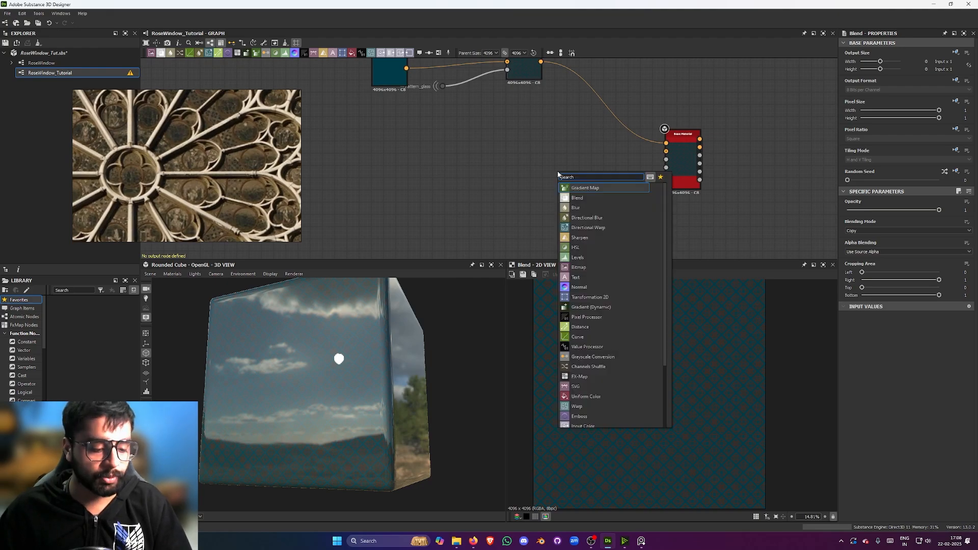
{"action": "type", "text": "no"}
{"action": "left_click", "coordinate": [590, 188]}
{"action": "left_click_drag", "start_coordinate": [560, 184], "coordinate": [587, 183]}
{"action": "scroll", "coordinate": [588, 186], "scroll_direction": "up", "scroll_amount": 3}
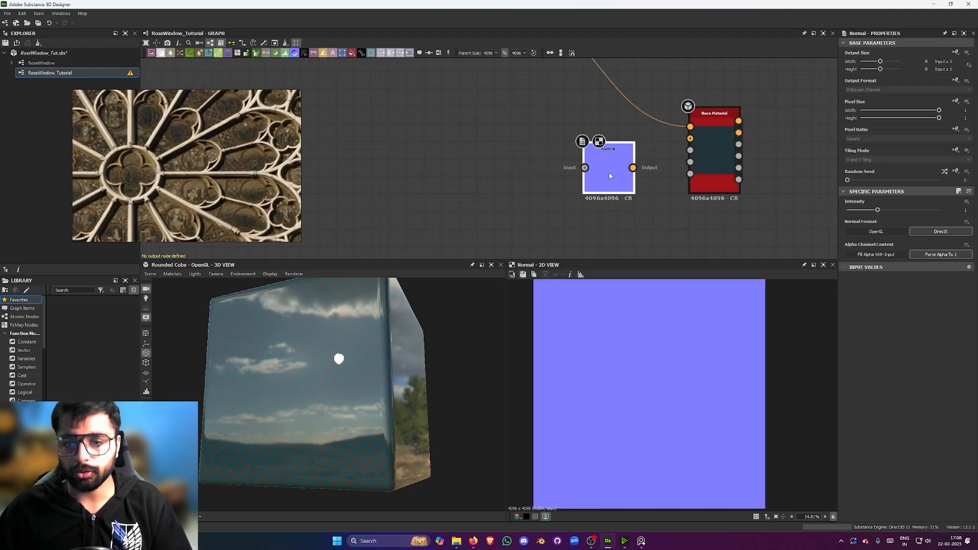
{"action": "left_click_drag", "start_coordinate": [655, 144], "coordinate": [715, 139]}
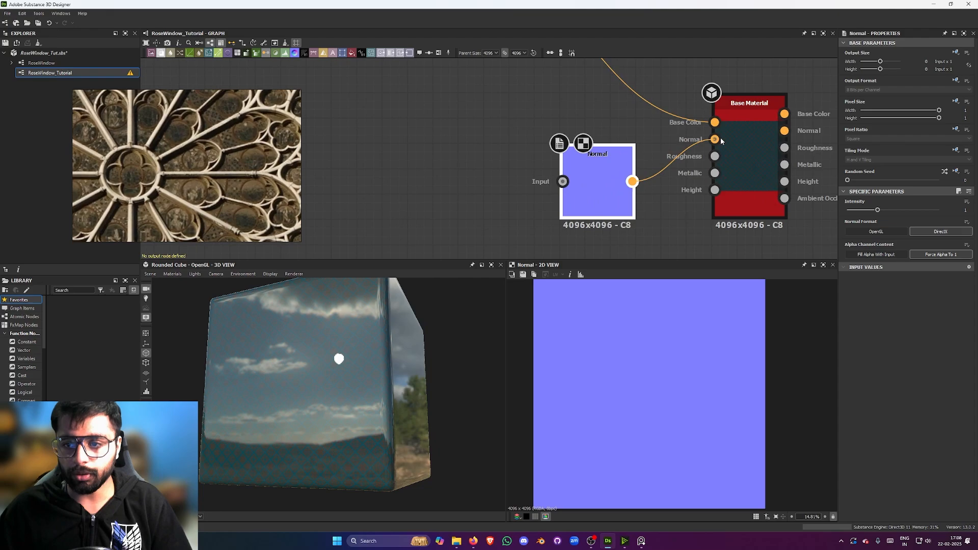
{"action": "scroll", "coordinate": [575, 157], "scroll_direction": "down", "scroll_amount": 3}
{"action": "left_click", "coordinate": [576, 155]}
{"action": "scroll", "coordinate": [552, 156], "scroll_direction": "up", "scroll_amount": 2}
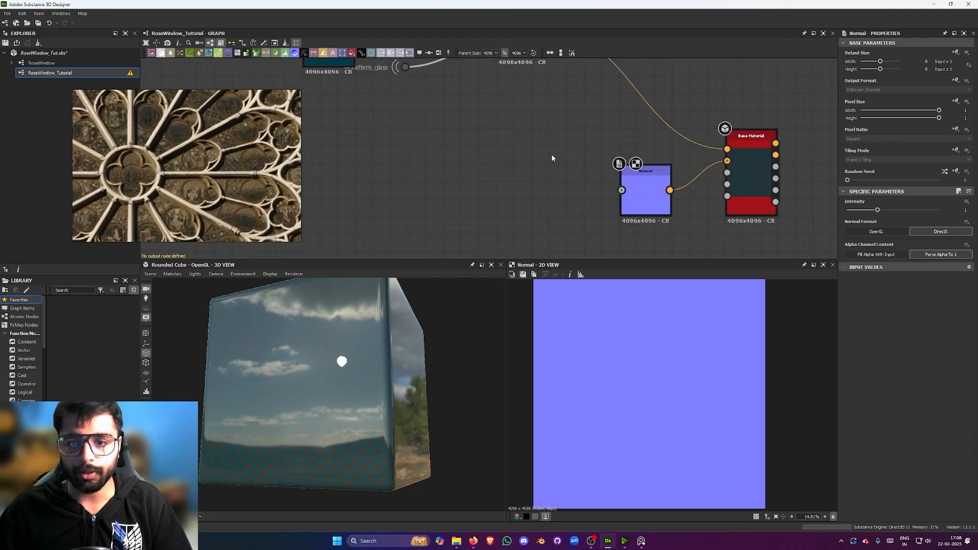
{"action": "scroll", "coordinate": [540, 175], "scroll_direction": "down", "scroll_amount": 2}
{"action": "middle_click_drag", "start_coordinate": [553, 156], "coordinate": [568, 168]}
{"action": "left_click_drag", "start_coordinate": [639, 178], "coordinate": [639, 190]}
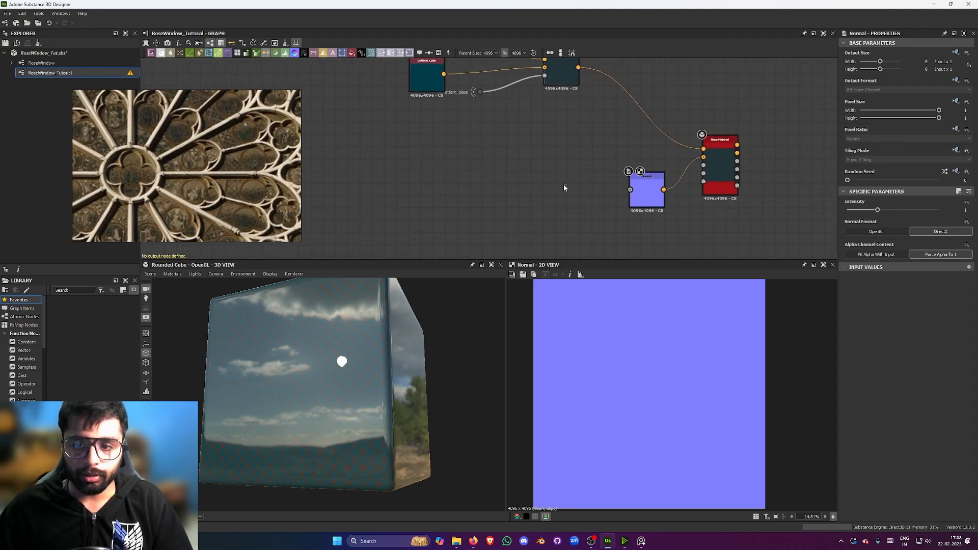
Duplicate the Pattern_glass portal dot and place the copy lower in the graph, left of the Normal node.
{"action": "middle_click_drag", "start_coordinate": [496, 165], "coordinate": [532, 166]}
{"action": "left_click_drag", "start_coordinate": [516, 93], "coordinate": [508, 118]}
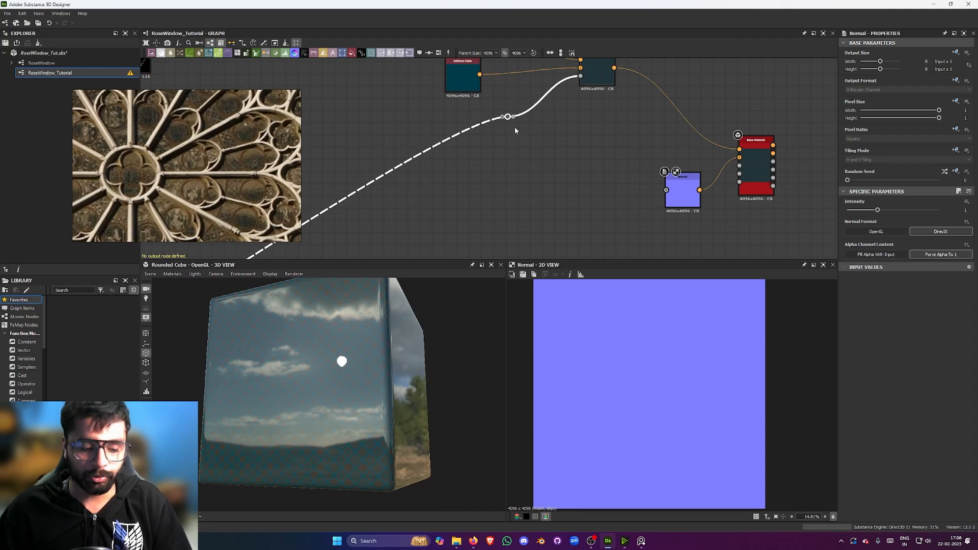
{"action": "key", "text": "ctrl+d"}
{"action": "left_click_drag", "start_coordinate": [489, 160], "coordinate": [434, 232]}
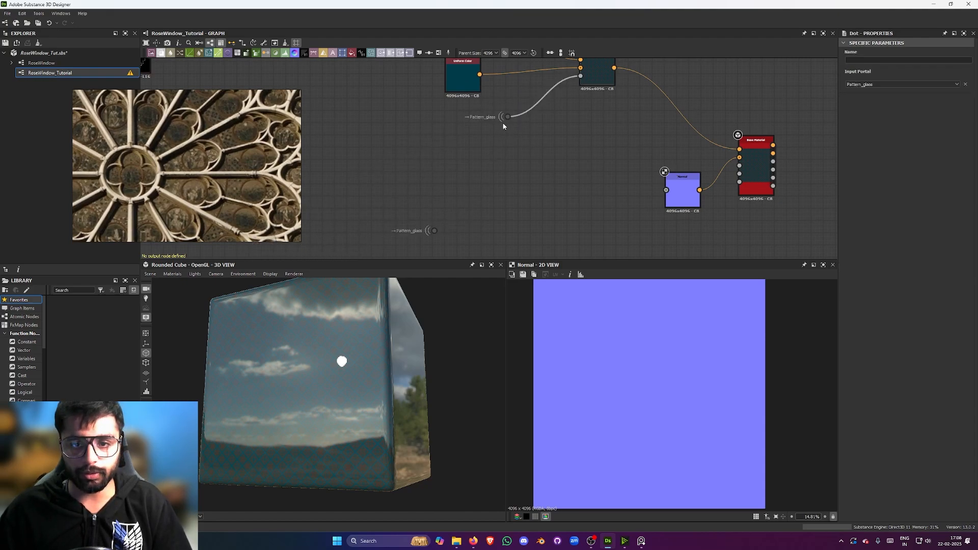
{"action": "left_click_drag", "start_coordinate": [506, 120], "coordinate": [511, 111]}
{"action": "left_click", "coordinate": [477, 182]}
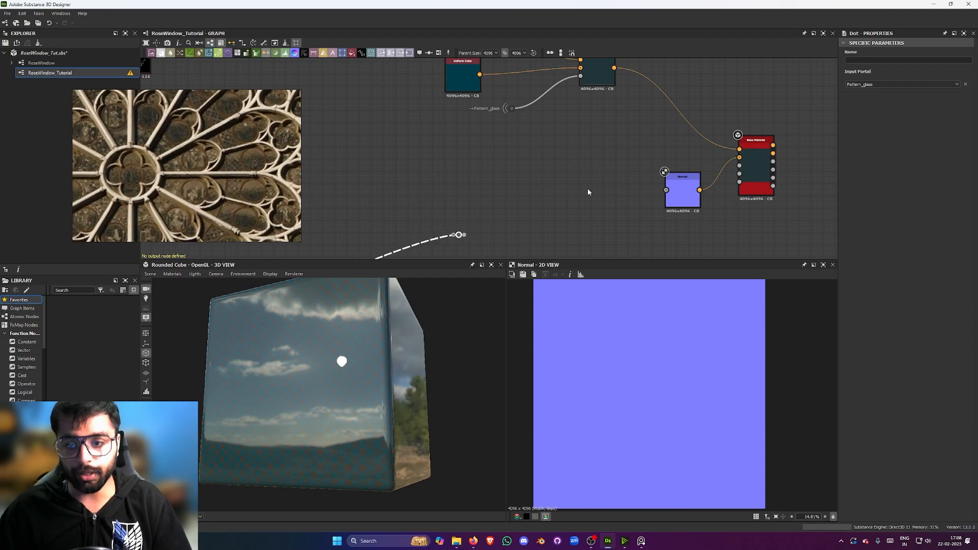
{"action": "scroll", "coordinate": [738, 153], "scroll_direction": "up", "scroll_amount": 5}
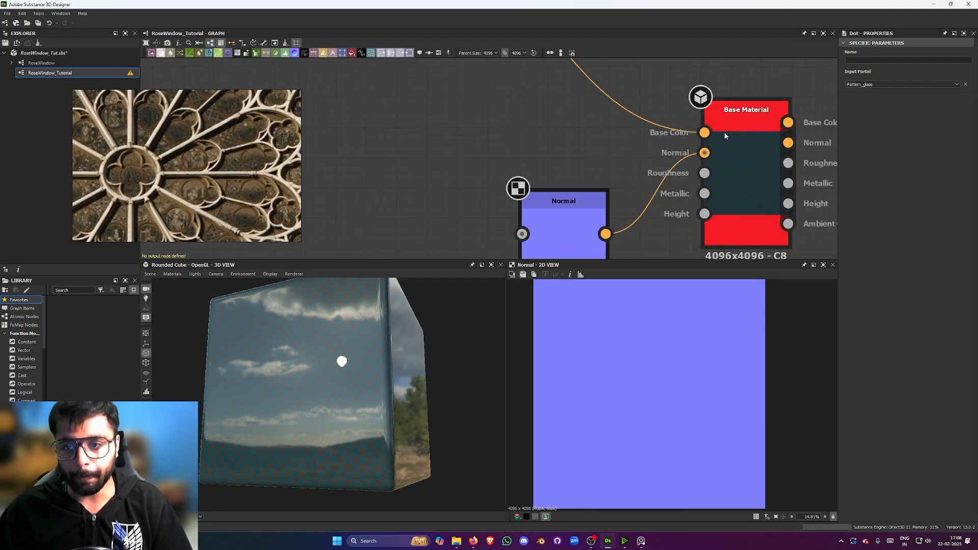
{"action": "scroll", "coordinate": [704, 133], "scroll_direction": "down", "scroll_amount": 1}
{"action": "left_click", "coordinate": [701, 208]}
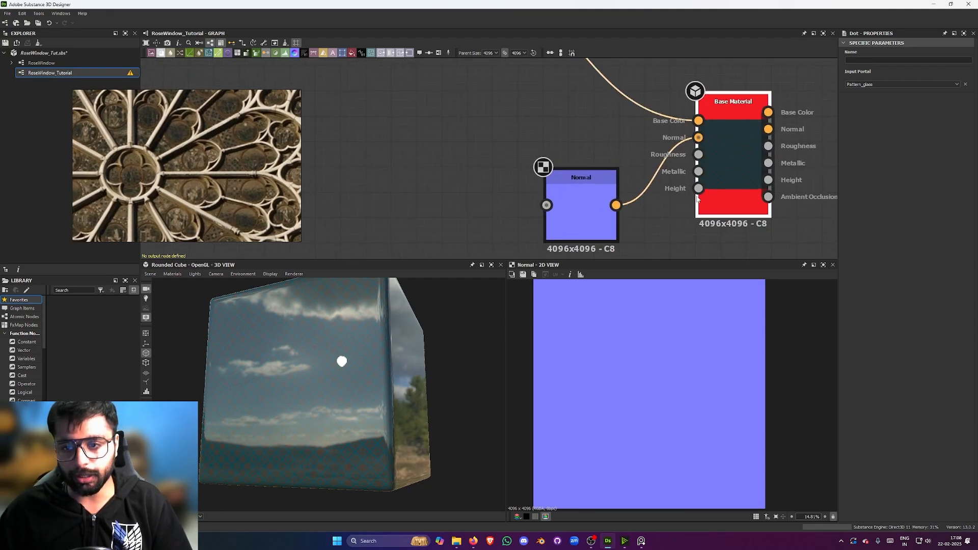
Add a Uniform Color node to the left of the Normal node, set to Grayscale with an output value of 127.
{"action": "scroll", "coordinate": [654, 172], "scroll_direction": "down", "scroll_amount": 1}
{"action": "middle_click_drag", "start_coordinate": [540, 197], "coordinate": [699, 153]}
{"action": "scroll", "coordinate": [699, 153], "scroll_direction": "down", "scroll_amount": 1}
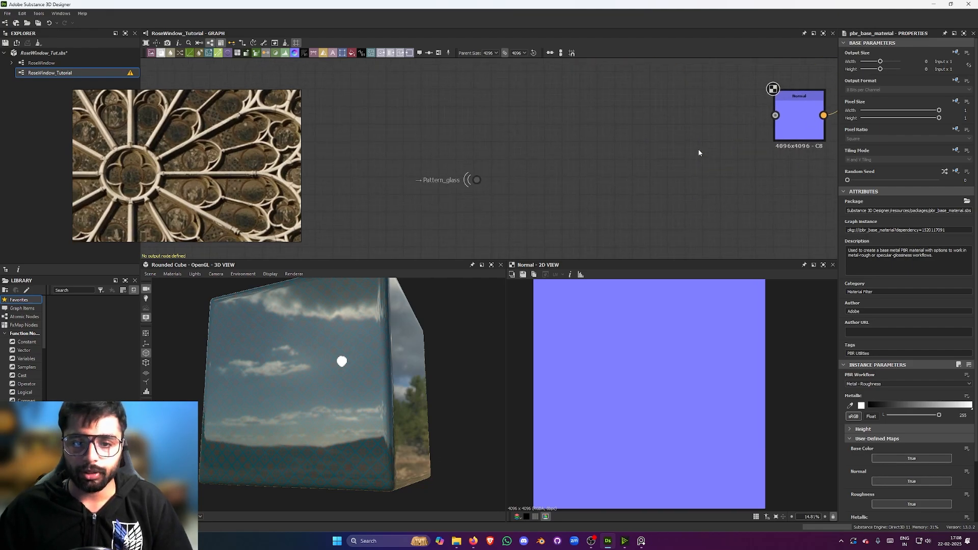
{"action": "middle_click_drag", "start_coordinate": [524, 82], "coordinate": [540, 132]}
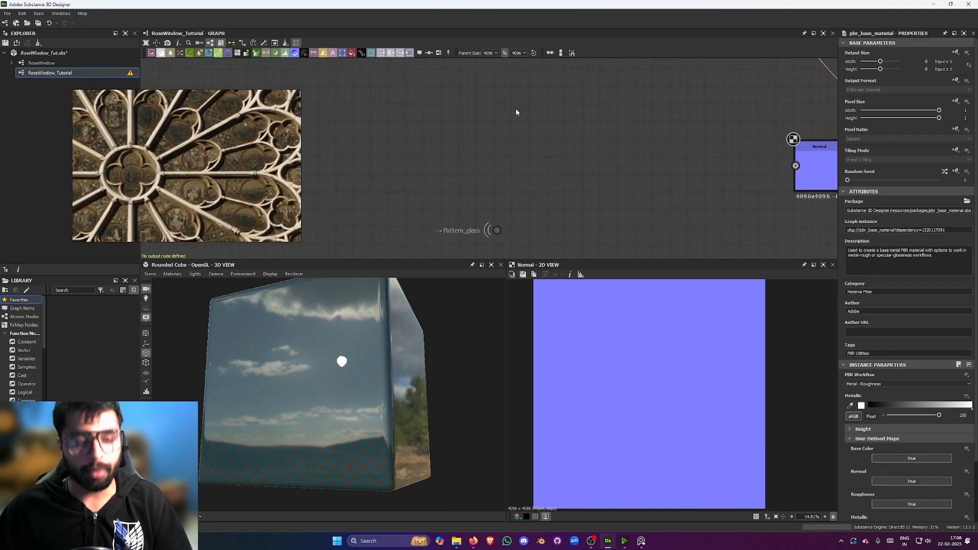
{"action": "key", "text": "space"}
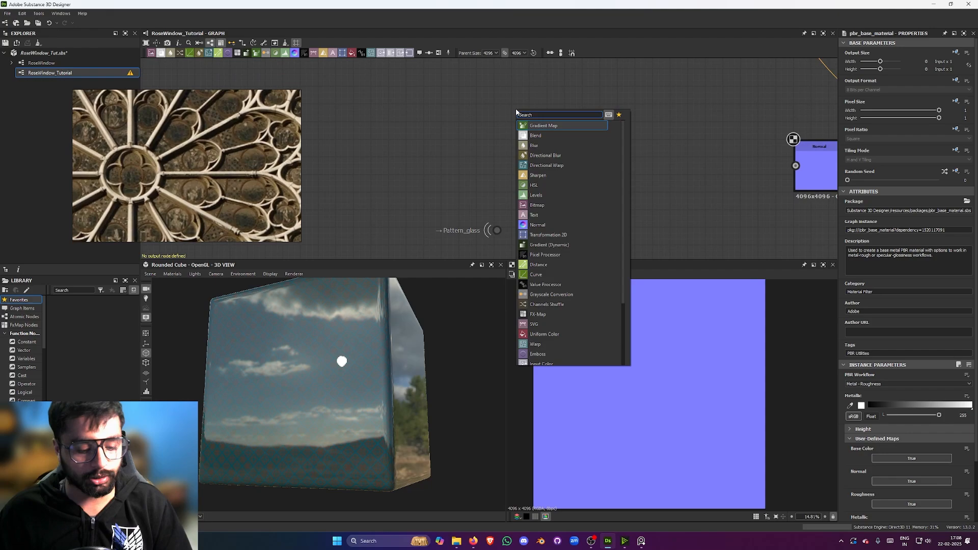
{"action": "type", "text": "un"}
{"action": "left_click", "coordinate": [539, 124]}
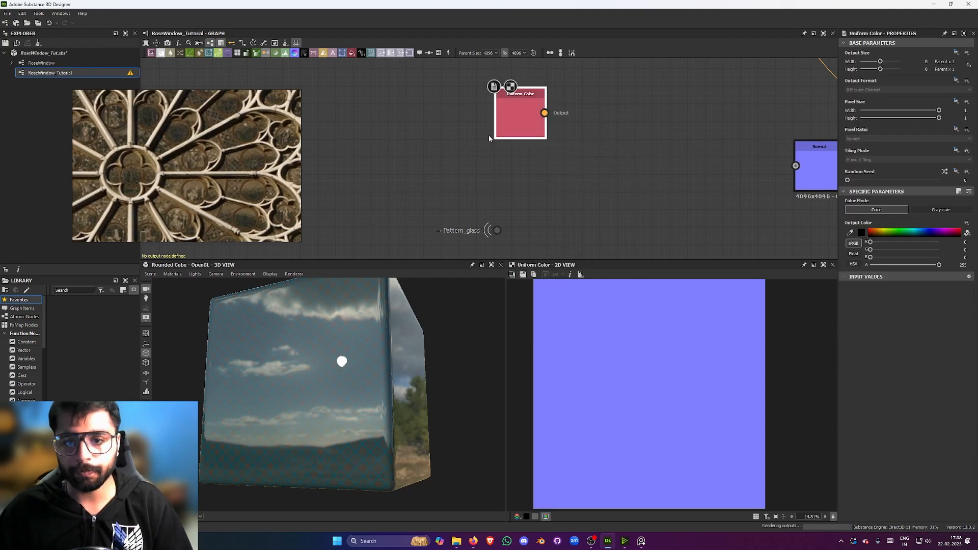
{"action": "left_click_drag", "start_coordinate": [538, 124], "coordinate": [414, 133]}
{"action": "left_click", "coordinate": [936, 210]}
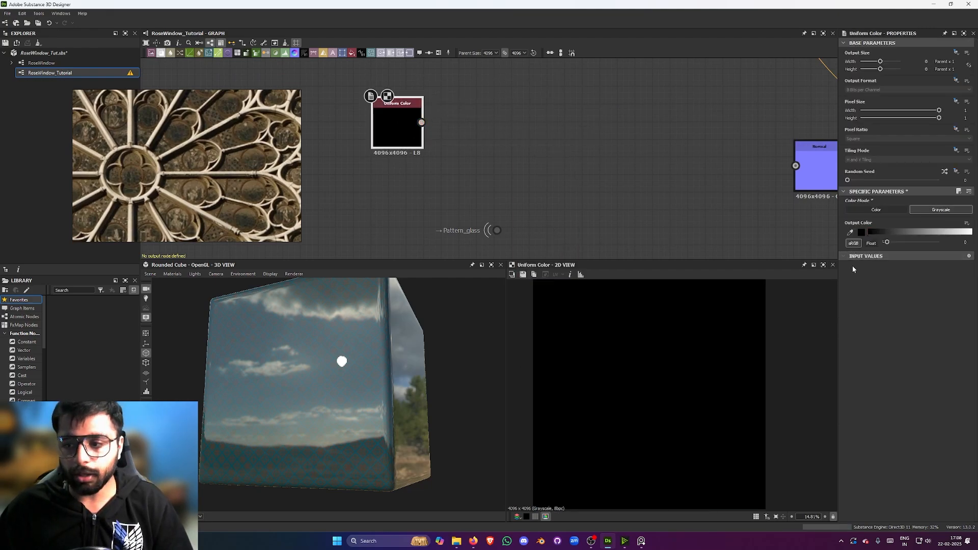
{"action": "middle_click_drag", "start_coordinate": [440, 131], "coordinate": [470, 143]}
{"action": "left_click_drag", "start_coordinate": [888, 243], "coordinate": [914, 245]}
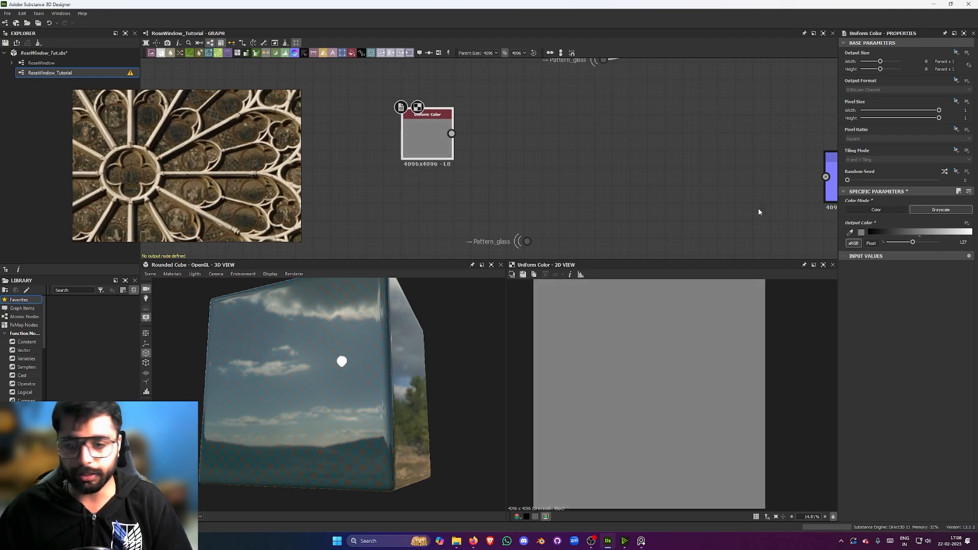
Add a Blend node with the gray Uniform Color as background and the lower Pattern_glass portal as foreground.
{"action": "scroll", "coordinate": [497, 167], "scroll_direction": "down", "scroll_amount": 1}
{"action": "middle_click_drag", "start_coordinate": [497, 167], "coordinate": [476, 170]}
{"action": "left_click", "coordinate": [482, 145]}
{"action": "key", "text": "space"}
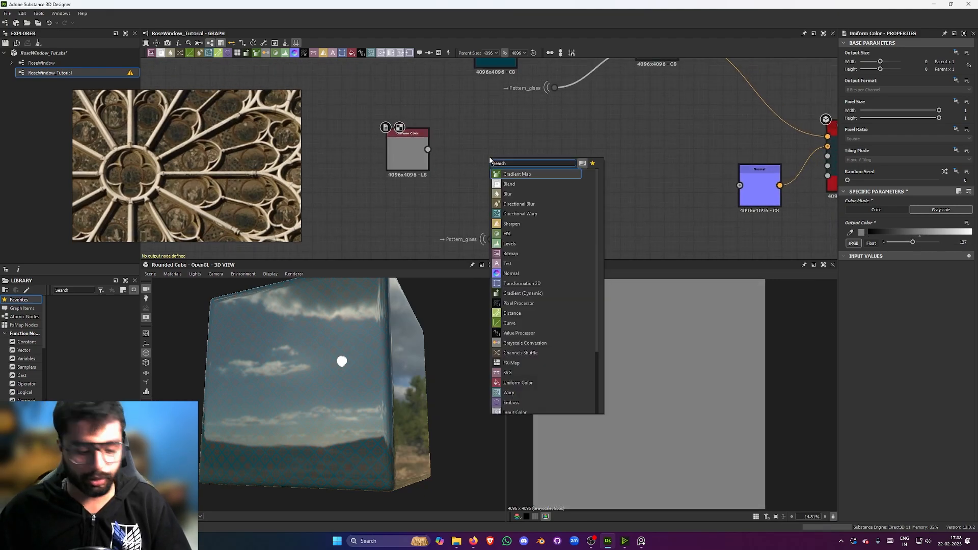
{"action": "type", "text": "bl"}
{"action": "left_click", "coordinate": [520, 175]}
{"action": "left_click_drag", "start_coordinate": [493, 166], "coordinate": [428, 149]}
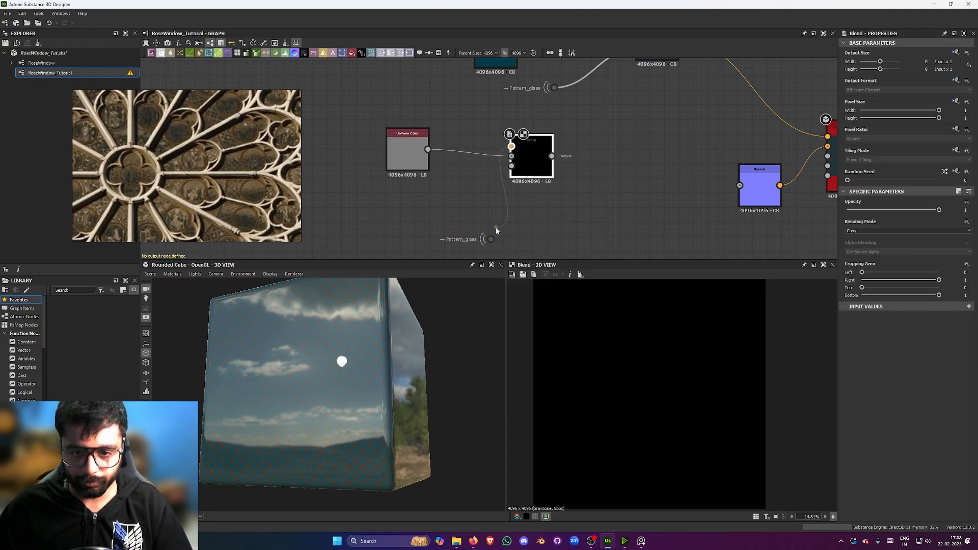
{"action": "left_click_drag", "start_coordinate": [496, 228], "coordinate": [463, 239]}
{"action": "left_click", "coordinate": [535, 165]}
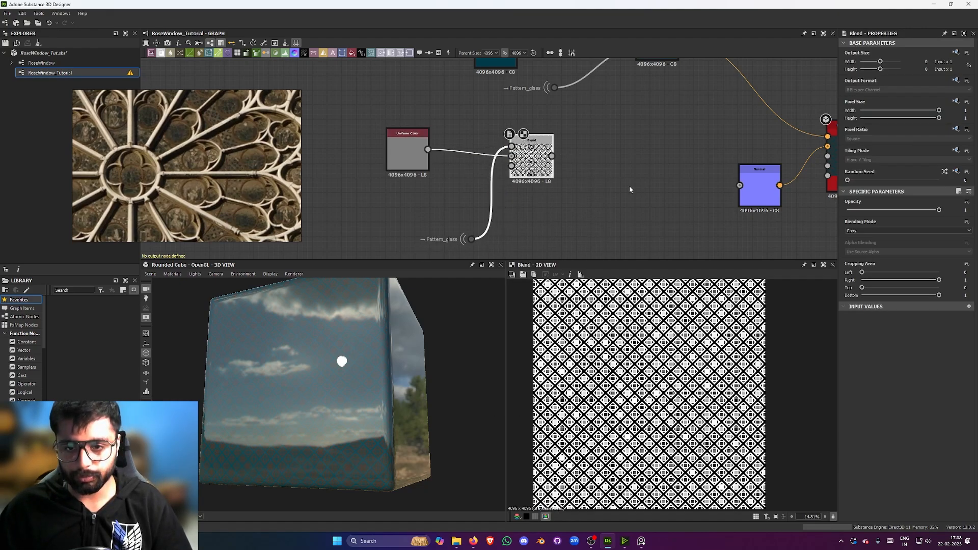
Set the grayscale Blend node's blending mode to Screen and lower its opacity to about 0.09.
{"action": "left_click", "coordinate": [912, 231]}
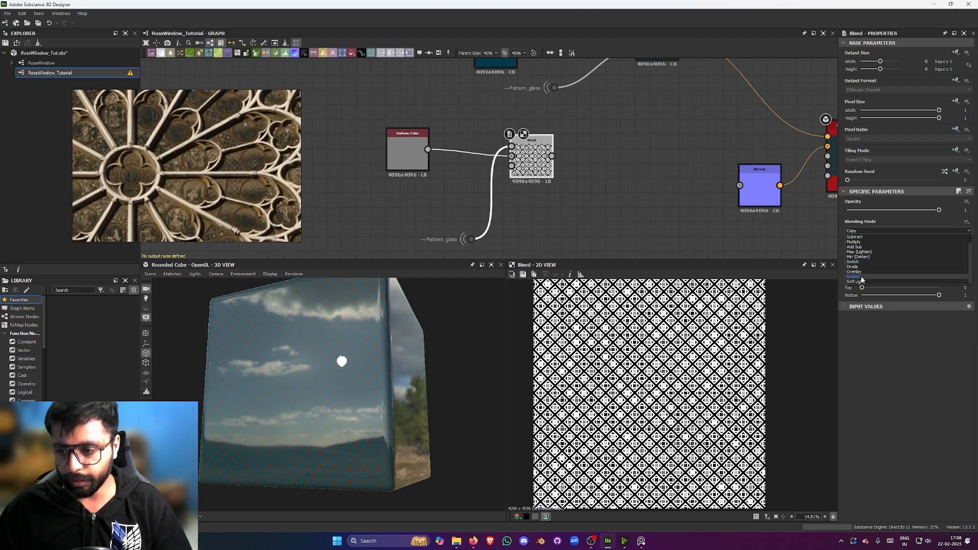
{"action": "left_click", "coordinate": [854, 277]}
{"action": "scroll", "coordinate": [530, 178], "scroll_direction": "up", "scroll_amount": 3}
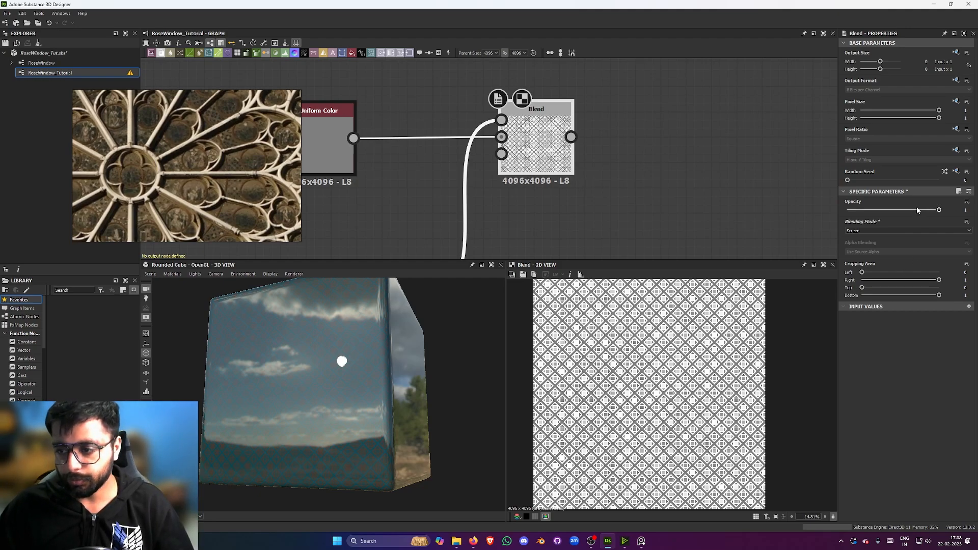
{"action": "left_click_drag", "start_coordinate": [917, 210], "coordinate": [849, 211]}
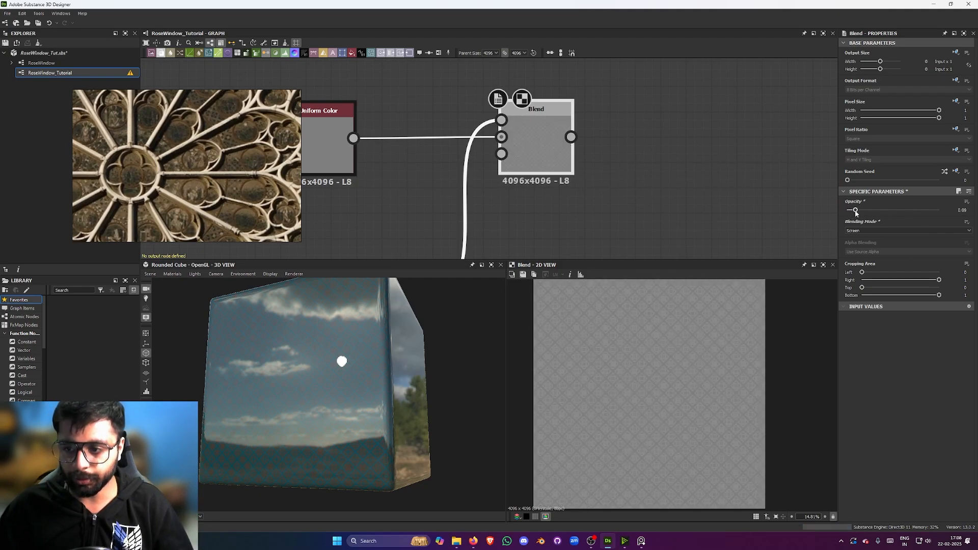
Connect the grayscale Blend output to the Normal node's input.
{"action": "scroll", "coordinate": [640, 386], "scroll_direction": "up", "scroll_amount": 1}
{"action": "scroll", "coordinate": [650, 156], "scroll_direction": "down", "scroll_amount": 2}
{"action": "middle_click_drag", "start_coordinate": [650, 156], "coordinate": [535, 155]}
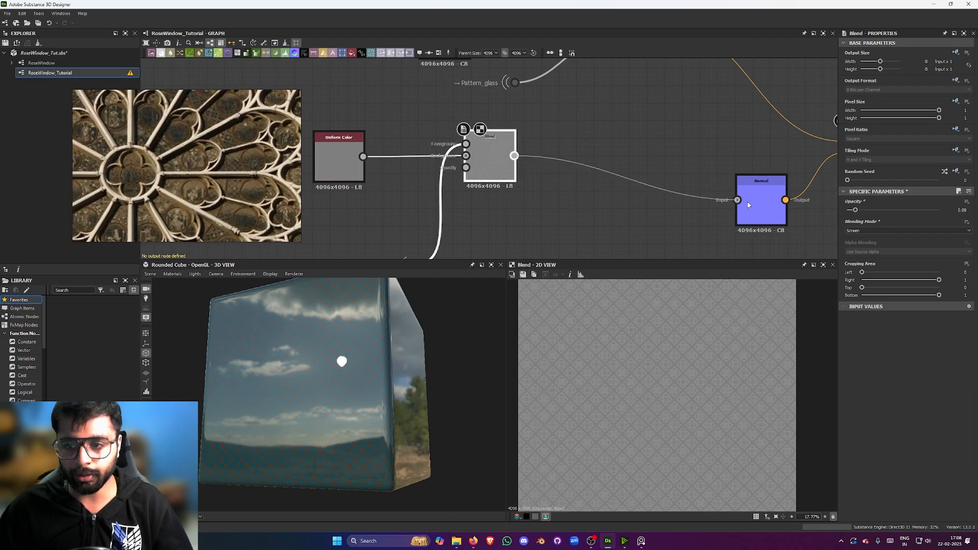
{"action": "middle_click_drag", "start_coordinate": [704, 163], "coordinate": [638, 179]}
{"action": "scroll", "coordinate": [694, 196], "scroll_direction": "down", "scroll_amount": 1}
Examine the pattern relief on the rounded cube in the 3D view, up close and from farther away.
{"action": "scroll", "coordinate": [349, 375], "scroll_direction": "up", "scroll_amount": 5}
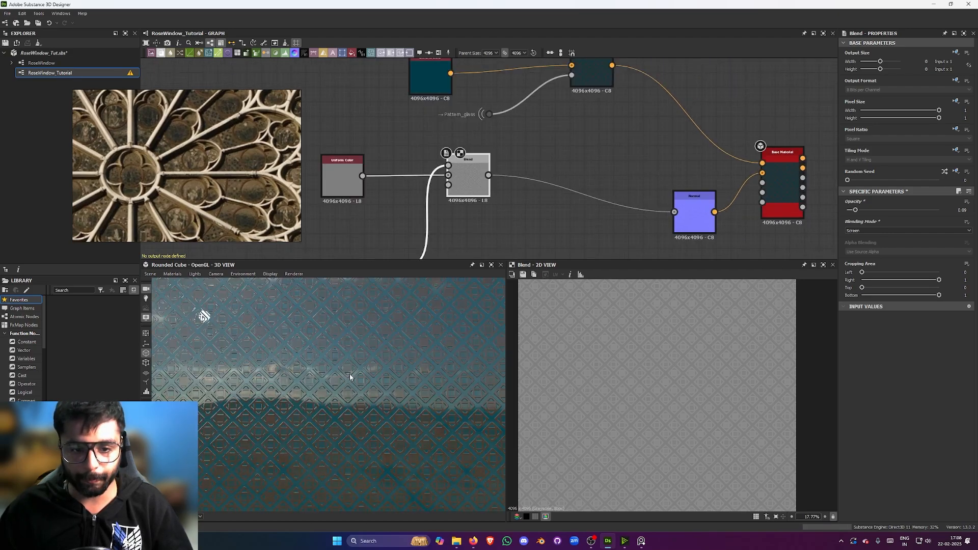
{"action": "left_click_drag", "start_coordinate": [350, 375], "coordinate": [271, 399]}
{"action": "scroll", "coordinate": [327, 356], "scroll_direction": "up", "scroll_amount": 3}
{"action": "scroll", "coordinate": [343, 341], "scroll_direction": "down", "scroll_amount": 5}
{"action": "scroll", "coordinate": [311, 356], "scroll_direction": "up", "scroll_amount": 5}
{"action": "mouse_move", "coordinate": [316, 354]}
{"action": "left_mouse_down"}
{"action": "mouse_move", "coordinate": [343, 337]}
{"action": "mouse_move", "coordinate": [337, 364]}
{"action": "mouse_move", "coordinate": [435, 320]}
{"action": "mouse_move", "coordinate": [234, 365]}
{"action": "mouse_move", "coordinate": [341, 353]}
{"action": "mouse_move", "coordinate": [334, 345]}
{"action": "left_mouse_up"}
{"action": "scroll", "coordinate": [323, 347], "scroll_direction": "down", "scroll_amount": 4}
{"action": "scroll", "coordinate": [576, 202], "scroll_direction": "down", "scroll_amount": 4}
{"action": "mouse_move", "coordinate": [402, 347]}
{"action": "left_mouse_down"}
{"action": "mouse_move", "coordinate": [400, 380]}
{"action": "mouse_move", "coordinate": [431, 346]}
{"action": "mouse_move", "coordinate": [408, 340]}
{"action": "mouse_move", "coordinate": [389, 360]}
{"action": "mouse_move", "coordinate": [377, 353]}
{"action": "mouse_move", "coordinate": [405, 344]}
{"action": "left_mouse_up"}
{"action": "scroll", "coordinate": [521, 184], "scroll_direction": "up", "scroll_amount": 3}
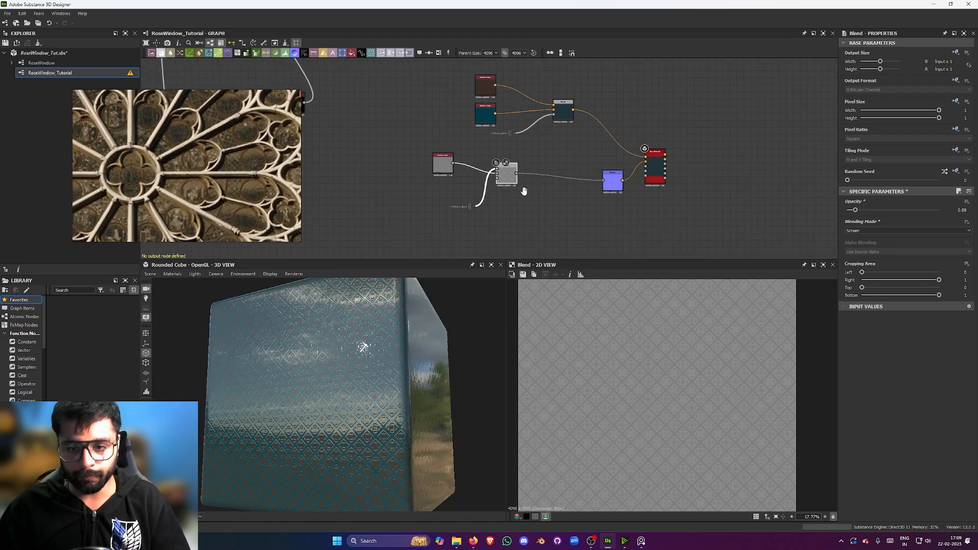
Connect the grayscale Blend output to the Base Material's Height input.
{"action": "middle_click_drag", "start_coordinate": [567, 152], "coordinate": [537, 177]}
{"action": "scroll", "coordinate": [710, 167], "scroll_direction": "up", "scroll_amount": 2}
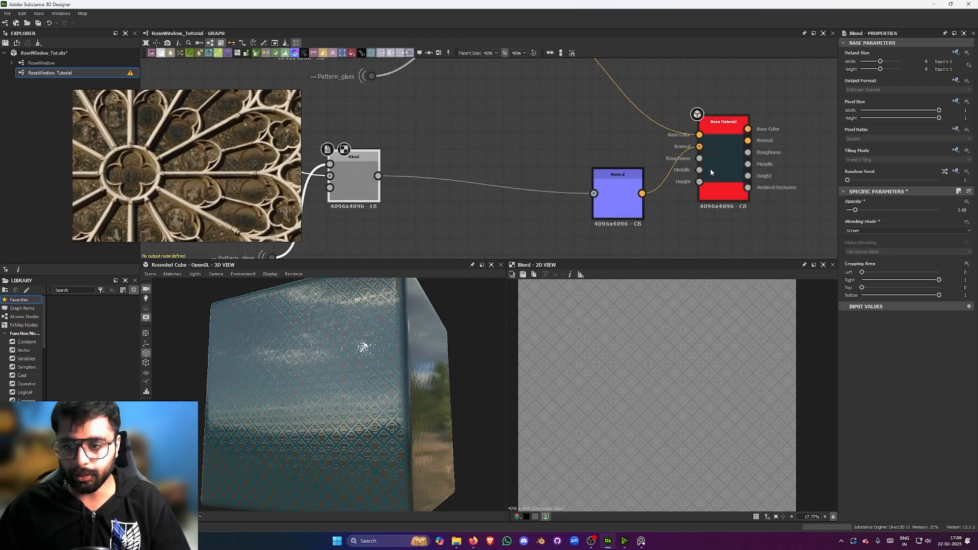
{"action": "left_click_drag", "start_coordinate": [379, 176], "coordinate": [706, 168]}
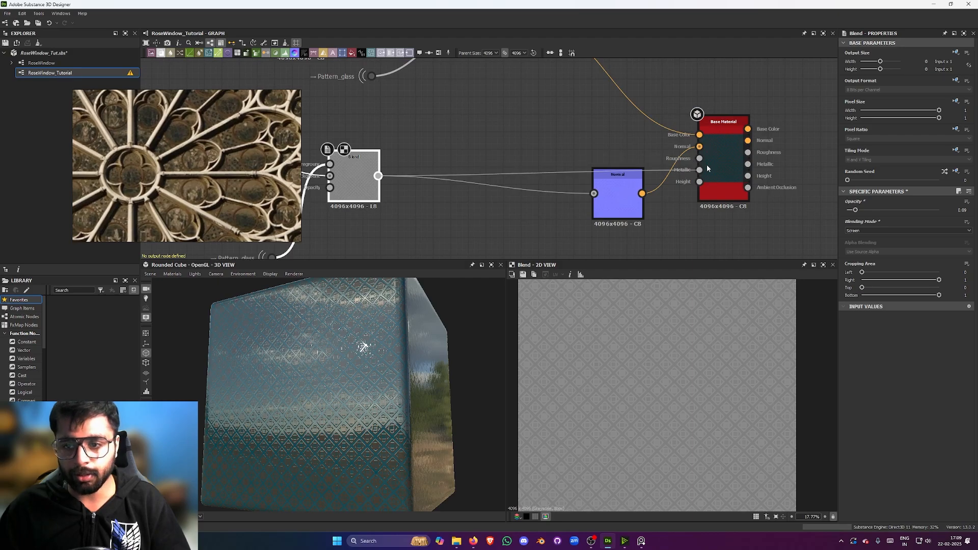
{"action": "key", "text": "ctrl+z"}
{"action": "key", "text": "ctrl+y"}
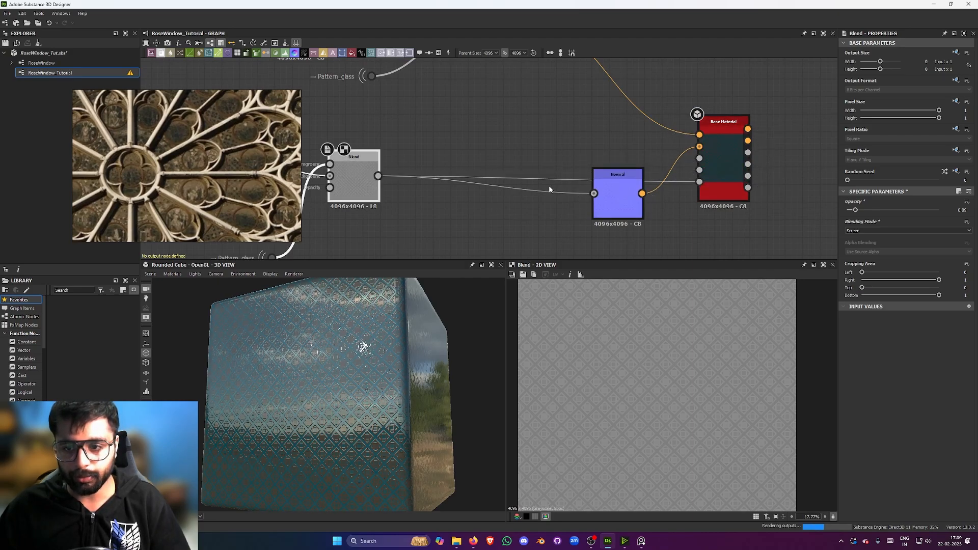
Insert a dot on the grayscale Blend's output link, route the Normal and Height links through it, and place it near the Normal node.
{"action": "scroll", "coordinate": [549, 180], "scroll_direction": "up", "scroll_amount": 2}
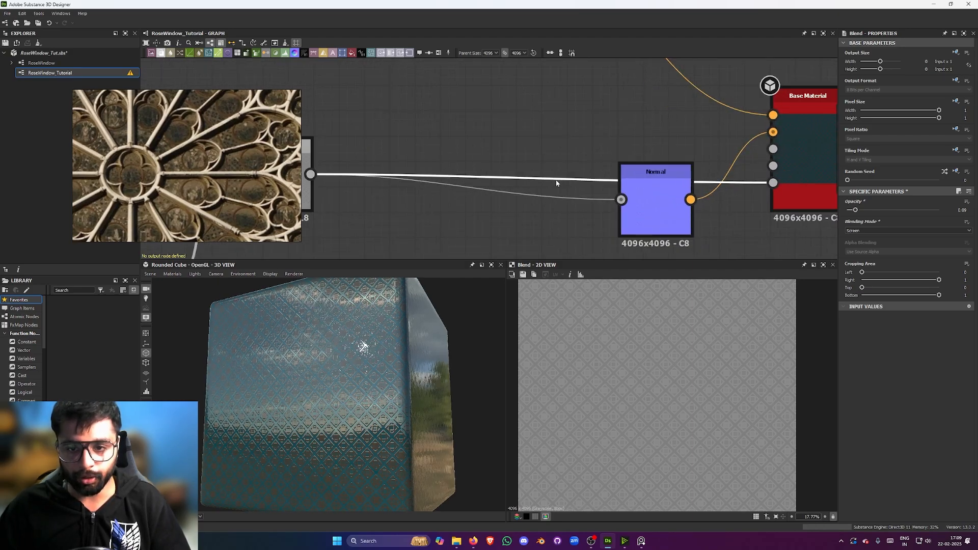
{"action": "scroll", "coordinate": [538, 191], "scroll_direction": "down", "scroll_amount": 1}
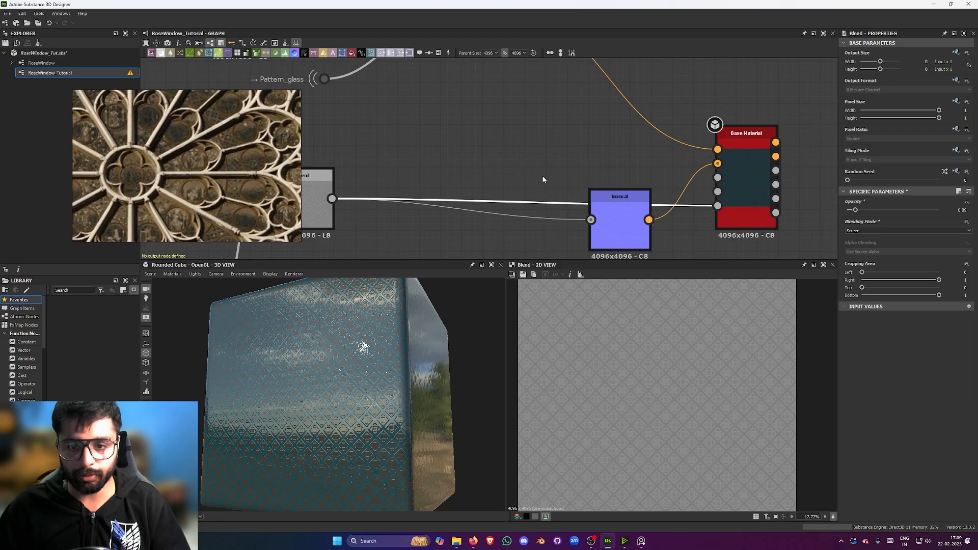
{"action": "left_click_drag", "start_coordinate": [302, 206], "coordinate": [312, 207]}
{"action": "left_click", "coordinate": [499, 201], "text": "alt"}
{"action": "left_click_drag", "start_coordinate": [503, 201], "coordinate": [671, 174]}
{"action": "left_click_drag", "start_coordinate": [521, 177], "coordinate": [564, 192]}
{"action": "left_click", "coordinate": [565, 218]}
{"action": "scroll", "coordinate": [563, 217], "scroll_direction": "down", "scroll_amount": 5}
Check the rerouted links in the graph and view the cube's front face in the 3D view.
{"action": "middle_click_drag", "start_coordinate": [530, 208], "coordinate": [612, 185]}
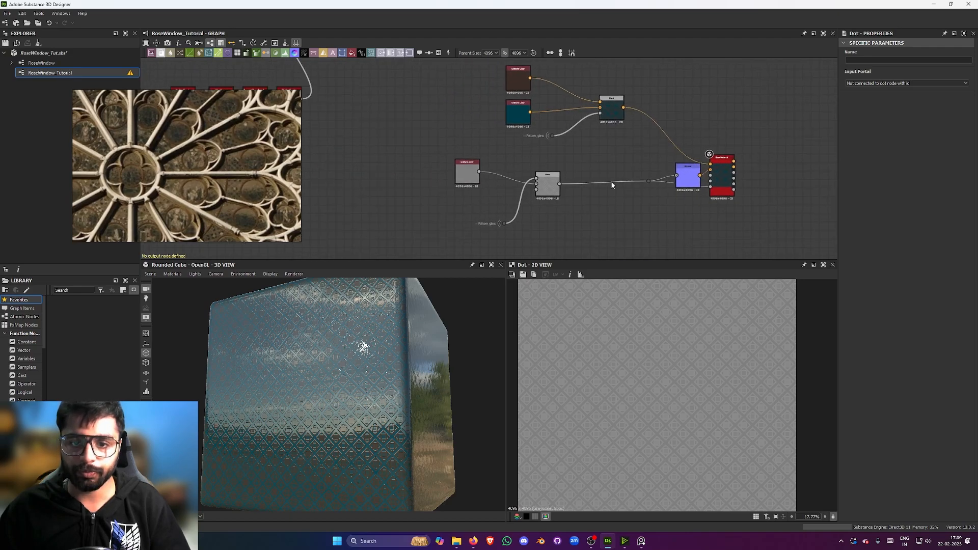
{"action": "scroll", "coordinate": [566, 196], "scroll_direction": "up", "scroll_amount": 2}
{"action": "middle_click_drag", "start_coordinate": [647, 149], "coordinate": [614, 159]}
{"action": "scroll", "coordinate": [577, 178], "scroll_direction": "down", "scroll_amount": 1}
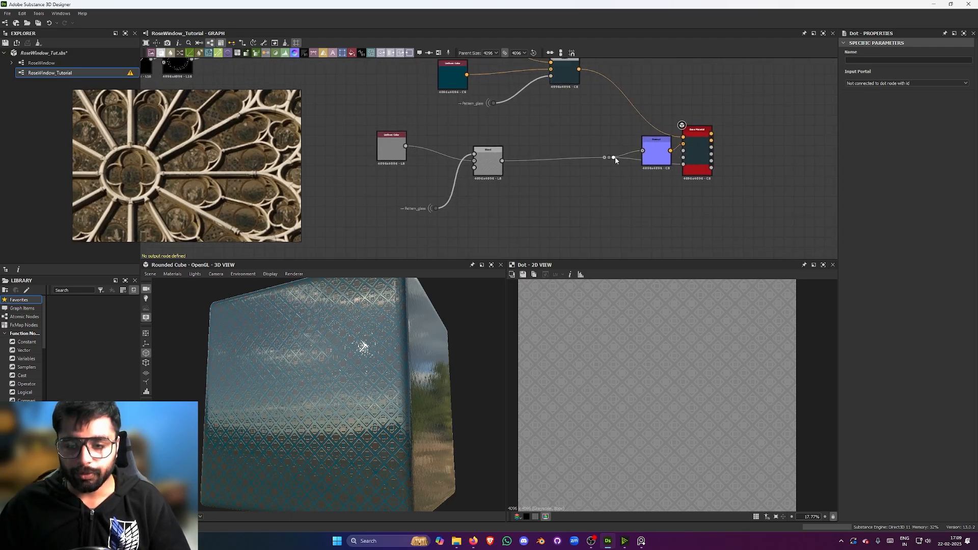
{"action": "scroll", "coordinate": [594, 193], "scroll_direction": "up", "scroll_amount": 3}
{"action": "middle_click_drag", "start_coordinate": [595, 194], "coordinate": [564, 186]}
{"action": "mouse_move", "coordinate": [394, 354]}
{"action": "left_mouse_down"}
{"action": "mouse_move", "coordinate": [364, 356]}
{"action": "mouse_move", "coordinate": [352, 382]}
{"action": "mouse_move", "coordinate": [398, 351]}
{"action": "mouse_move", "coordinate": [395, 342]}
{"action": "left_mouse_up"}
{"action": "scroll", "coordinate": [540, 149], "scroll_direction": "down", "scroll_amount": 5}
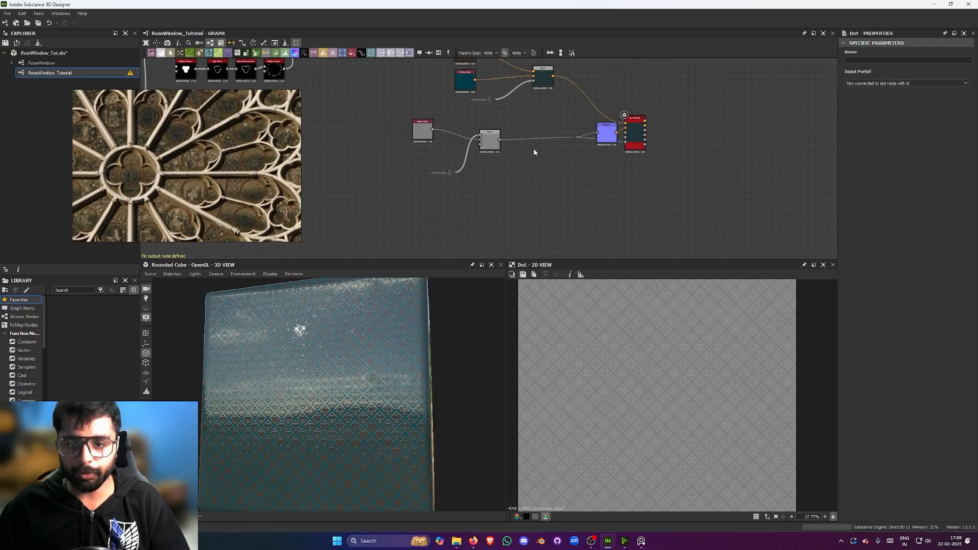
Insert a second Blend node between the grayscale Blend and the dot, and shift the first Blend slightly upward.
{"action": "scroll", "coordinate": [502, 182], "scroll_direction": "up", "scroll_amount": 1}
{"action": "middle_click_drag", "start_coordinate": [492, 152], "coordinate": [515, 162]}
{"action": "scroll", "coordinate": [528, 185], "scroll_direction": "down", "scroll_amount": 2}
{"action": "scroll", "coordinate": [528, 188], "scroll_direction": "up", "scroll_amount": 3}
{"action": "left_click", "coordinate": [480, 137]}
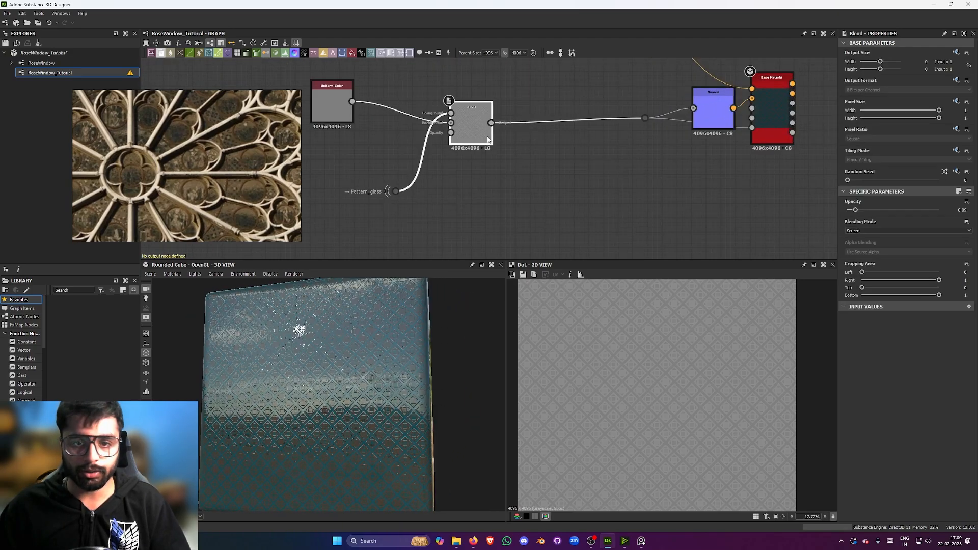
{"action": "key", "text": "space"}
{"action": "left_click", "coordinate": [499, 159]}
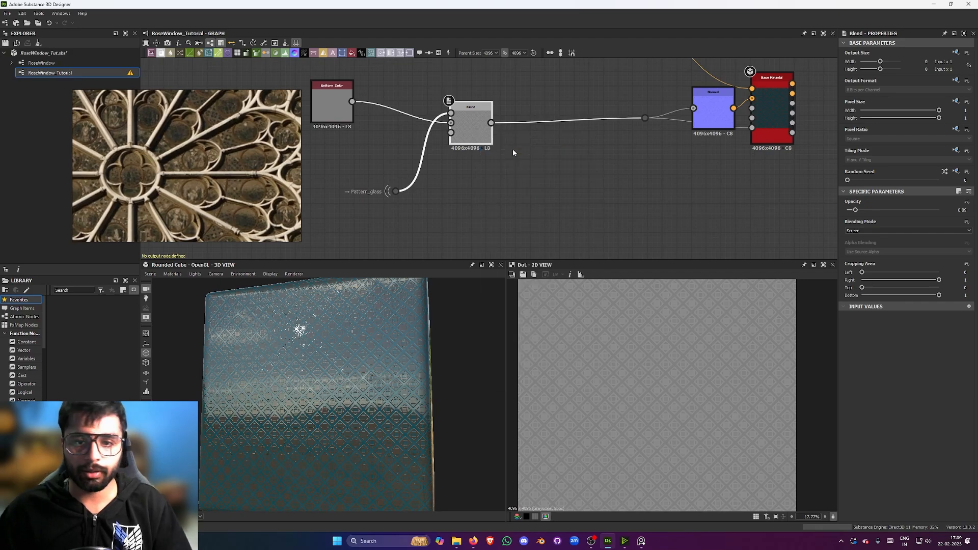
{"action": "left_click", "coordinate": [565, 124]}
{"action": "scroll", "coordinate": [556, 179], "scroll_direction": "up", "scroll_amount": 1}
{"action": "middle_click_drag", "start_coordinate": [556, 178], "coordinate": [606, 198]}
{"action": "left_click_drag", "start_coordinate": [505, 134], "coordinate": [498, 117]}
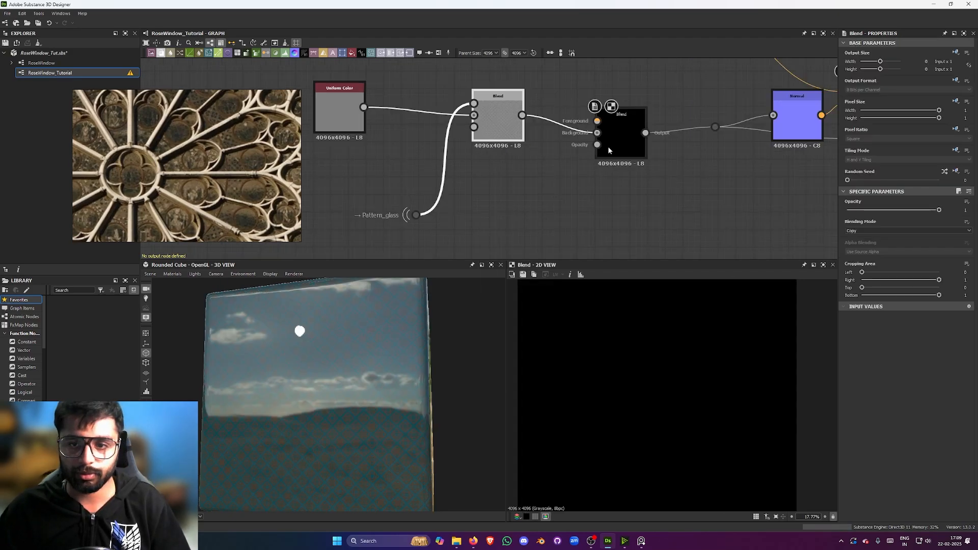
Add a Dot node with RingPattern_glass as its input portal and connect it to the second Blend's foreground.
{"action": "left_click", "coordinate": [557, 176]}
{"action": "middle_click_drag", "start_coordinate": [506, 207], "coordinate": [503, 212]}
{"action": "key", "text": "space"}
{"action": "type", "text": "dot"}
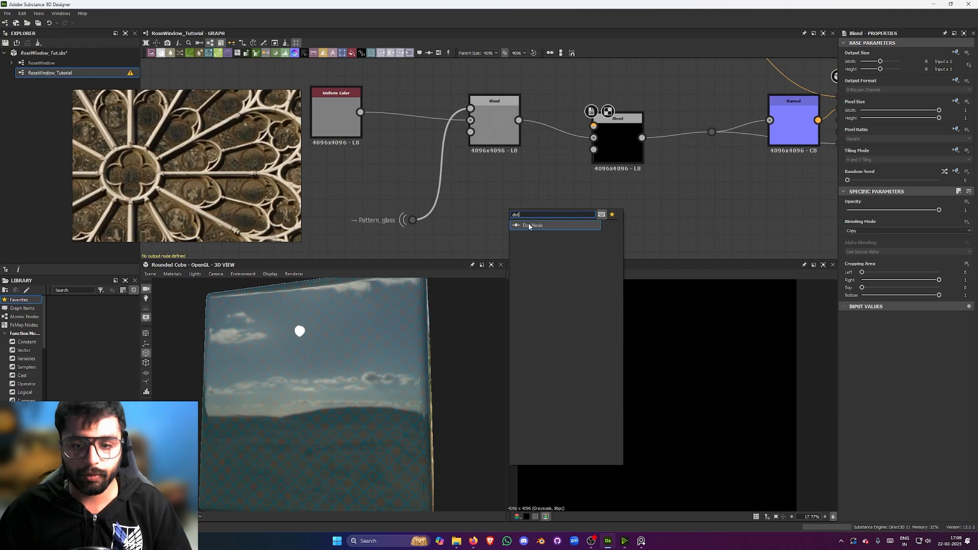
{"action": "left_click", "coordinate": [529, 225]}
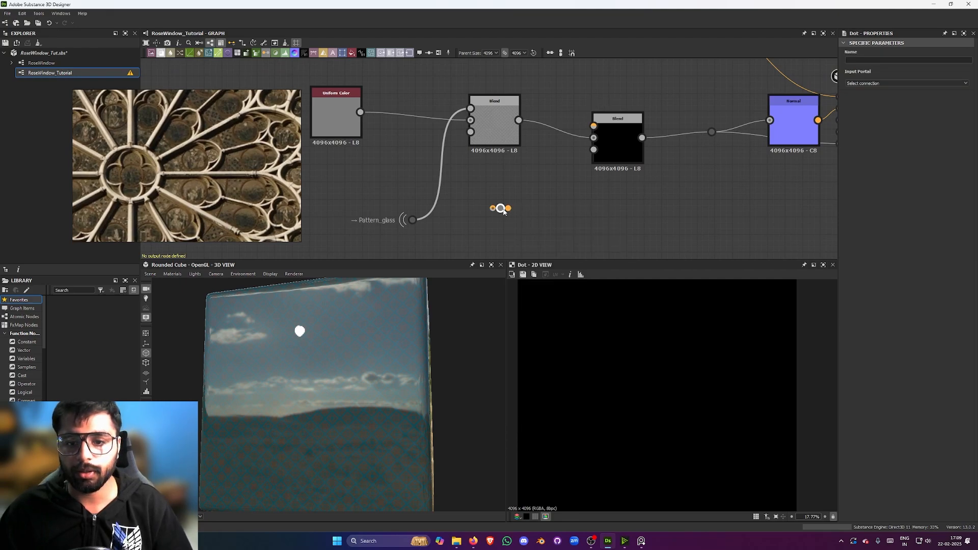
{"action": "left_click", "coordinate": [867, 83]}
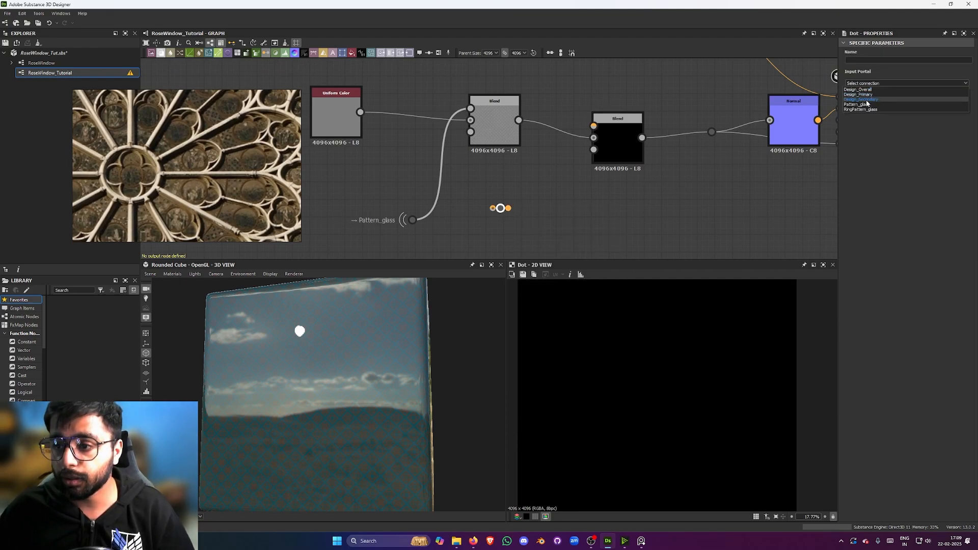
{"action": "left_click", "coordinate": [870, 110]}
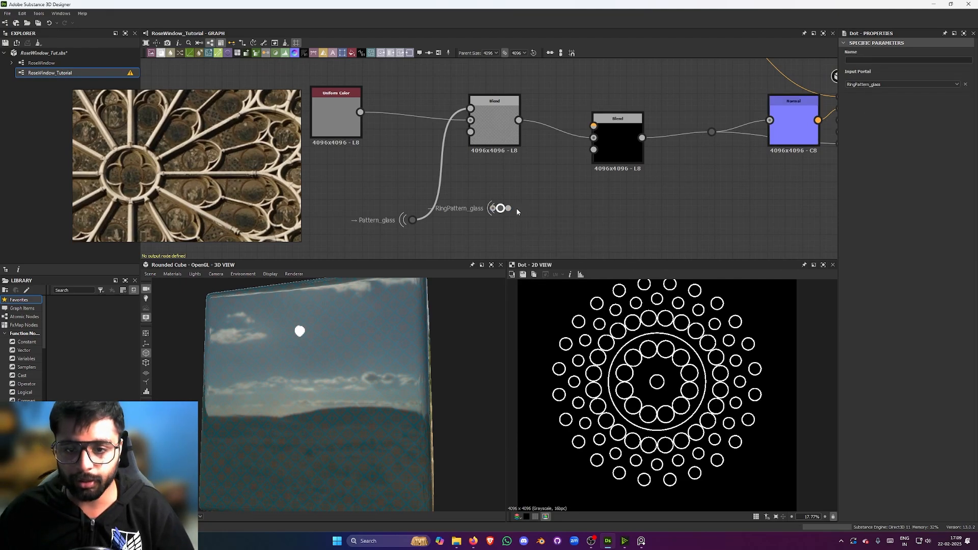
{"action": "left_click", "coordinate": [607, 126]}
Set the second Blend's blending mode to Screen and align the node level with the first Blend.
{"action": "left_click", "coordinate": [876, 231]}
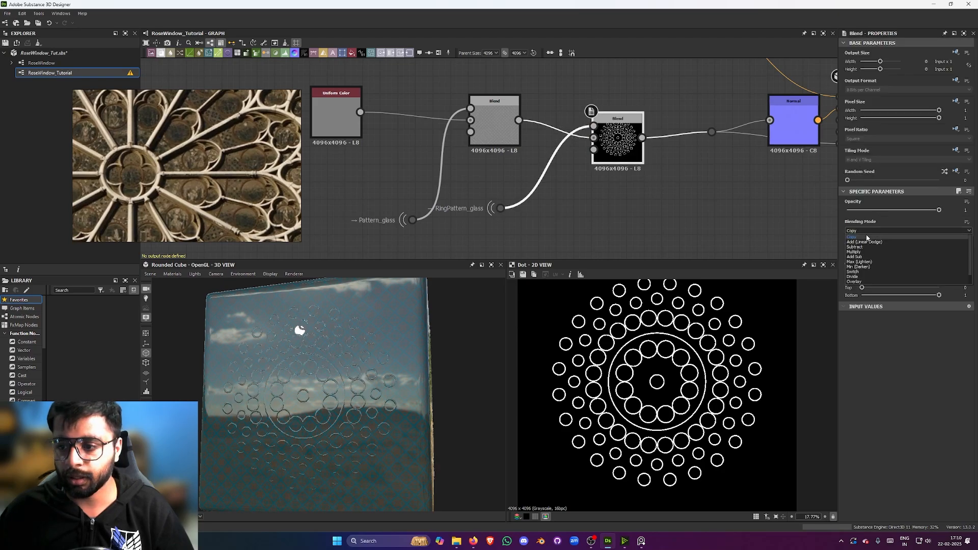
{"action": "left_click", "coordinate": [850, 278]}
{"action": "middle_click_drag", "start_coordinate": [659, 192], "coordinate": [638, 217]}
{"action": "left_click_drag", "start_coordinate": [594, 163], "coordinate": [597, 142]}
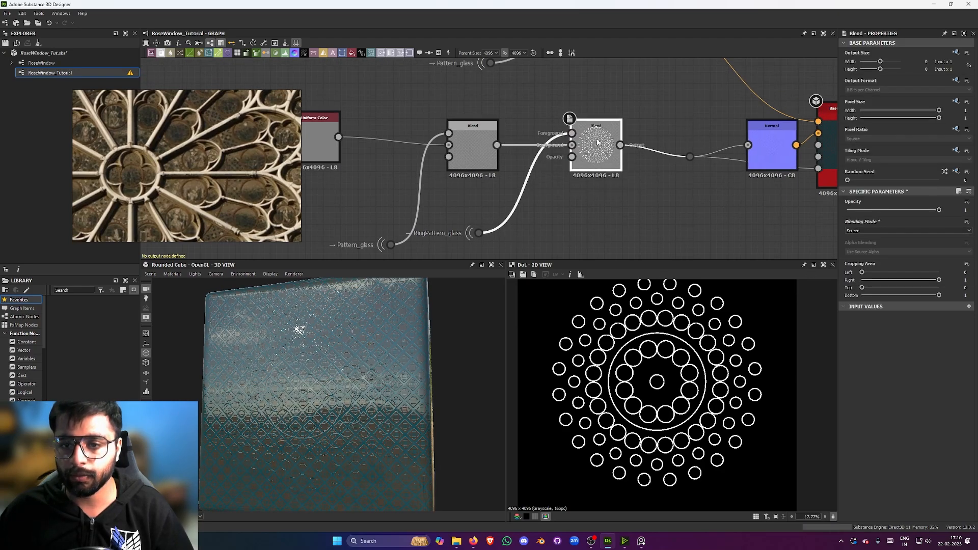
Preview the second Blend's output in the 2D view and inspect the ring pattern on the cube up close.
{"action": "double_click", "coordinate": [598, 145]}
{"action": "scroll", "coordinate": [417, 313], "scroll_direction": "up", "scroll_amount": 5}
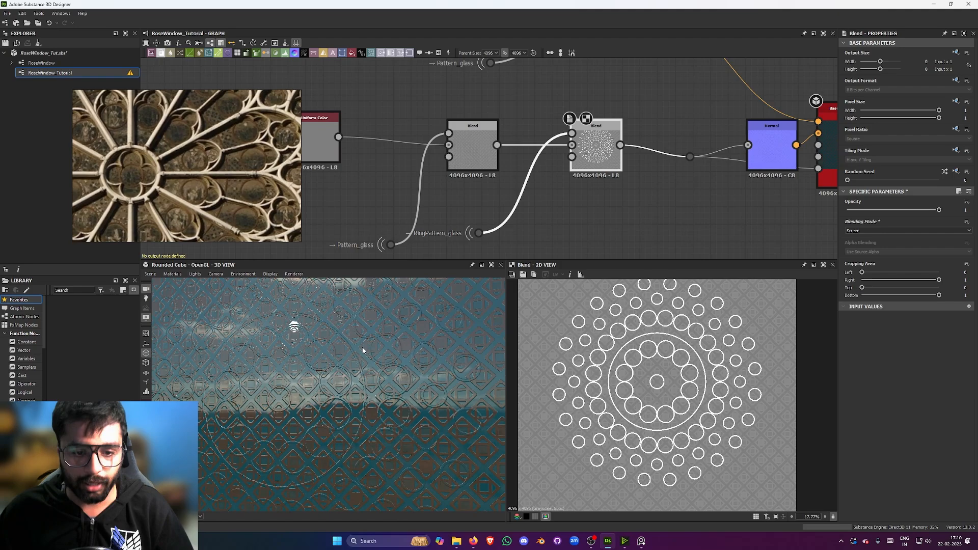
{"action": "left_click_drag", "start_coordinate": [380, 320], "coordinate": [363, 379]}
{"action": "scroll", "coordinate": [427, 354], "scroll_direction": "down", "scroll_amount": 3}
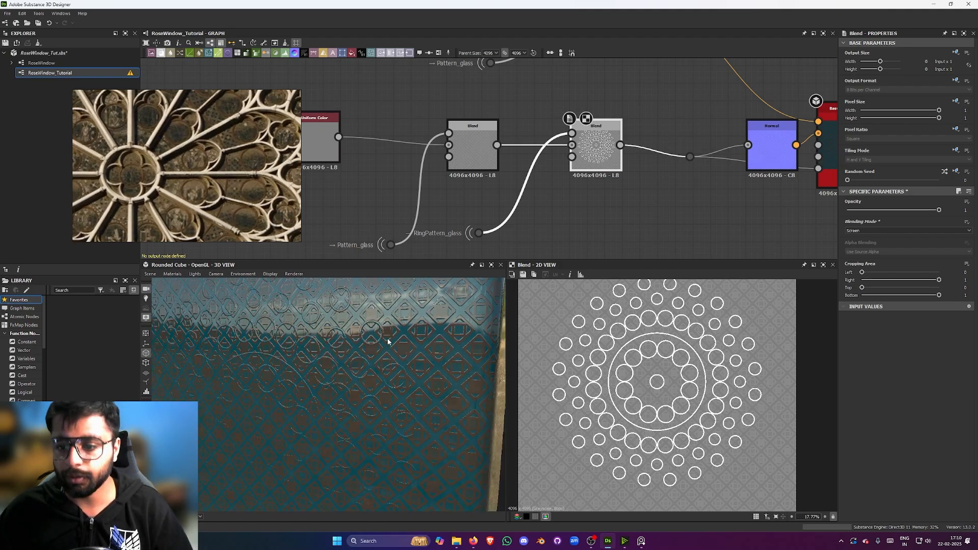
Insert a second Blend node after the color Blend that feeds the Base Material's base color.
{"action": "scroll", "coordinate": [449, 157], "scroll_direction": "down", "scroll_amount": 3}
{"action": "middle_click_drag", "start_coordinate": [487, 182], "coordinate": [489, 225]}
{"action": "left_click", "coordinate": [538, 124]}
{"action": "middle_click_drag", "start_coordinate": [538, 125], "coordinate": [533, 160]}
{"action": "left_click_drag", "start_coordinate": [534, 160], "coordinate": [534, 153]}
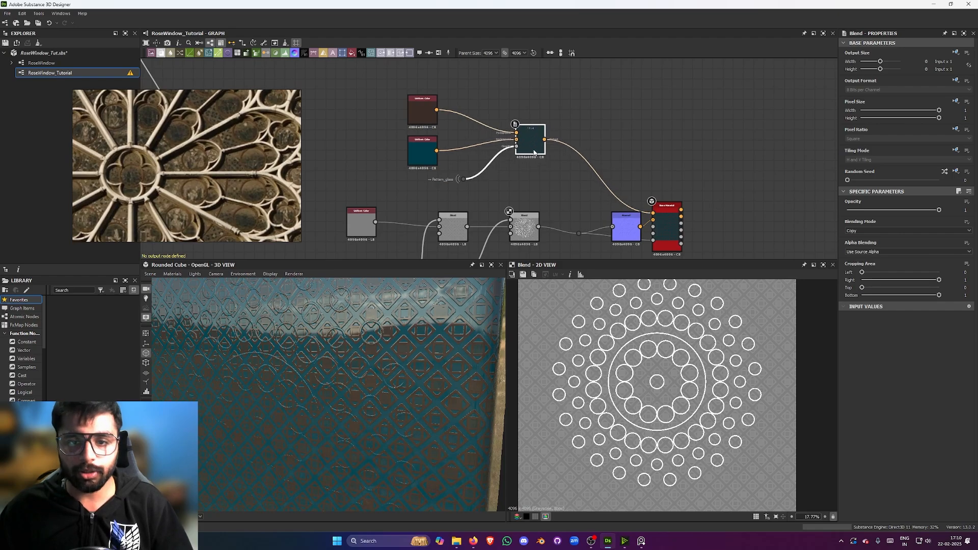
{"action": "key", "text": "space"}
{"action": "type", "text": "bl"}
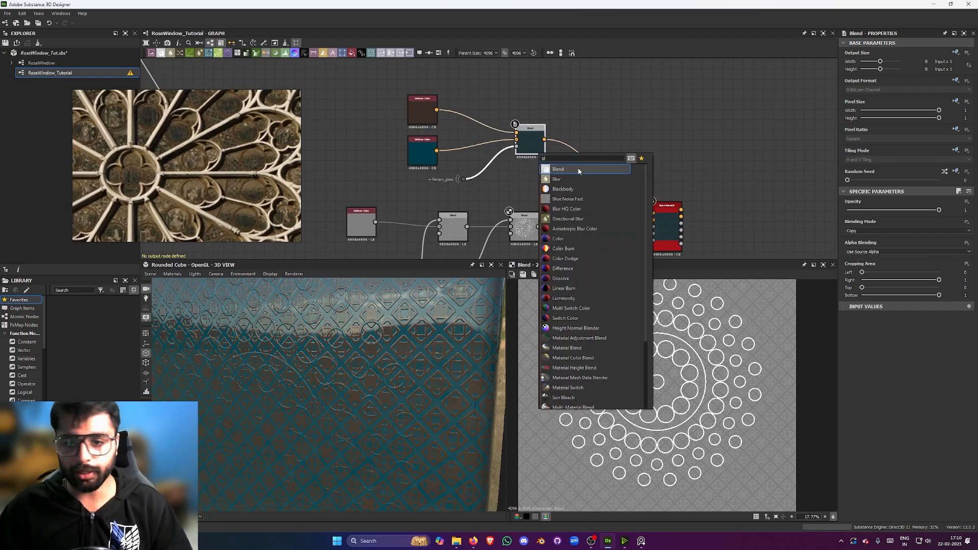
{"action": "left_click", "coordinate": [579, 169]}
{"action": "middle_click_drag", "start_coordinate": [548, 105], "coordinate": [551, 126]}
Duplicate the dark brown Uniform Color node and place the copy above the two color Blends.
{"action": "left_click", "coordinate": [427, 128]}
{"action": "key", "text": "ctrl+c"}
{"action": "key", "text": "ctrl+v"}
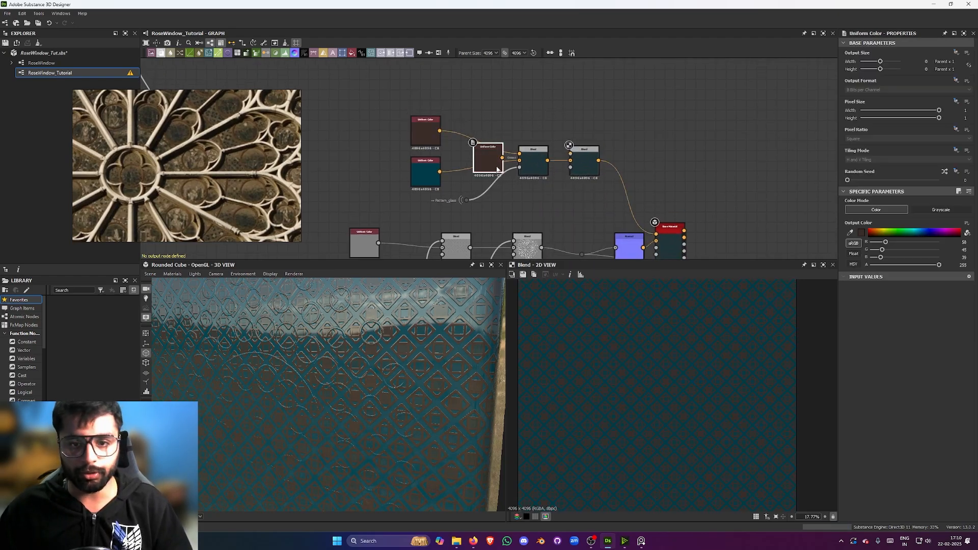
{"action": "left_click_drag", "start_coordinate": [496, 162], "coordinate": [536, 110]}
Set the duplicated Uniform Color to orange-brown (RGB 122, 66, 31) and connect it to the second color Blend's foreground.
{"action": "scroll", "coordinate": [537, 110], "scroll_direction": "up", "scroll_amount": 3}
{"action": "left_click", "coordinate": [861, 232]}
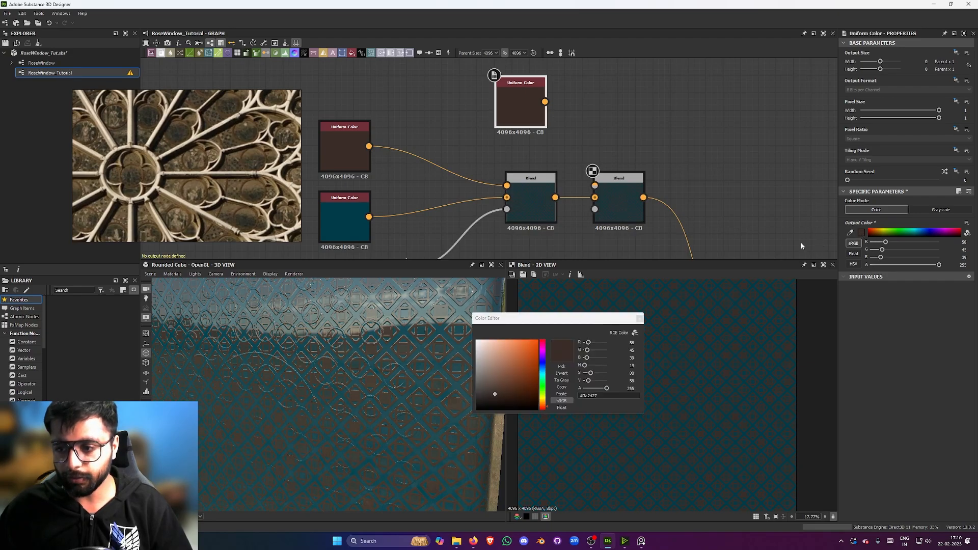
{"action": "left_click_drag", "start_coordinate": [544, 405], "coordinate": [544, 407]}
{"action": "left_click", "coordinate": [523, 381]}
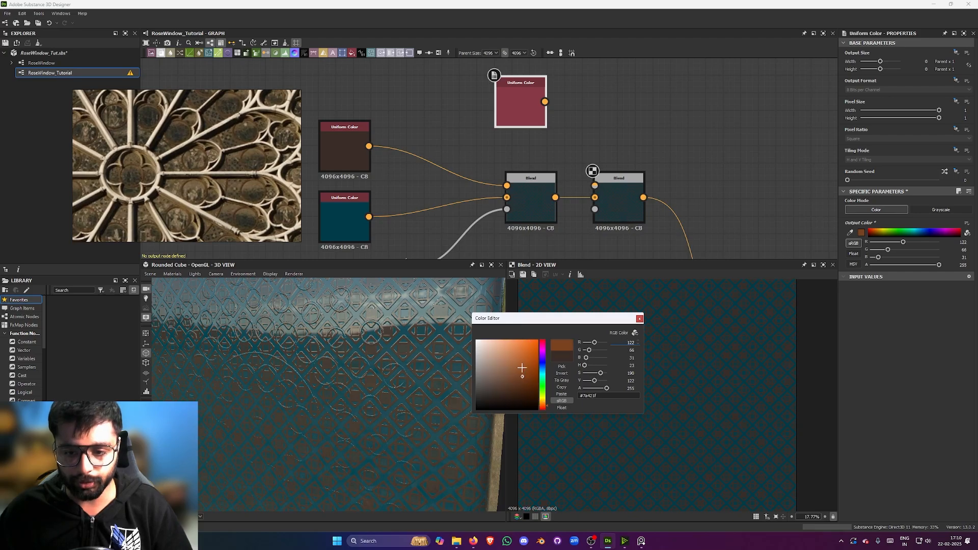
{"action": "left_click", "coordinate": [640, 319]}
{"action": "scroll", "coordinate": [533, 112], "scroll_direction": "down", "scroll_amount": 2}
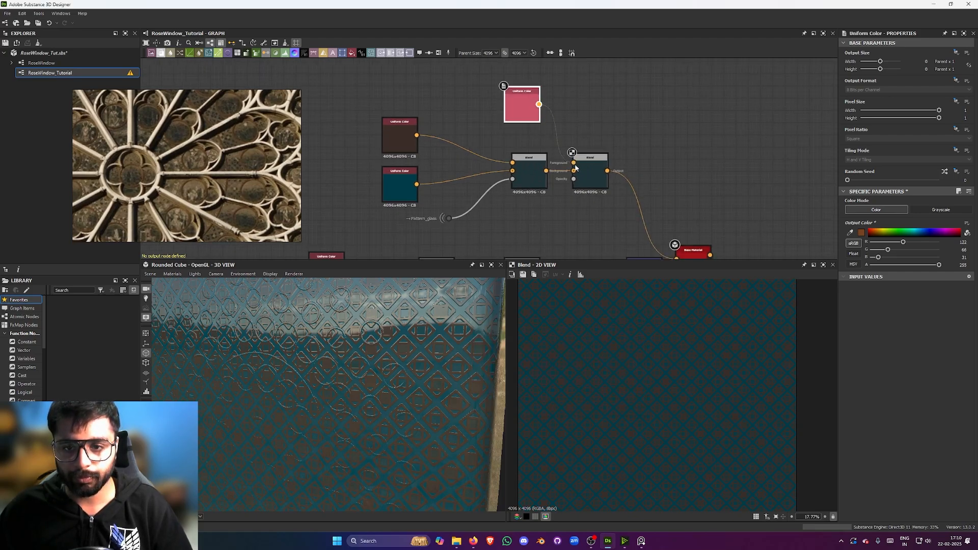
{"action": "left_click_drag", "start_coordinate": [576, 167], "coordinate": [575, 165]}
Add a Dot node with RingPattern_glass as its input portal and connect it to the second color Blend's opacity.
{"action": "middle_click_drag", "start_coordinate": [543, 239], "coordinate": [569, 153]}
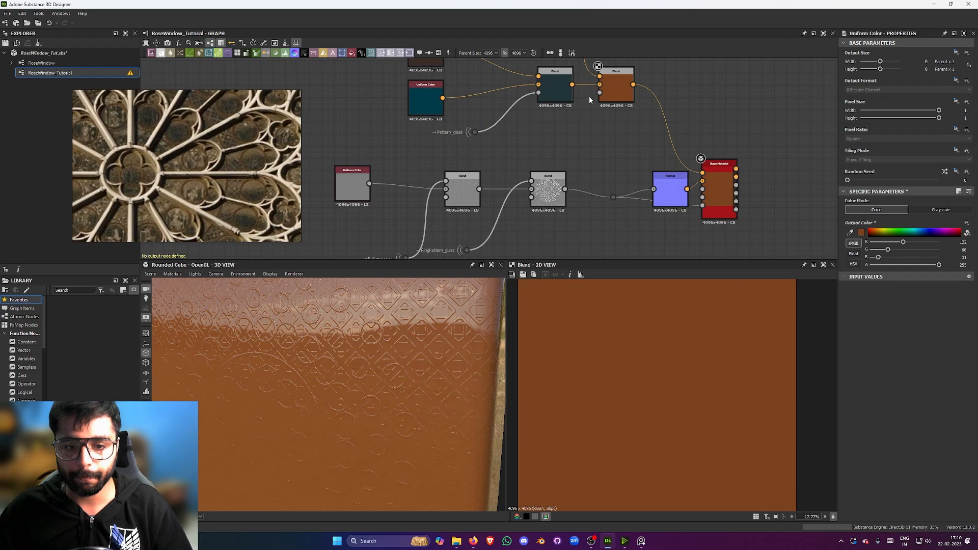
{"action": "middle_click_drag", "start_coordinate": [590, 97], "coordinate": [574, 138]}
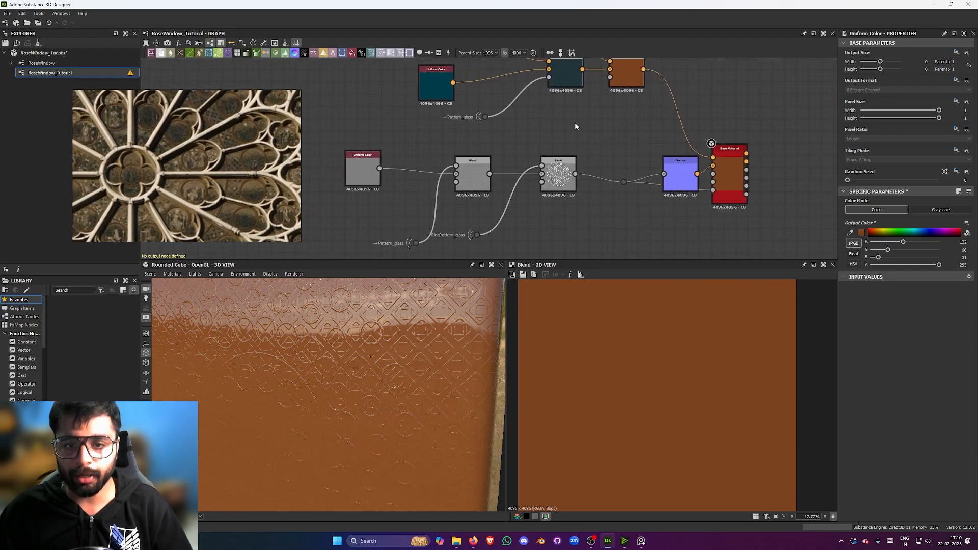
{"action": "key", "text": "space"}
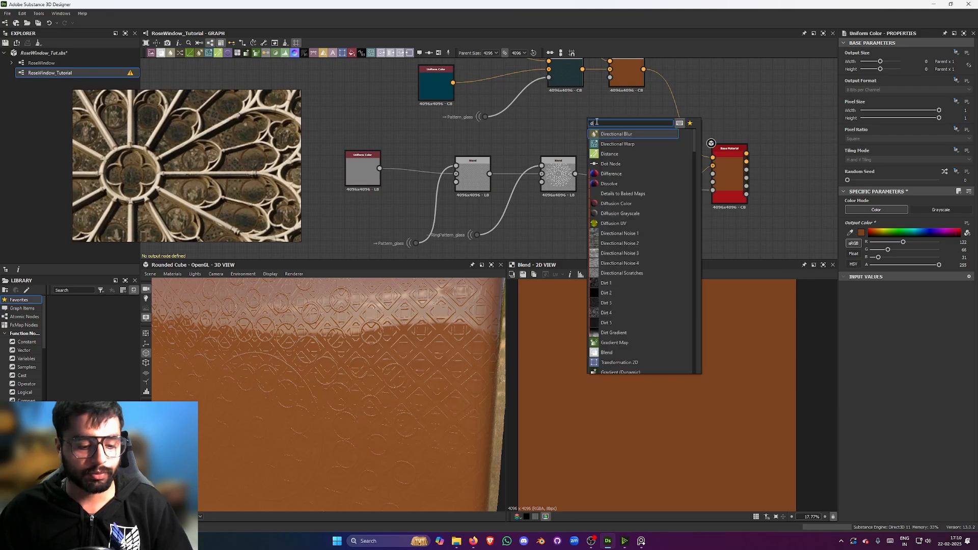
{"action": "type", "text": "do"}
{"action": "left_click", "coordinate": [624, 137]}
{"action": "left_click", "coordinate": [866, 83]}
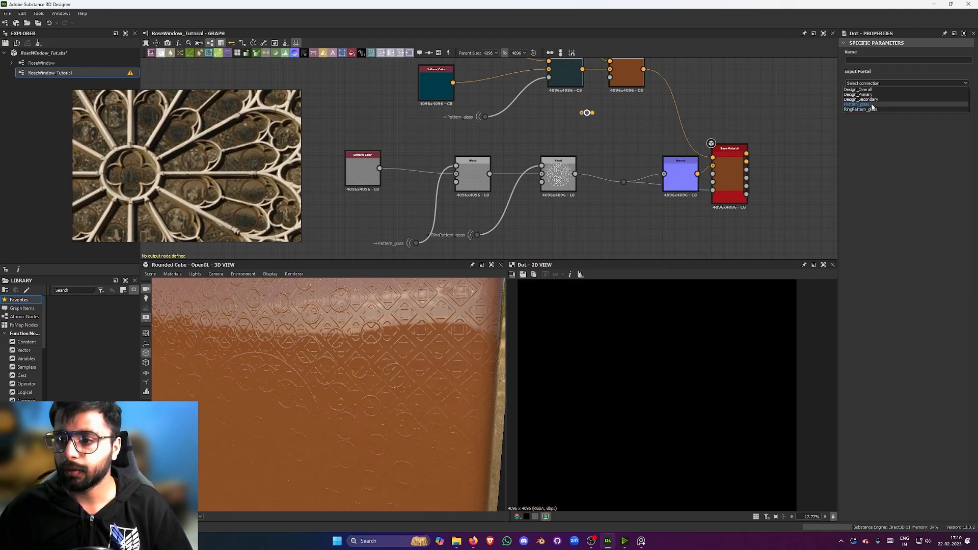
{"action": "left_click", "coordinate": [866, 108]}
{"action": "middle_click_drag", "start_coordinate": [621, 84], "coordinate": [588, 119]}
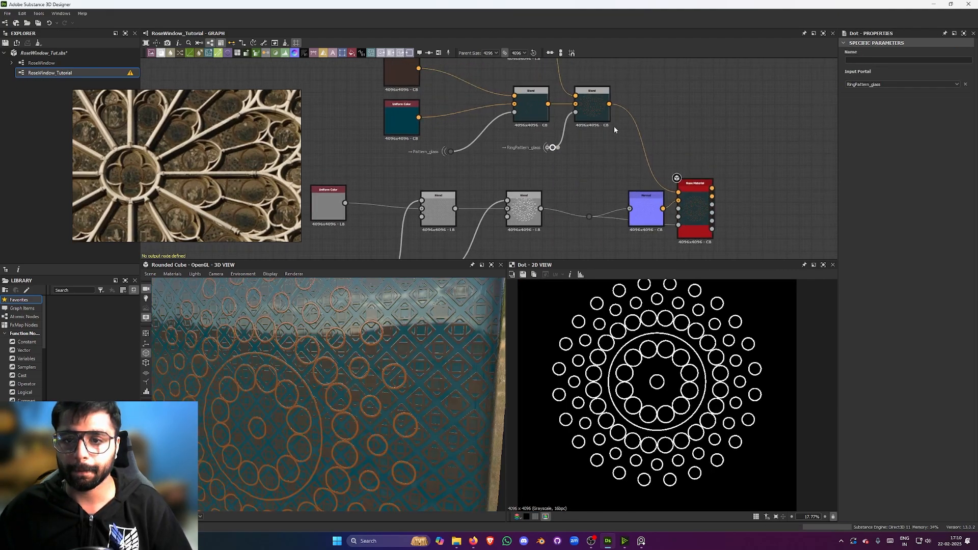
Darken the orange-brown Uniform Color by setting its HSV value to 75, and check the whole cube.
{"action": "left_click_drag", "start_coordinate": [432, 337], "coordinate": [419, 334]}
{"action": "middle_click_drag", "start_coordinate": [522, 133], "coordinate": [518, 199]}
{"action": "left_click", "coordinate": [523, 114]}
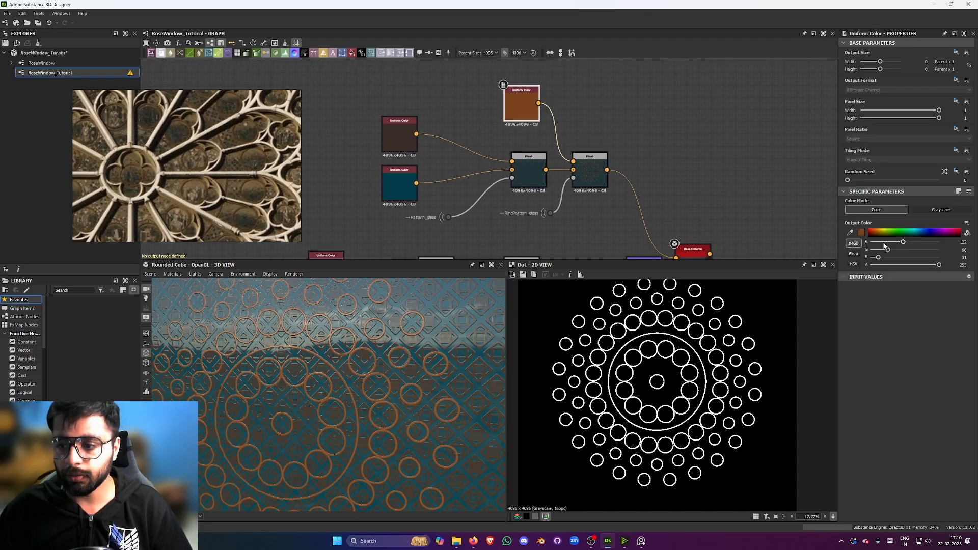
{"action": "left_click", "coordinate": [859, 254]}
{"action": "left_click", "coordinate": [856, 264]}
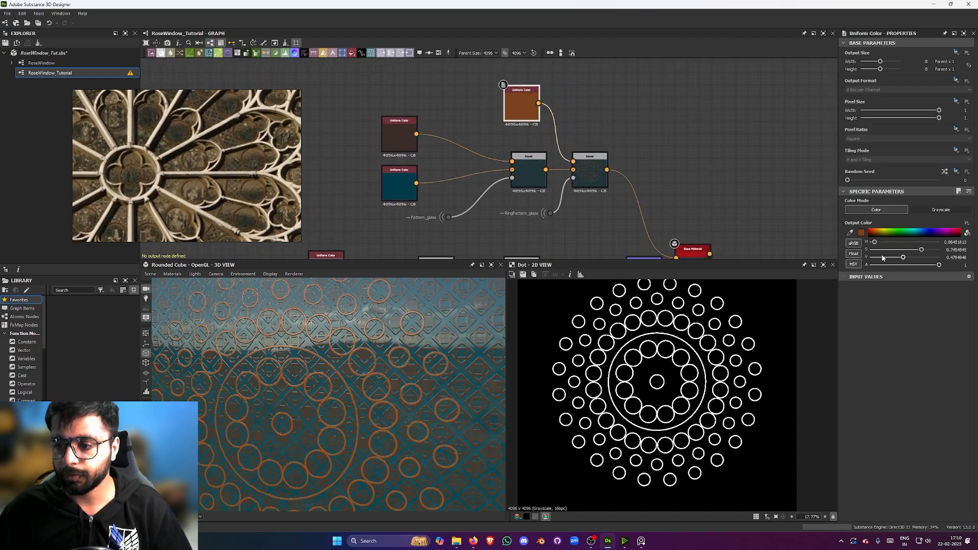
{"action": "left_click", "coordinate": [855, 252]}
{"action": "mouse_move", "coordinate": [903, 258]}
{"action": "left_mouse_down"}
{"action": "mouse_move", "coordinate": [870, 258]}
{"action": "mouse_move", "coordinate": [892, 265]}
{"action": "left_mouse_up"}
{"action": "scroll", "coordinate": [467, 345], "scroll_direction": "down", "scroll_amount": 4}
{"action": "left_click_drag", "start_coordinate": [468, 346], "coordinate": [436, 370]}
{"action": "scroll", "coordinate": [476, 326], "scroll_direction": "down", "scroll_amount": 3}
{"action": "scroll", "coordinate": [550, 137], "scroll_direction": "down", "scroll_amount": 3}
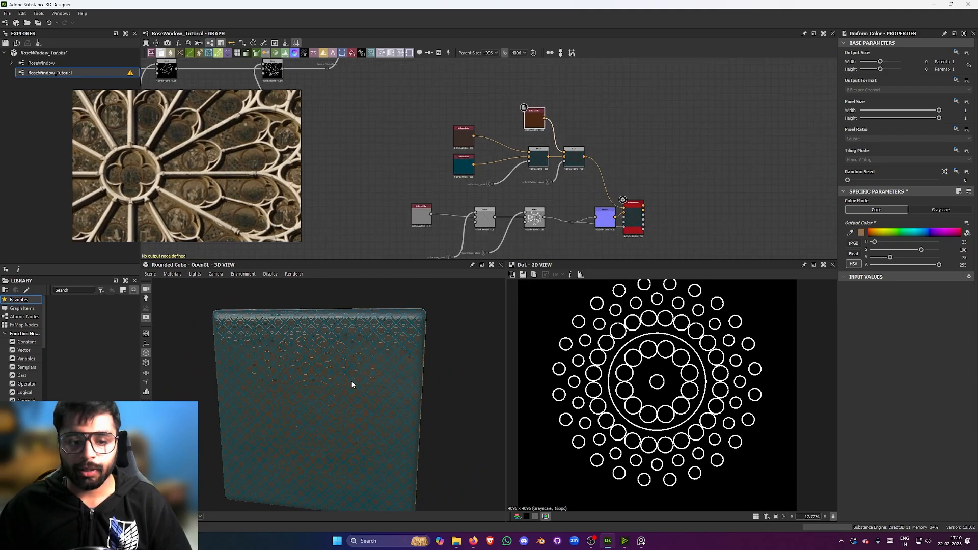
{"action": "left_click_drag", "start_coordinate": [351, 384], "coordinate": [352, 349]}
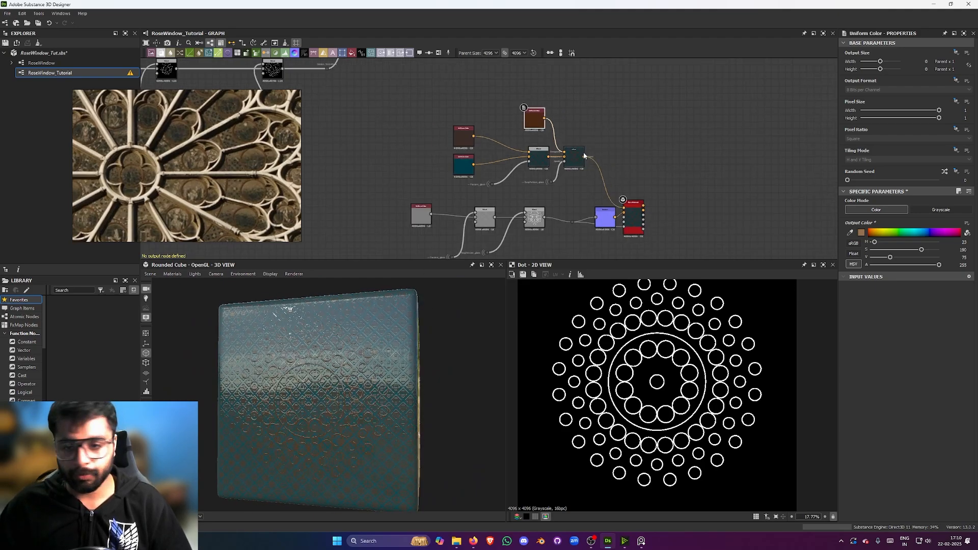
Shift the Base Material node away from the chains and move the grayscale-to-Normal node chain down for more space.
{"action": "scroll", "coordinate": [584, 156], "scroll_direction": "down", "scroll_amount": 3}
{"action": "scroll", "coordinate": [558, 209], "scroll_direction": "up", "scroll_amount": 3}
{"action": "middle_click_drag", "start_coordinate": [567, 221], "coordinate": [548, 201]}
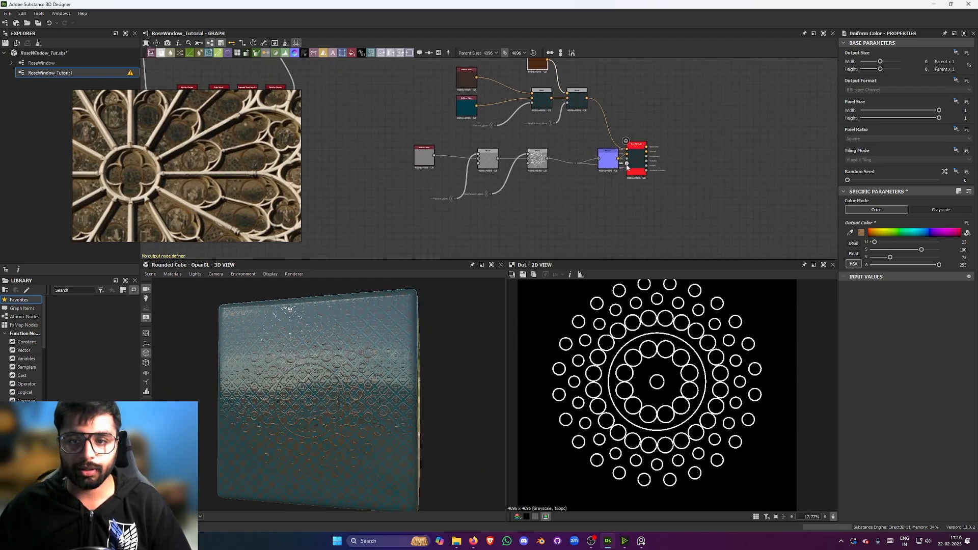
{"action": "left_click_drag", "start_coordinate": [626, 166], "coordinate": [691, 144]}
{"action": "left_click_drag", "start_coordinate": [642, 197], "coordinate": [373, 147]}
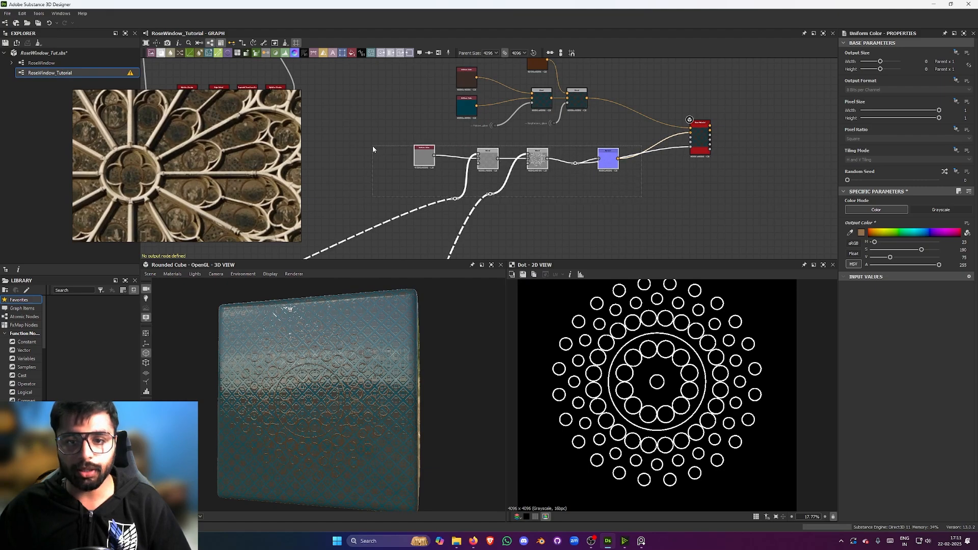
{"action": "left_click_drag", "start_coordinate": [613, 156], "coordinate": [627, 199]}
{"action": "left_click", "coordinate": [613, 146]}
Add a Uniform Color node between the color and height chains and set its HSV value to 28.
{"action": "scroll", "coordinate": [537, 187], "scroll_direction": "up", "scroll_amount": 2}
{"action": "middle_click_drag", "start_coordinate": [518, 161], "coordinate": [541, 159]}
{"action": "scroll", "coordinate": [594, 176], "scroll_direction": "down", "scroll_amount": 3}
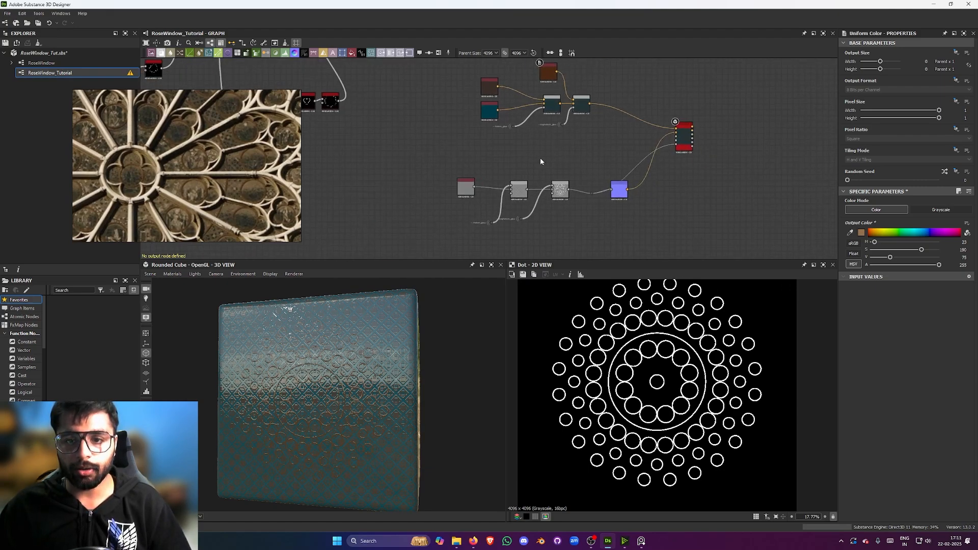
{"action": "scroll", "coordinate": [509, 158], "scroll_direction": "up", "scroll_amount": 3}
{"action": "key", "text": "space"}
{"action": "type", "text": "un"}
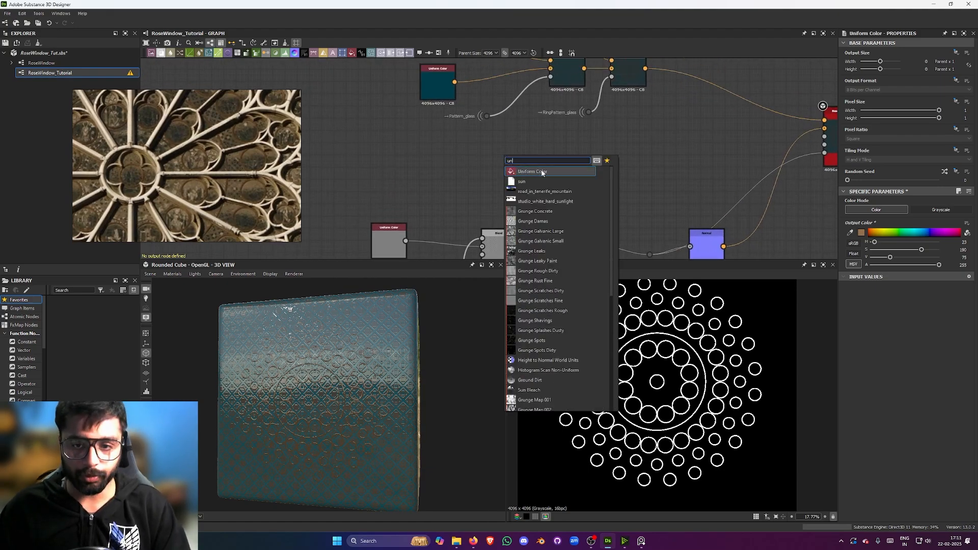
{"action": "left_click", "coordinate": [542, 172]}
{"action": "left_click_drag", "start_coordinate": [503, 145], "coordinate": [486, 173]}
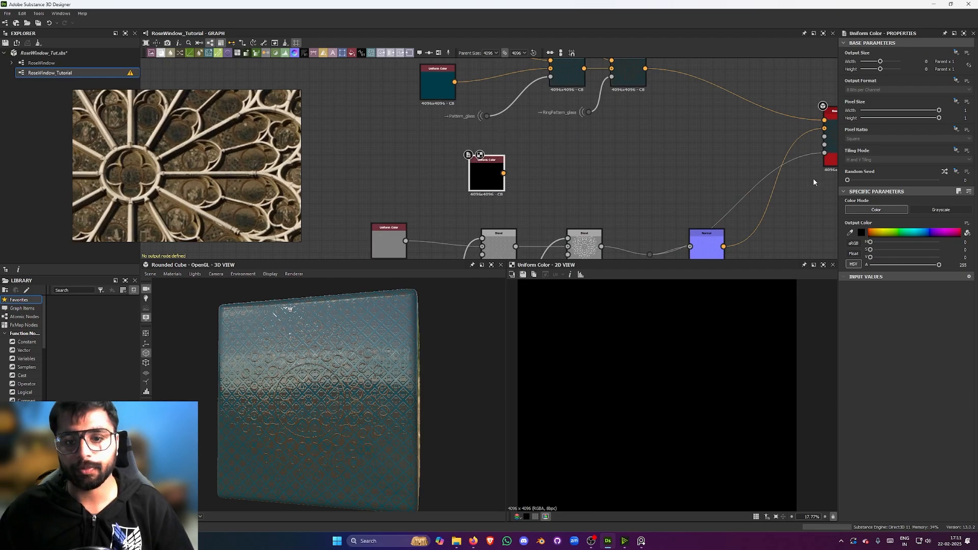
{"action": "left_click", "coordinate": [879, 258]}
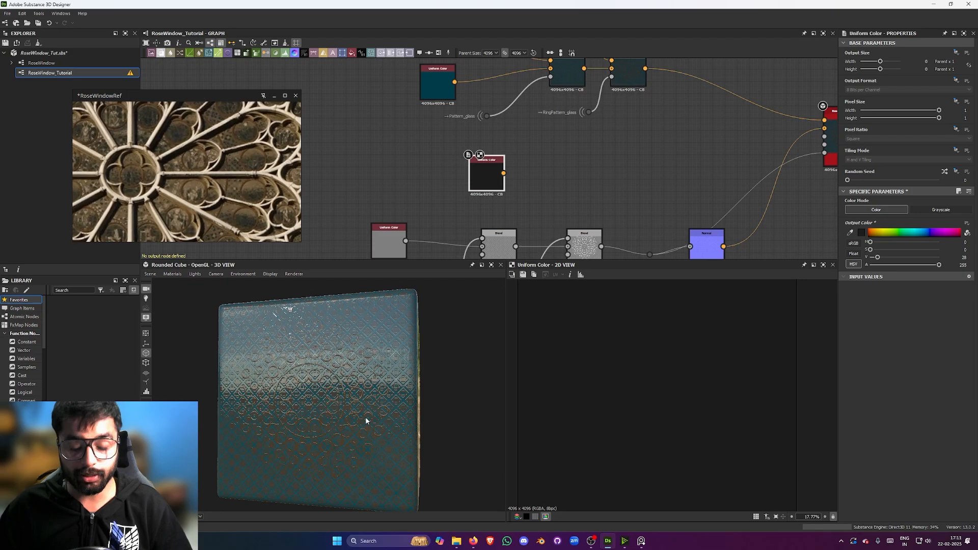
Add a Blend node after the dark Uniform Color, set its blending mode to Screen, and space it farther out.
{"action": "left_click_drag", "start_coordinate": [365, 416], "coordinate": [240, 364]}
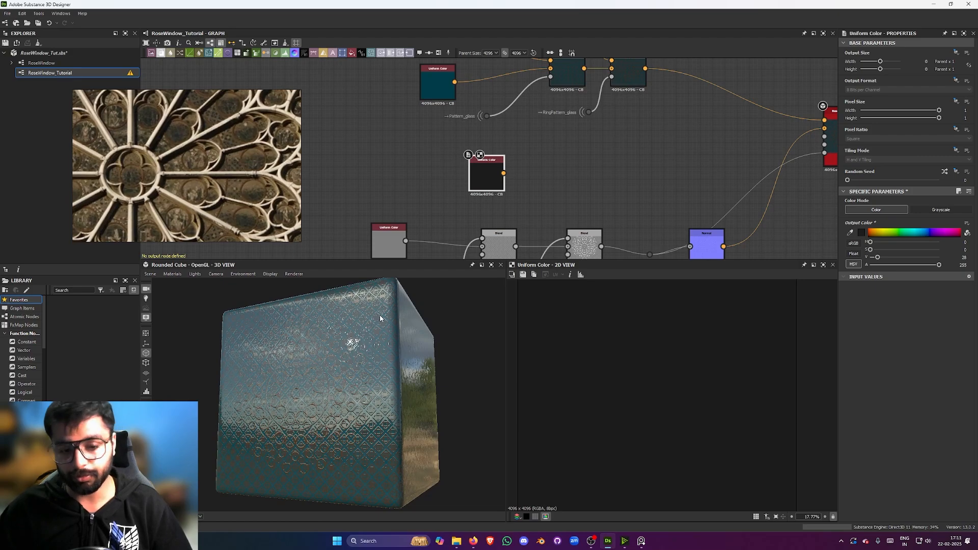
{"action": "scroll", "coordinate": [214, 162], "scroll_direction": "up", "scroll_amount": 5}
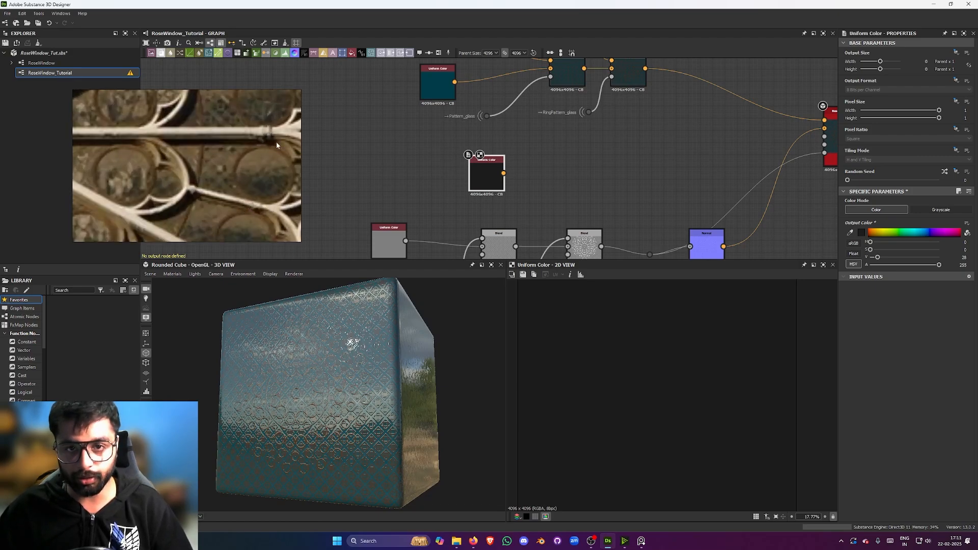
{"action": "scroll", "coordinate": [254, 147], "scroll_direction": "down", "scroll_amount": 4}
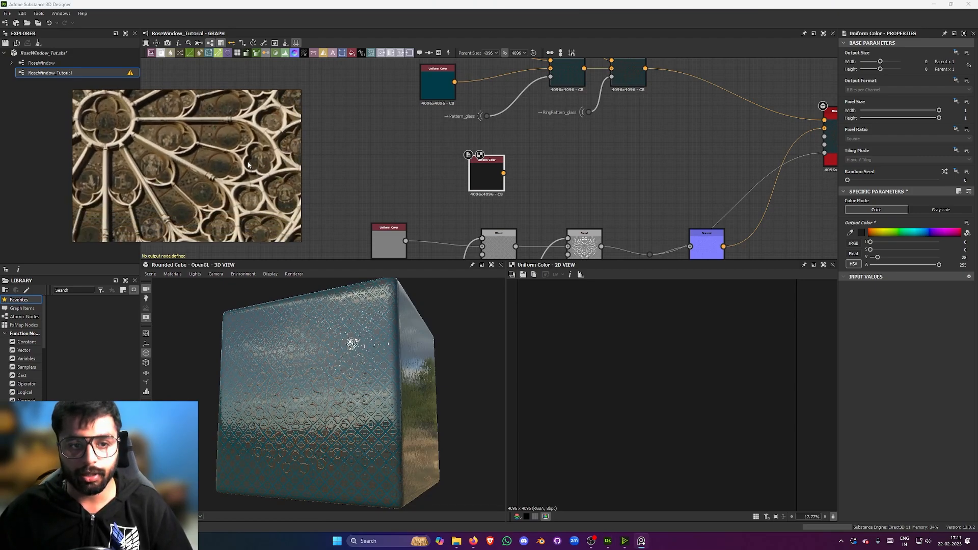
{"action": "left_click_drag", "start_coordinate": [340, 369], "coordinate": [332, 314]}
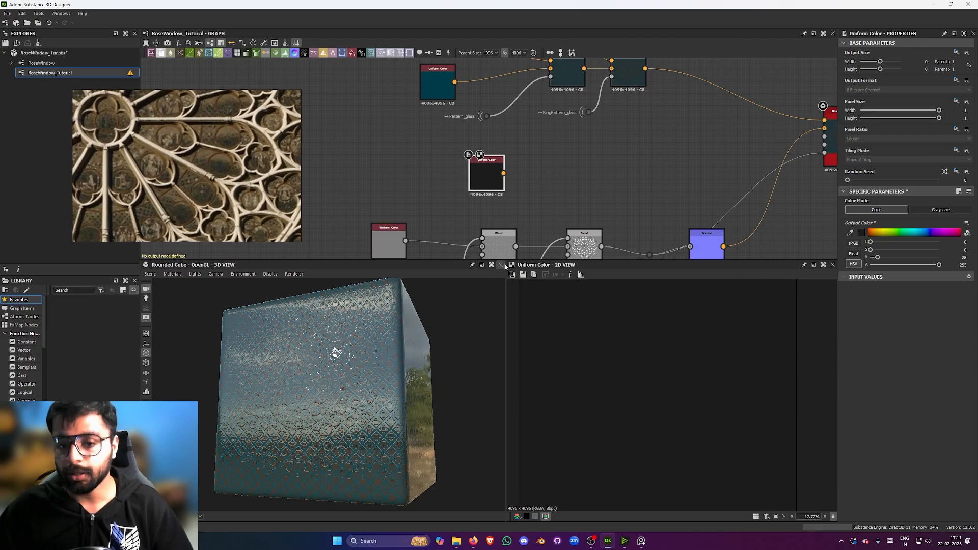
{"action": "middle_click_drag", "start_coordinate": [524, 171], "coordinate": [488, 203]}
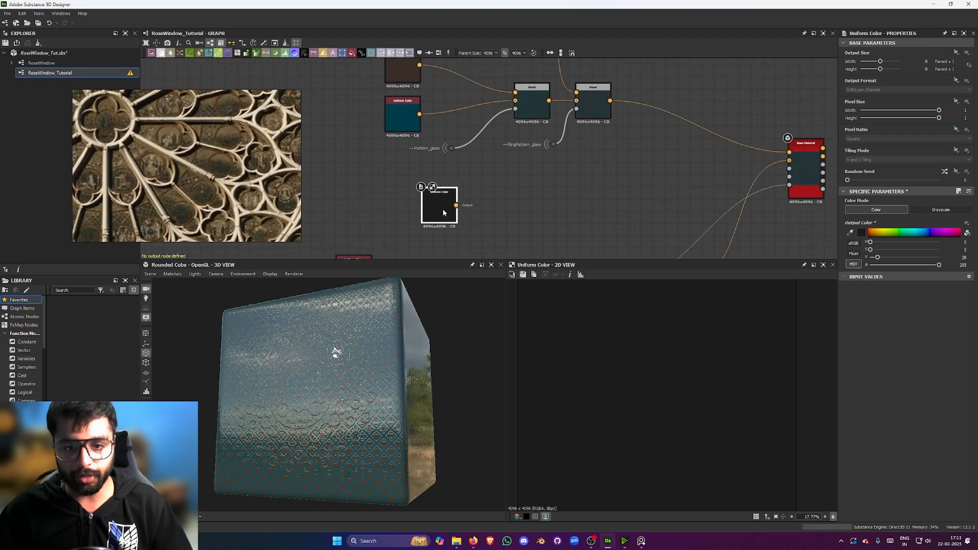
{"action": "key", "text": "space"}
{"action": "type", "text": "bl"}
{"action": "key", "text": "b"}
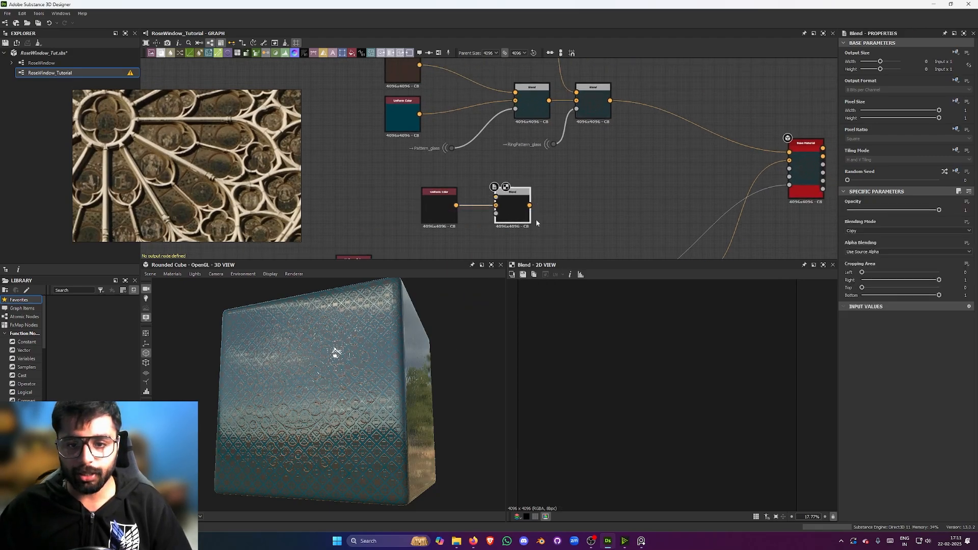
{"action": "left_click", "coordinate": [876, 231]}
{"action": "left_click", "coordinate": [866, 278]}
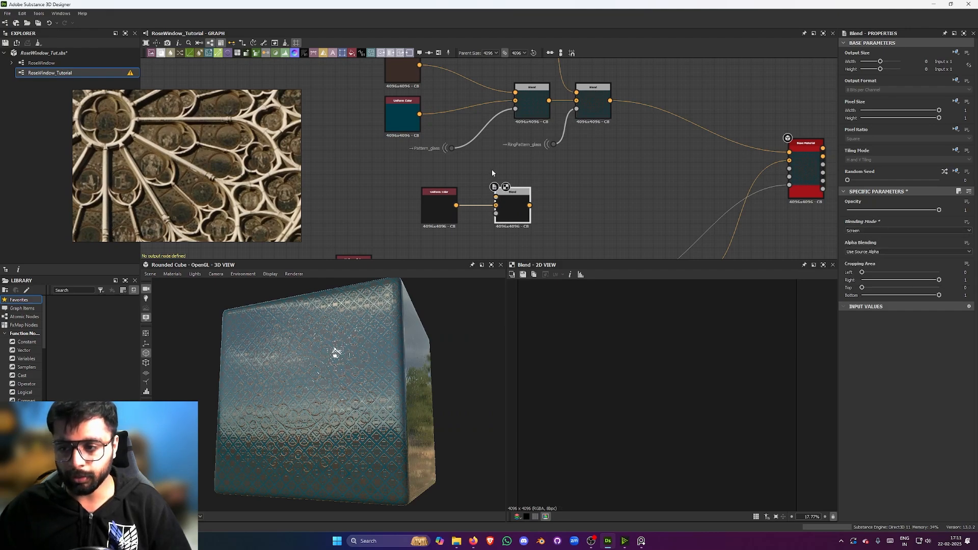
{"action": "left_click_drag", "start_coordinate": [517, 199], "coordinate": [554, 199]}
Try to connect the Pattern_glass dot to the new Screen Blend's foreground.
{"action": "middle_click_drag", "start_coordinate": [543, 163], "coordinate": [533, 175]}
{"action": "scroll", "coordinate": [490, 163], "scroll_direction": "down", "scroll_amount": 3}
{"action": "scroll", "coordinate": [476, 142], "scroll_direction": "up", "scroll_amount": 4}
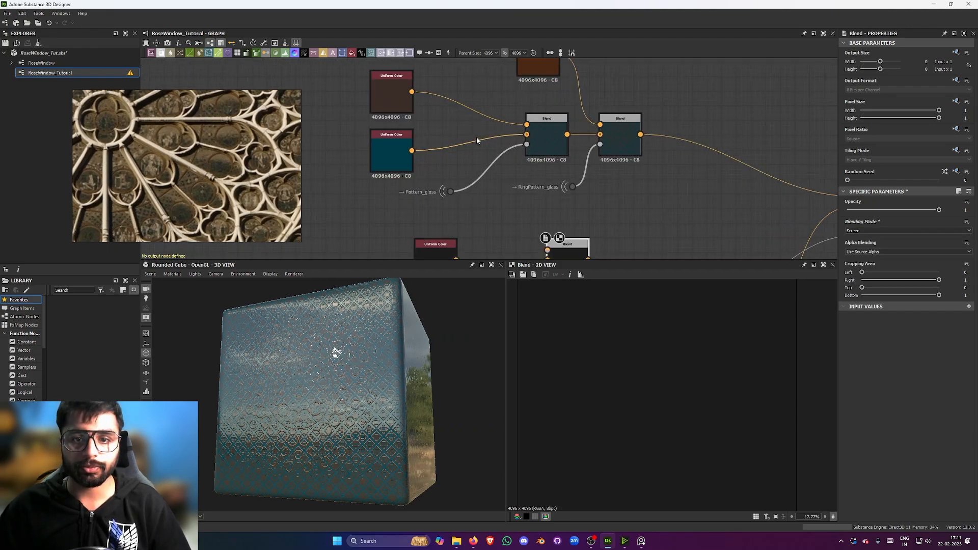
{"action": "scroll", "coordinate": [536, 172], "scroll_direction": "down", "scroll_amount": 2}
{"action": "scroll", "coordinate": [488, 177], "scroll_direction": "up", "scroll_amount": 2}
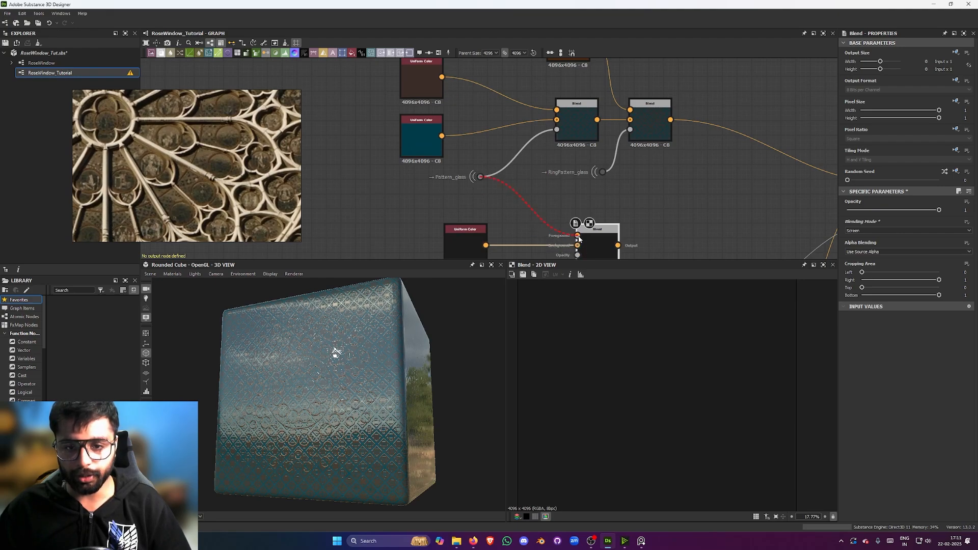
{"action": "key", "text": "ctrl+z"}
Switch the dark Uniform Color to Grayscale and blend Pattern_glass over it as the foreground at 0.24 opacity.
{"action": "middle_click_drag", "start_coordinate": [561, 190], "coordinate": [543, 168]}
{"action": "left_click", "coordinate": [453, 225]}
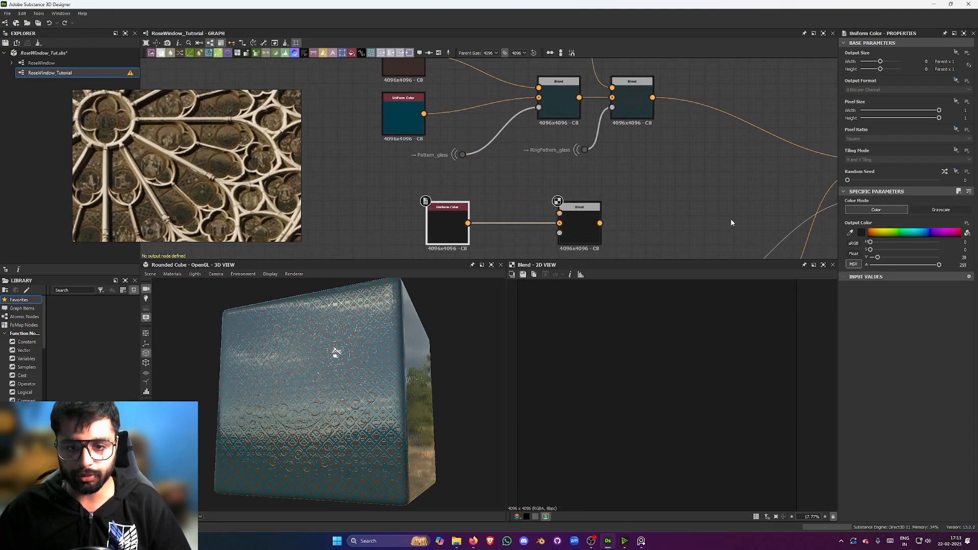
{"action": "left_click", "coordinate": [934, 211]}
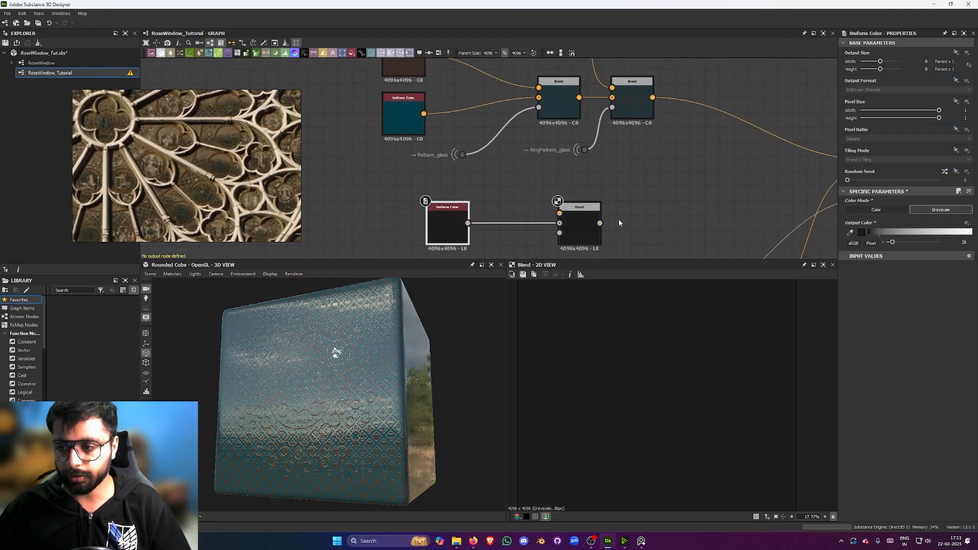
{"action": "left_click", "coordinate": [571, 215]}
{"action": "left_click_drag", "start_coordinate": [900, 209], "coordinate": [869, 209]}
Connect the grayscale Screen Blend's output to the Base Material's roughness input and inspect the cube up close.
{"action": "middle_click_drag", "start_coordinate": [579, 216], "coordinate": [439, 192]}
{"action": "left_click_drag", "start_coordinate": [460, 199], "coordinate": [727, 154]}
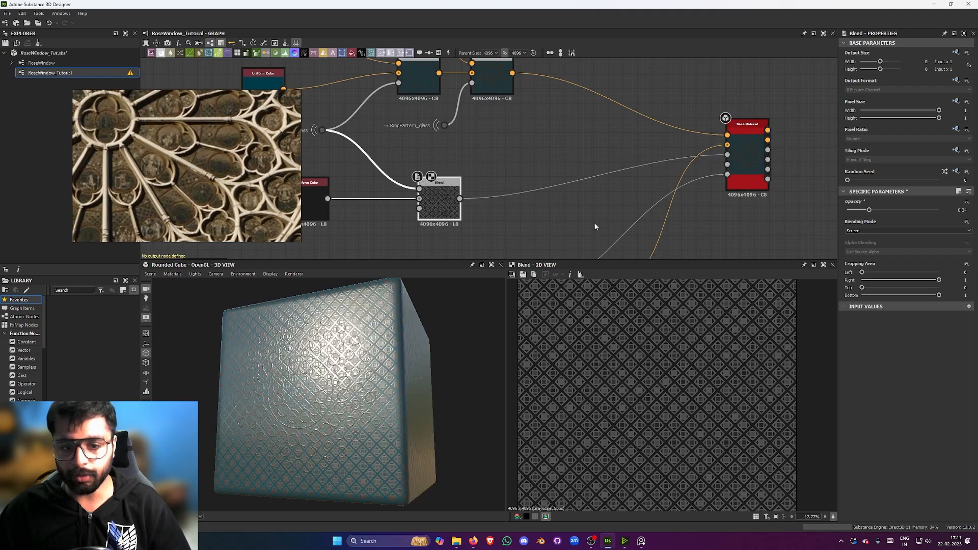
{"action": "scroll", "coordinate": [345, 342], "scroll_direction": "up", "scroll_amount": 10}
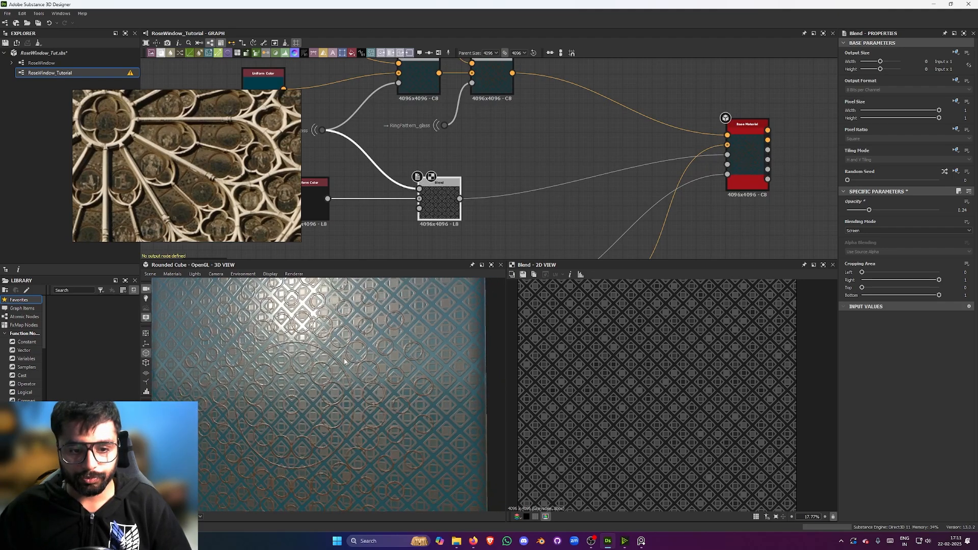
{"action": "scroll", "coordinate": [346, 355], "scroll_direction": "up", "scroll_amount": 3}
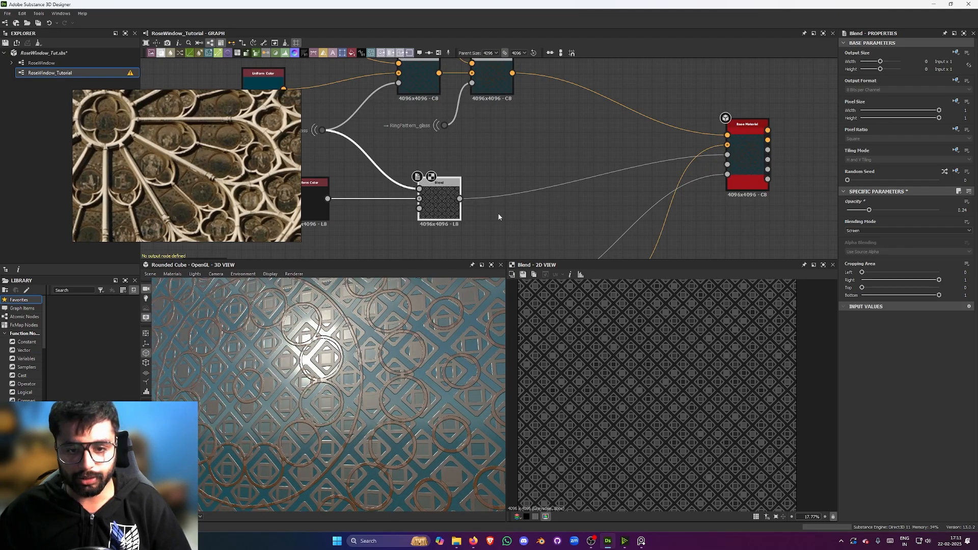
Lower the roughness Screen Blend's opacity to 0.04 and check the gloss on the cube.
{"action": "left_click", "coordinate": [856, 210]}
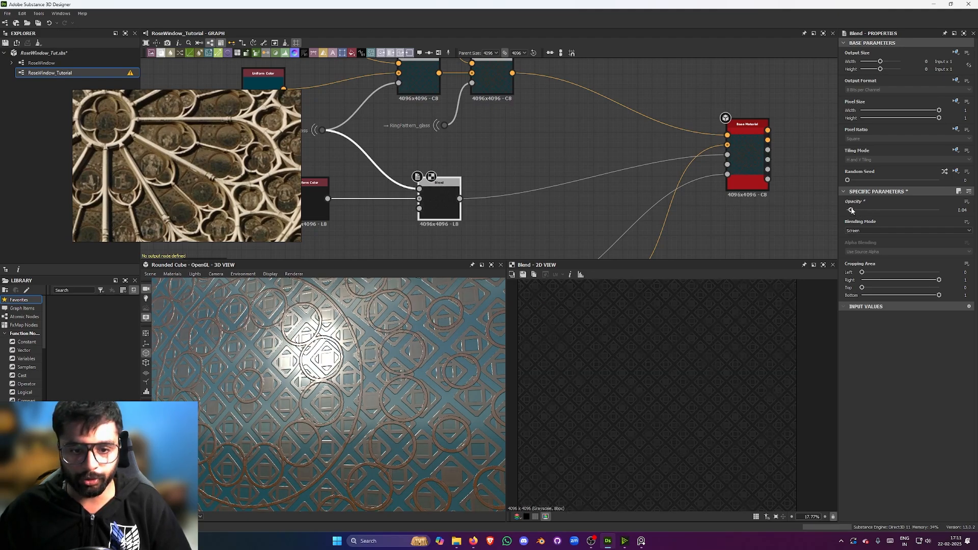
{"action": "left_click_drag", "start_coordinate": [854, 212], "coordinate": [851, 210]}
{"action": "scroll", "coordinate": [415, 364], "scroll_direction": "down", "scroll_amount": 5}
{"action": "mouse_move", "coordinate": [416, 375]}
{"action": "left_mouse_down"}
{"action": "mouse_move", "coordinate": [364, 370]}
{"action": "mouse_move", "coordinate": [405, 364]}
{"action": "left_mouse_up"}
Insert a second Blend node between the roughness Screen Blend and the Base Material, and space it farther out.
{"action": "key", "text": "space"}
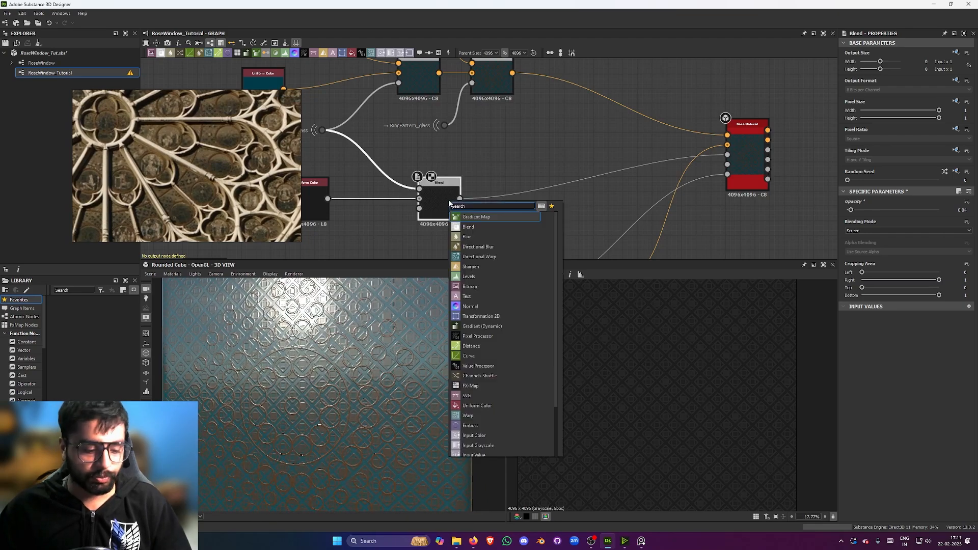
{"action": "type", "text": "bl"}
{"action": "left_click", "coordinate": [492, 216]}
{"action": "middle_click_drag", "start_coordinate": [518, 150], "coordinate": [489, 196]}
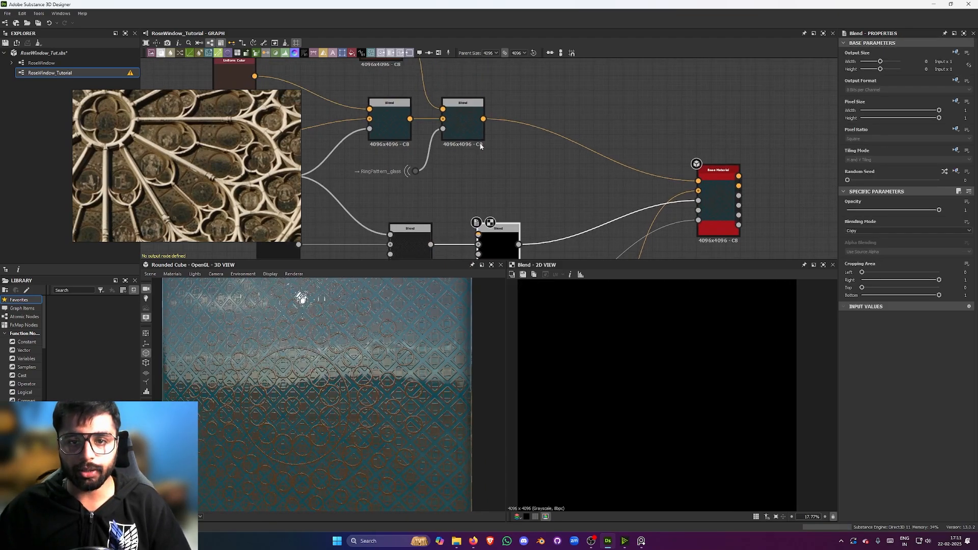
{"action": "left_click_drag", "start_coordinate": [499, 229], "coordinate": [520, 229]}
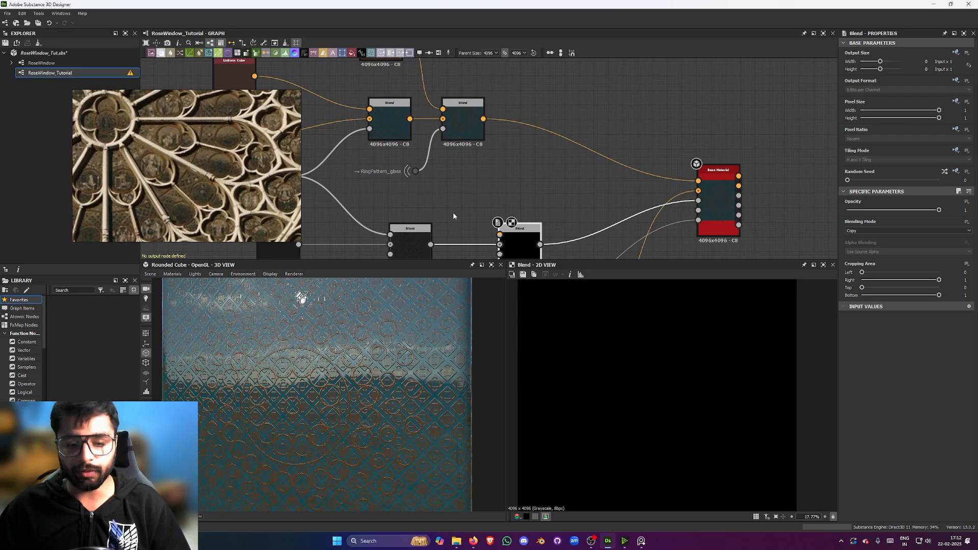
Check the reference photo's detail, connect RingPattern_glass to the new Blend's foreground, and set its blending mode to Screen.
{"action": "scroll", "coordinate": [217, 156], "scroll_direction": "up", "scroll_amount": 3}
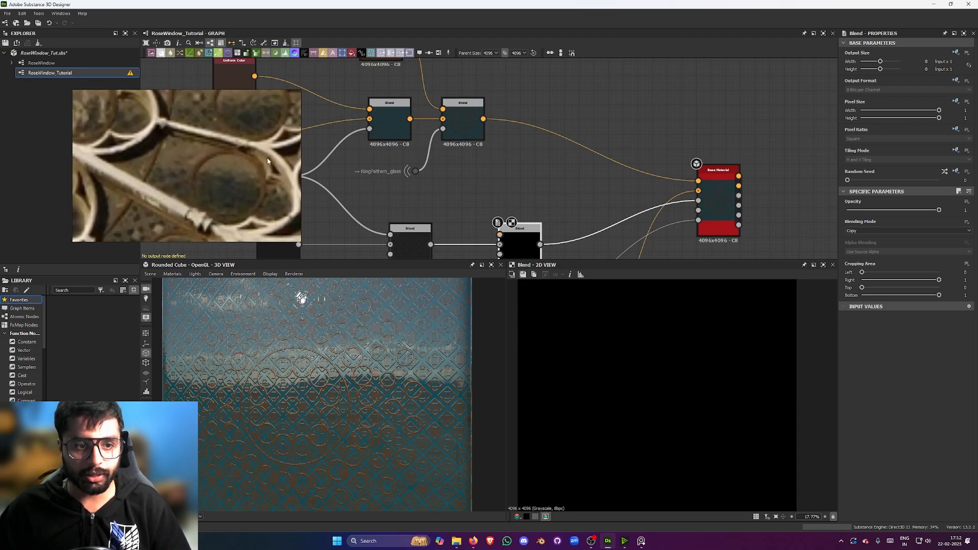
{"action": "scroll", "coordinate": [215, 138], "scroll_direction": "up", "scroll_amount": 2}
{"action": "scroll", "coordinate": [215, 138], "scroll_direction": "down", "scroll_amount": 2}
{"action": "scroll", "coordinate": [215, 139], "scroll_direction": "down", "scroll_amount": 2}
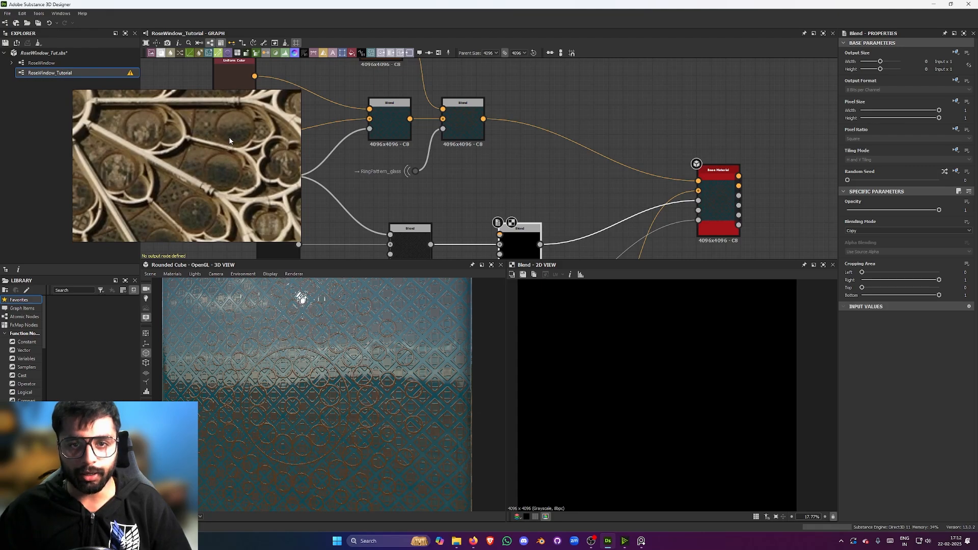
{"action": "middle_click_drag", "start_coordinate": [493, 169], "coordinate": [472, 141]}
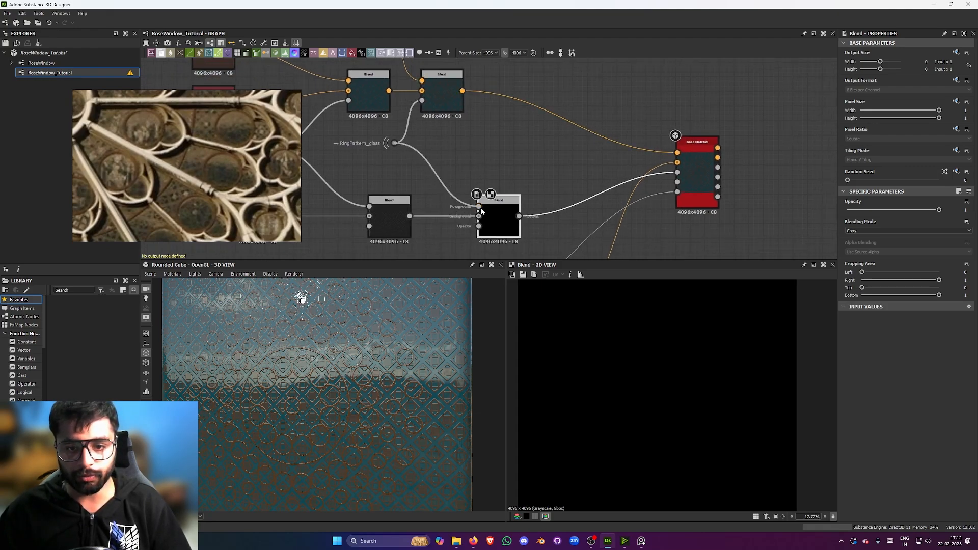
{"action": "left_click", "coordinate": [896, 230]}
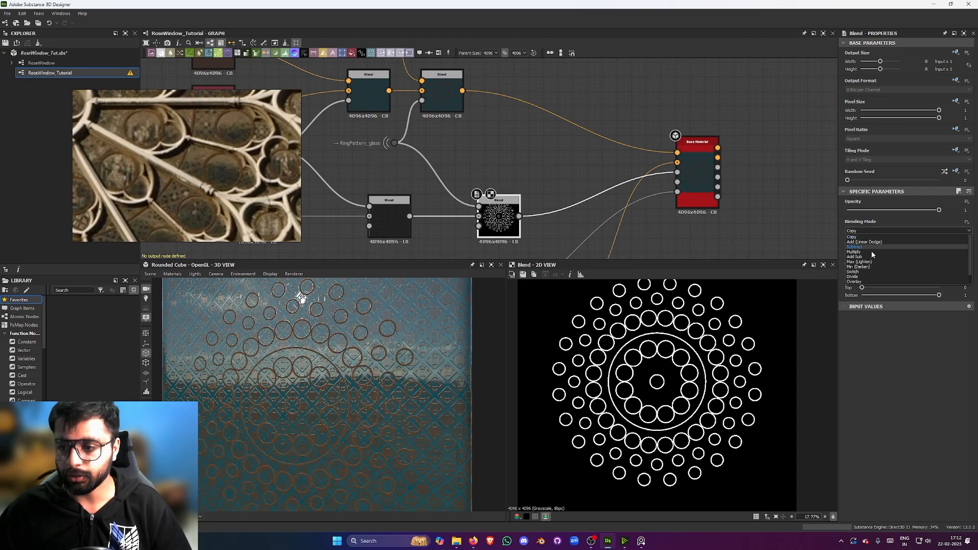
{"action": "left_click", "coordinate": [859, 280]}
{"action": "left_click", "coordinate": [866, 230]}
{"action": "left_click", "coordinate": [855, 277]}
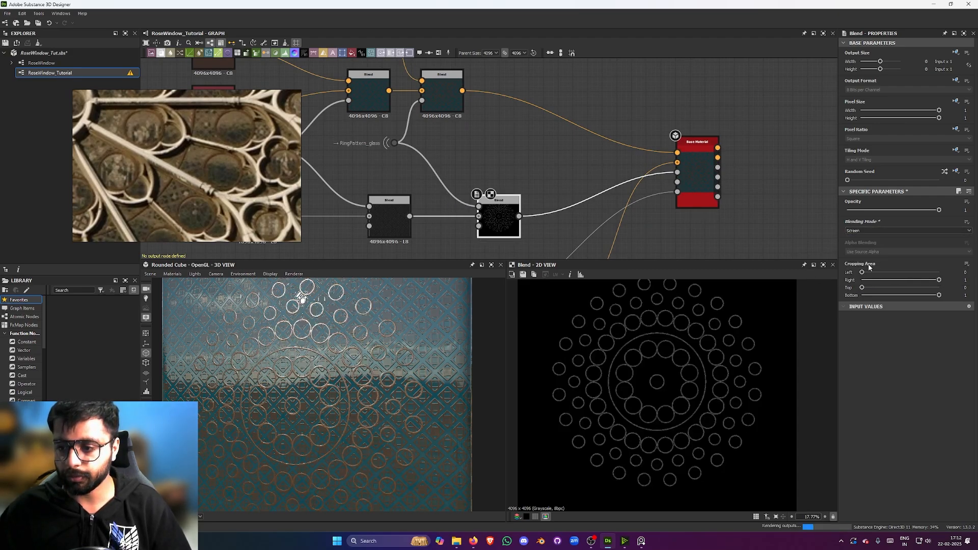
Set the ring pattern Screen Blend's opacity to 0.61 and inspect the ring roughness on the cube.
{"action": "left_click", "coordinate": [869, 211]}
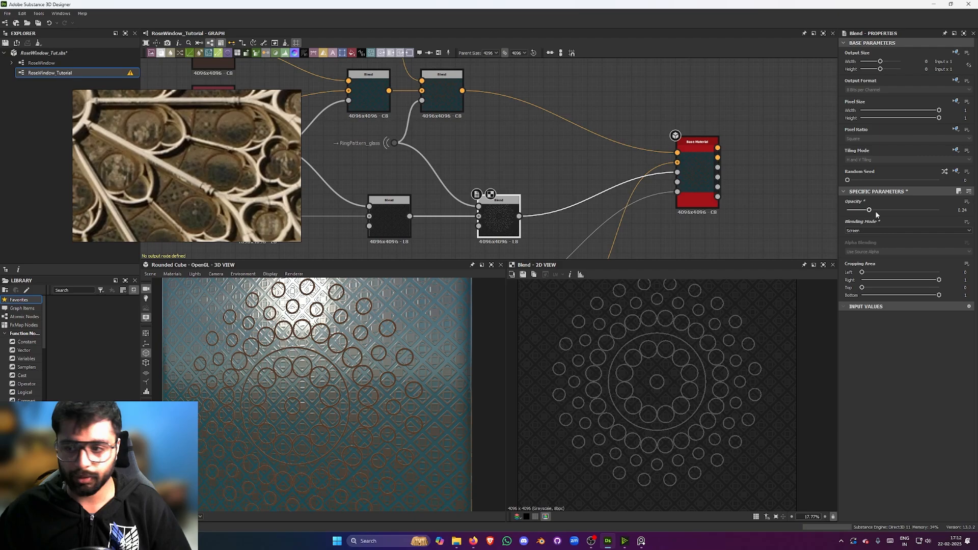
{"action": "left_click_drag", "start_coordinate": [870, 210], "coordinate": [928, 209]}
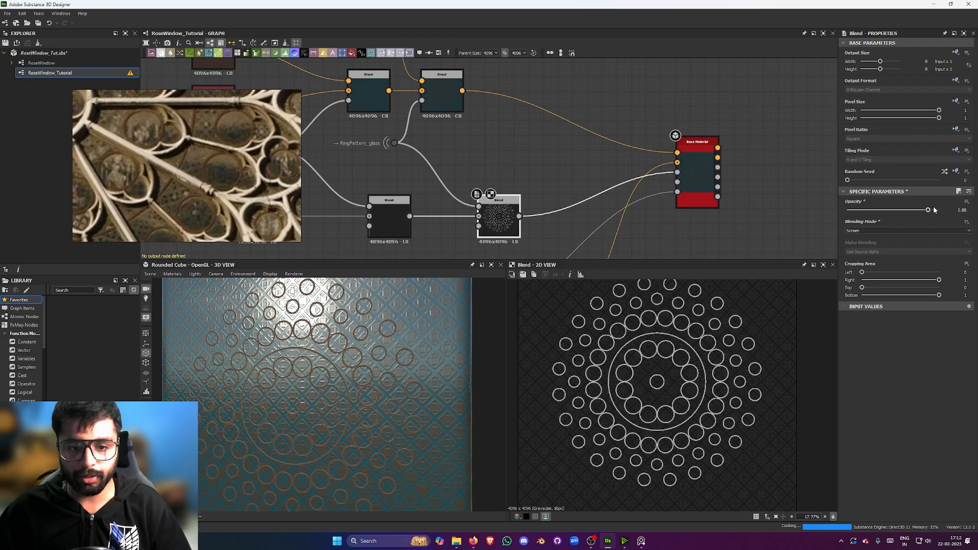
{"action": "left_click_drag", "start_coordinate": [286, 379], "coordinate": [281, 356]}
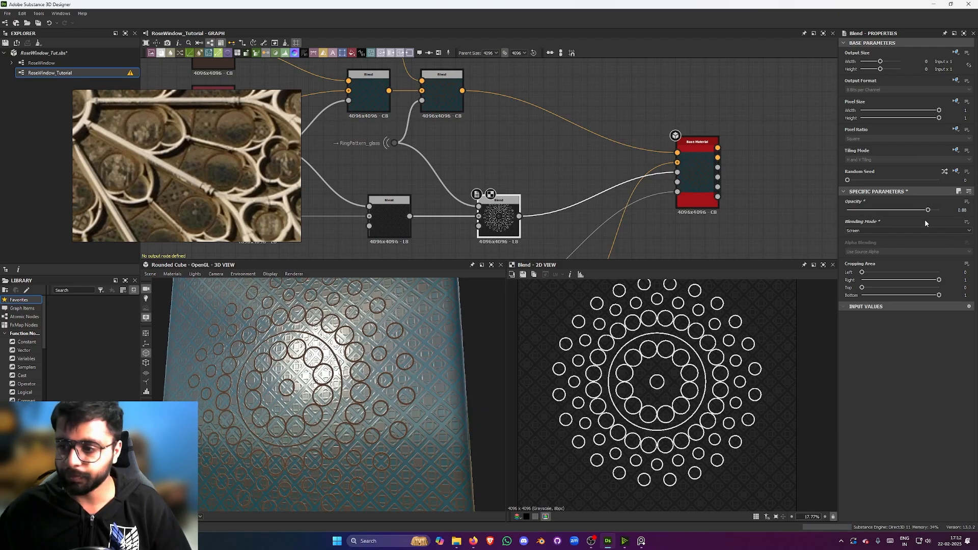
{"action": "left_click_drag", "start_coordinate": [913, 215], "coordinate": [903, 210]}
{"action": "scroll", "coordinate": [360, 382], "scroll_direction": "up", "scroll_amount": 3}
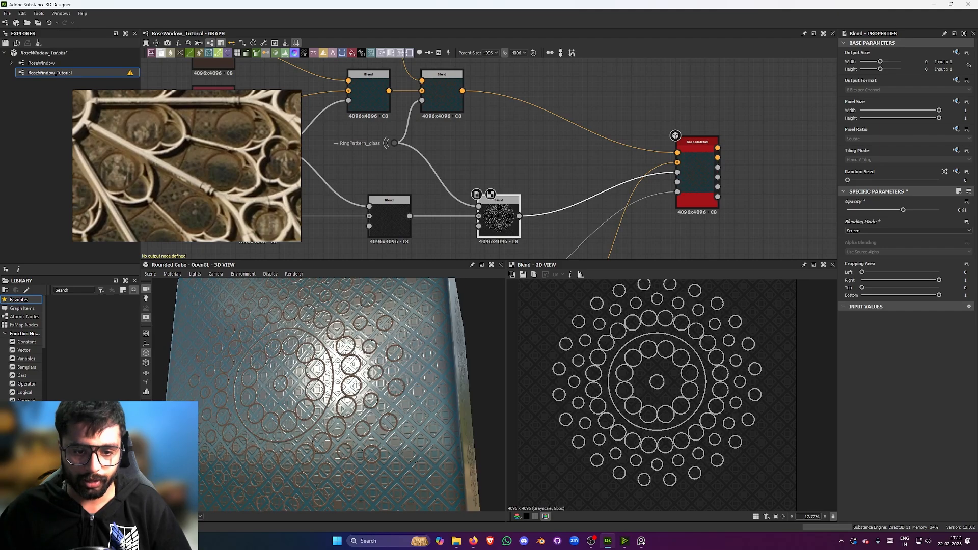
{"action": "scroll", "coordinate": [360, 382], "scroll_direction": "down", "scroll_amount": 4}
{"action": "mouse_move", "coordinate": [360, 383]}
{"action": "left_mouse_down"}
{"action": "mouse_move", "coordinate": [358, 431]}
{"action": "mouse_move", "coordinate": [375, 394]}
{"action": "left_mouse_up"}
{"action": "scroll", "coordinate": [418, 194], "scroll_direction": "down", "scroll_amount": 3}
{"action": "scroll", "coordinate": [431, 177], "scroll_direction": "up", "scroll_amount": 3}
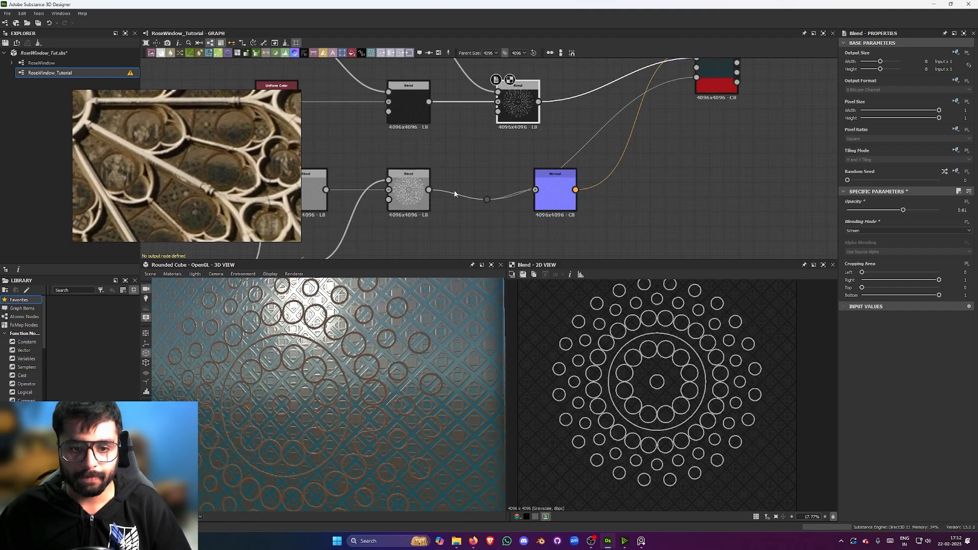
Move the Normal node farther from the height dot, set its intensity to 1.87, and inspect the relief up close.
{"action": "left_click", "coordinate": [556, 182]}
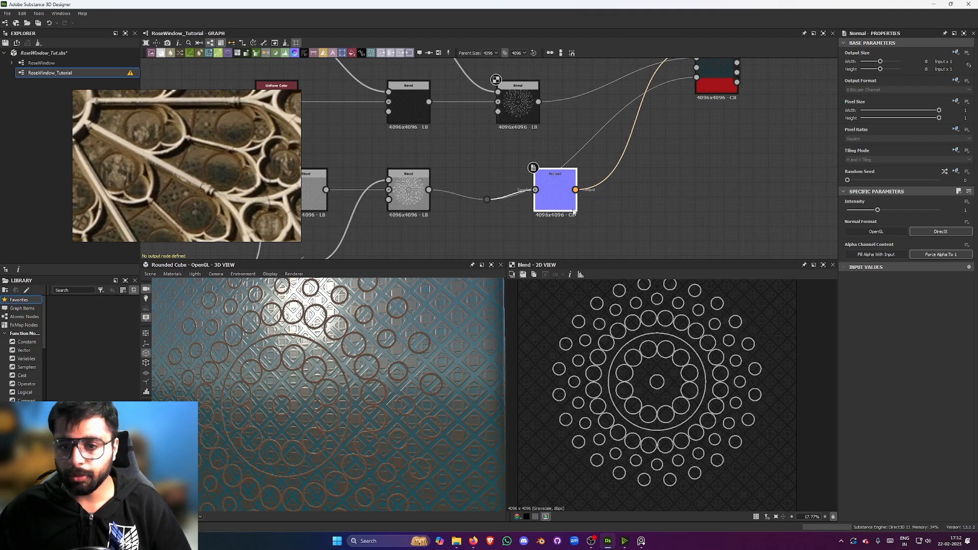
{"action": "left_click_drag", "start_coordinate": [568, 207], "coordinate": [597, 208]}
{"action": "left_click", "coordinate": [904, 211]}
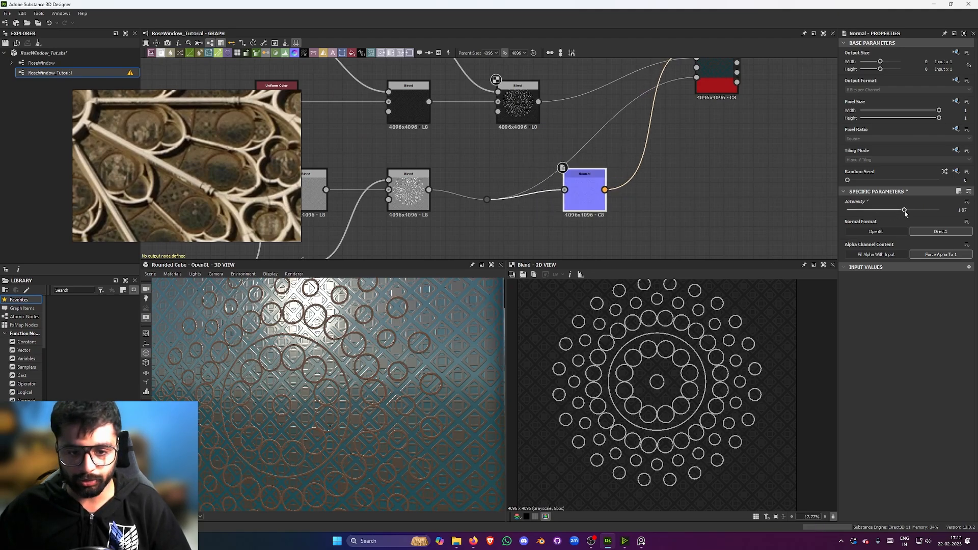
{"action": "left_click_drag", "start_coordinate": [466, 306], "coordinate": [372, 331]}
{"action": "scroll", "coordinate": [397, 336], "scroll_direction": "up", "scroll_amount": 4}
{"action": "scroll", "coordinate": [445, 240], "scroll_direction": "down", "scroll_amount": 1}
{"action": "scroll", "coordinate": [473, 178], "scroll_direction": "down", "scroll_amount": 2}
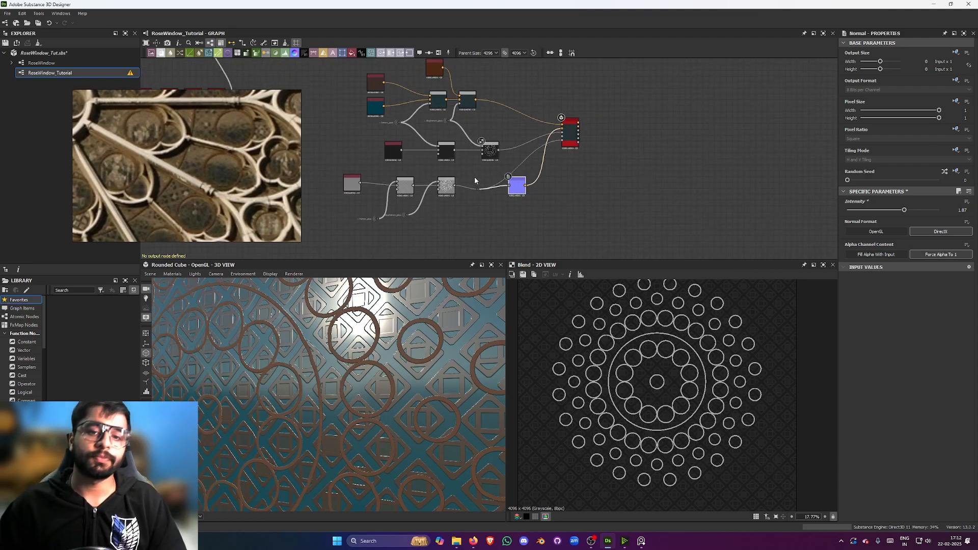
Move the Base Material node farther away from the blend chains to make room in the graph.
{"action": "scroll", "coordinate": [475, 170], "scroll_direction": "up", "scroll_amount": 2}
{"action": "middle_click_drag", "start_coordinate": [476, 165], "coordinate": [467, 183]}
{"action": "scroll", "coordinate": [517, 187], "scroll_direction": "down", "scroll_amount": 2}
{"action": "left_click_drag", "start_coordinate": [589, 160], "coordinate": [611, 160]}
{"action": "left_click", "coordinate": [589, 203]}
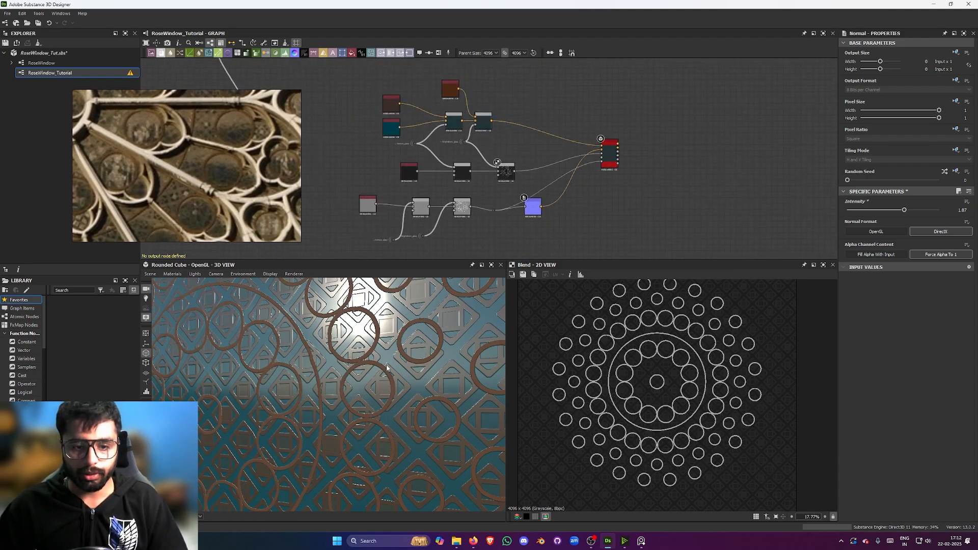
Examine the whole cube's glass material and compare it with the full rose window reference photo.
{"action": "scroll", "coordinate": [386, 368], "scroll_direction": "down", "scroll_amount": 4}
{"action": "left_click_drag", "start_coordinate": [386, 368], "coordinate": [403, 357]}
{"action": "scroll", "coordinate": [493, 185], "scroll_direction": "up", "scroll_amount": 1}
{"action": "middle_click_drag", "start_coordinate": [493, 185], "coordinate": [484, 146]}
{"action": "left_click_drag", "start_coordinate": [365, 387], "coordinate": [356, 344]}
{"action": "scroll", "coordinate": [373, 358], "scroll_direction": "down", "scroll_amount": 2}
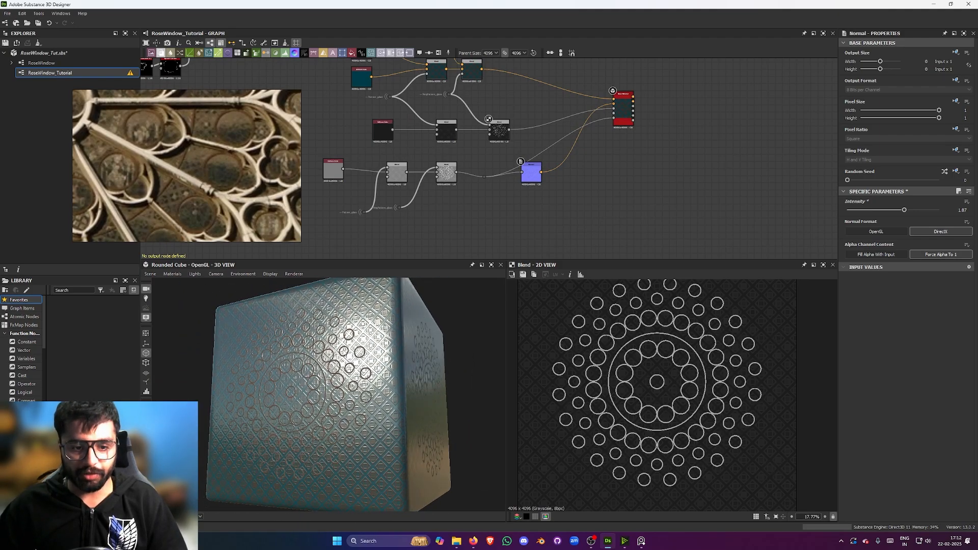
{"action": "scroll", "coordinate": [198, 138], "scroll_direction": "down", "scroll_amount": 5}
{"action": "middle_click_drag", "start_coordinate": [198, 138], "coordinate": [220, 169]}
{"action": "scroll", "coordinate": [237, 156], "scroll_direction": "up", "scroll_amount": 3}
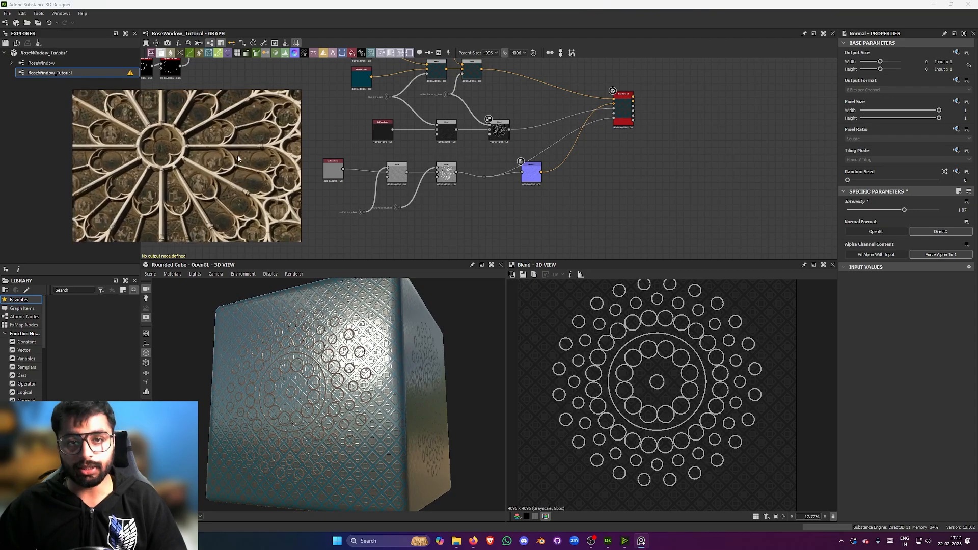
Add a Dirt mask generator node beyond the Normal node in the graph.
{"action": "scroll", "coordinate": [572, 184], "scroll_direction": "up", "scroll_amount": 3}
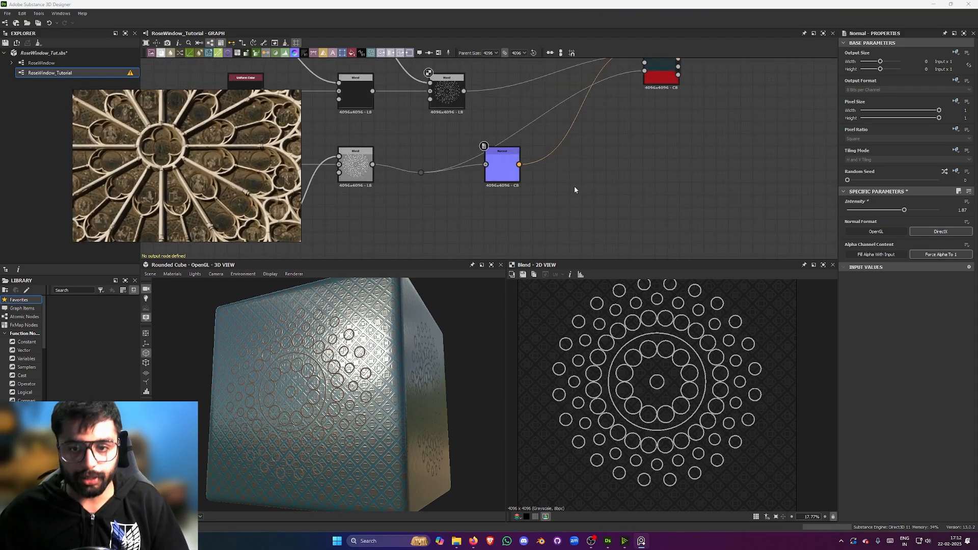
{"action": "key", "text": "space"}
{"action": "type", "text": "dirt"}
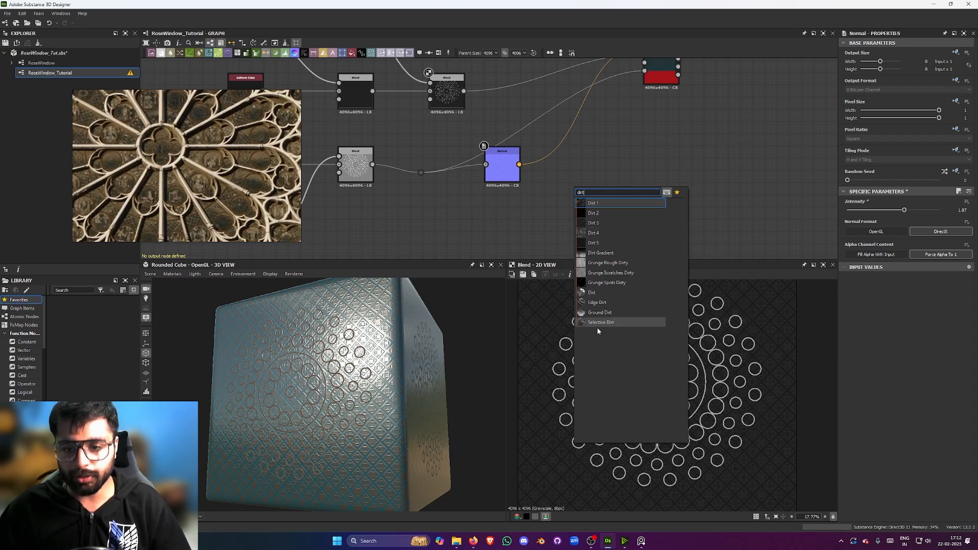
{"action": "left_click", "coordinate": [591, 293]}
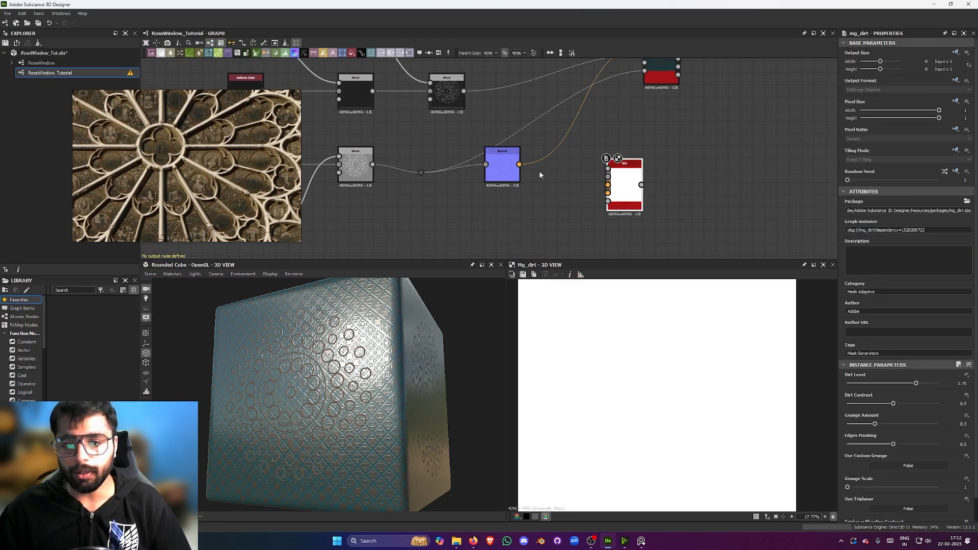
{"action": "scroll", "coordinate": [504, 194], "scroll_direction": "up", "scroll_amount": 2}
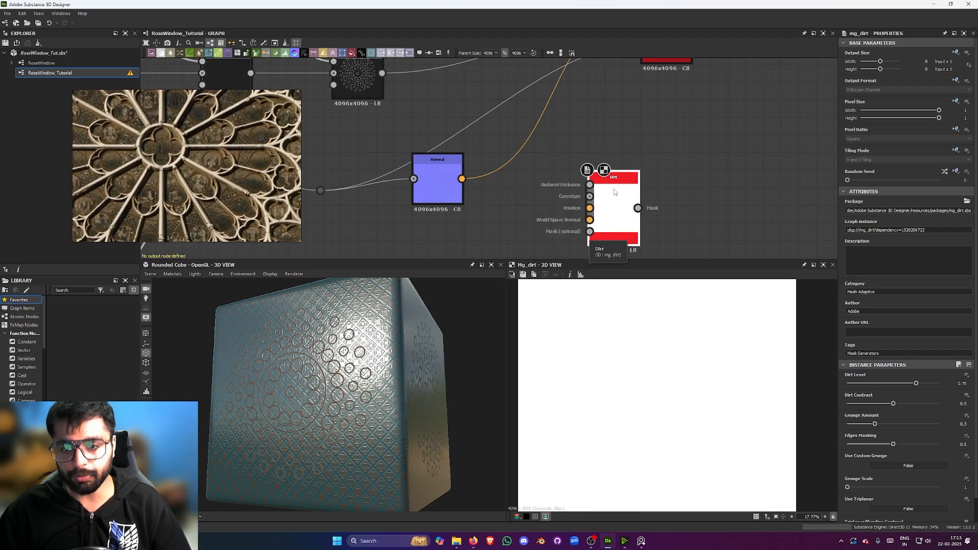
{"action": "left_click_drag", "start_coordinate": [616, 192], "coordinate": [633, 193]}
{"action": "scroll", "coordinate": [616, 204], "scroll_direction": "down", "scroll_amount": 2}
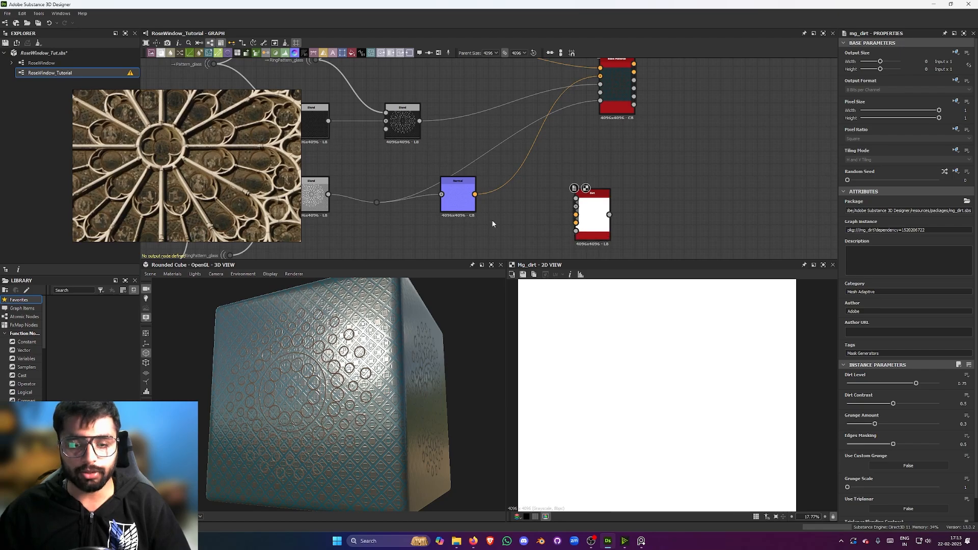
Add an Ambient Occlusion (HBAO) node below the Normal node and feed it from the height Blend's dot.
{"action": "middle_click_drag", "start_coordinate": [438, 246], "coordinate": [470, 224]}
{"action": "key", "text": "space"}
{"action": "type", "text": "a"}
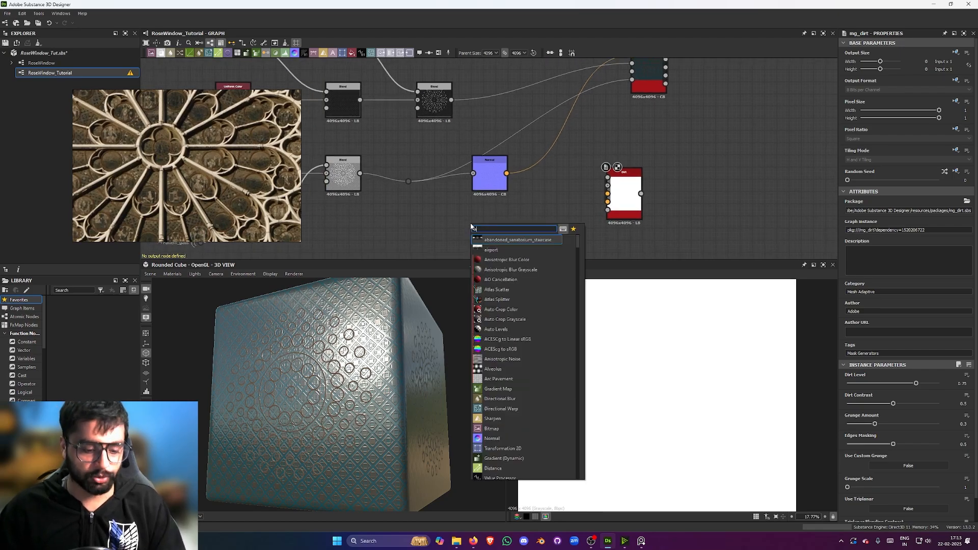
{"action": "type", "text": "o"}
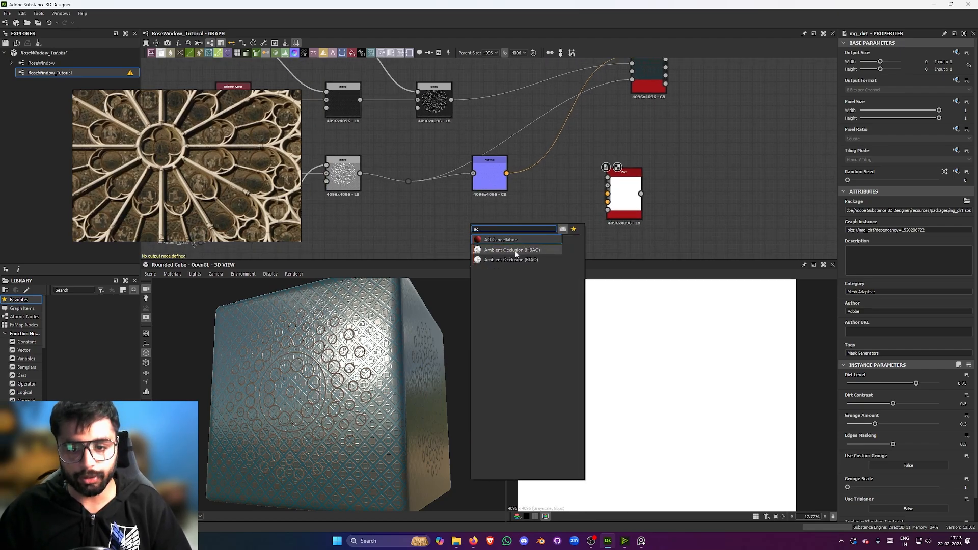
{"action": "left_click", "coordinate": [534, 253]}
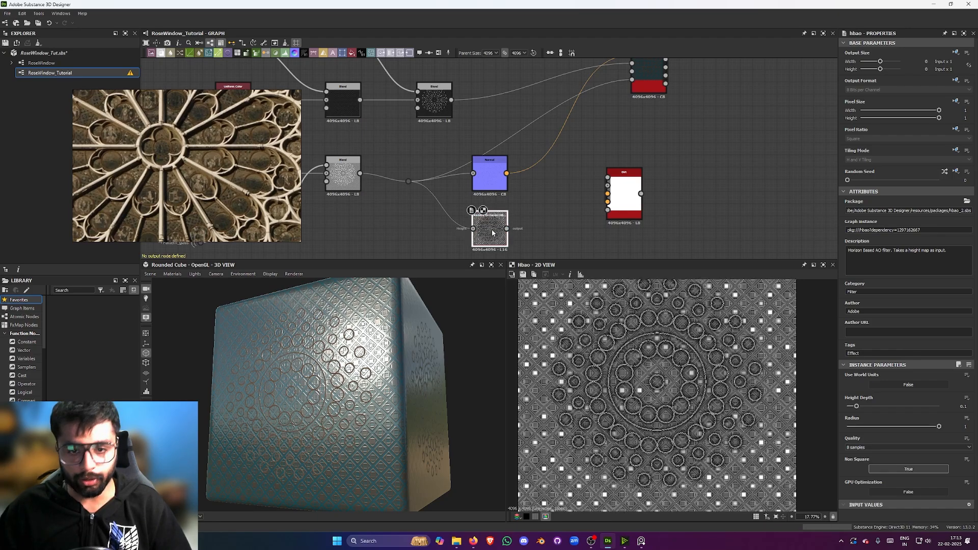
Set the HBAO node's height depth to 0.02 and inspect the occlusion map.
{"action": "scroll", "coordinate": [590, 326], "scroll_direction": "up", "scroll_amount": 5}
{"action": "scroll", "coordinate": [590, 326], "scroll_direction": "down", "scroll_amount": 5}
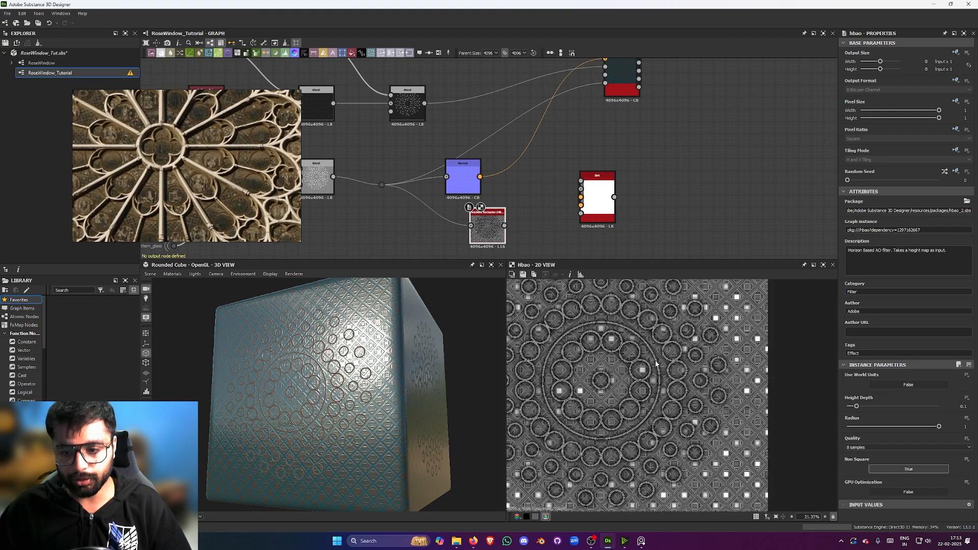
{"action": "scroll", "coordinate": [591, 325], "scroll_direction": "up", "scroll_amount": 4}
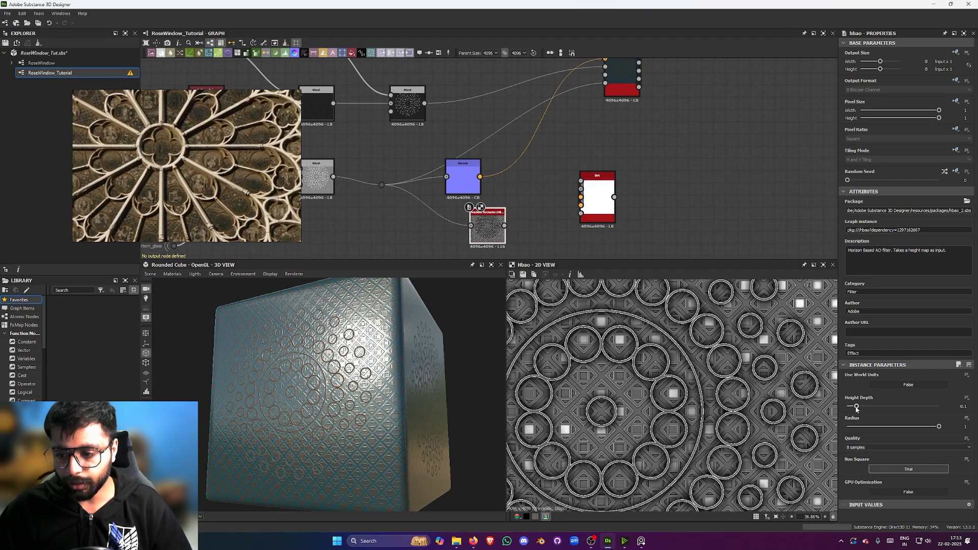
{"action": "left_click_drag", "start_coordinate": [857, 406], "coordinate": [849, 409]}
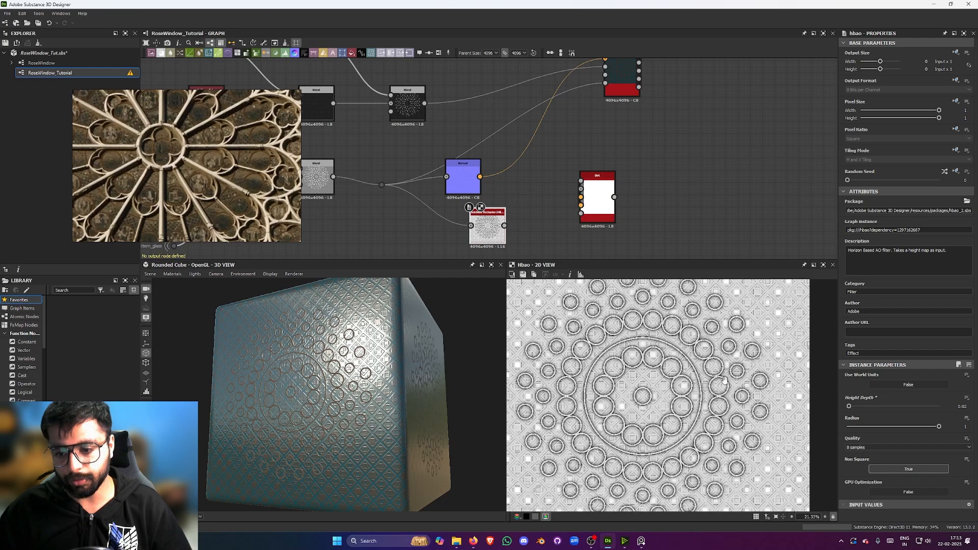
{"action": "scroll", "coordinate": [703, 404], "scroll_direction": "up", "scroll_amount": 1}
{"action": "scroll", "coordinate": [531, 191], "scroll_direction": "down", "scroll_amount": 1}
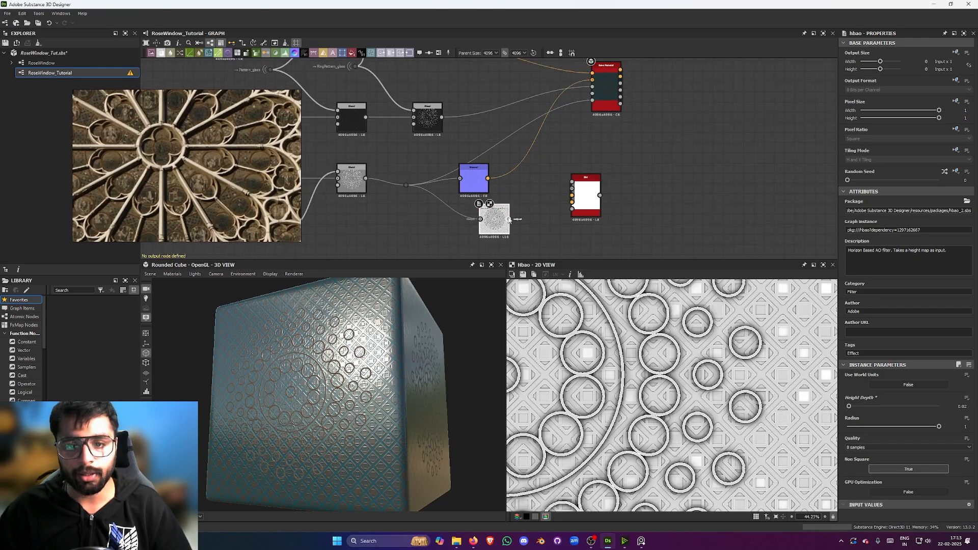
Connect the HBAO output to the Dirt node's Ambient Occlusion input and inspect the resulting dirt mask.
{"action": "left_click", "coordinate": [595, 200]}
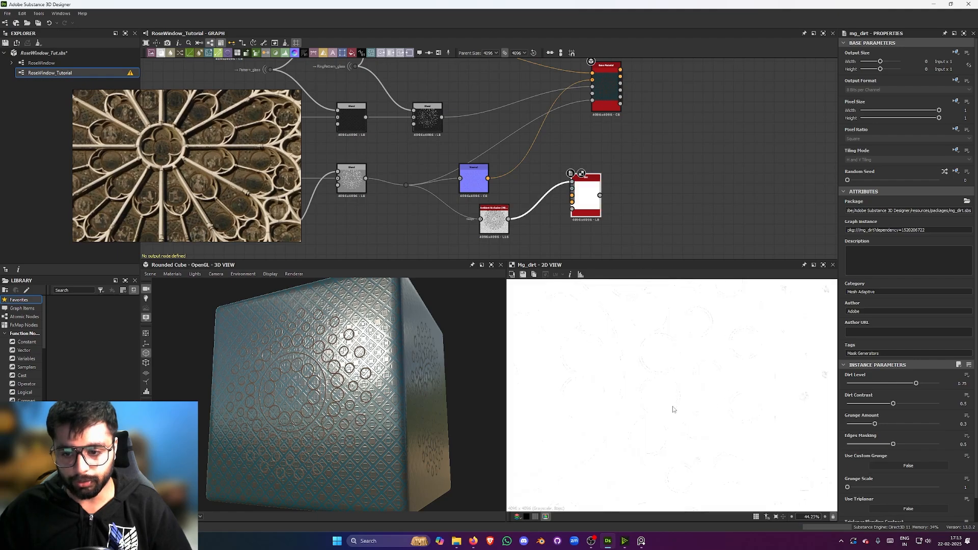
{"action": "scroll", "coordinate": [683, 375], "scroll_direction": "down", "scroll_amount": 1}
{"action": "scroll", "coordinate": [743, 347], "scroll_direction": "up", "scroll_amount": 2}
{"action": "scroll", "coordinate": [743, 348], "scroll_direction": "down", "scroll_amount": 5}
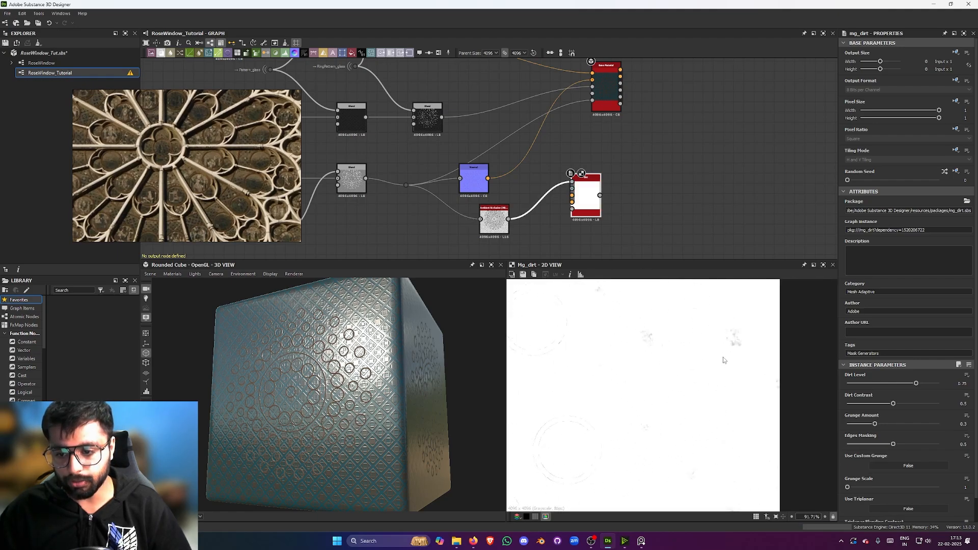
{"action": "scroll", "coordinate": [553, 210], "scroll_direction": "down", "scroll_amount": 1}
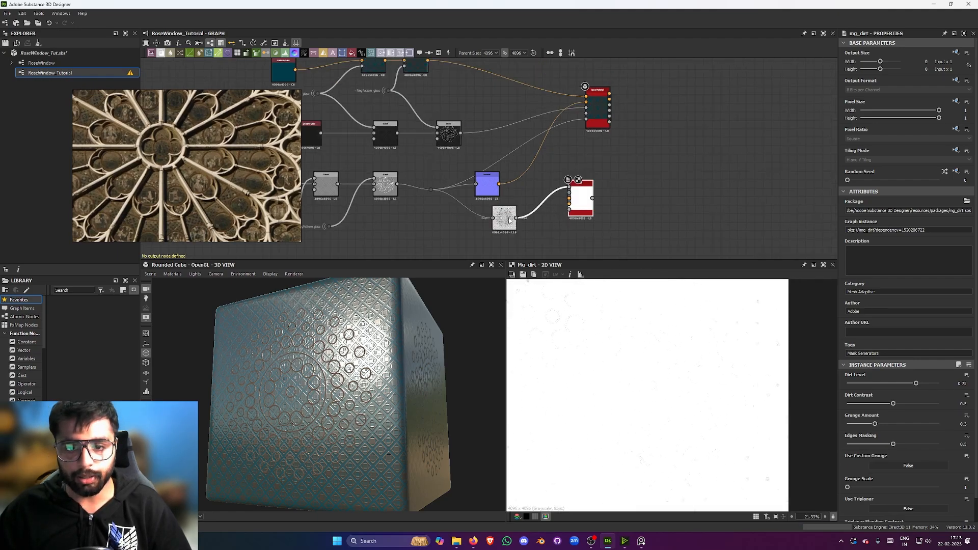
Move the Dirt node aside and add a Curvature node beside the Normal node, fed from the Normal output.
{"action": "left_click_drag", "start_coordinate": [581, 201], "coordinate": [607, 218]}
{"action": "left_click", "coordinate": [552, 164]}
{"action": "double_click", "coordinate": [510, 214]}
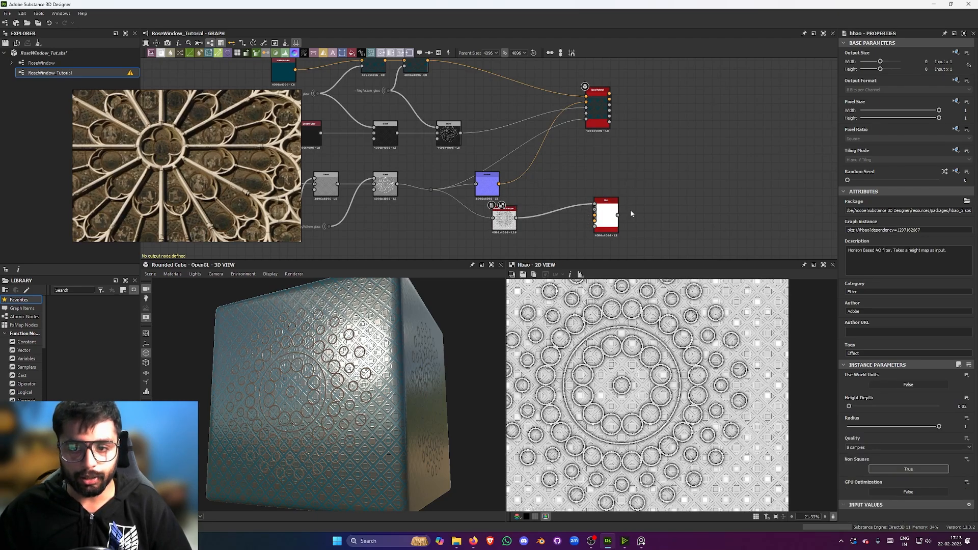
{"action": "scroll", "coordinate": [560, 189], "scroll_direction": "up", "scroll_amount": 3}
{"action": "key", "text": "space"}
{"action": "type", "text": "cu"}
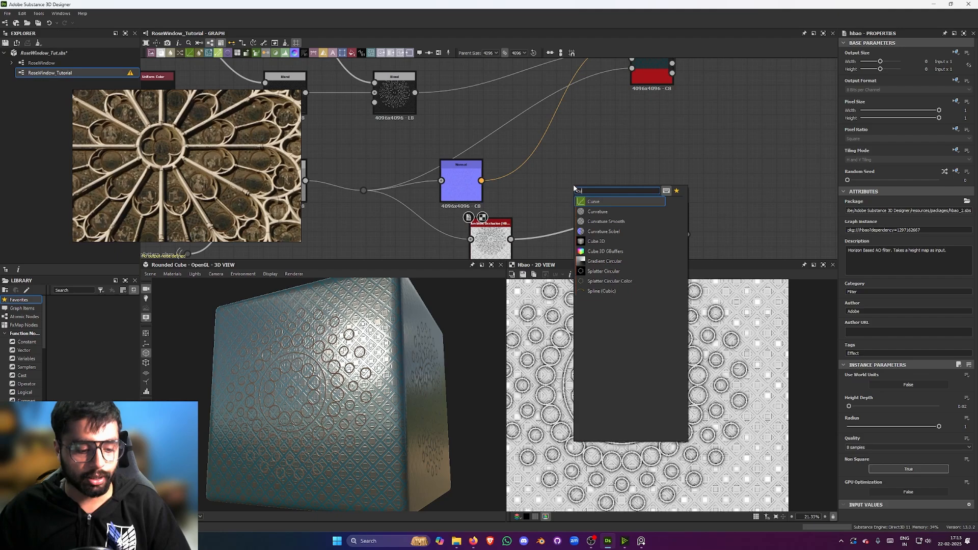
{"action": "key", "text": "Down"}
{"action": "key", "text": "Return"}
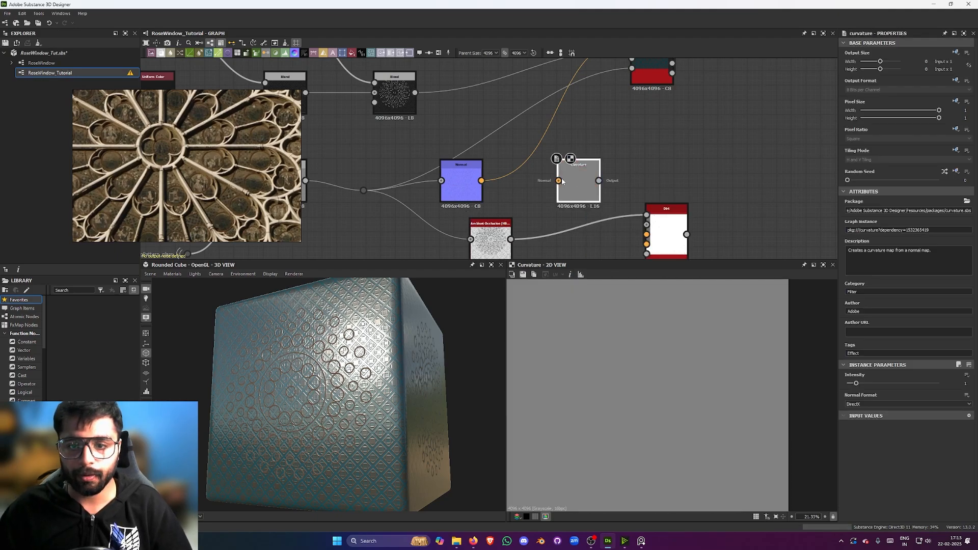
{"action": "scroll", "coordinate": [700, 344], "scroll_direction": "up", "scroll_amount": 3}
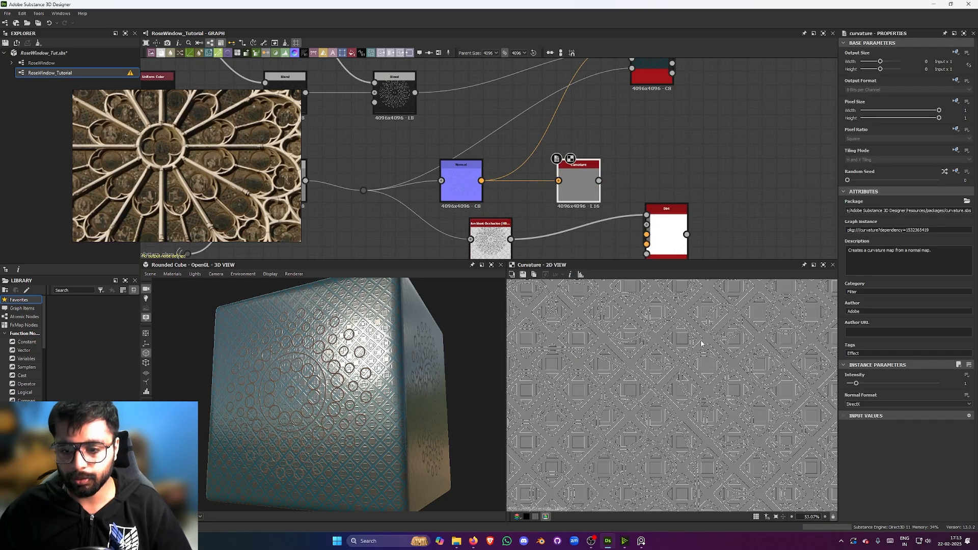
Set the Curvature intensity to 6.02, connect it to the Dirt node's Curvature input and inspect the dirt mask.
{"action": "mouse_move", "coordinate": [899, 392]}
{"action": "left_mouse_down"}
{"action": "mouse_move", "coordinate": [916, 392]}
{"action": "mouse_move", "coordinate": [902, 391]}
{"action": "left_mouse_up"}
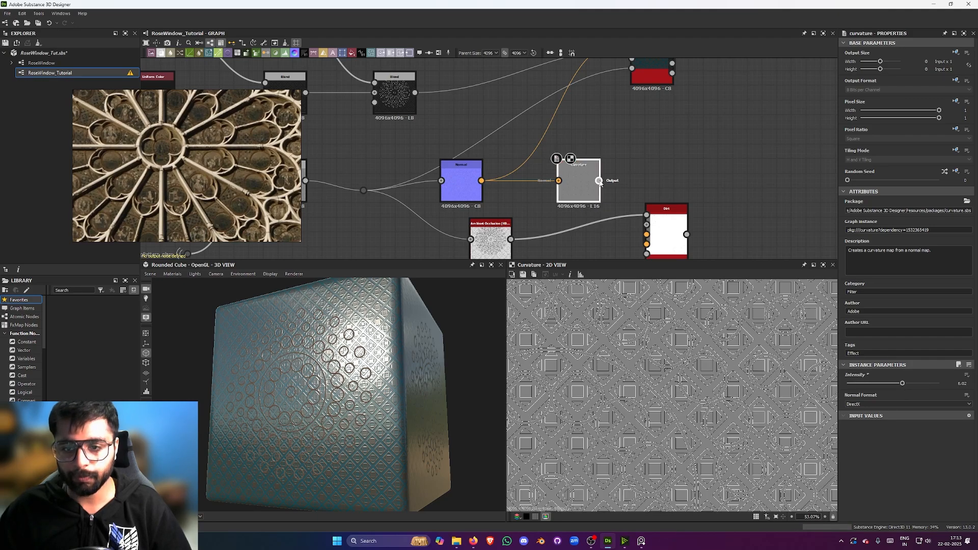
{"action": "left_click_drag", "start_coordinate": [599, 181], "coordinate": [658, 229]}
{"action": "double_click", "coordinate": [659, 229]}
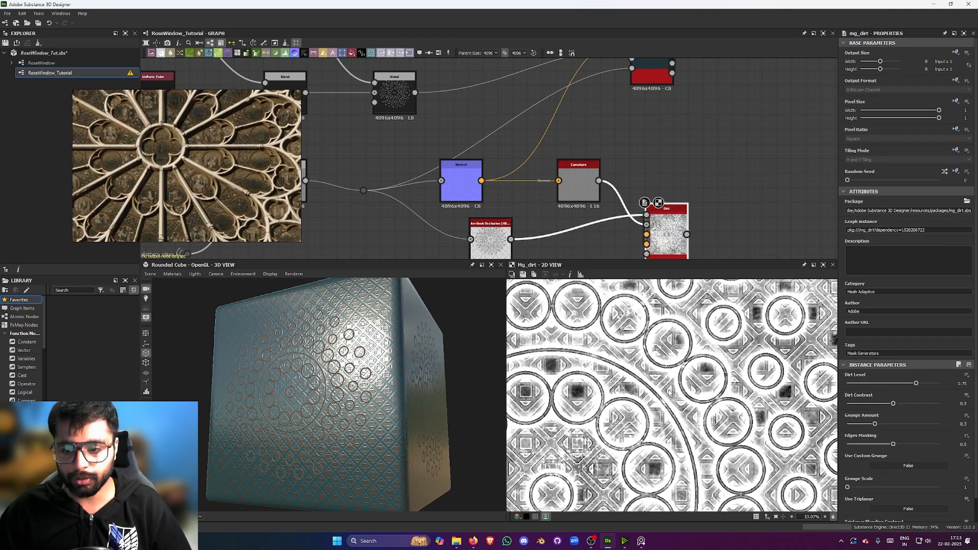
{"action": "scroll", "coordinate": [723, 364], "scroll_direction": "up", "scroll_amount": 2}
{"action": "scroll", "coordinate": [701, 385], "scroll_direction": "down", "scroll_amount": 4}
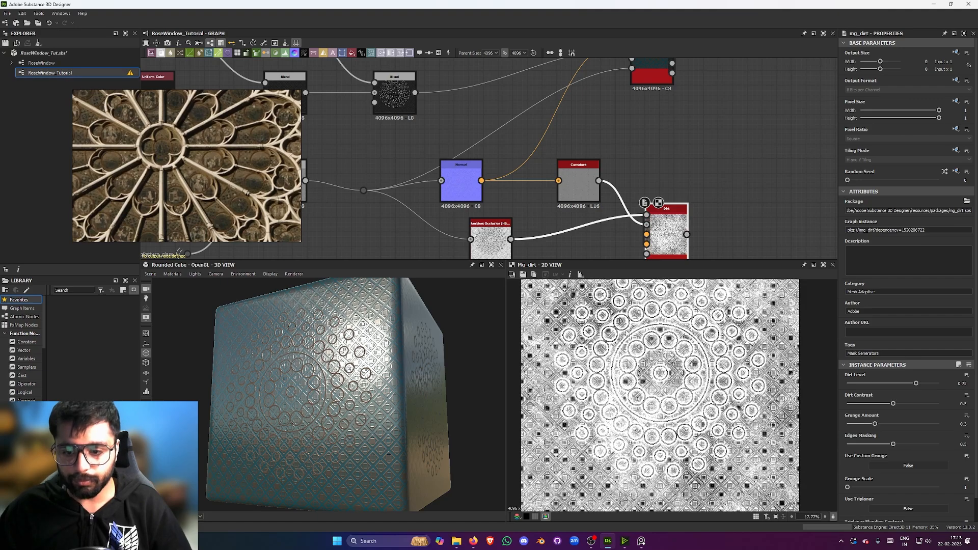
{"action": "scroll", "coordinate": [672, 395], "scroll_direction": "up", "scroll_amount": 2}
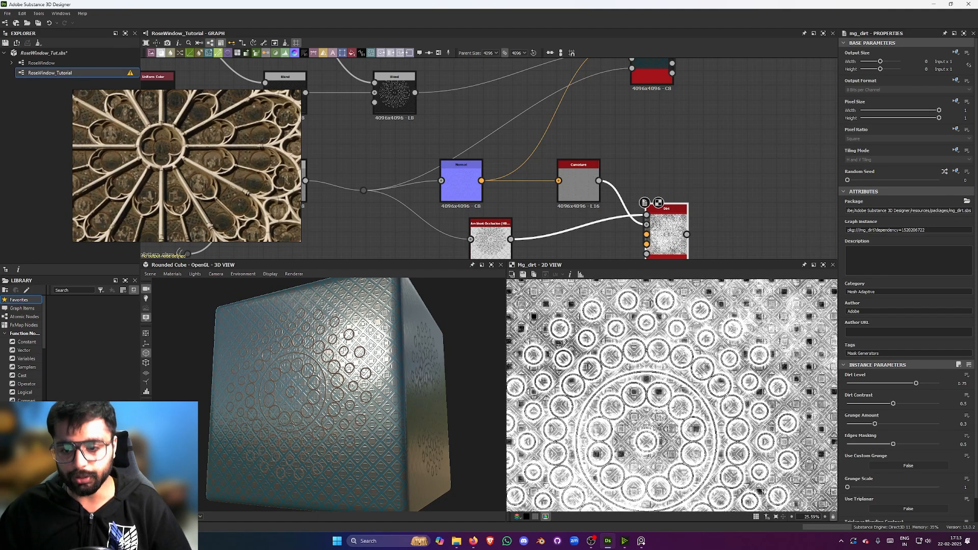
{"action": "scroll", "coordinate": [702, 377], "scroll_direction": "down", "scroll_amount": 1}
{"action": "middle_click_drag", "start_coordinate": [742, 436], "coordinate": [745, 395]}
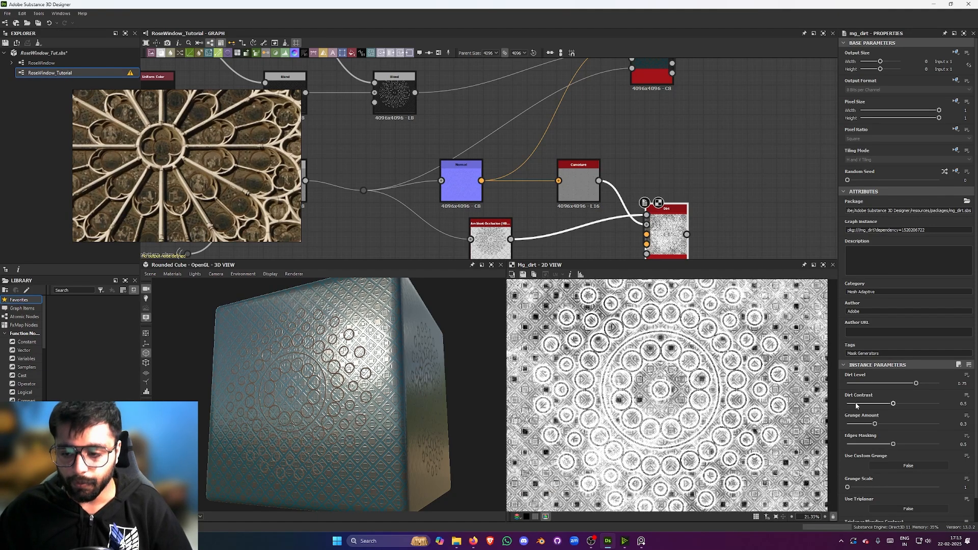
Set the Dirt node's Dirt Level to 0.64 and Dirt Contrast to 0.46.
{"action": "left_click_drag", "start_coordinate": [912, 387], "coordinate": [889, 405]}
{"action": "scroll", "coordinate": [855, 430], "scroll_direction": "down", "scroll_amount": 1}
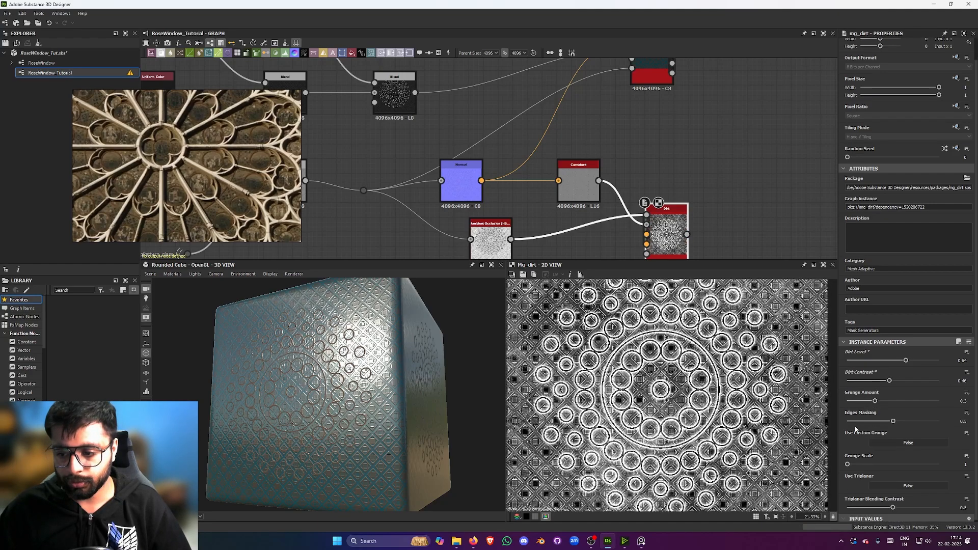
{"action": "scroll", "coordinate": [668, 161], "scroll_direction": "down", "scroll_amount": 1}
Move the Base Material node farther from the glass node chains to make room in the graph.
{"action": "middle_click_drag", "start_coordinate": [668, 160], "coordinate": [659, 223]}
{"action": "left_click_drag", "start_coordinate": [640, 148], "coordinate": [684, 149]}
{"action": "left_click", "coordinate": [680, 191]}
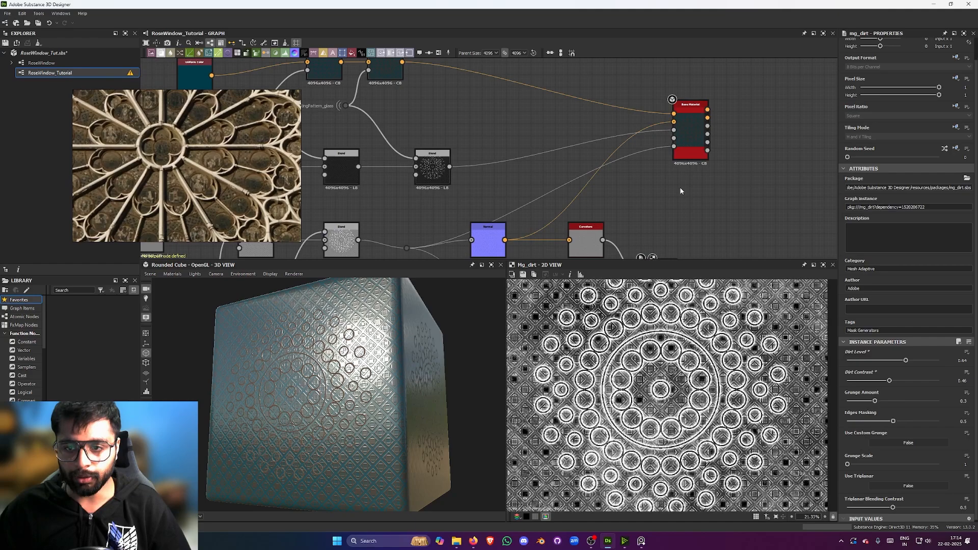
Add a Dot node on the Dirt output and name it Dirt_glass.
{"action": "scroll", "coordinate": [681, 194], "scroll_direction": "down", "scroll_amount": 1}
{"action": "middle_click_drag", "start_coordinate": [681, 244], "coordinate": [656, 184]}
{"action": "scroll", "coordinate": [657, 217], "scroll_direction": "up", "scroll_amount": 2}
{"action": "left_click_drag", "start_coordinate": [647, 204], "coordinate": [738, 204]}
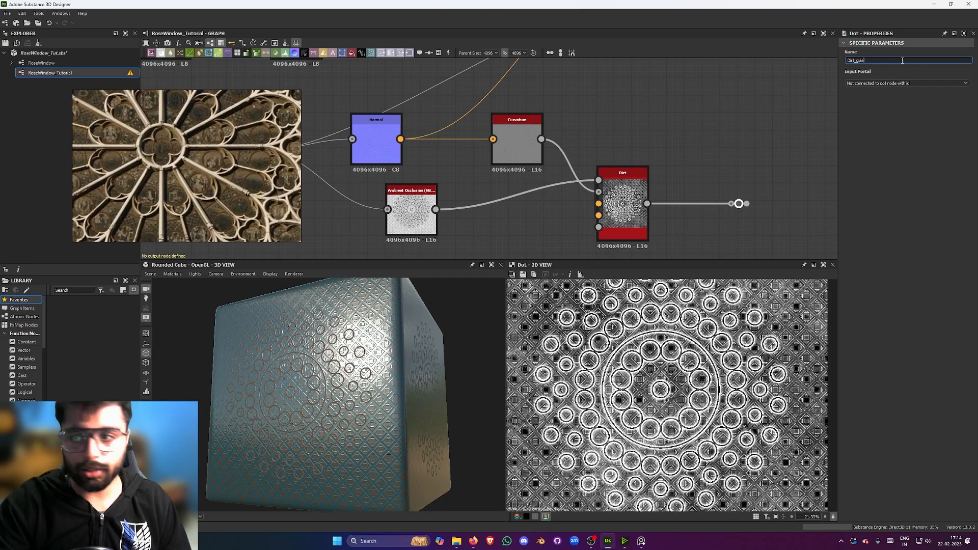
{"action": "key", "text": "Return"}
Insert a Dot on the link between the last colour Blend and the Base Material, and reposition it slightly.
{"action": "scroll", "coordinate": [647, 115], "scroll_direction": "down", "scroll_amount": 4}
{"action": "middle_click_drag", "start_coordinate": [613, 110], "coordinate": [671, 178]}
{"action": "scroll", "coordinate": [620, 140], "scroll_direction": "up", "scroll_amount": 2}
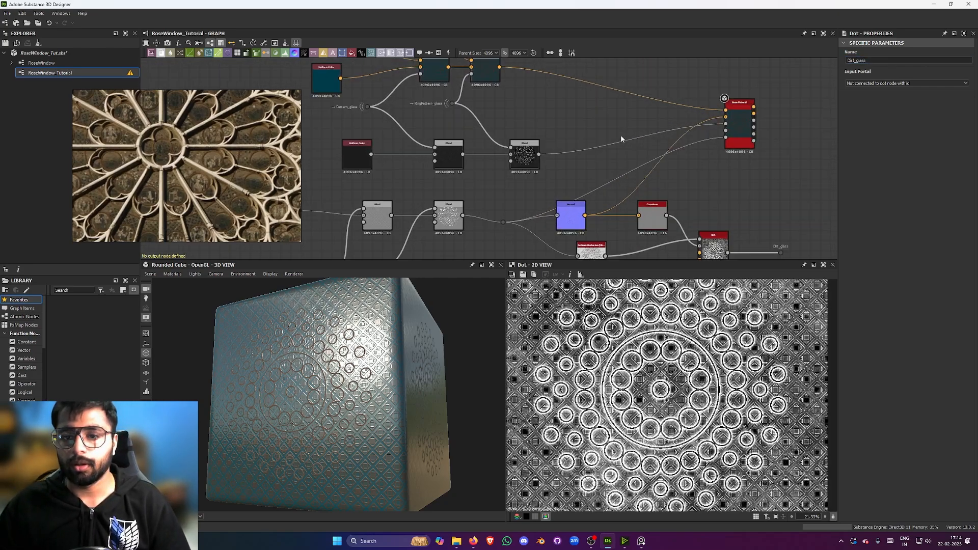
{"action": "middle_click_drag", "start_coordinate": [574, 128], "coordinate": [594, 186]}
{"action": "left_click", "coordinate": [618, 133], "text": "alt"}
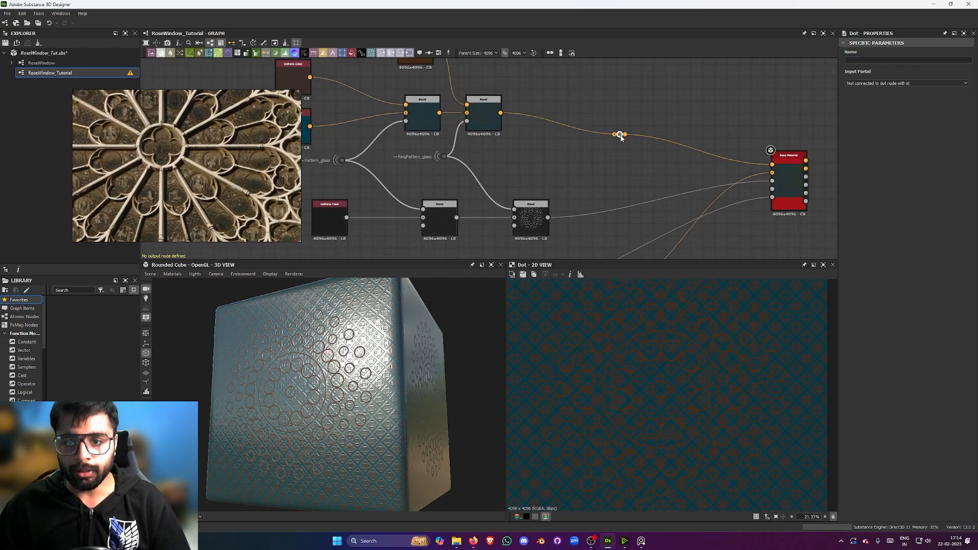
{"action": "left_click_drag", "start_coordinate": [619, 134], "coordinate": [639, 128]}
Add a Blend node after the last colour Blend and feed that Blend's output into its Background input.
{"action": "middle_click_drag", "start_coordinate": [531, 79], "coordinate": [531, 130]}
{"action": "key", "text": "space"}
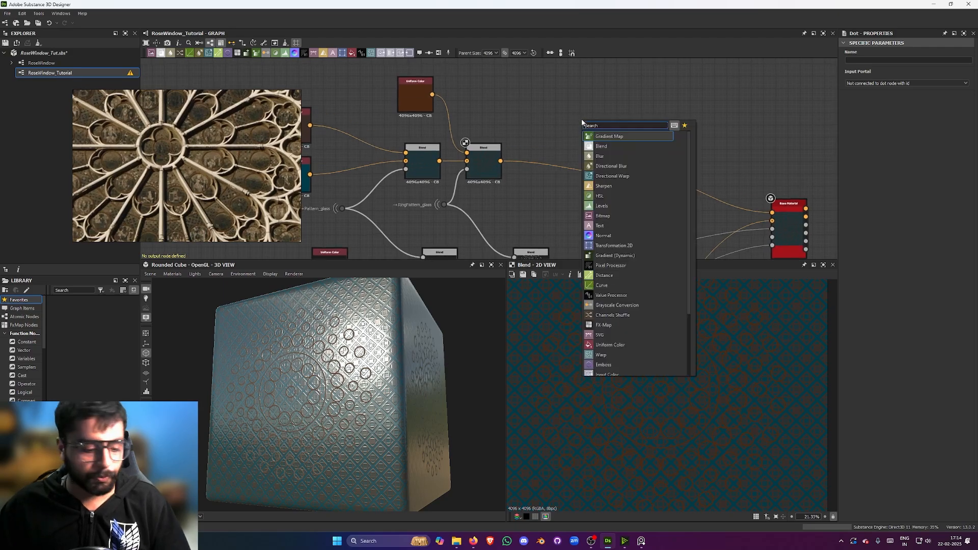
{"action": "type", "text": "bl"}
{"action": "left_click", "coordinate": [620, 138]}
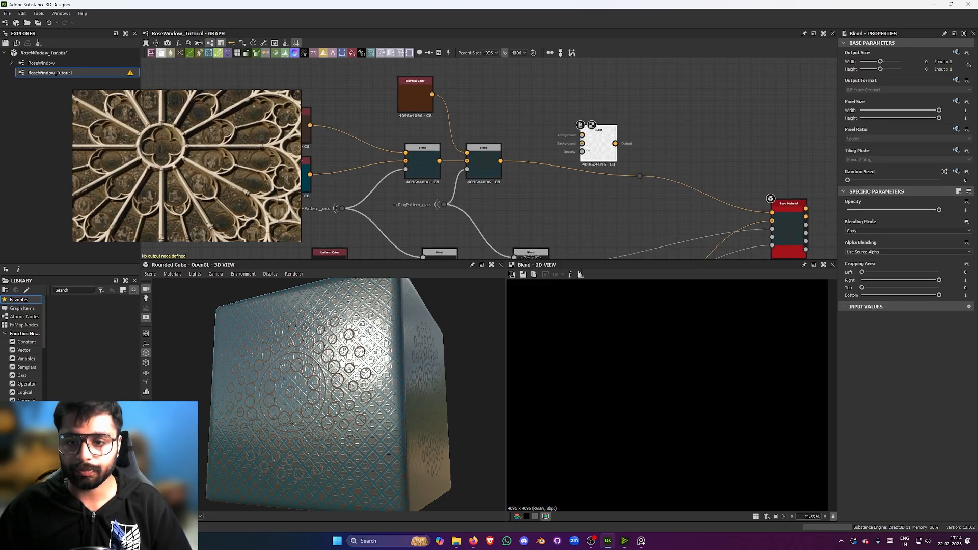
{"action": "middle_click_drag", "start_coordinate": [522, 73], "coordinate": [542, 117]}
Duplicate the brown Uniform Color node and connect the copy to the new Blend's Foreground input.
{"action": "left_click", "coordinate": [442, 134]}
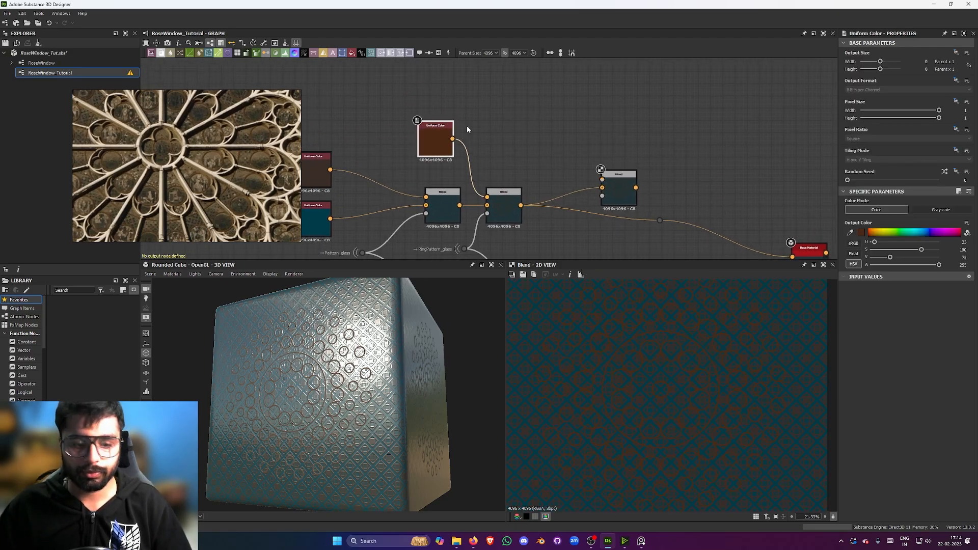
{"action": "key", "text": "ctrl+c"}
{"action": "key", "text": "ctrl+v"}
{"action": "left_click_drag", "start_coordinate": [493, 155], "coordinate": [613, 181]}
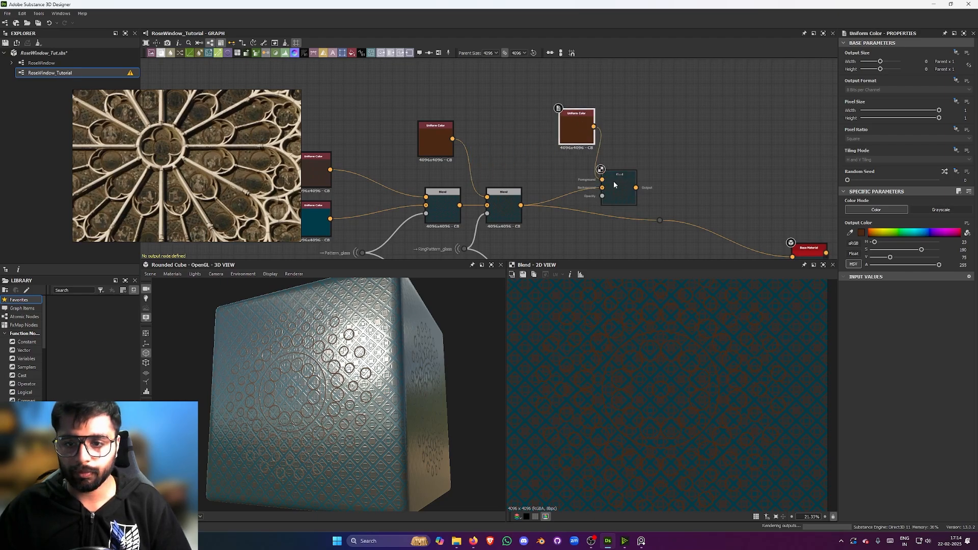
Add a Dot node with Dirt_glass as its input portal and connect it to the new colour Blend's Opacity input.
{"action": "middle_click_drag", "start_coordinate": [577, 245], "coordinate": [599, 203]}
{"action": "key", "text": "space"}
{"action": "type", "text": "dot"}
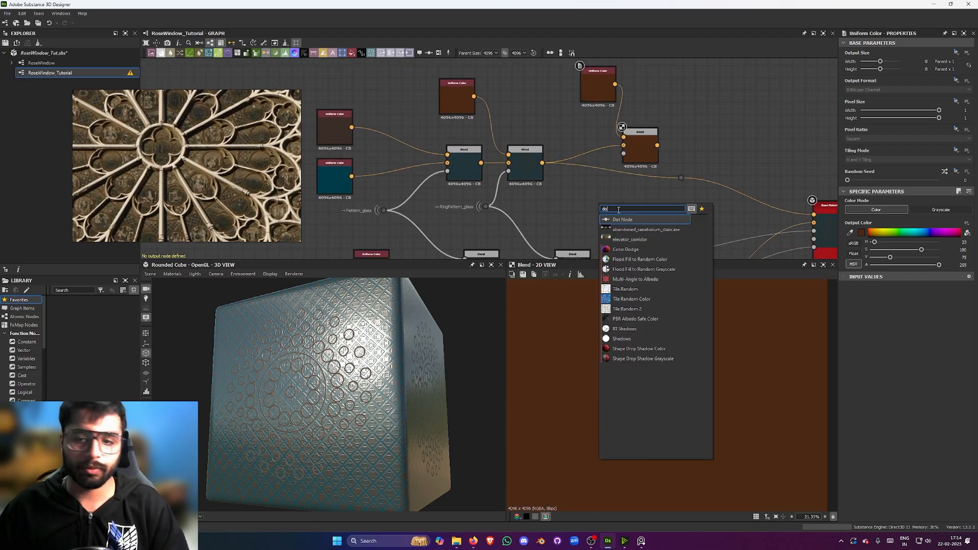
{"action": "key", "text": "Return"}
{"action": "left_click", "coordinate": [864, 84]}
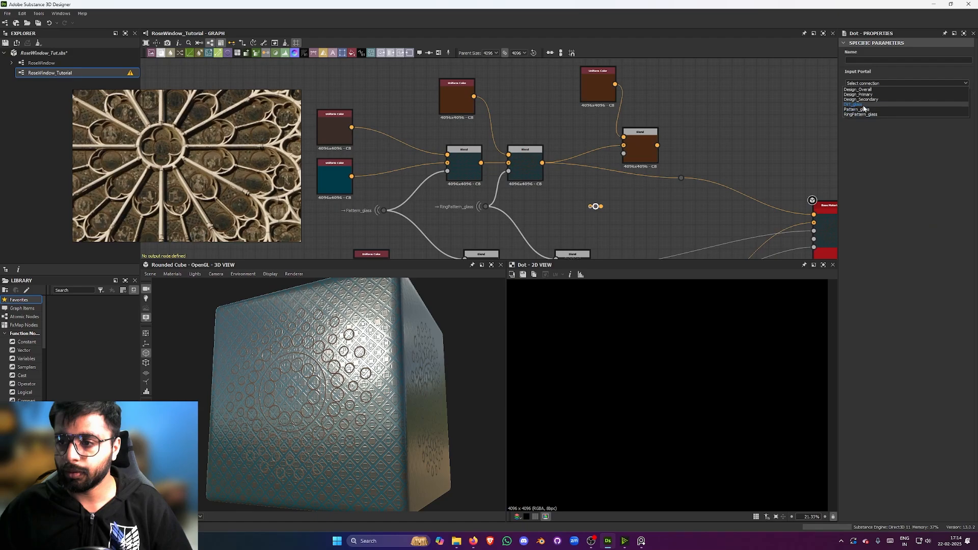
{"action": "left_click", "coordinate": [866, 104]}
{"action": "left_click_drag", "start_coordinate": [633, 148], "coordinate": [631, 149]}
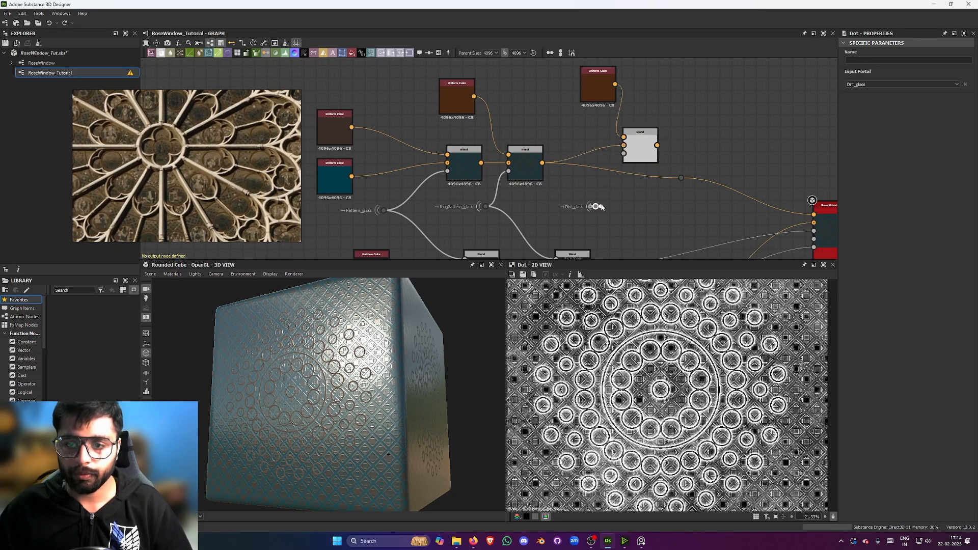
Set the duplicated Uniform Color to a muted brown with H 23, S 91 and V 88.
{"action": "double_click", "coordinate": [598, 86]}
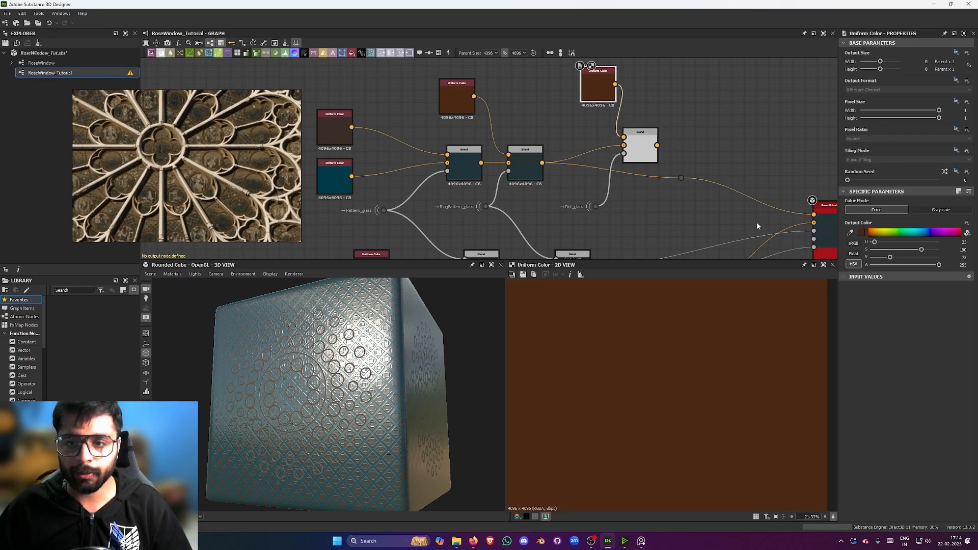
{"action": "left_click", "coordinate": [860, 232]}
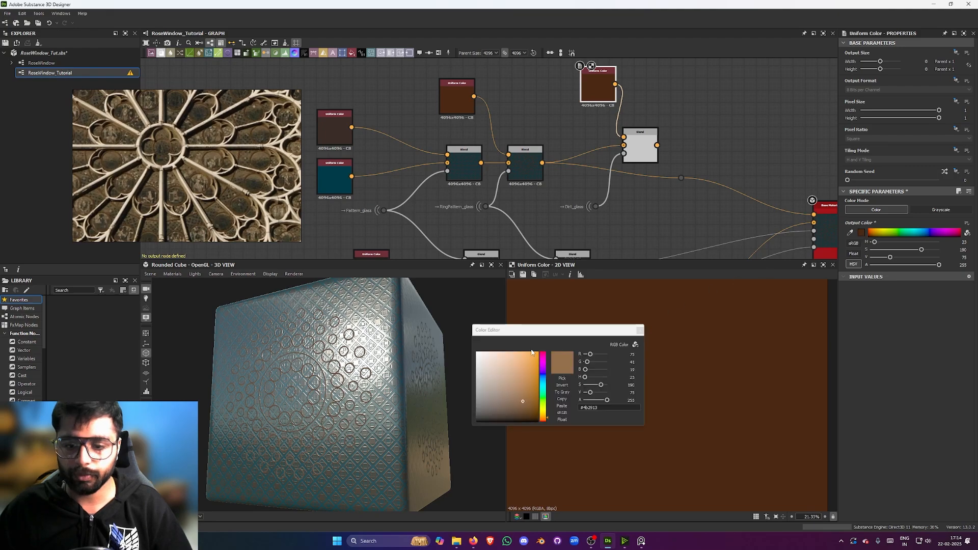
{"action": "left_click", "coordinate": [498, 397]}
{"action": "left_click_drag", "start_coordinate": [502, 405], "coordinate": [498, 398]}
{"action": "left_click", "coordinate": [640, 330]}
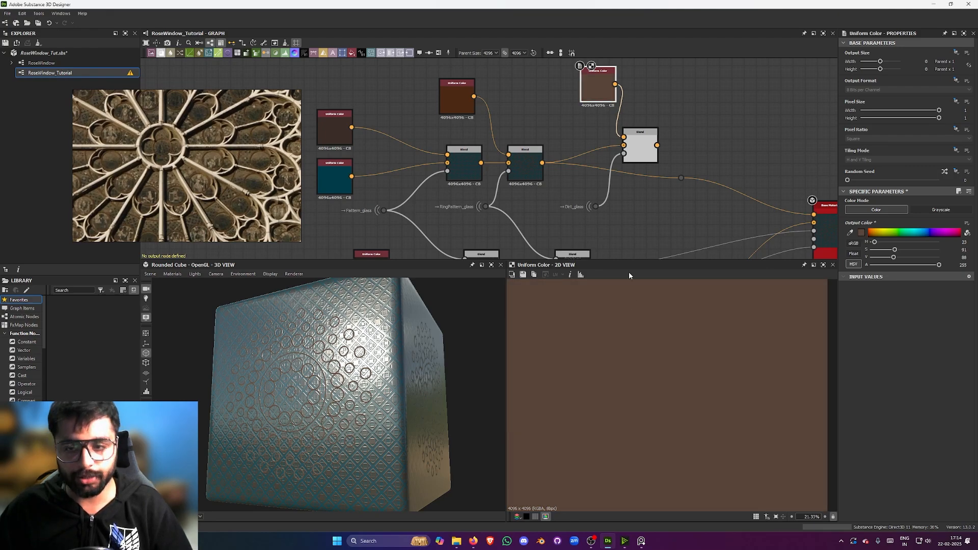
Connect the dirt Blend's output to the Dot feeding the Base Material and check the result on the cube.
{"action": "middle_click_drag", "start_coordinate": [673, 149], "coordinate": [637, 149]}
{"action": "scroll", "coordinate": [636, 149], "scroll_direction": "up", "scroll_amount": 1}
{"action": "left_click_drag", "start_coordinate": [617, 143], "coordinate": [647, 182]}
{"action": "middle_click_drag", "start_coordinate": [651, 151], "coordinate": [647, 140]}
{"action": "left_click_drag", "start_coordinate": [369, 359], "coordinate": [410, 393]}
{"action": "scroll", "coordinate": [575, 116], "scroll_direction": "down", "scroll_amount": 2}
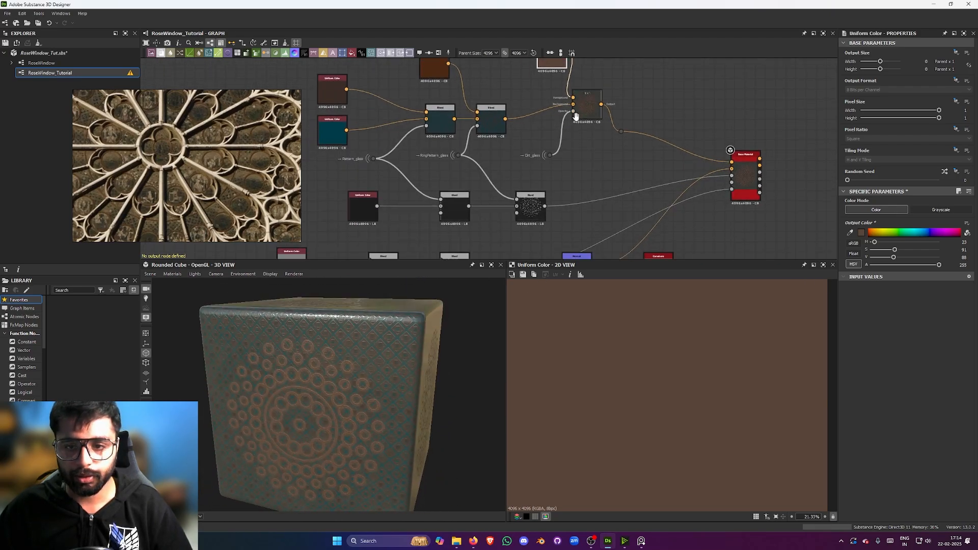
Change the dirt Uniform Color to a lighter yellowish brown, #70634a, and inspect the cube from another angle.
{"action": "scroll", "coordinate": [576, 116], "scroll_direction": "up", "scroll_amount": 1}
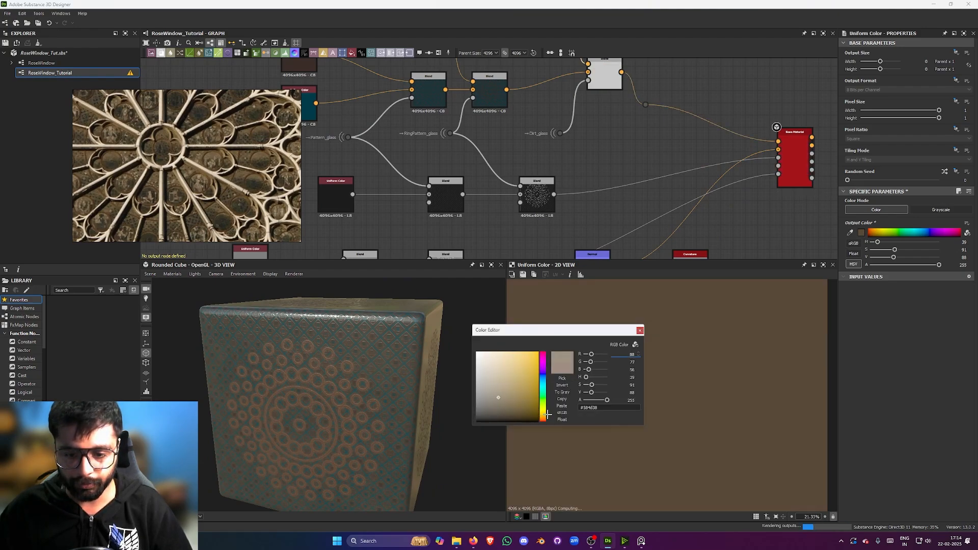
{"action": "left_click", "coordinate": [496, 389]}
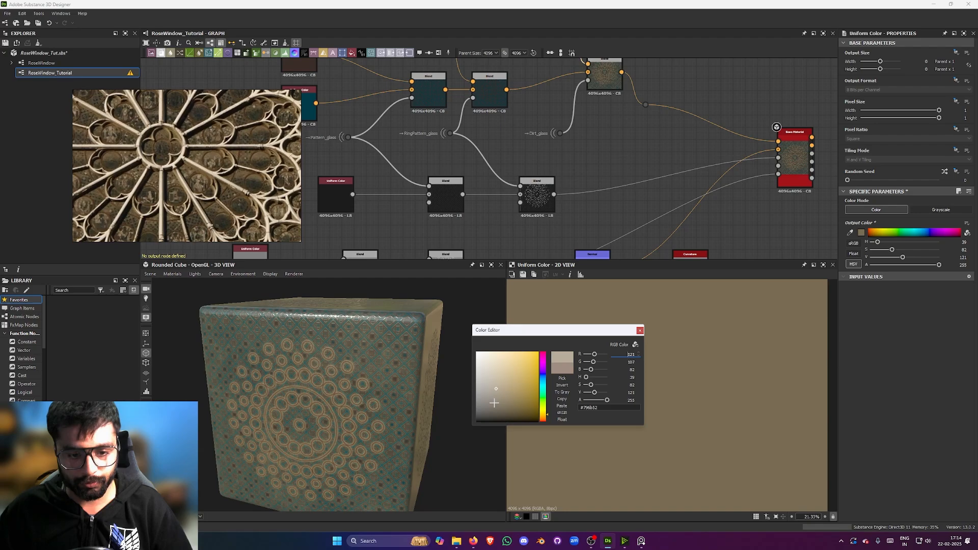
{"action": "left_click", "coordinate": [494, 396]}
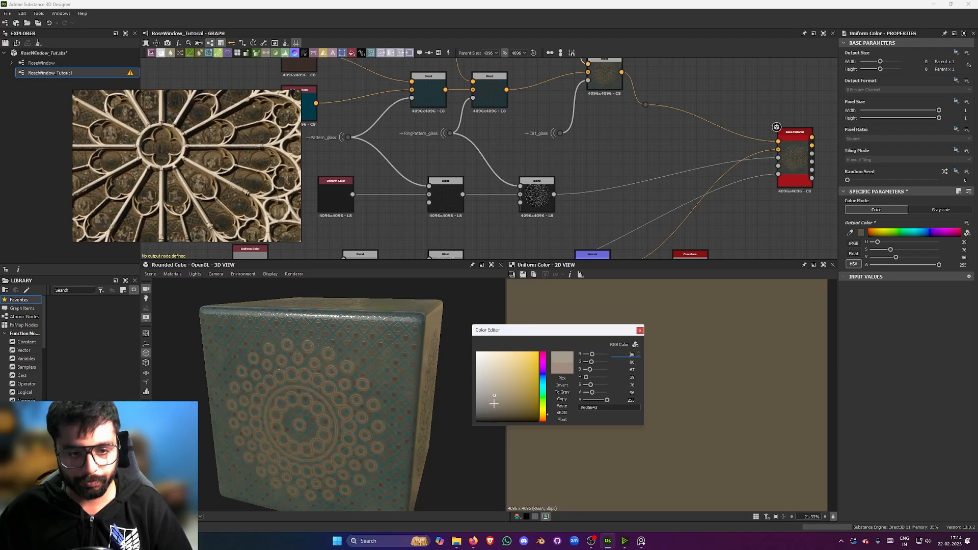
{"action": "left_click", "coordinate": [497, 390]}
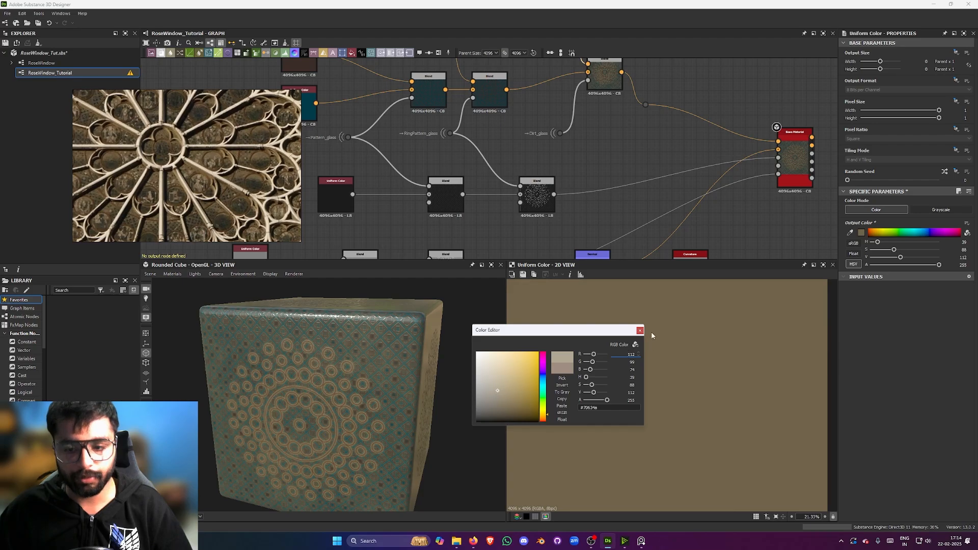
{"action": "left_click", "coordinate": [640, 331]}
{"action": "scroll", "coordinate": [573, 176], "scroll_direction": "down", "scroll_amount": 2}
{"action": "left_click_drag", "start_coordinate": [412, 377], "coordinate": [383, 359]}
Insert a Blend node between the last roughness Blend and the Base Material, and set its blending mode to Screen.
{"action": "scroll", "coordinate": [591, 172], "scroll_direction": "up", "scroll_amount": 2}
{"action": "left_click", "coordinate": [530, 165]}
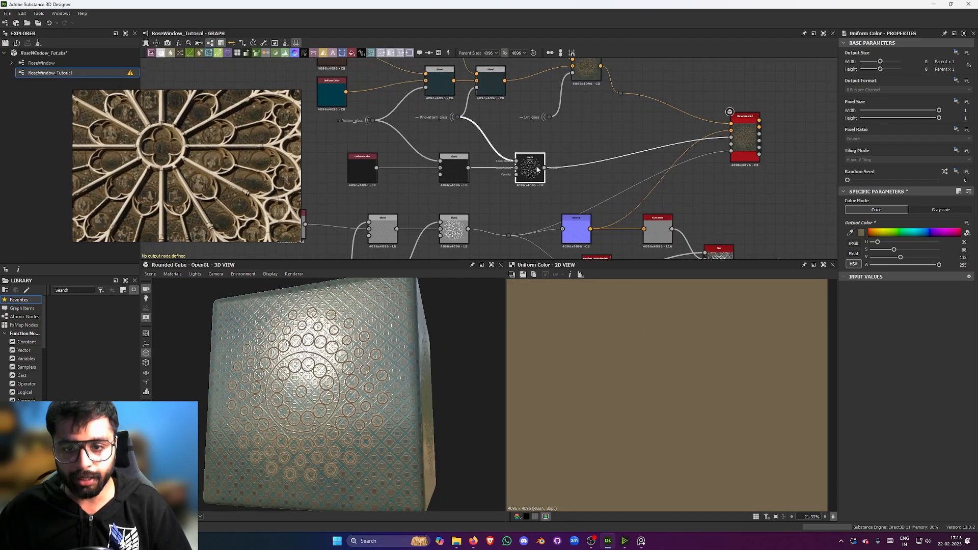
{"action": "key", "text": "space"}
{"action": "type", "text": "bl"}
{"action": "key", "text": "Return"}
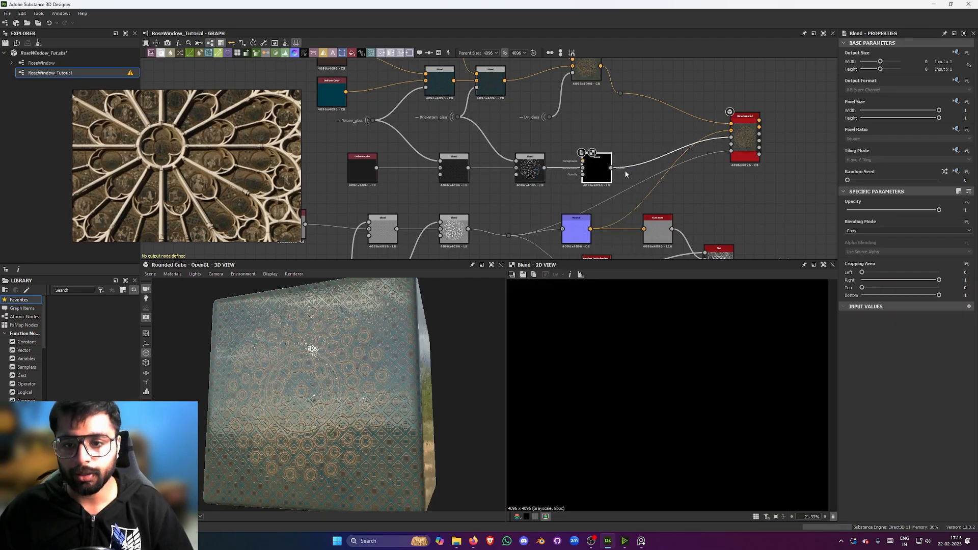
{"action": "left_click", "coordinate": [874, 231]}
{"action": "left_click", "coordinate": [853, 277]}
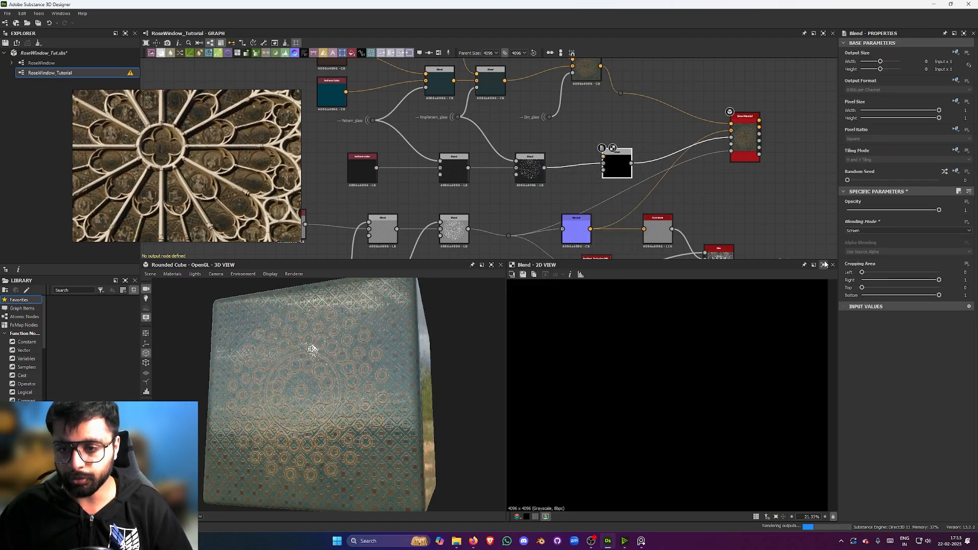
Select the height, Normal, Curvature, HBAO and Dirt nodes and move them down to free space below the roughness chain.
{"action": "scroll", "coordinate": [566, 186], "scroll_direction": "down", "scroll_amount": 3}
{"action": "scroll", "coordinate": [572, 203], "scroll_direction": "up", "scroll_amount": 2}
{"action": "left_click_drag", "start_coordinate": [573, 203], "coordinate": [422, 175]}
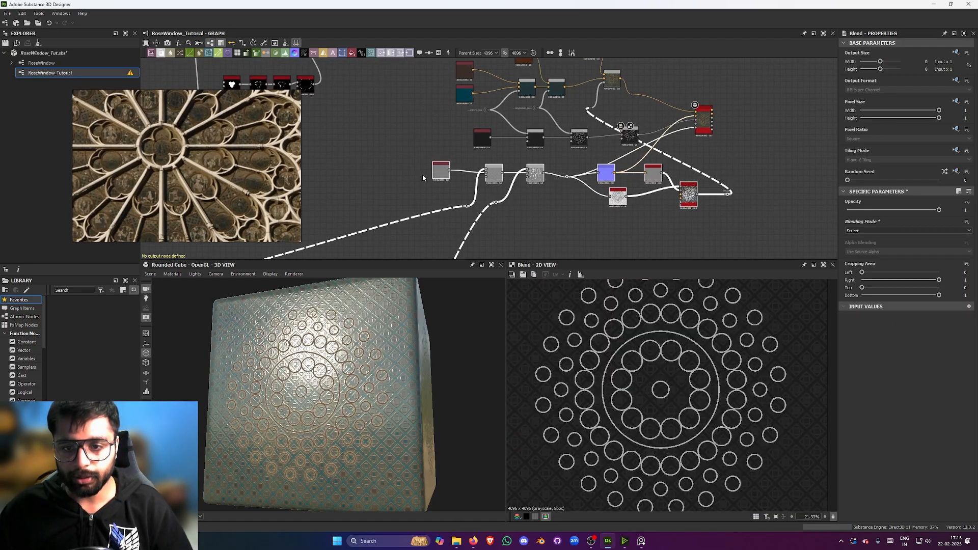
{"action": "scroll", "coordinate": [631, 145], "scroll_direction": "up", "scroll_amount": 5}
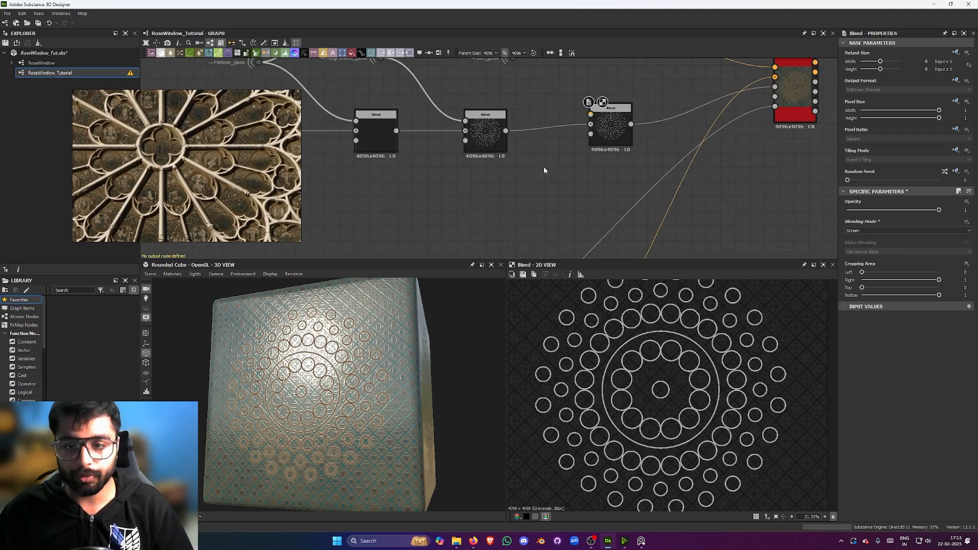
Connect the Dirt_glass dot to the foreground input of the Screen Blend at the end of the roughness chain.
{"action": "key", "text": "space"}
{"action": "type", "text": "do"}
{"action": "left_click", "coordinate": [569, 183]}
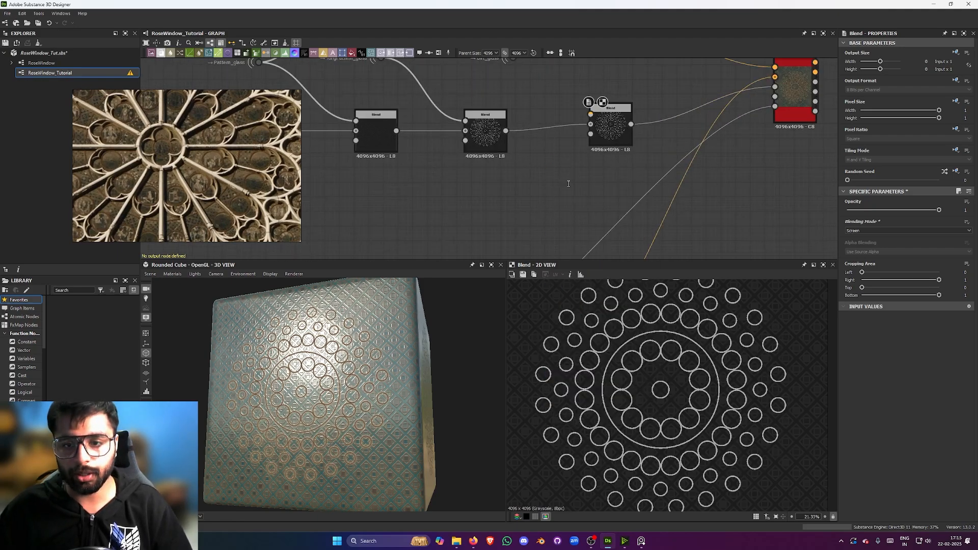
{"action": "middle_click_drag", "start_coordinate": [557, 136], "coordinate": [546, 203]}
{"action": "key", "text": "ctrl+z"}
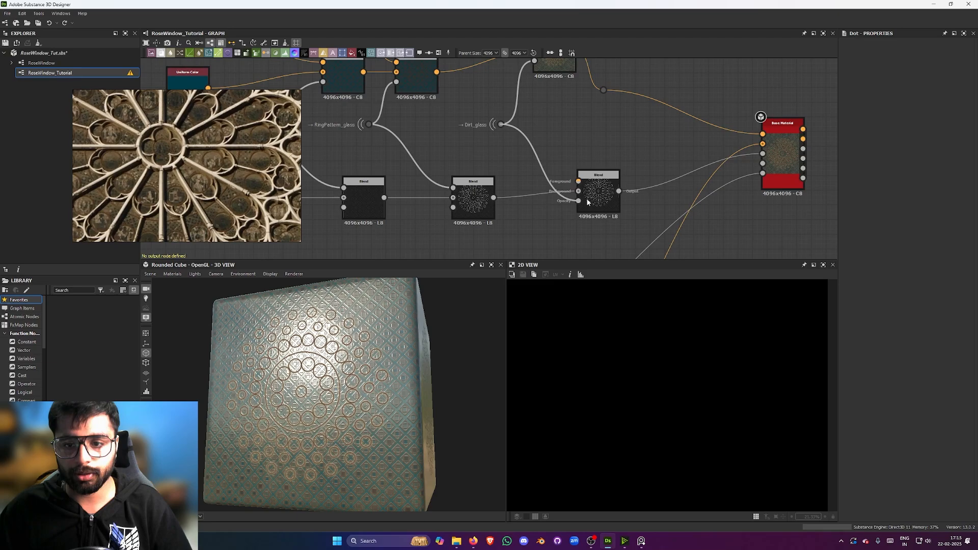
{"action": "key", "text": "ctrl+z"}
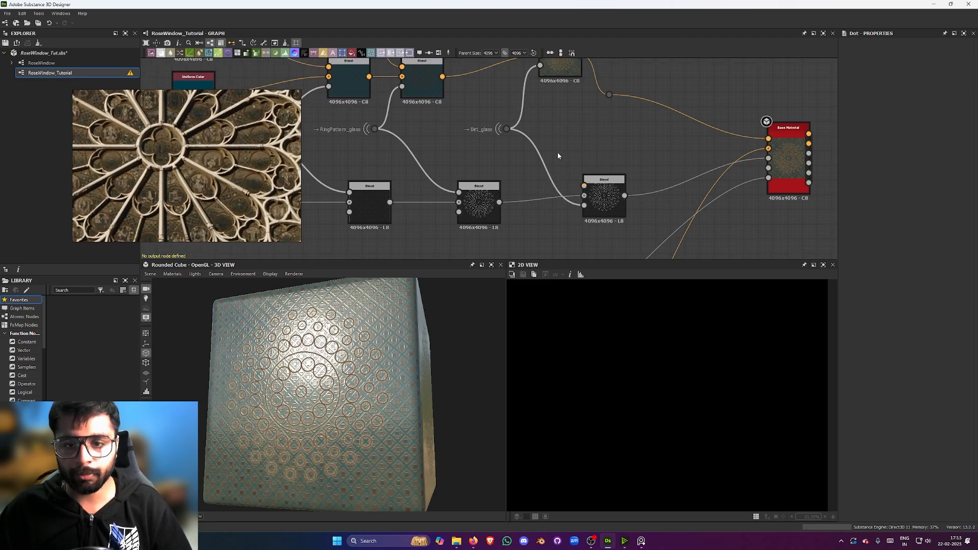
{"action": "left_click", "coordinate": [598, 187]}
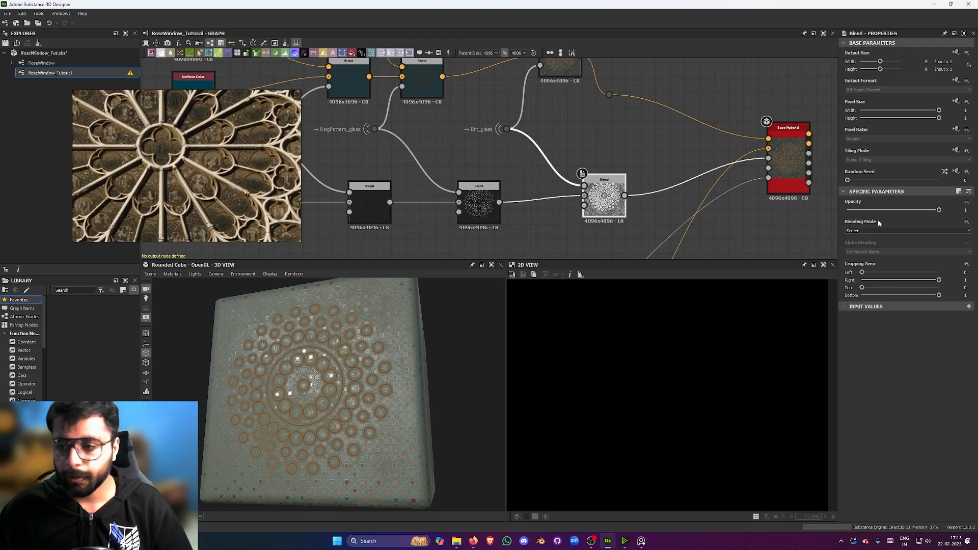
Try a lower opacity on the dirt roughness Blend, return it to 1, and inspect the cube's reflections.
{"action": "left_click_drag", "start_coordinate": [893, 210], "coordinate": [941, 211]}
{"action": "scroll", "coordinate": [391, 365], "scroll_direction": "up", "scroll_amount": 2}
{"action": "left_click_drag", "start_coordinate": [391, 364], "coordinate": [406, 343]}
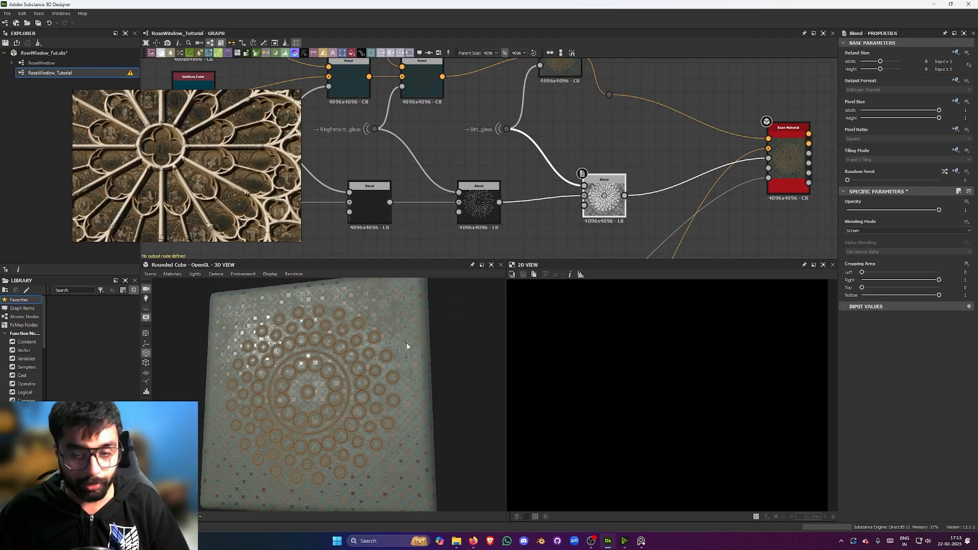
Insert a Levels node between the Dirt_glass dot and the roughness Blend, and raise its input black level slightly.
{"action": "scroll", "coordinate": [578, 133], "scroll_direction": "down", "scroll_amount": 2}
{"action": "key", "text": "space"}
{"action": "type", "text": "le"}
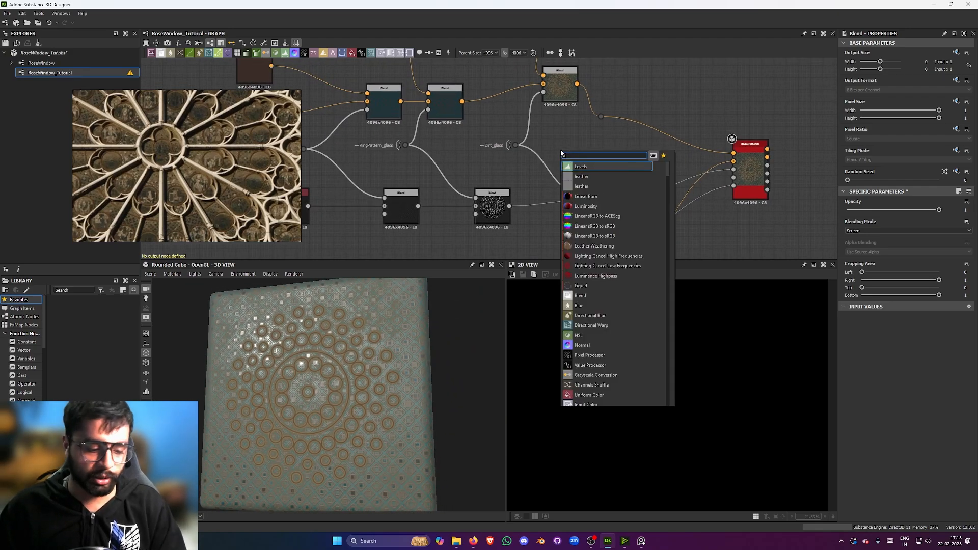
{"action": "left_click", "coordinate": [585, 167]}
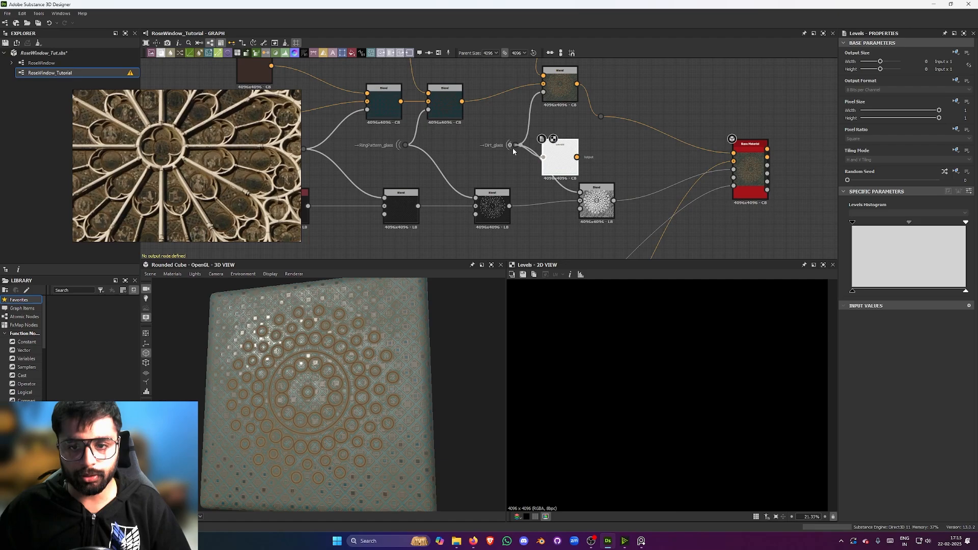
{"action": "left_click_drag", "start_coordinate": [569, 166], "coordinate": [556, 178]}
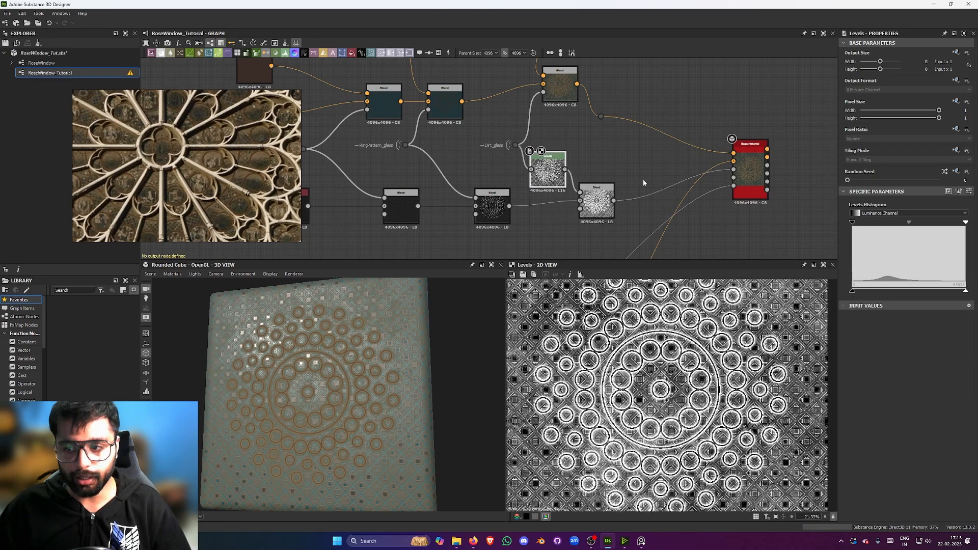
{"action": "left_click_drag", "start_coordinate": [897, 225], "coordinate": [870, 227]}
{"action": "left_click_drag", "start_coordinate": [429, 393], "coordinate": [340, 333]}
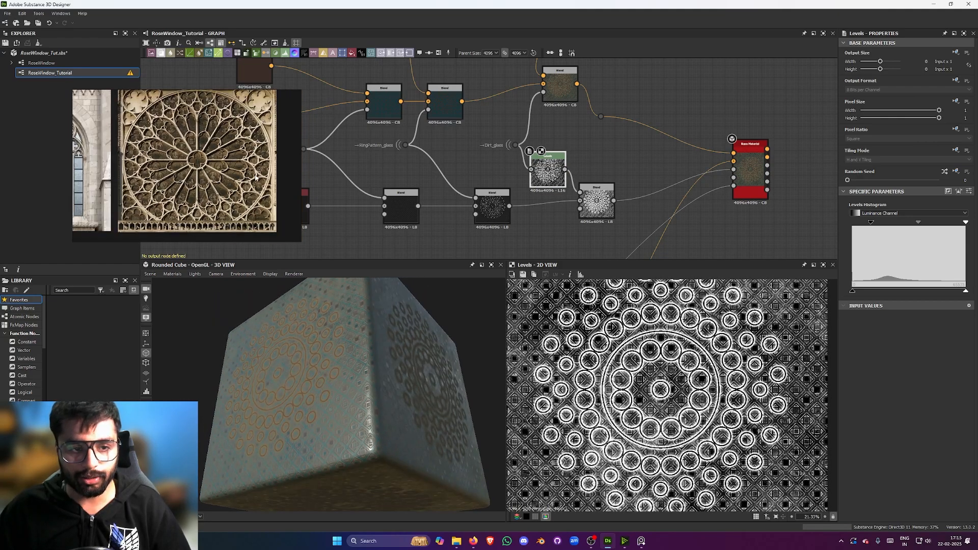
Compare the cube material with the rose window and Gothic window reference photos, examining the glass and surrounding stonework.
{"action": "scroll", "coordinate": [250, 168], "scroll_direction": "up", "scroll_amount": 4}
{"action": "middle_click_drag", "start_coordinate": [239, 153], "coordinate": [227, 139]}
{"action": "scroll", "coordinate": [228, 139], "scroll_direction": "up", "scroll_amount": 3}
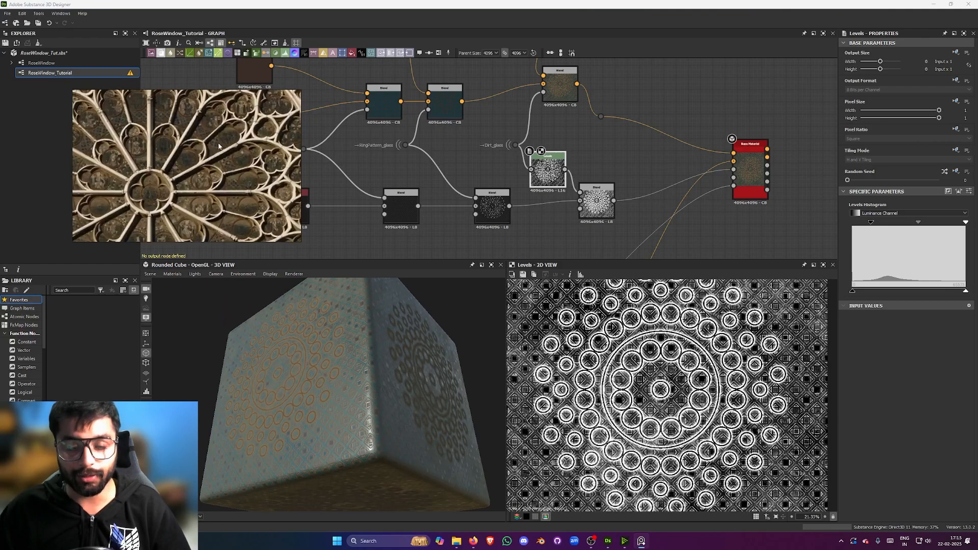
{"action": "middle_click_drag", "start_coordinate": [240, 199], "coordinate": [246, 169]}
{"action": "left_click_drag", "start_coordinate": [260, 334], "coordinate": [303, 263]}
{"action": "scroll", "coordinate": [529, 171], "scroll_direction": "down", "scroll_amount": 4}
{"action": "scroll", "coordinate": [530, 176], "scroll_direction": "down", "scroll_amount": 4}
{"action": "scroll", "coordinate": [202, 156], "scroll_direction": "down", "scroll_amount": 3}
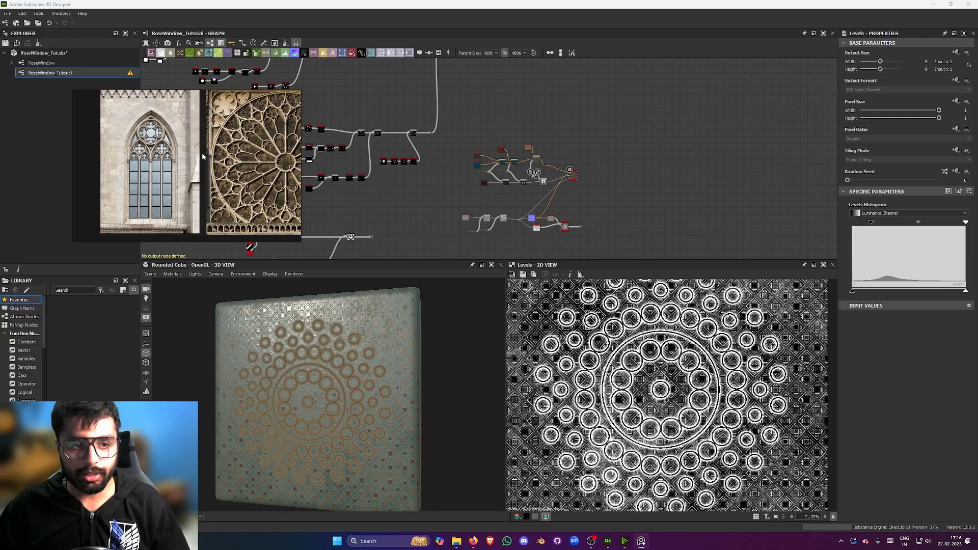
{"action": "scroll", "coordinate": [170, 113], "scroll_direction": "up", "scroll_amount": 3}
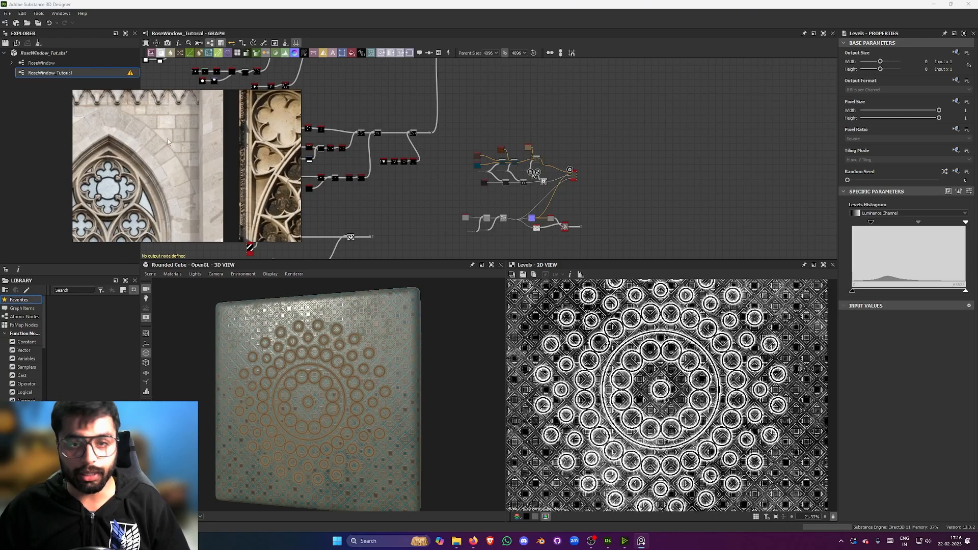
{"action": "scroll", "coordinate": [186, 159], "scroll_direction": "down", "scroll_amount": 5}
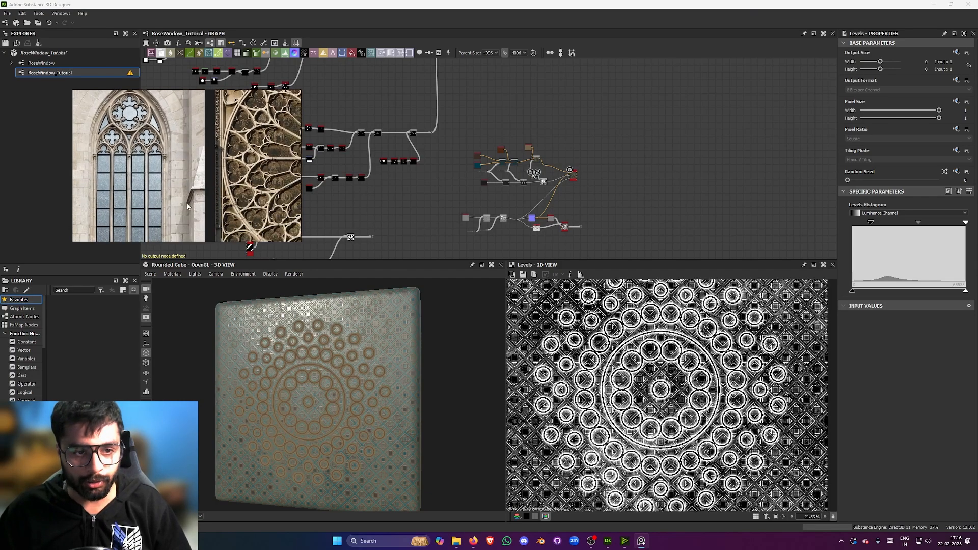
{"action": "middle_click_drag", "start_coordinate": [174, 144], "coordinate": [132, 193]}
{"action": "scroll", "coordinate": [152, 173], "scroll_direction": "down", "scroll_amount": 4}
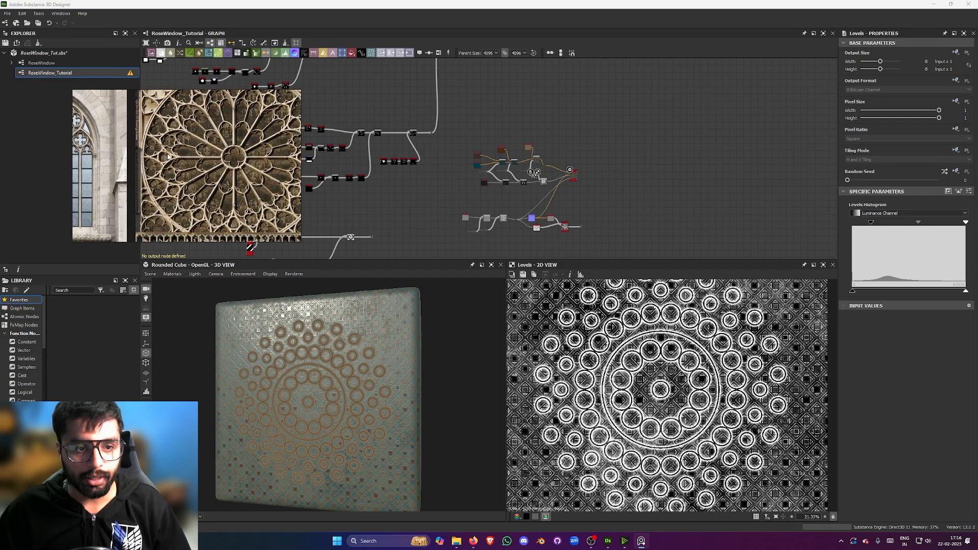
{"action": "scroll", "coordinate": [244, 159], "scroll_direction": "up", "scroll_amount": 1}
{"action": "middle_click_drag", "start_coordinate": [240, 159], "coordinate": [215, 229]}
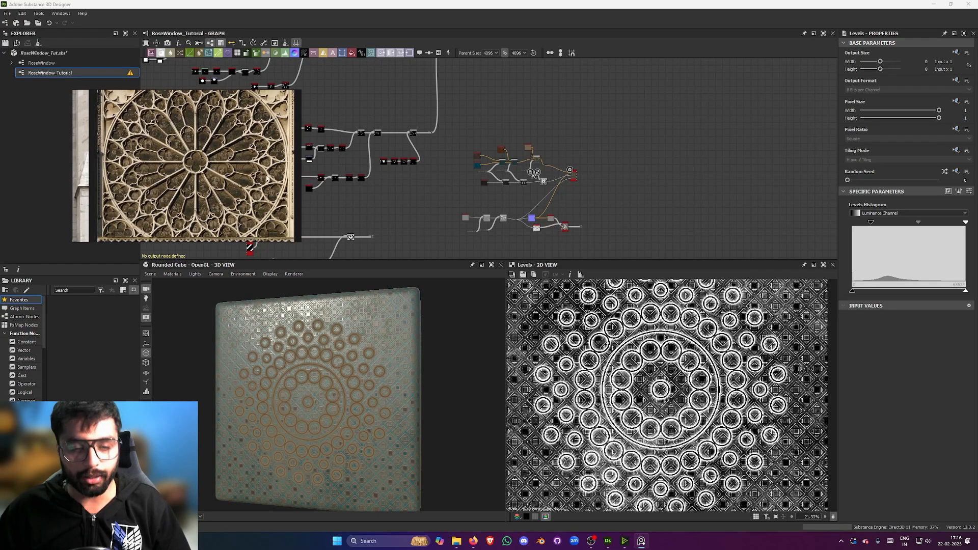
{"action": "scroll", "coordinate": [235, 164], "scroll_direction": "down", "scroll_amount": 2}
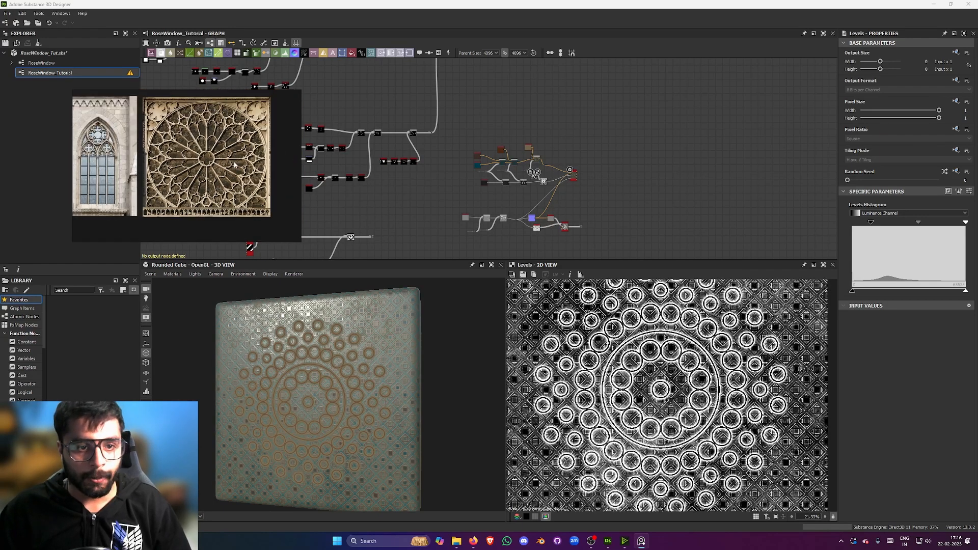
{"action": "scroll", "coordinate": [236, 164], "scroll_direction": "up", "scroll_amount": 2}
{"action": "scroll", "coordinate": [232, 176], "scroll_direction": "down", "scroll_amount": 2}
{"action": "mouse_move", "coordinate": [236, 162]}
{"action": "middle_mouse_down"}
{"action": "mouse_move", "coordinate": [233, 178]}
{"action": "mouse_move", "coordinate": [237, 167]}
{"action": "middle_mouse_up"}
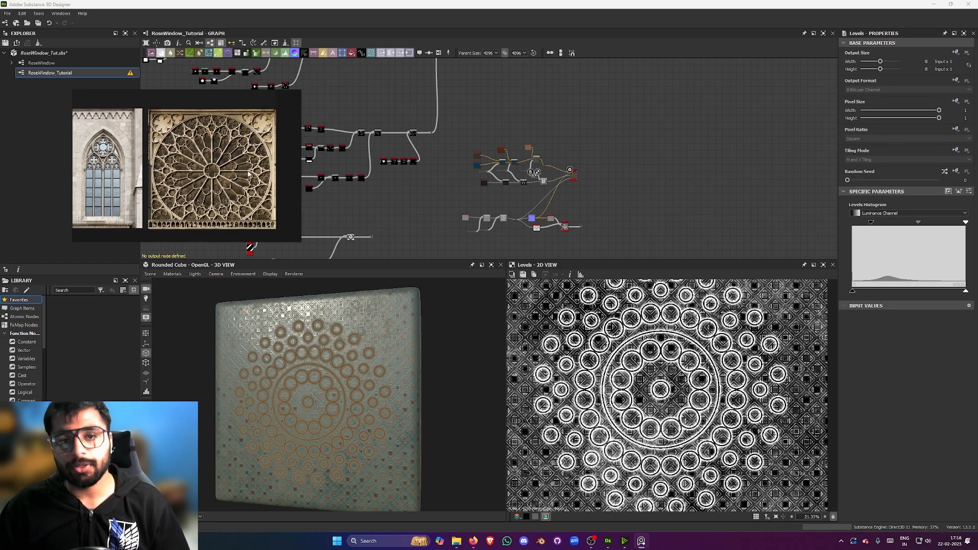
{"action": "scroll", "coordinate": [242, 151], "scroll_direction": "up", "scroll_amount": 1}
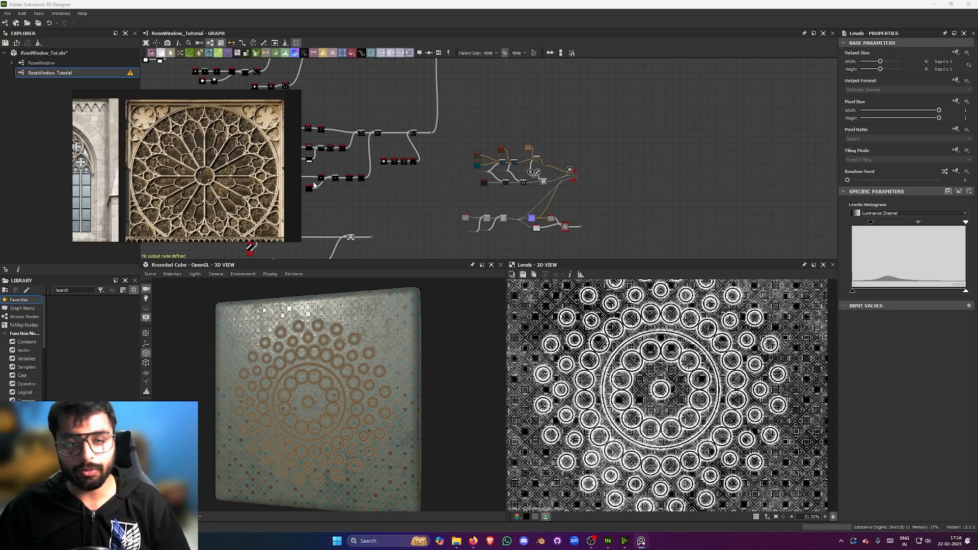